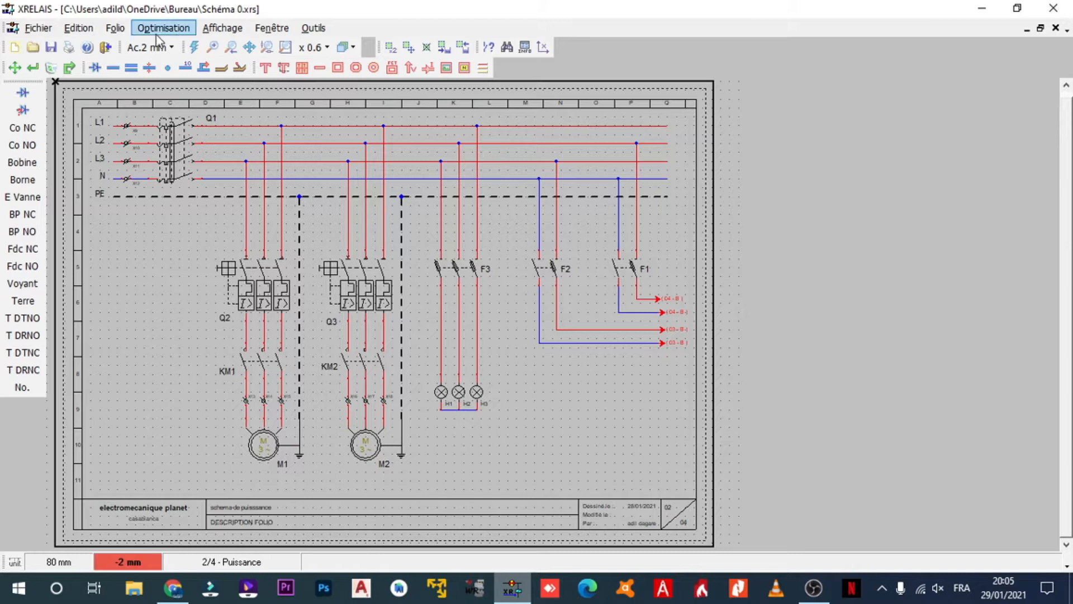
- Open the folio 04 - Signalisation
{"action": "left_click", "coordinate": [116, 29]}
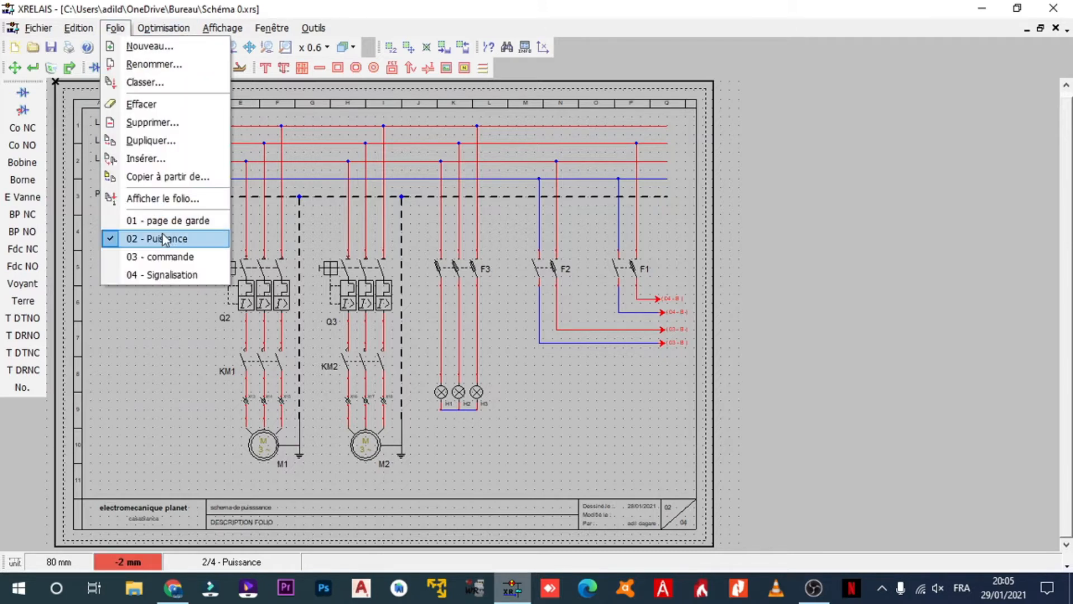
{"action": "left_click", "coordinate": [165, 275]}
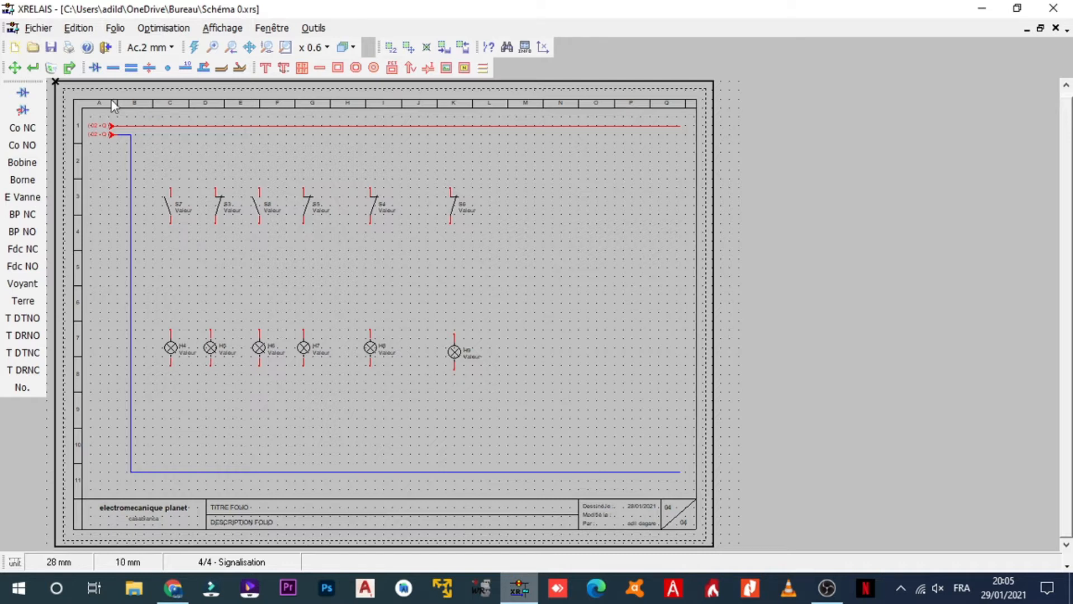
{"action": "scroll", "coordinate": [167, 227], "scroll_direction": "up", "scroll_amount": 1}
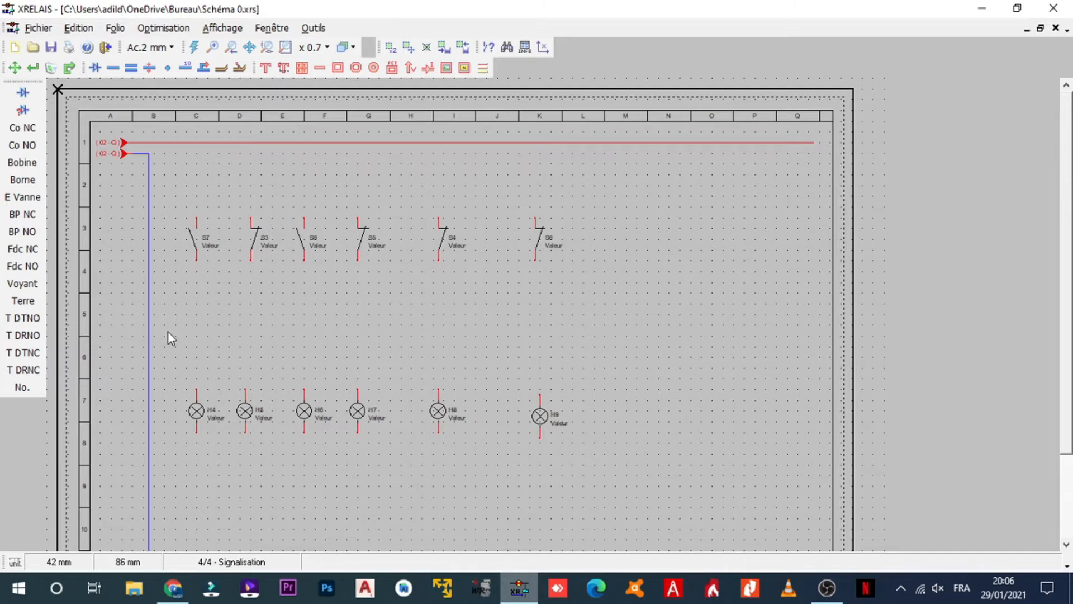
{"action": "scroll", "coordinate": [238, 375], "scroll_direction": "down", "scroll_amount": 1}
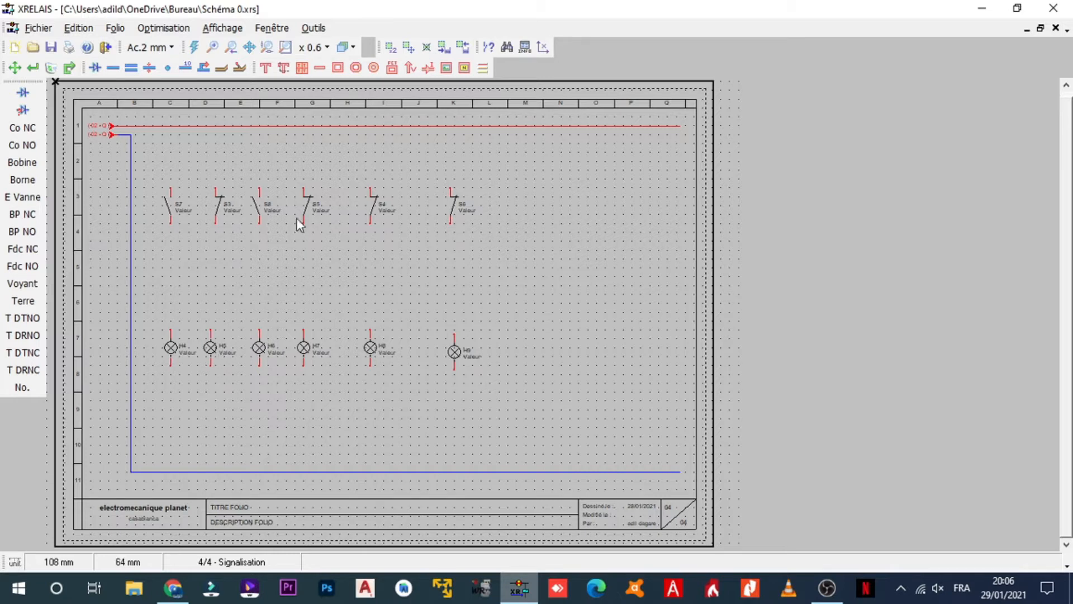
- Delete the block containing lamps H7 and H8 and the two normally closed contacts above them
{"action": "left_click", "coordinate": [15, 68]}
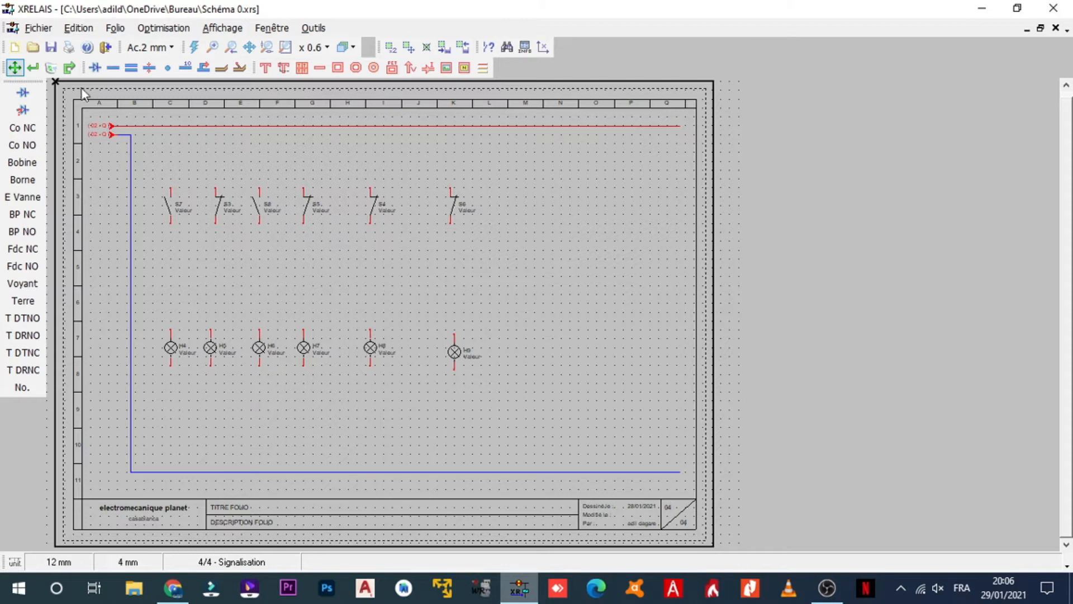
{"action": "left_click", "coordinate": [52, 71]}
{"action": "right_click", "coordinate": [615, 243]}
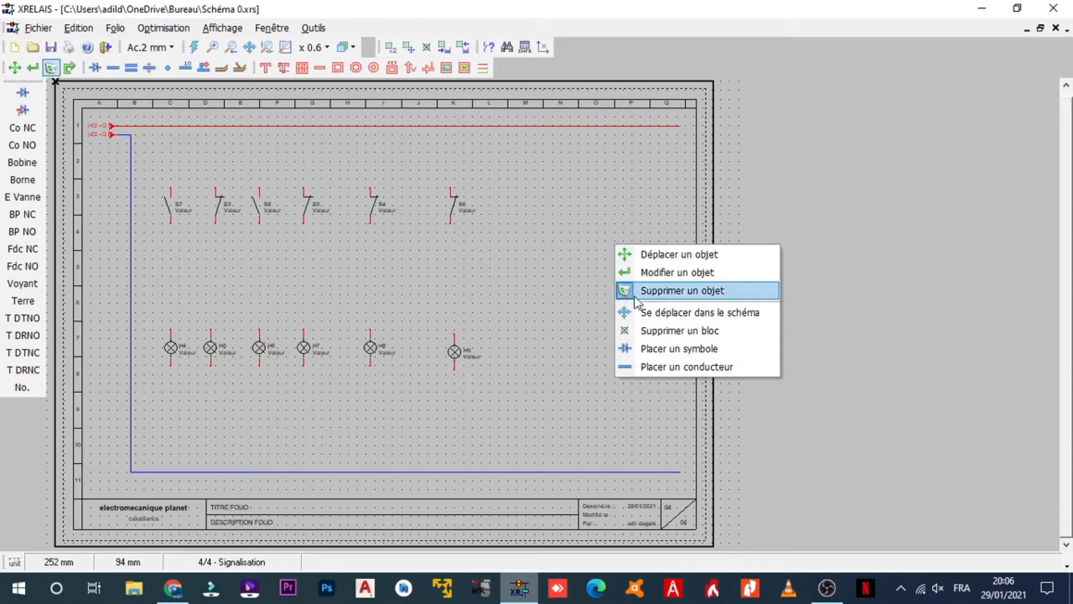
{"action": "left_click", "coordinate": [649, 330]}
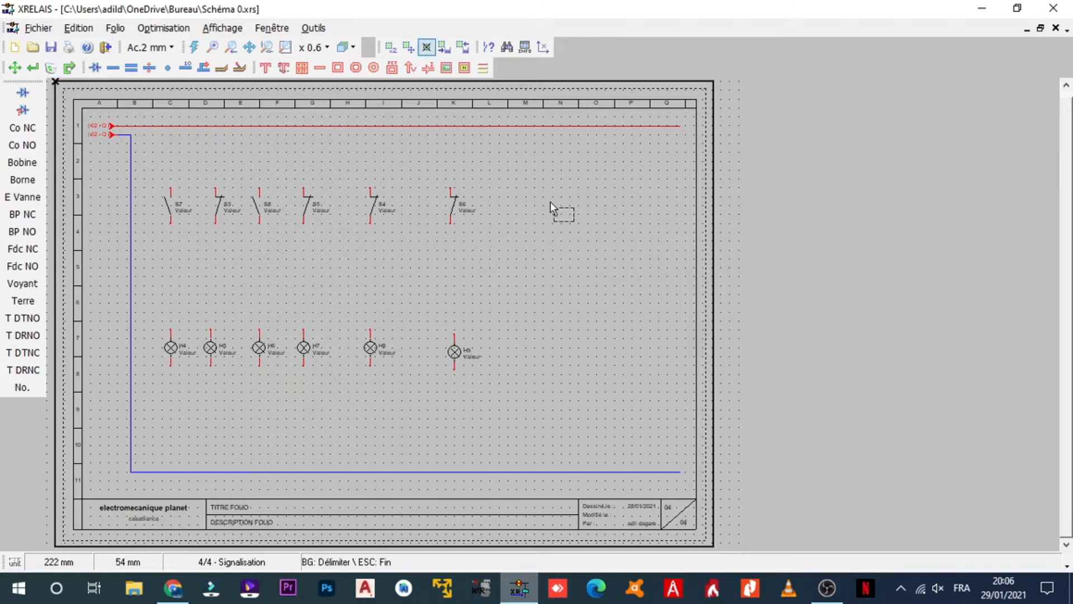
{"action": "left_click_drag", "start_coordinate": [421, 164], "coordinate": [286, 423]}
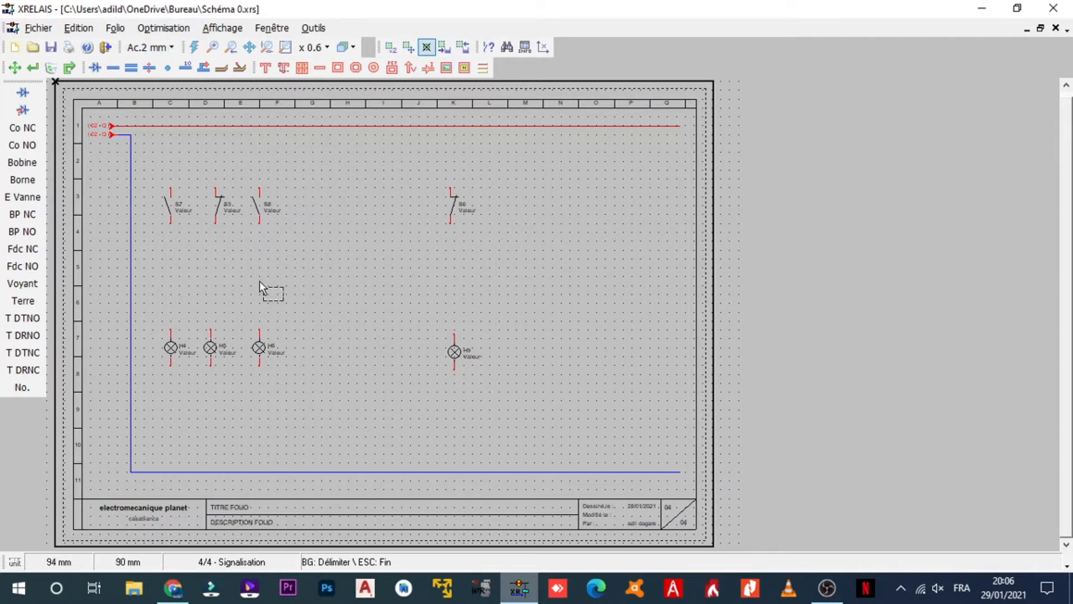
- Draw vertical conductors connecting the upper terminals of the first three contacts to the red supply line
{"action": "left_click", "coordinate": [113, 68]}
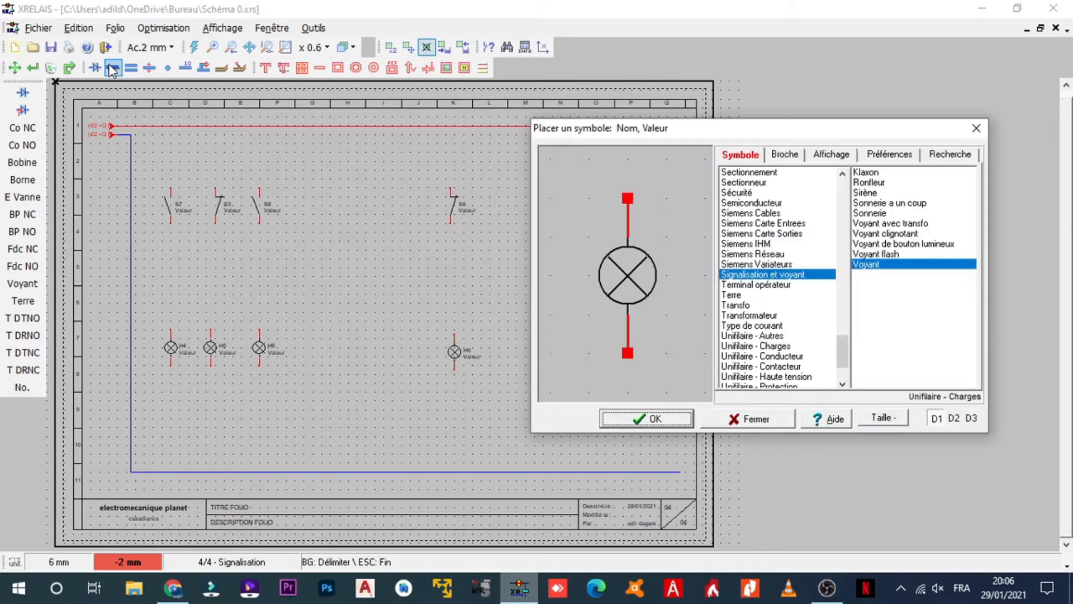
{"action": "left_click", "coordinate": [785, 420]}
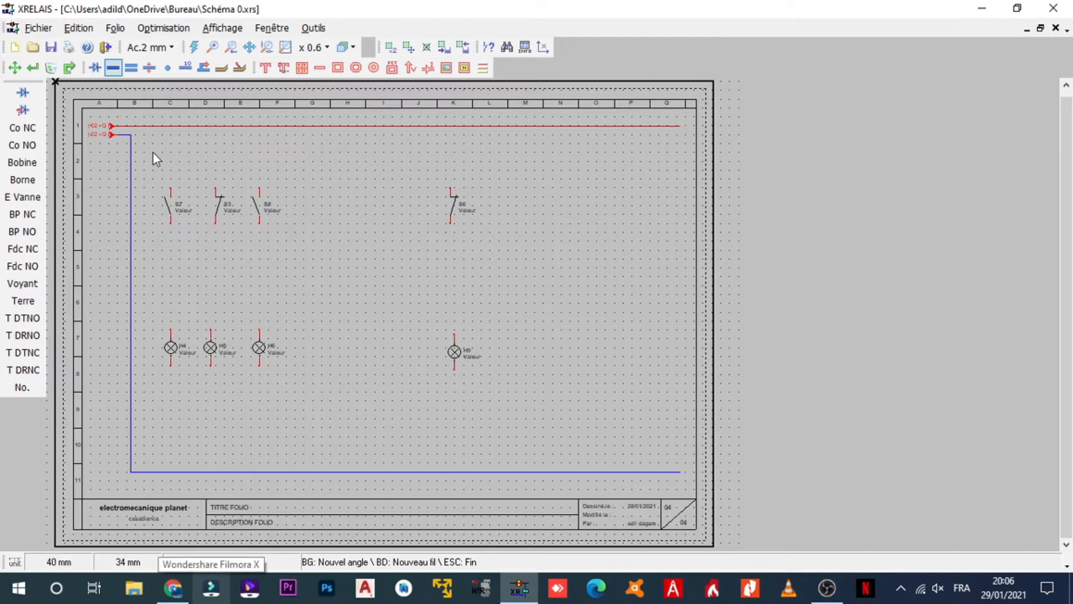
{"action": "left_click", "coordinate": [170, 186]}
{"action": "left_click", "coordinate": [170, 127]}
{"action": "left_click", "coordinate": [216, 190]}
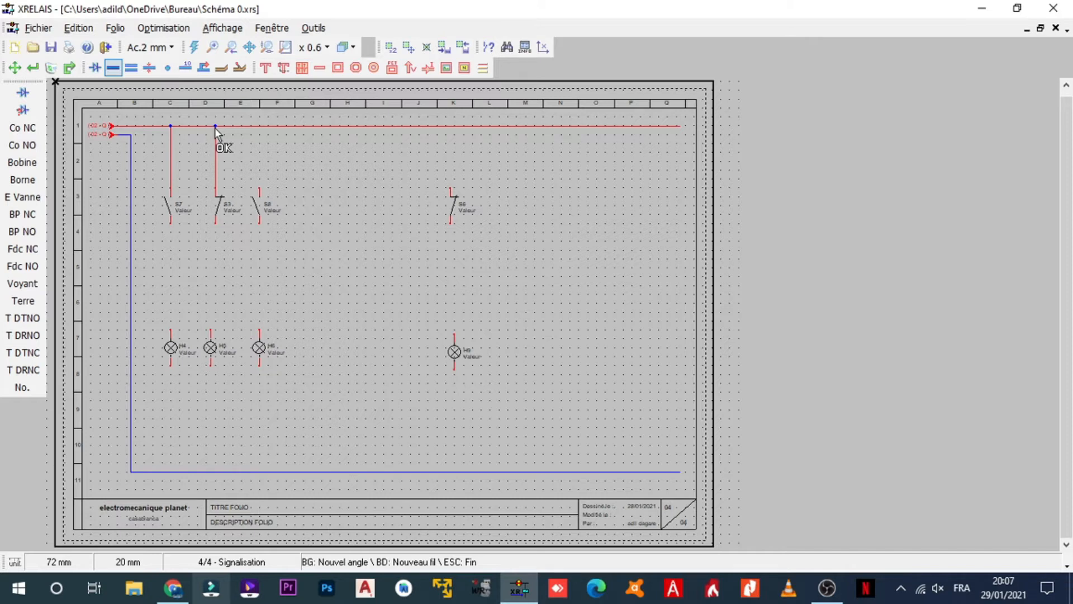
{"action": "left_click", "coordinate": [259, 188]}
{"action": "left_click", "coordinate": [260, 126]}
- Wire the lower terminals of the first three contacts to lamps H4, H5 and H6 beneath them
{"action": "left_click", "coordinate": [216, 224]}
{"action": "left_click", "coordinate": [210, 329]}
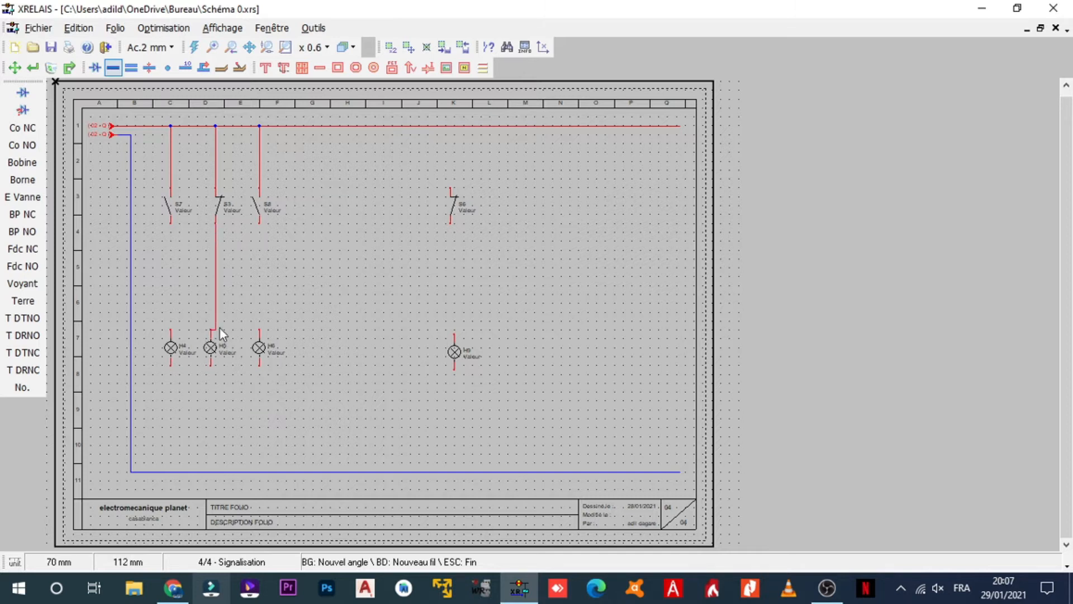
{"action": "left_click", "coordinate": [257, 330]}
{"action": "left_click", "coordinate": [259, 224]}
{"action": "left_click", "coordinate": [170, 224]}
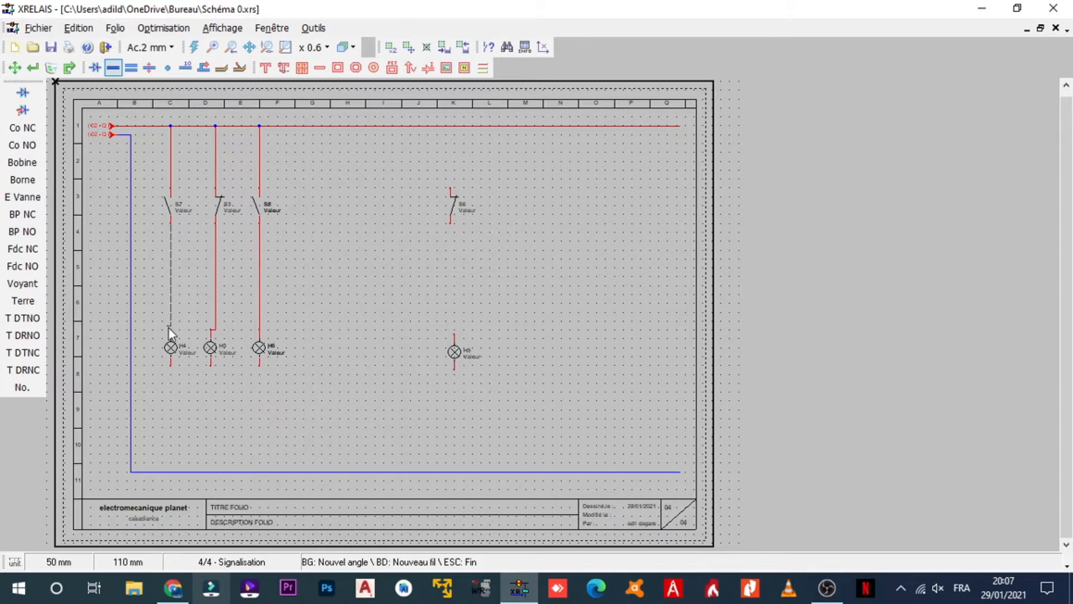
{"action": "left_click", "coordinate": [169, 328]}
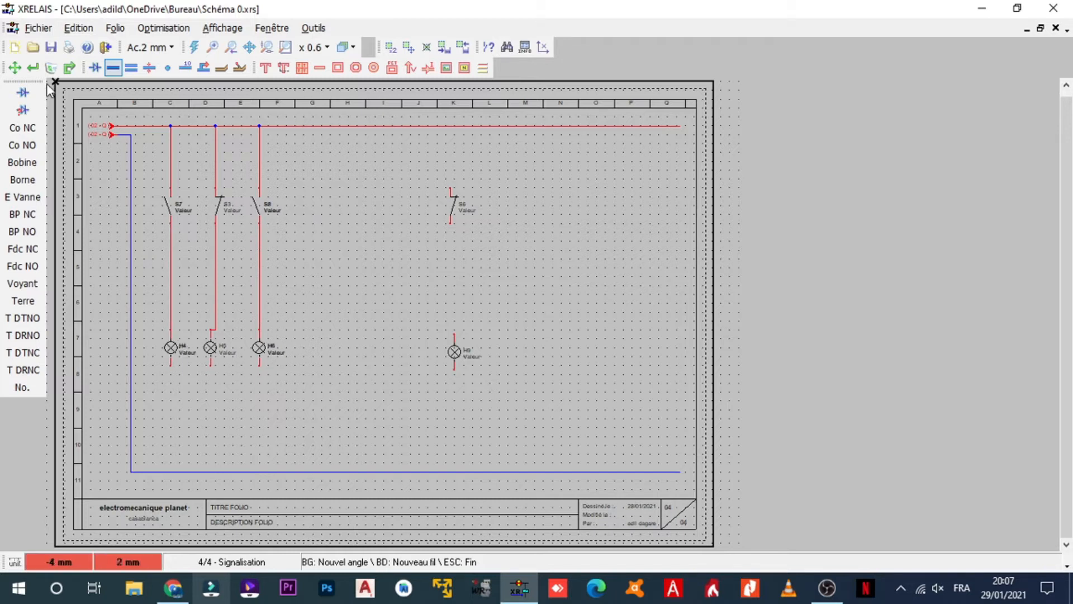
- Move lamp H5 directly under its contact so the conductor between them runs straight
{"action": "key", "text": "Escape"}
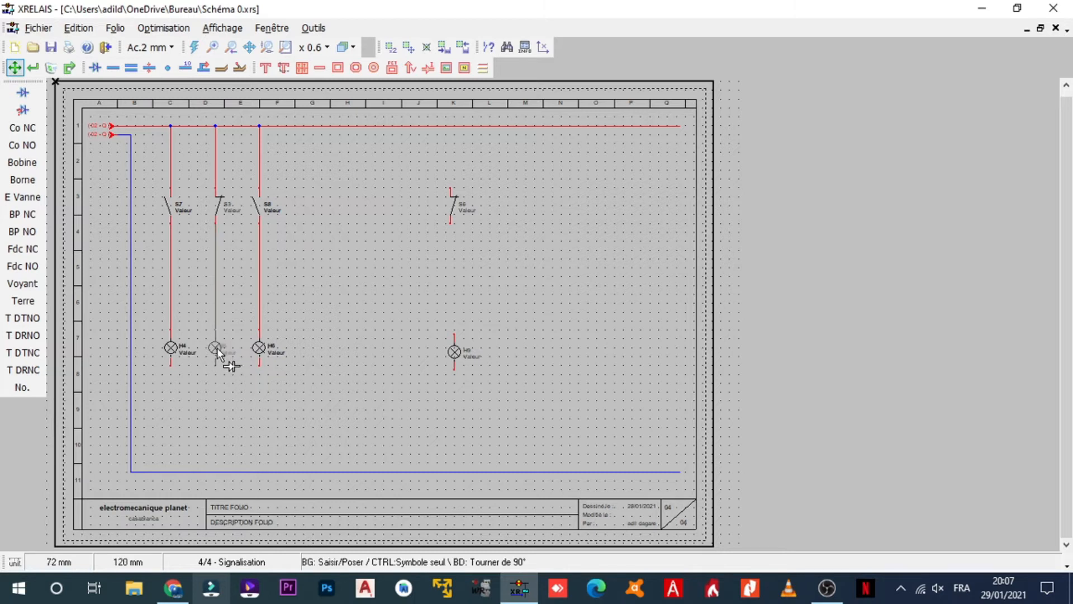
{"action": "left_click", "coordinate": [216, 347]}
{"action": "left_click", "coordinate": [214, 348]}
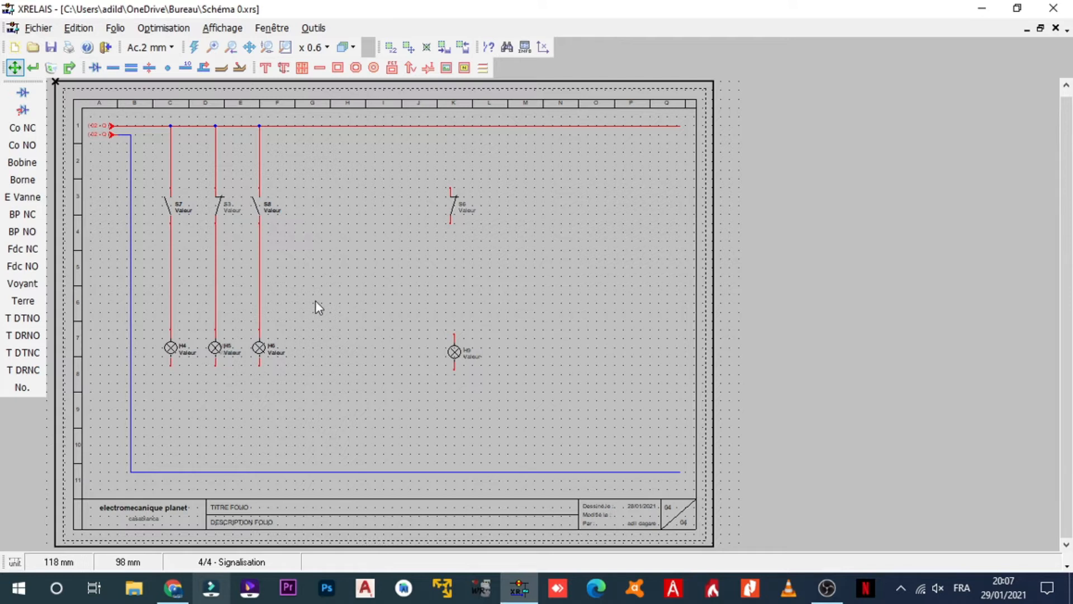
- Copy the block of three wired contact-and-lamp branches and place it beside the originals at equal spacing on the red supply line
{"action": "right_click", "coordinate": [338, 180]}
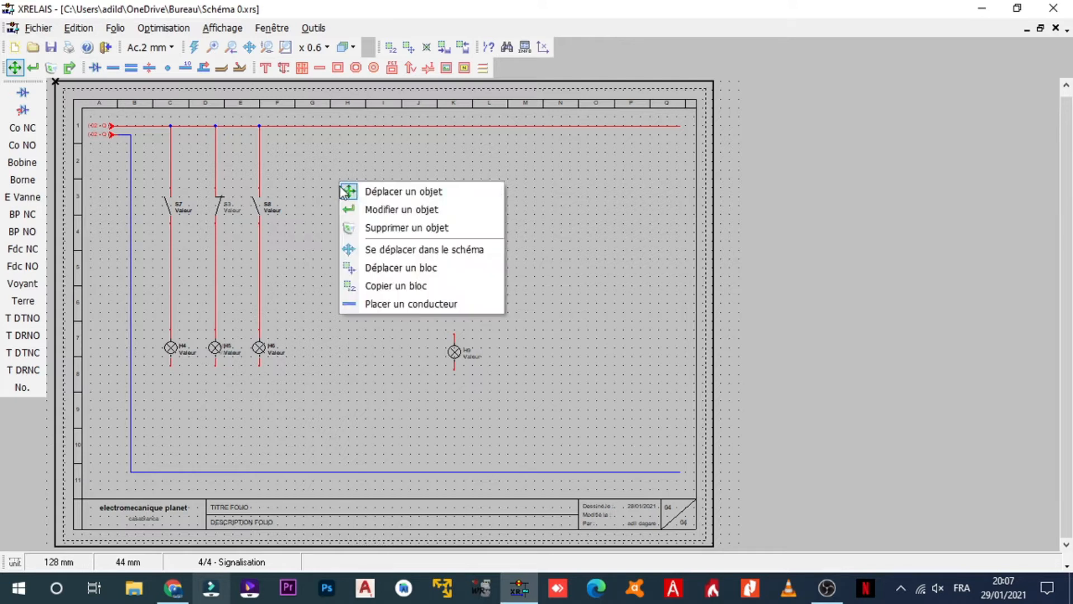
{"action": "left_click", "coordinate": [384, 285]}
{"action": "left_click_drag", "start_coordinate": [279, 115], "coordinate": [156, 388]}
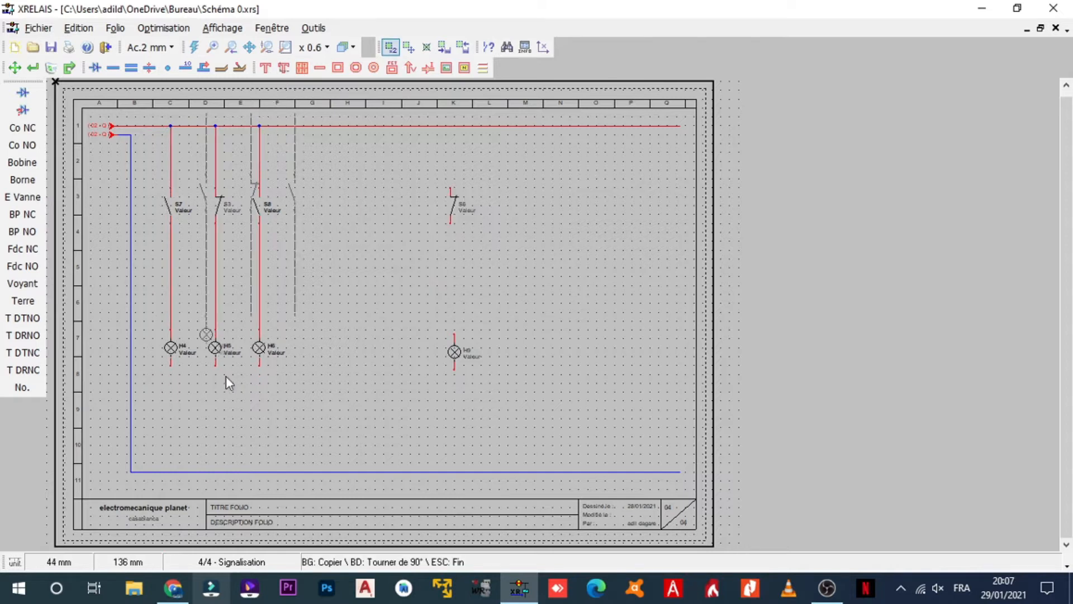
{"action": "left_click", "coordinate": [287, 395]}
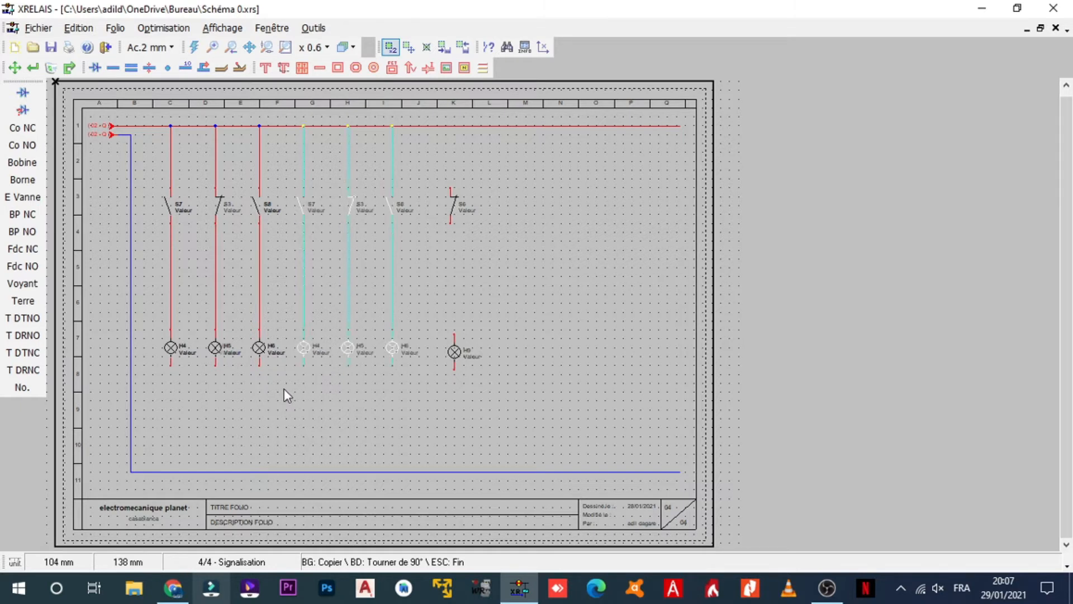
{"action": "key", "text": "Escape"}
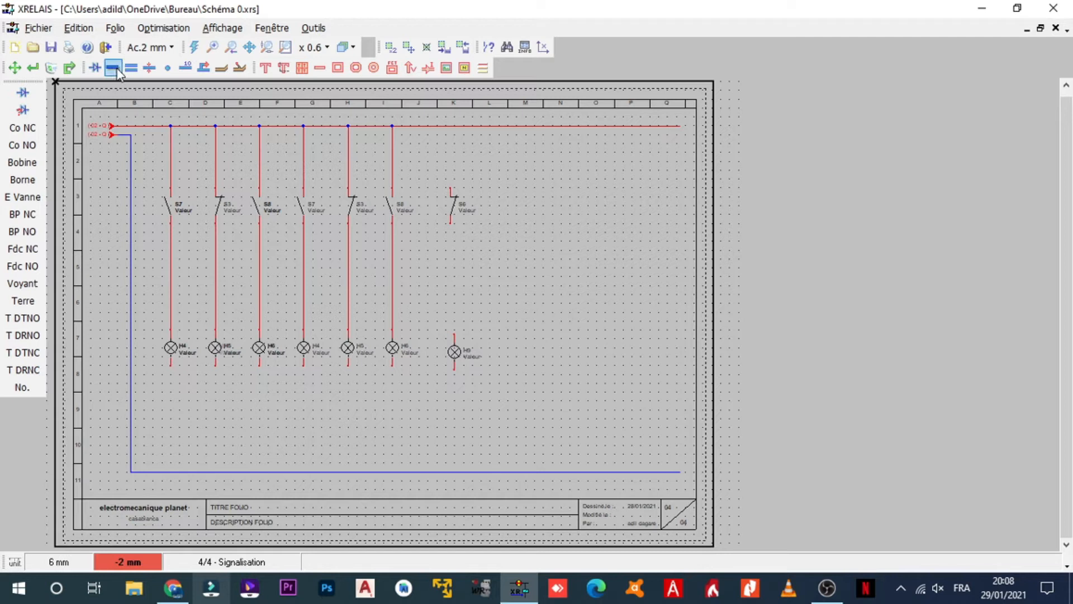
- Move the unwired normally closed contact and lamp H9 into vertical alignment as the seventh branch, level with the other symbols
{"action": "left_click", "coordinate": [15, 67]}
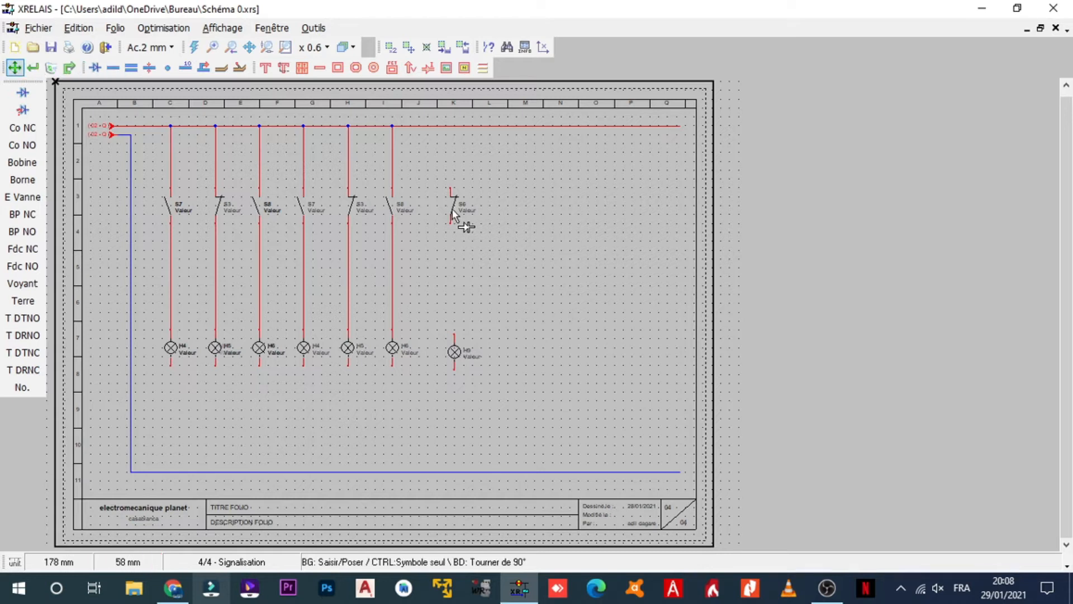
{"action": "left_click_drag", "start_coordinate": [445, 207], "coordinate": [442, 207]}
{"action": "left_click", "coordinate": [439, 210]}
{"action": "left_click_drag", "start_coordinate": [456, 354], "coordinate": [436, 348]}
- Delete the unwired normally closed contact above lamp H9
{"action": "left_click", "coordinate": [113, 68]}
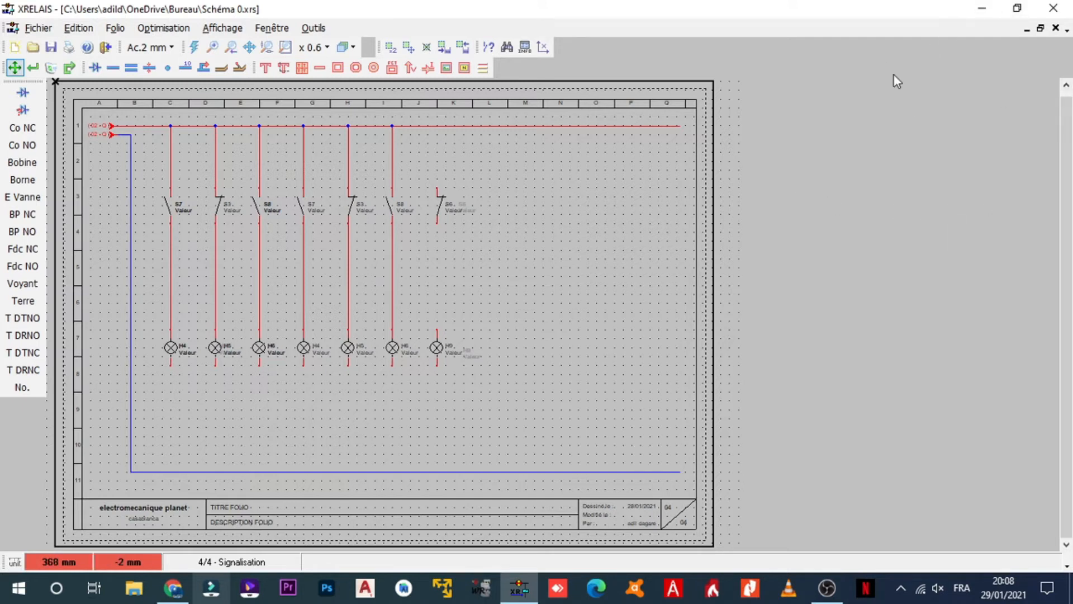
{"action": "left_click", "coordinate": [51, 68]}
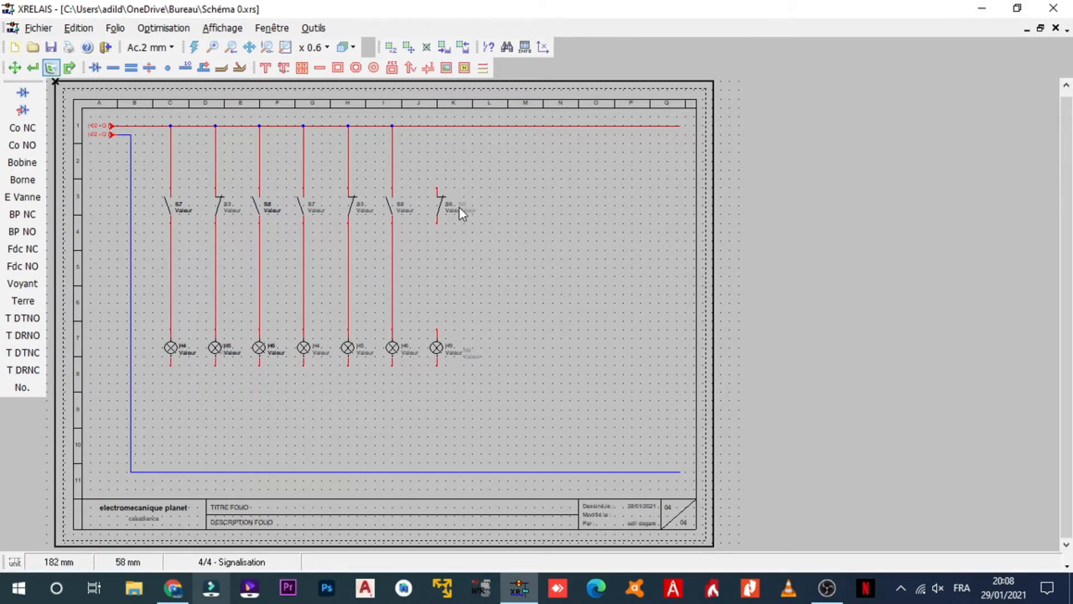
{"action": "left_click", "coordinate": [439, 204]}
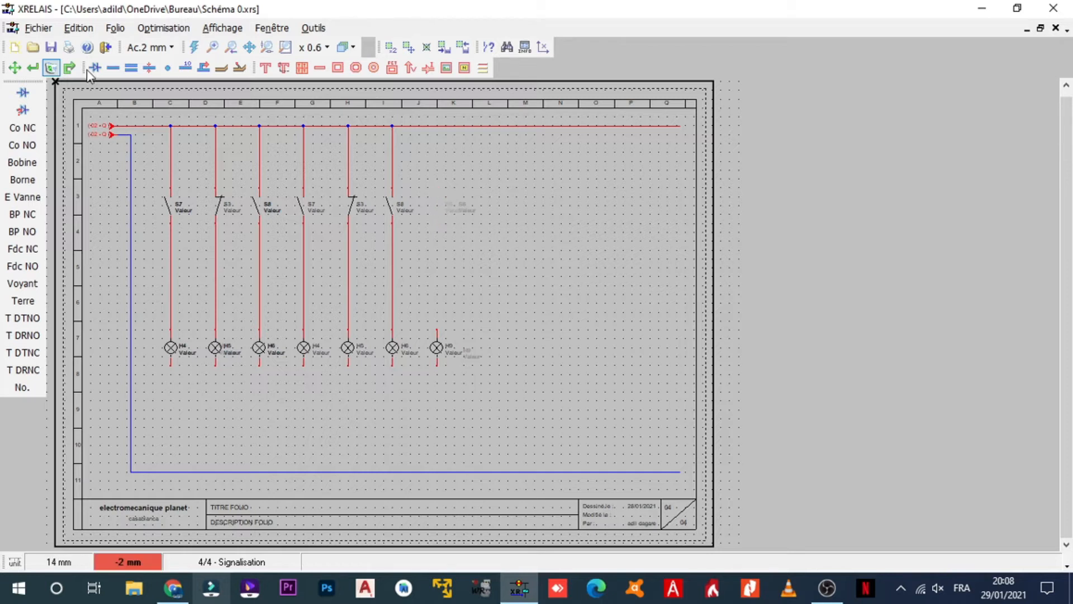
- Place two RC Contact NO 03-04 symbols from the X Contact family, one above lamp H9 and one as the eighth branch
{"action": "left_click", "coordinate": [95, 68]}
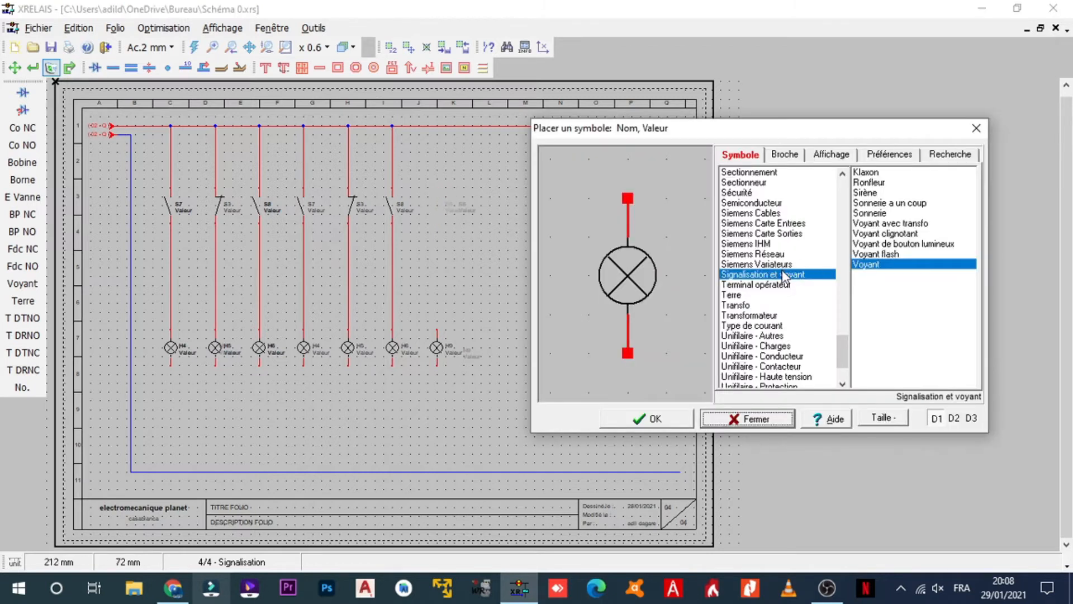
{"action": "scroll", "coordinate": [785, 275], "scroll_direction": "up", "scroll_amount": 5}
{"action": "scroll", "coordinate": [786, 275], "scroll_direction": "up", "scroll_amount": 5}
{"action": "scroll", "coordinate": [786, 275], "scroll_direction": "up", "scroll_amount": 10}
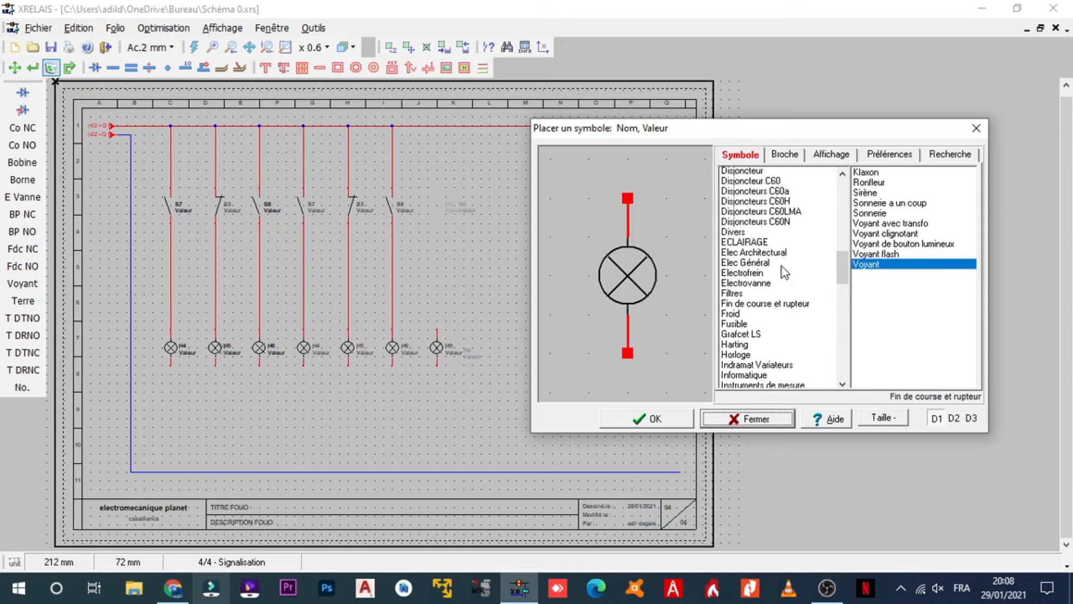
{"action": "scroll", "coordinate": [767, 246], "scroll_direction": "up", "scroll_amount": 8}
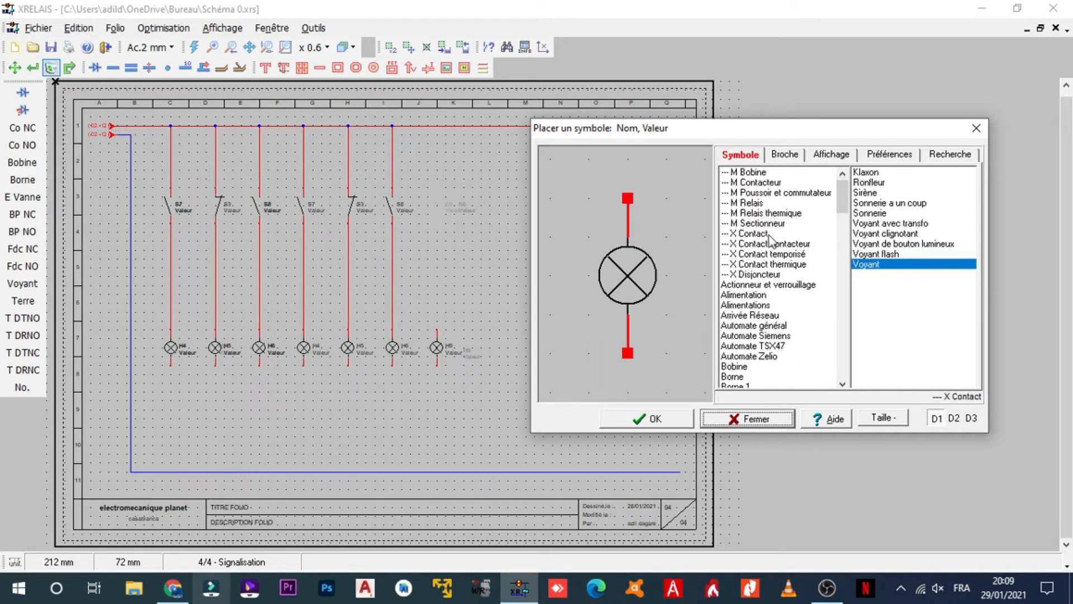
{"action": "left_click", "coordinate": [775, 233]}
{"action": "scroll", "coordinate": [912, 302], "scroll_direction": "down", "scroll_amount": 1}
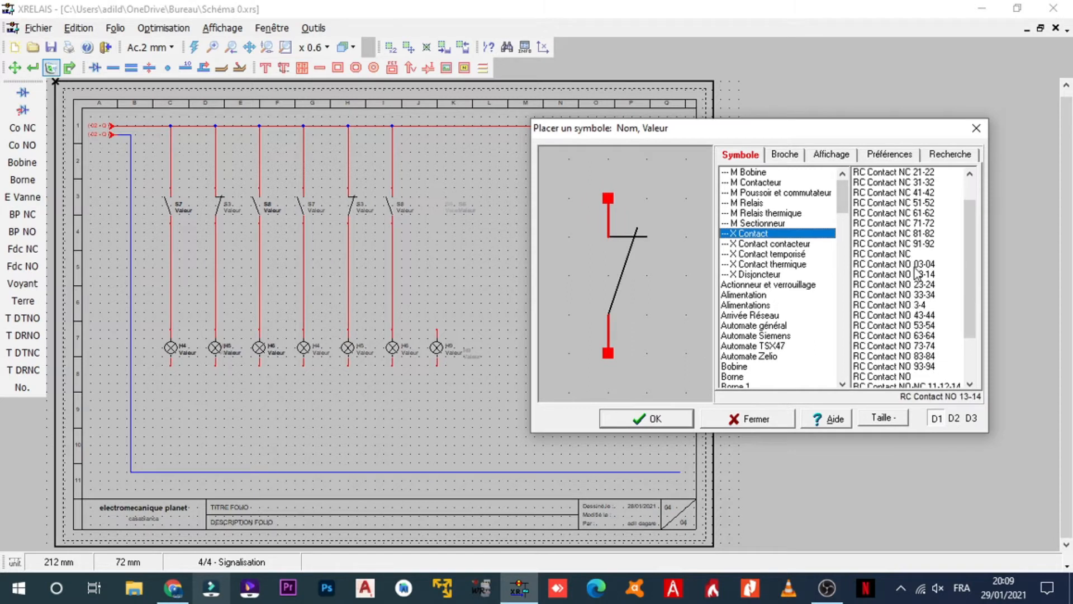
{"action": "left_click", "coordinate": [915, 263]}
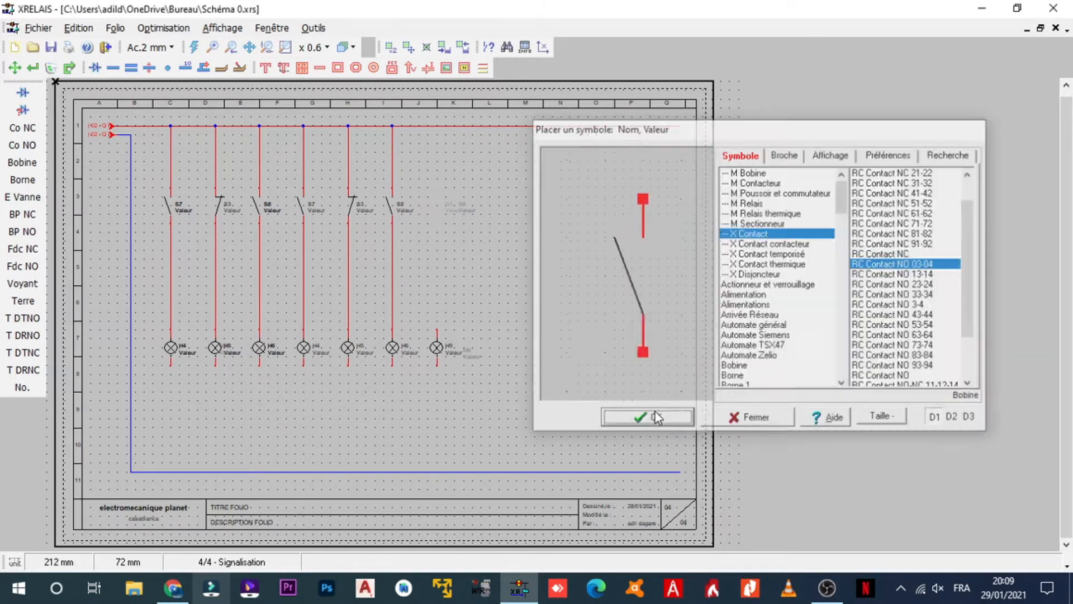
{"action": "left_click", "coordinate": [651, 417]}
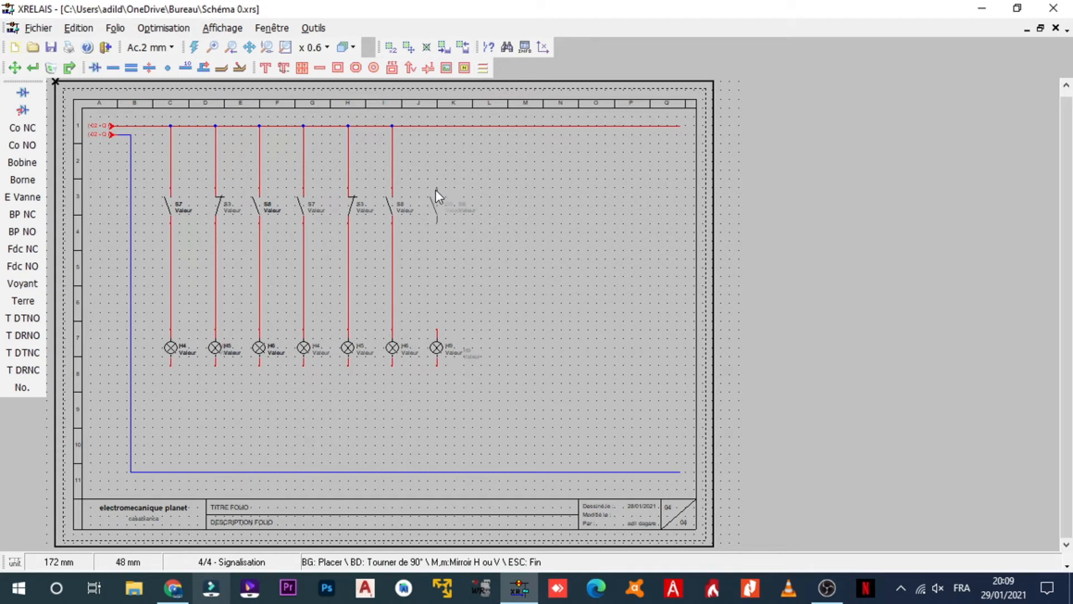
{"action": "left_click", "coordinate": [435, 191]}
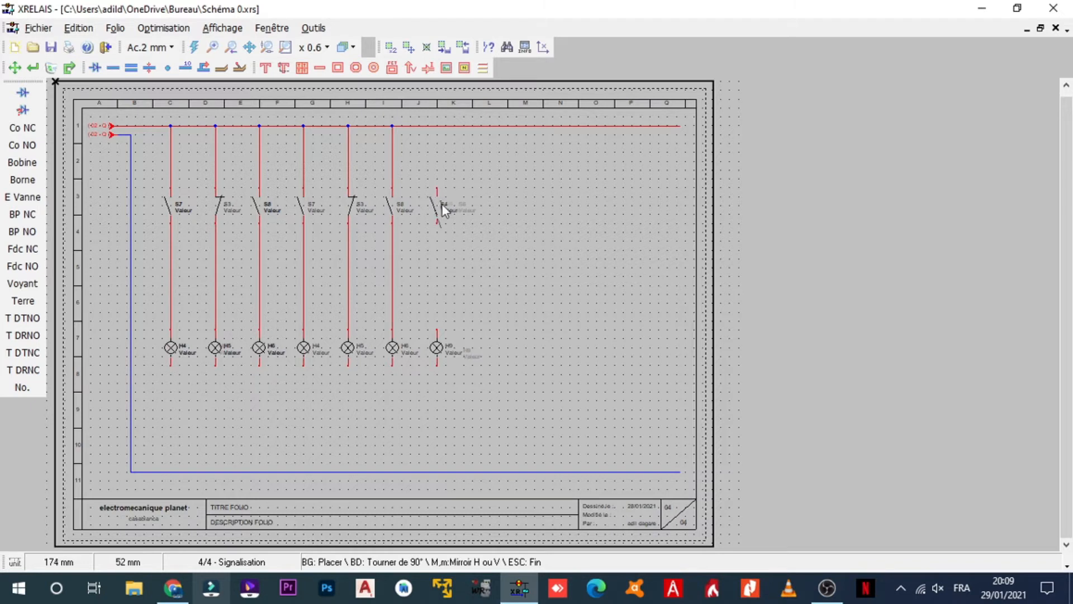
{"action": "left_click", "coordinate": [483, 188]}
- Place an RC Contact NC 1-2 symbol from the X Contact family as the ninth branch, level with the other contacts
{"action": "left_click", "coordinate": [96, 67]}
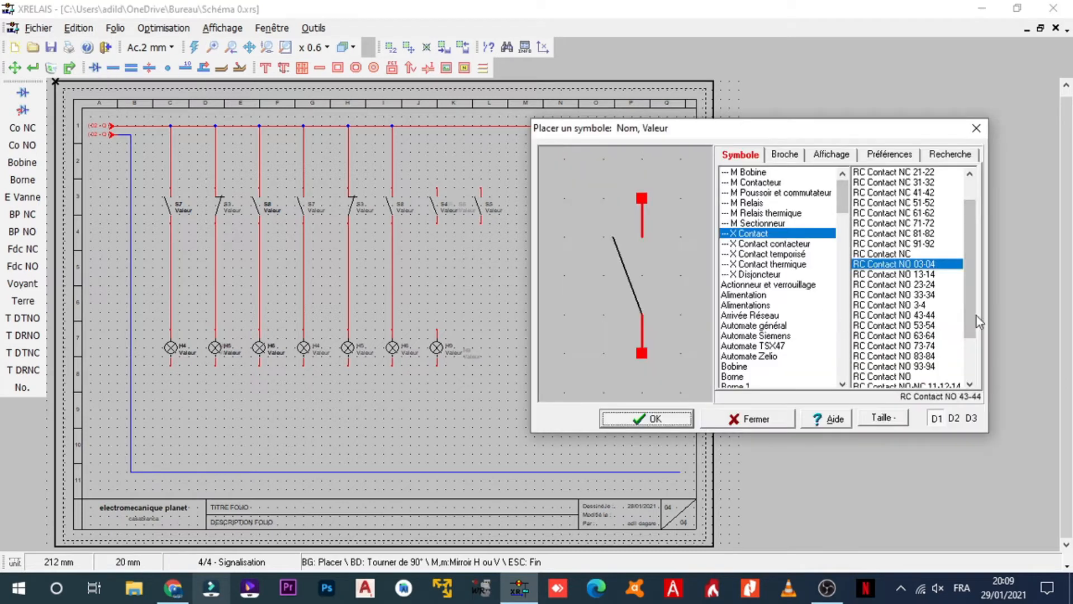
{"action": "left_click", "coordinate": [911, 254]}
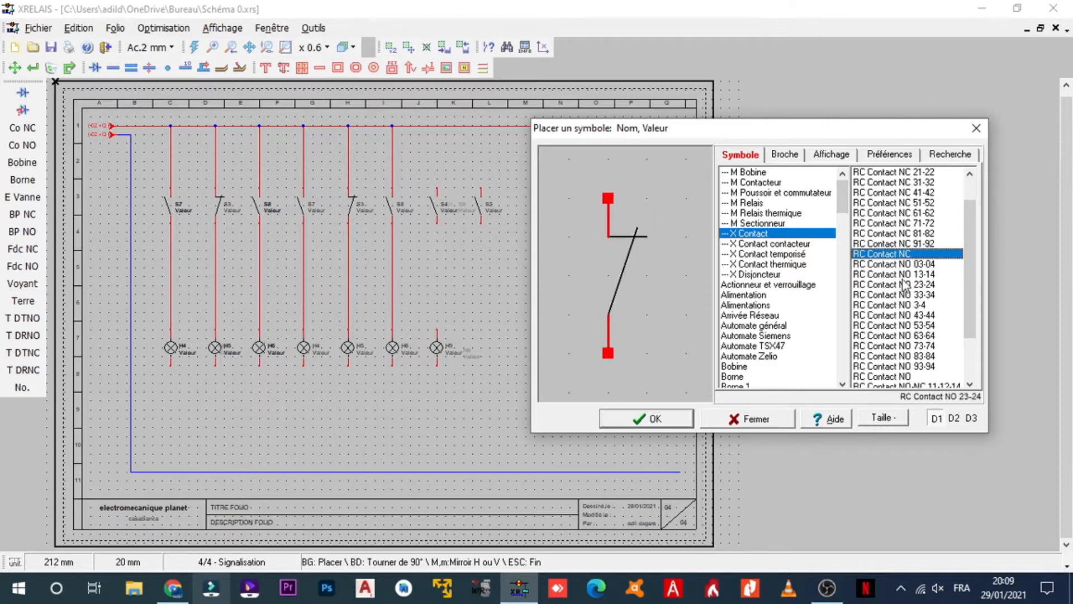
{"action": "scroll", "coordinate": [911, 193], "scroll_direction": "up", "scroll_amount": 1}
{"action": "left_click", "coordinate": [911, 183]}
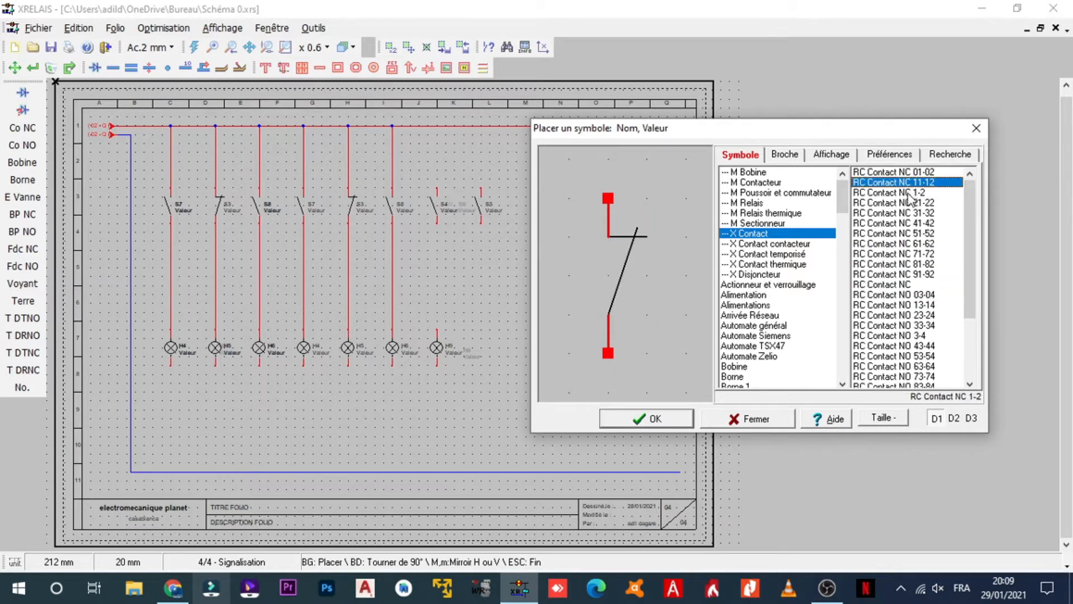
{"action": "left_click", "coordinate": [911, 192]}
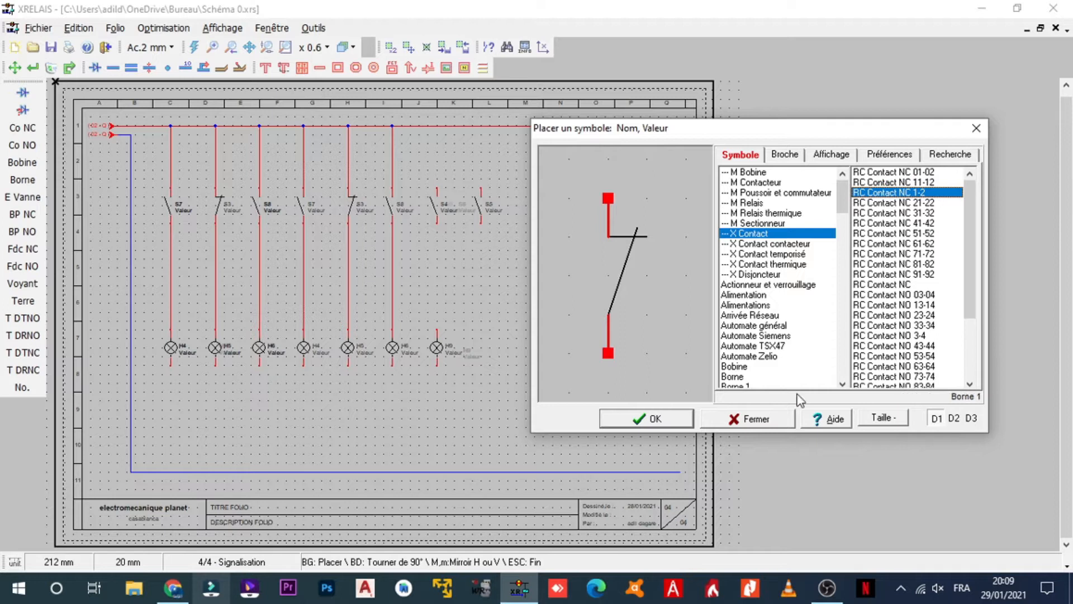
{"action": "left_click", "coordinate": [680, 418]}
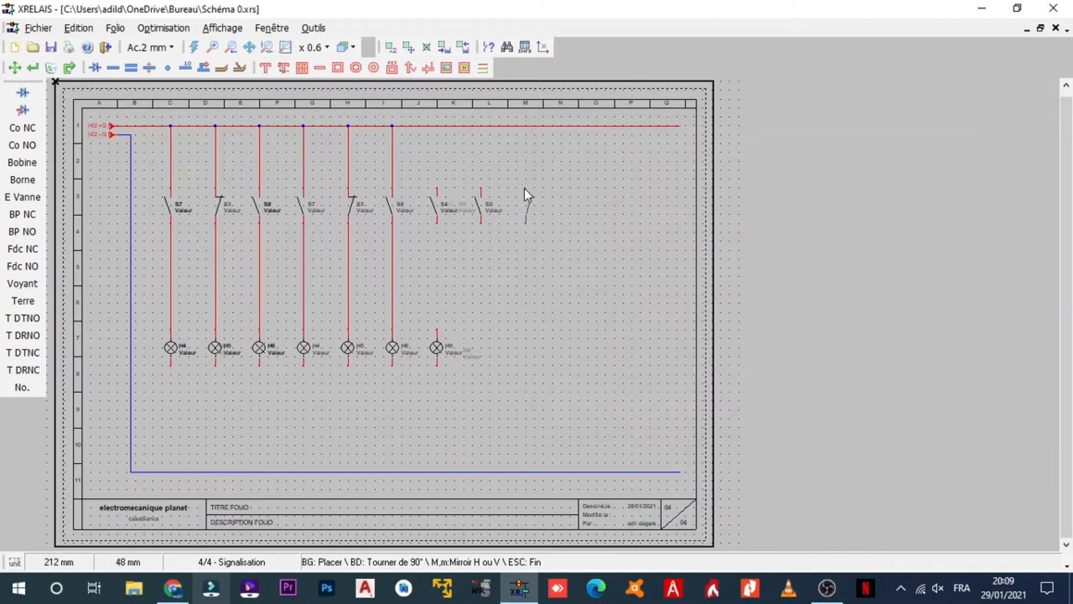
{"action": "left_click", "coordinate": [524, 188]}
- Copy lamp H9 as a block and place two copies in line beneath the eighth and ninth contacts
{"action": "left_click", "coordinate": [14, 67]}
{"action": "right_click", "coordinate": [617, 257]}
{"action": "left_click", "coordinate": [665, 361]}
{"action": "left_click_drag", "start_coordinate": [503, 322], "coordinate": [417, 388]}
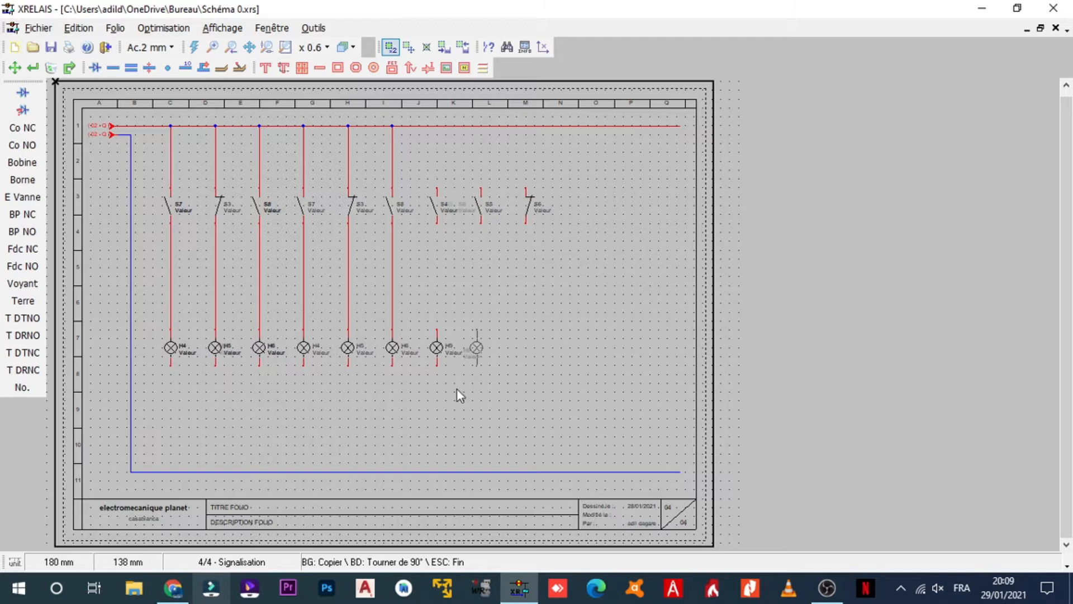
{"action": "left_click", "coordinate": [458, 387]}
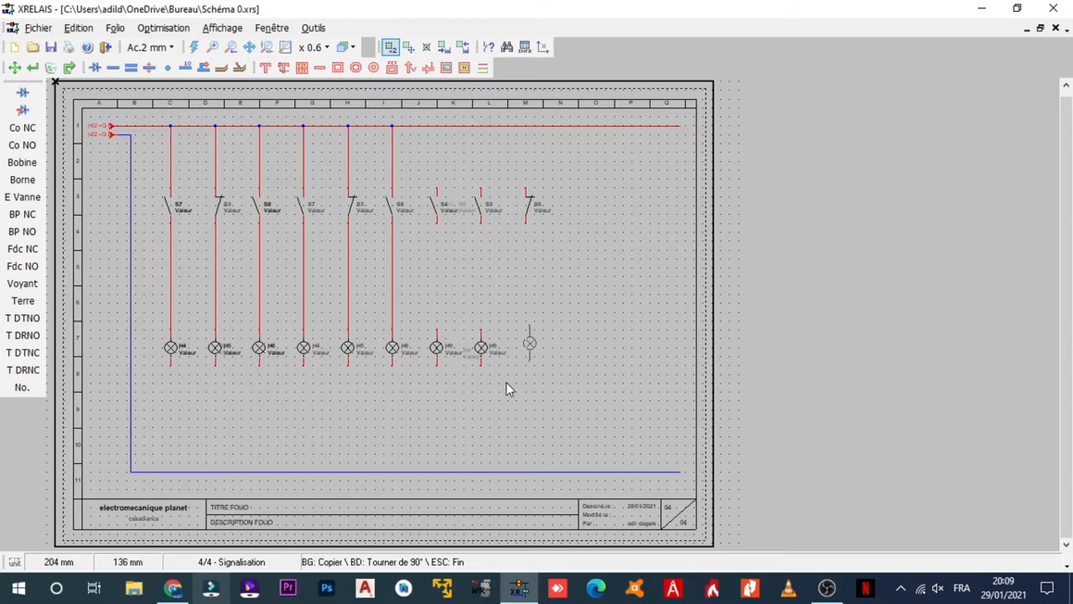
{"action": "left_click", "coordinate": [505, 394]}
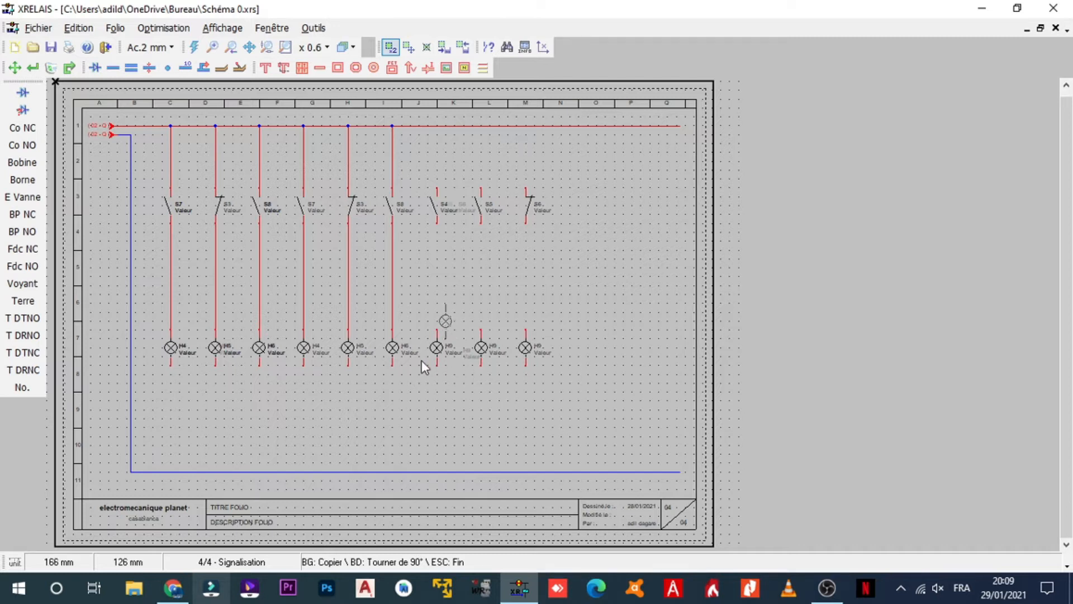
{"action": "key", "text": "Escape"}
- Wire the upper ends of the seventh, eighth and ninth contacts to the red supply line with conductors
{"action": "left_click", "coordinate": [112, 67]}
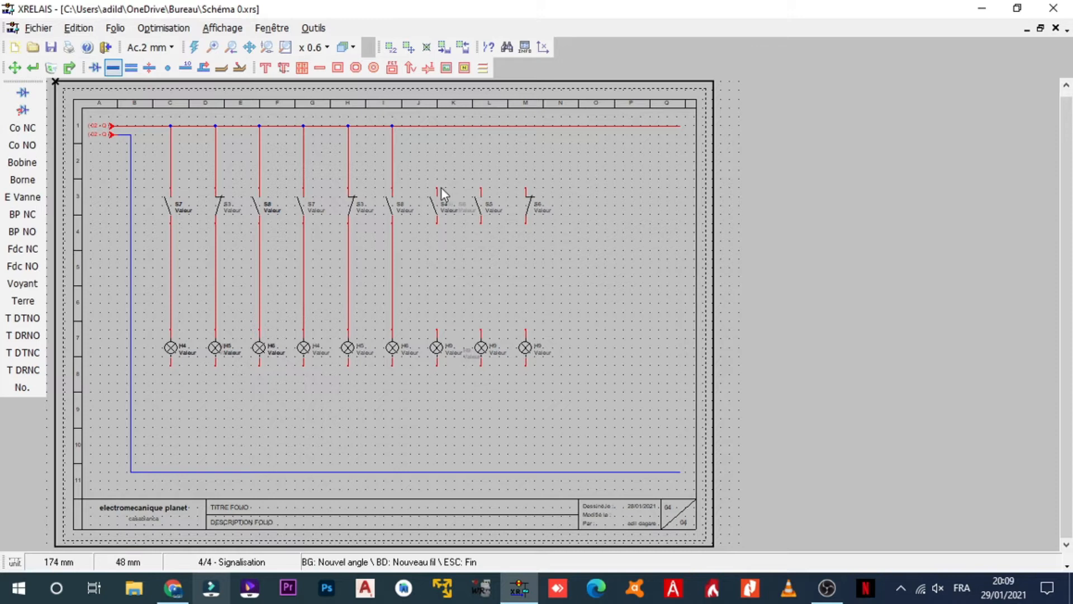
{"action": "left_click", "coordinate": [437, 127]}
{"action": "left_click", "coordinate": [481, 188]}
{"action": "left_click", "coordinate": [482, 129]}
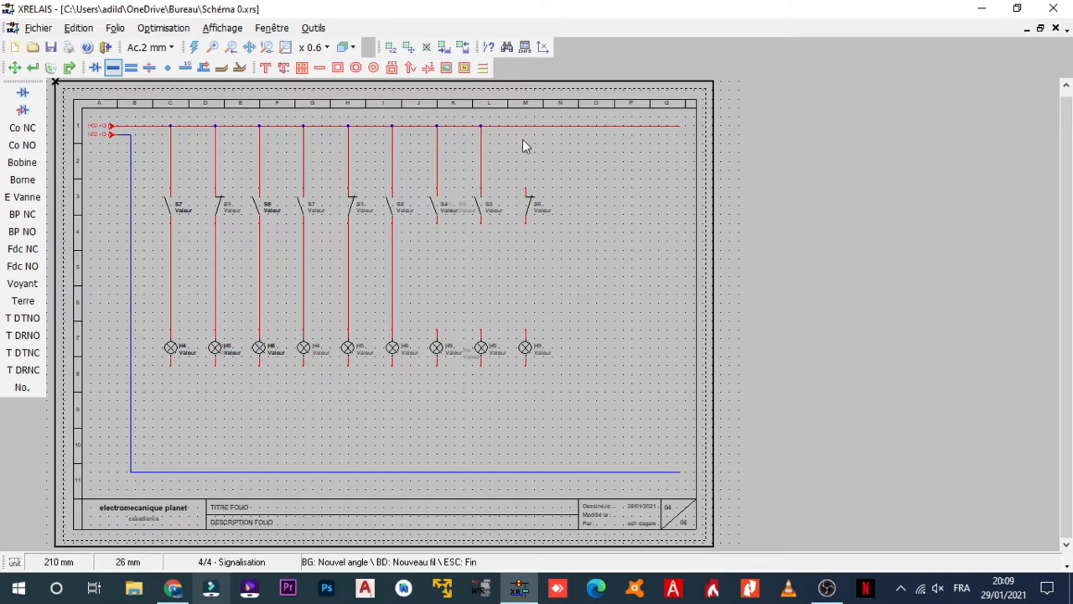
{"action": "left_click", "coordinate": [524, 186]}
{"action": "left_click", "coordinate": [525, 139]}
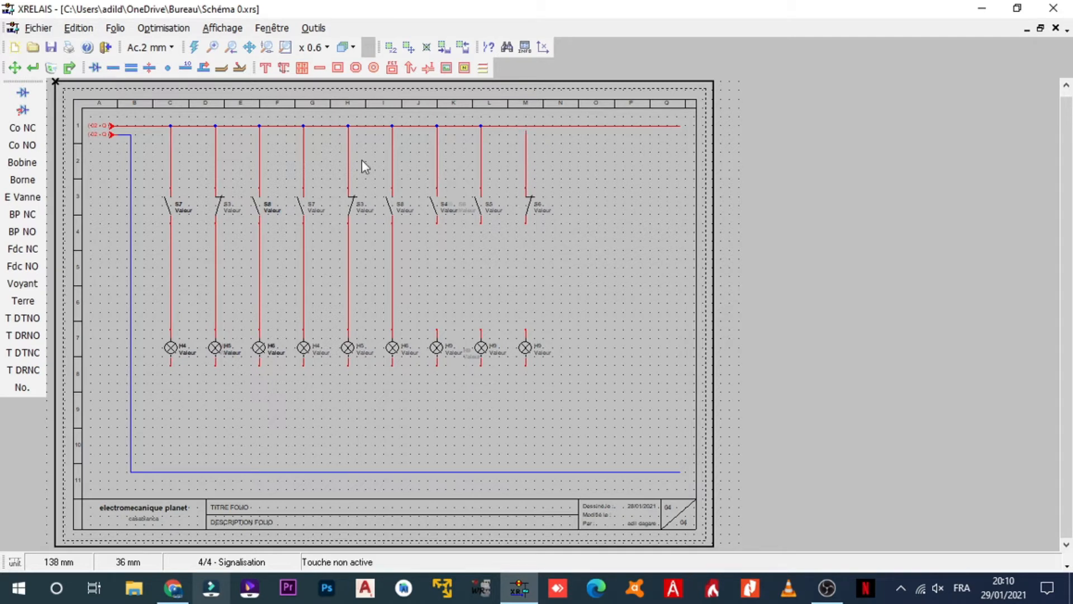
{"action": "left_click", "coordinate": [75, 71]}
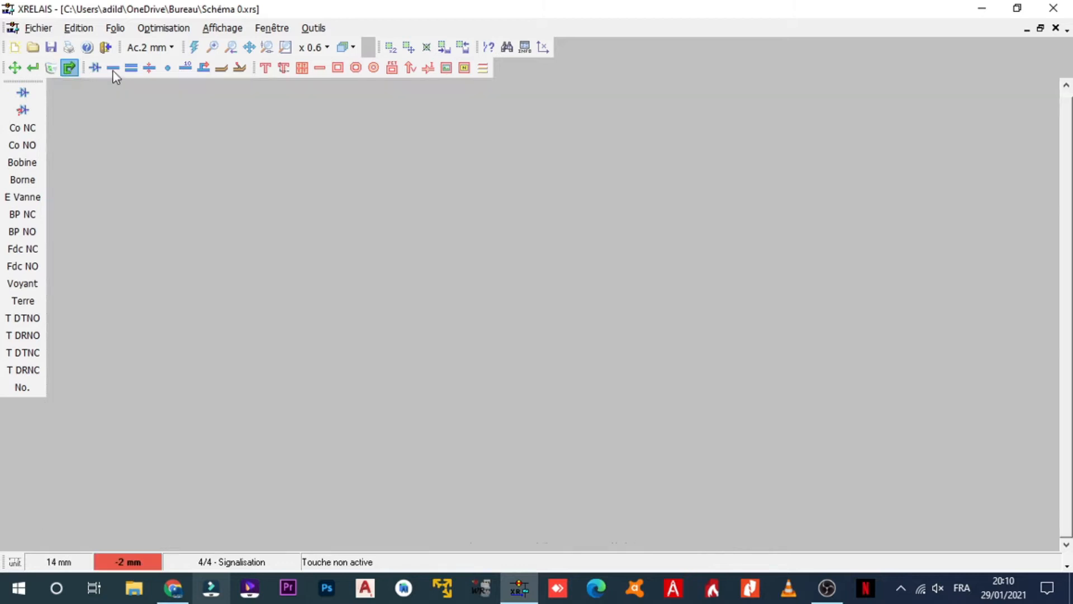
{"action": "left_click", "coordinate": [113, 68]}
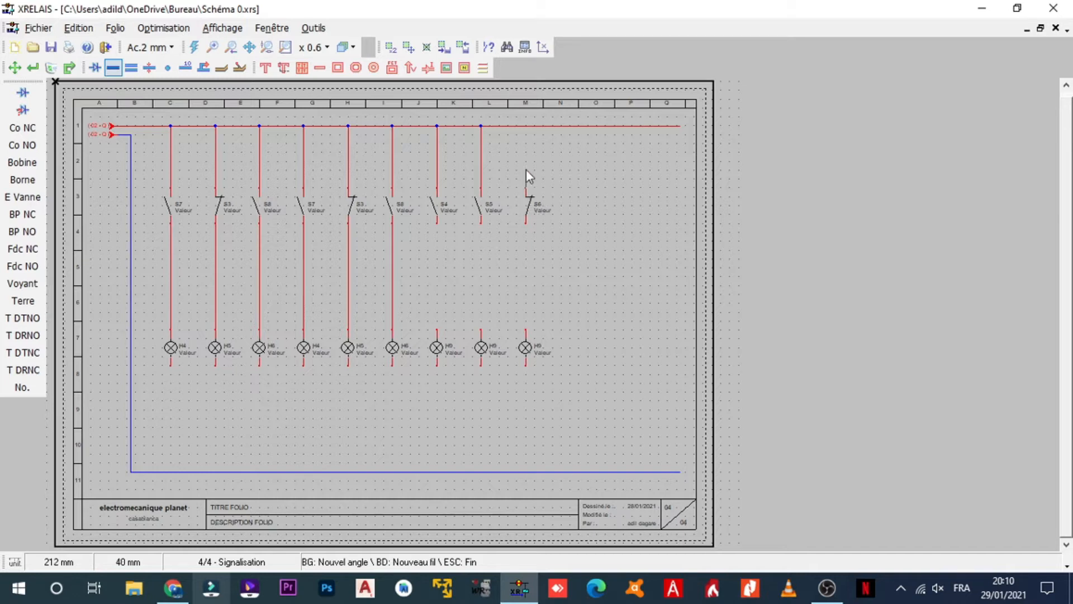
{"action": "right_click", "coordinate": [530, 127]}
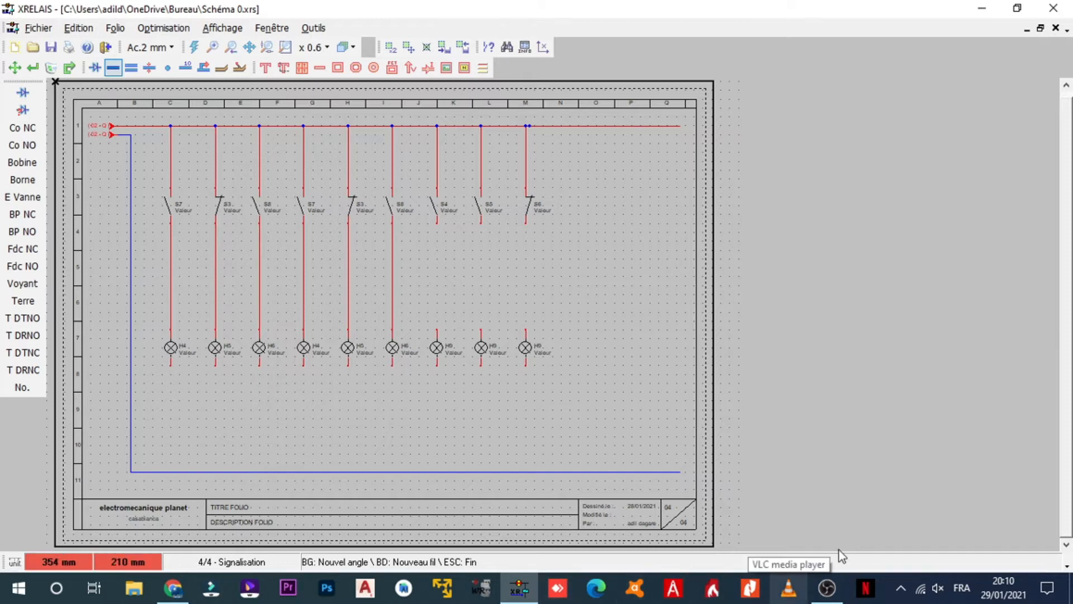
{"action": "key", "text": "XF86MonBrightnessUp"}
{"action": "key", "text": "XF86MonBrightnessUp"}
{"action": "key", "text": "XF86MonBrightnessUp"}
{"action": "key", "text": "XF86MonBrightnessUp"}
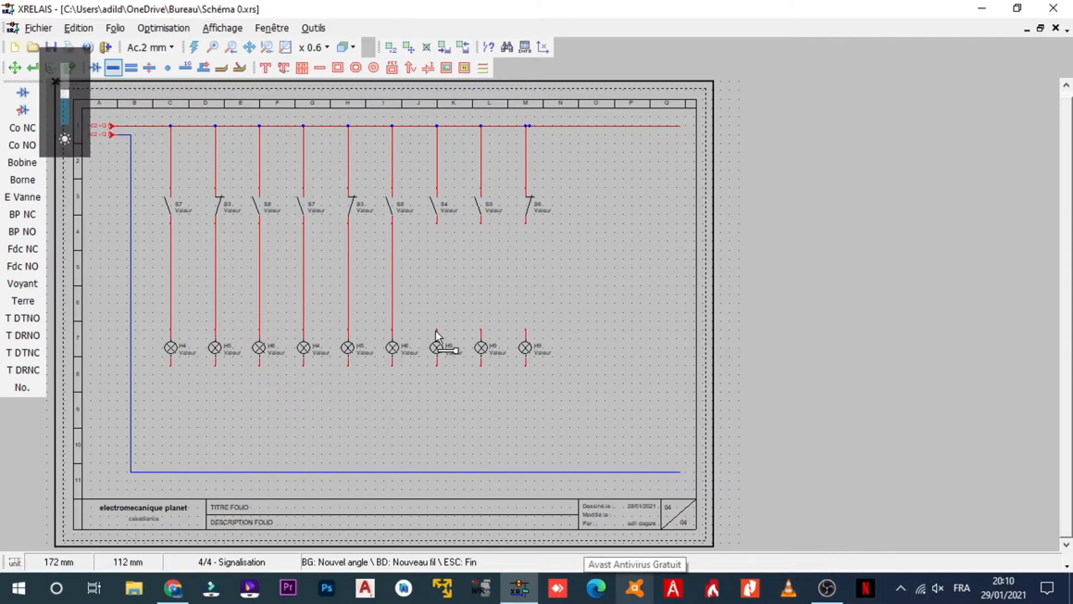
- Connect contacts S4, S5 and S6 in the last three branches to the lamps directly below them
{"action": "left_click", "coordinate": [437, 332]}
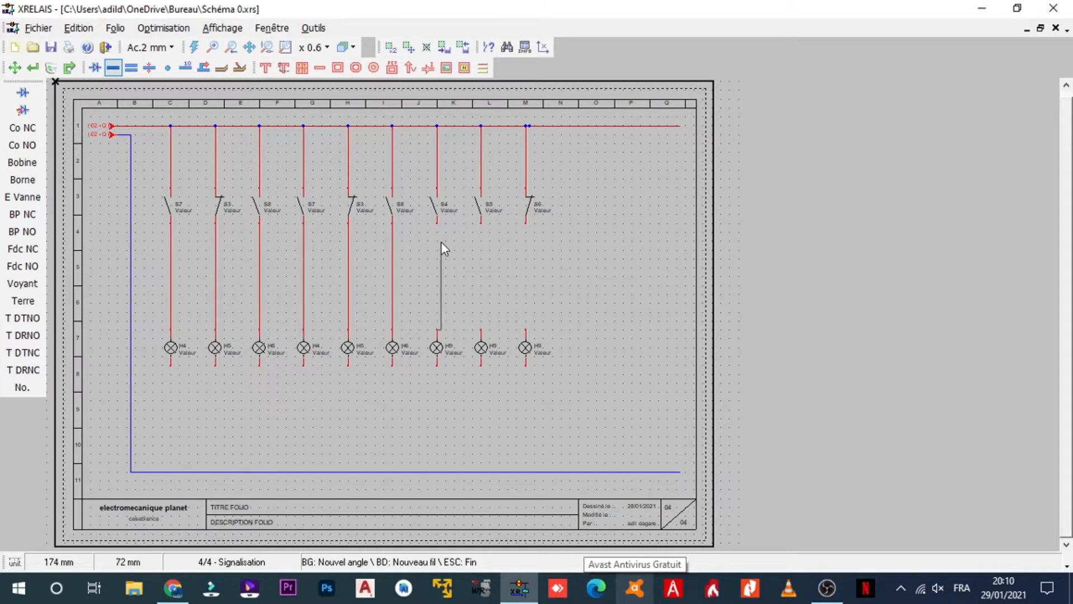
{"action": "left_click", "coordinate": [441, 230]}
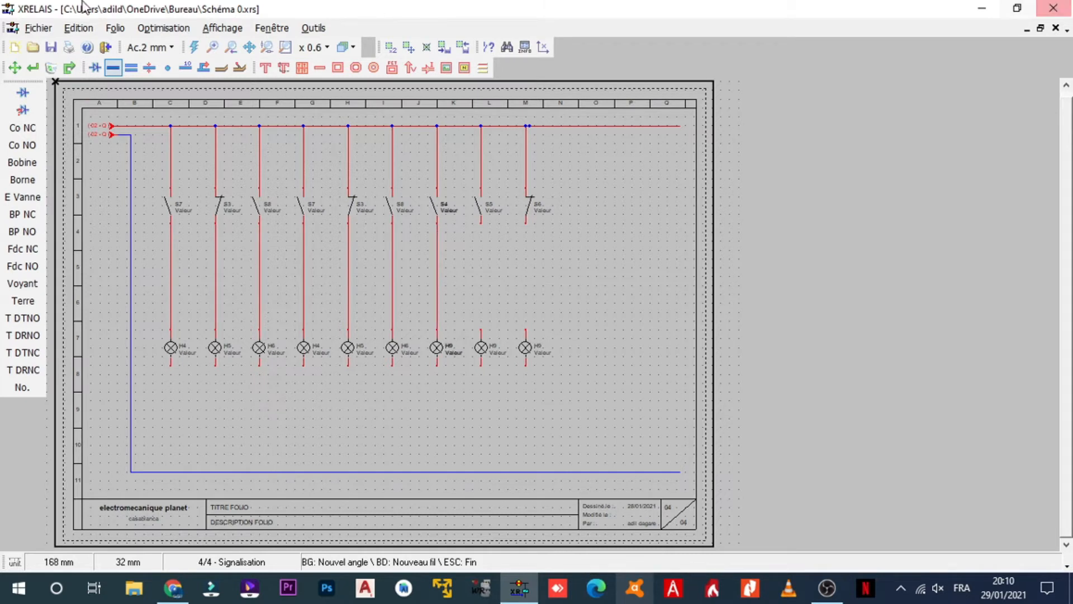
{"action": "left_click", "coordinate": [481, 331]}
{"action": "left_click", "coordinate": [481, 224]}
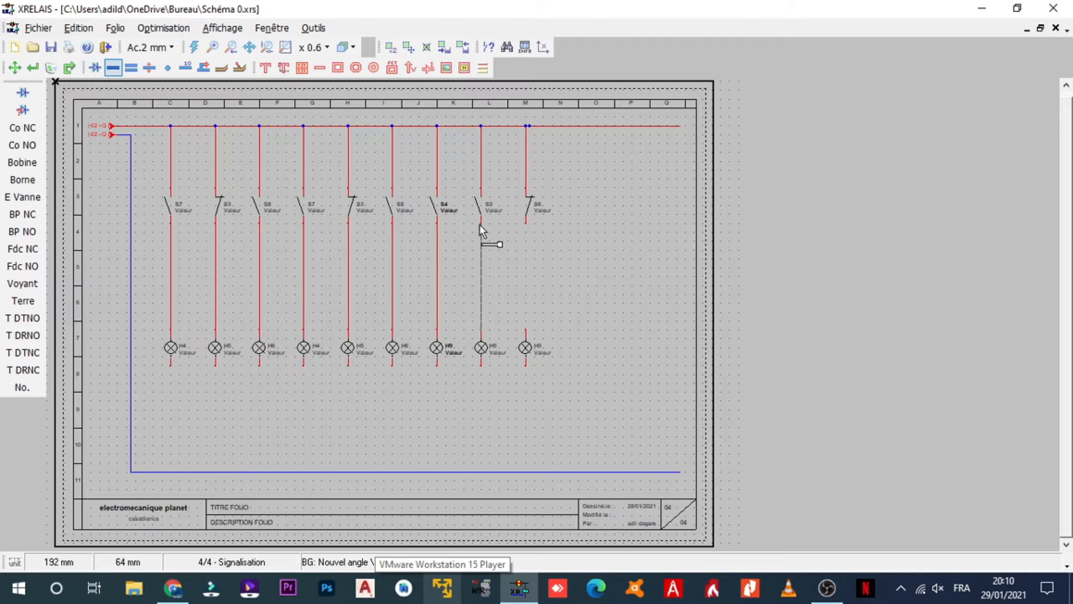
{"action": "left_click", "coordinate": [524, 331]}
{"action": "left_click", "coordinate": [526, 224]}
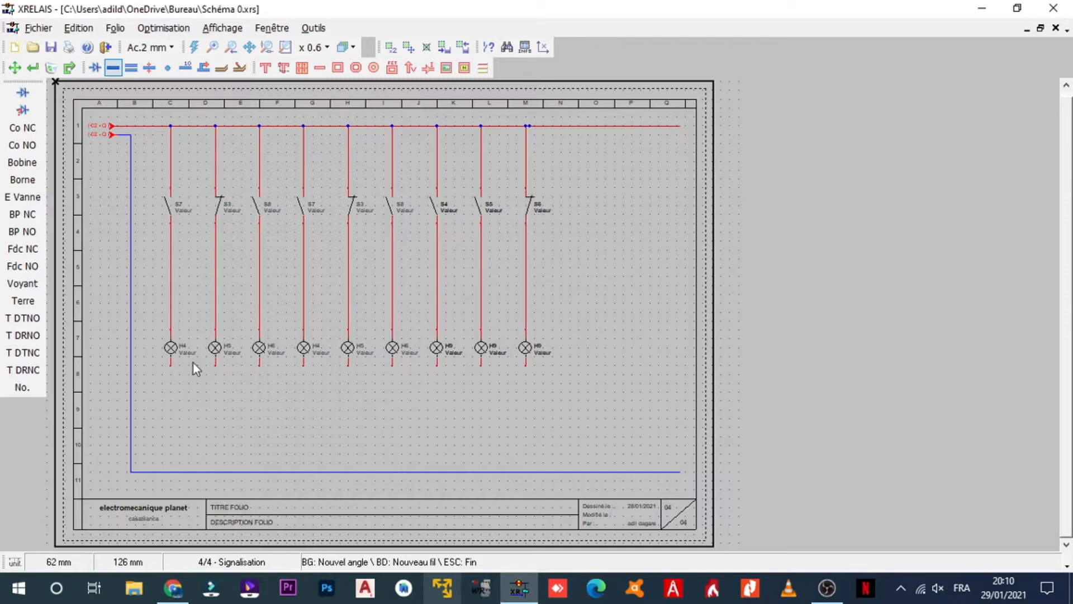
- Wire the lower terminals of all nine lamps straight down to the blue supply line
{"action": "left_click", "coordinate": [170, 367]}
{"action": "left_click", "coordinate": [171, 473]}
{"action": "left_click", "coordinate": [215, 472]}
{"action": "left_click", "coordinate": [260, 471]}
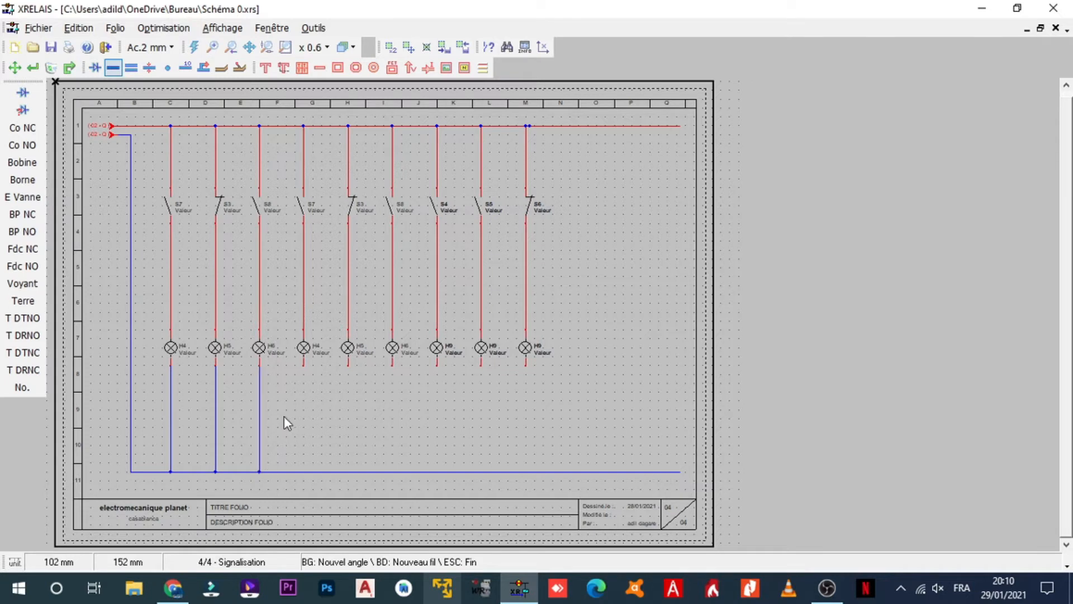
{"action": "left_click", "coordinate": [304, 380]}
{"action": "left_click", "coordinate": [304, 472]}
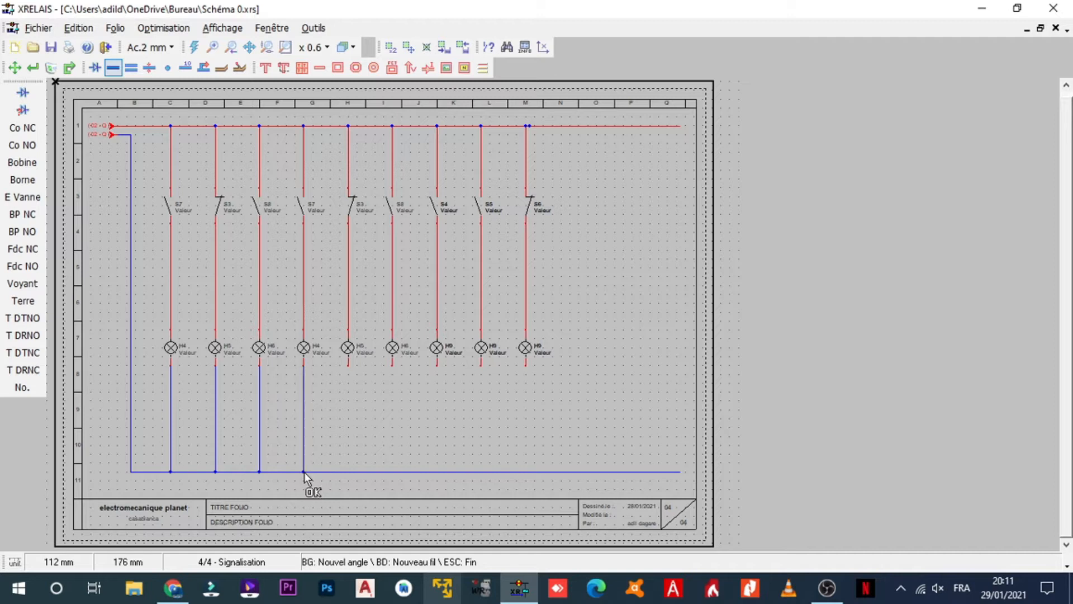
{"action": "left_click", "coordinate": [348, 369]}
{"action": "left_click", "coordinate": [347, 472]}
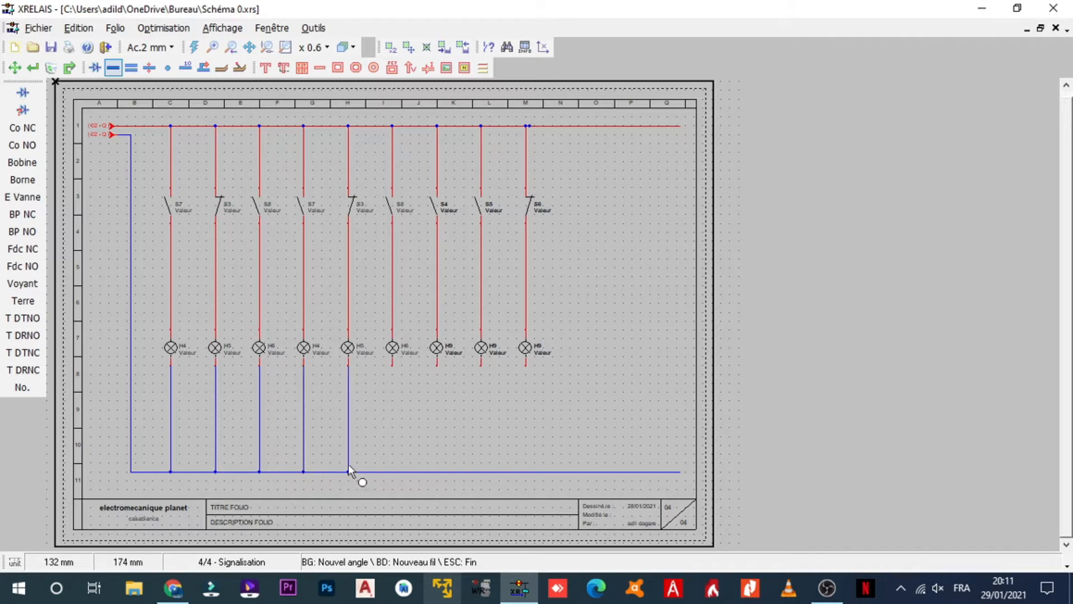
{"action": "left_click", "coordinate": [392, 367]}
{"action": "left_click", "coordinate": [392, 471]}
{"action": "left_click", "coordinate": [436, 472]}
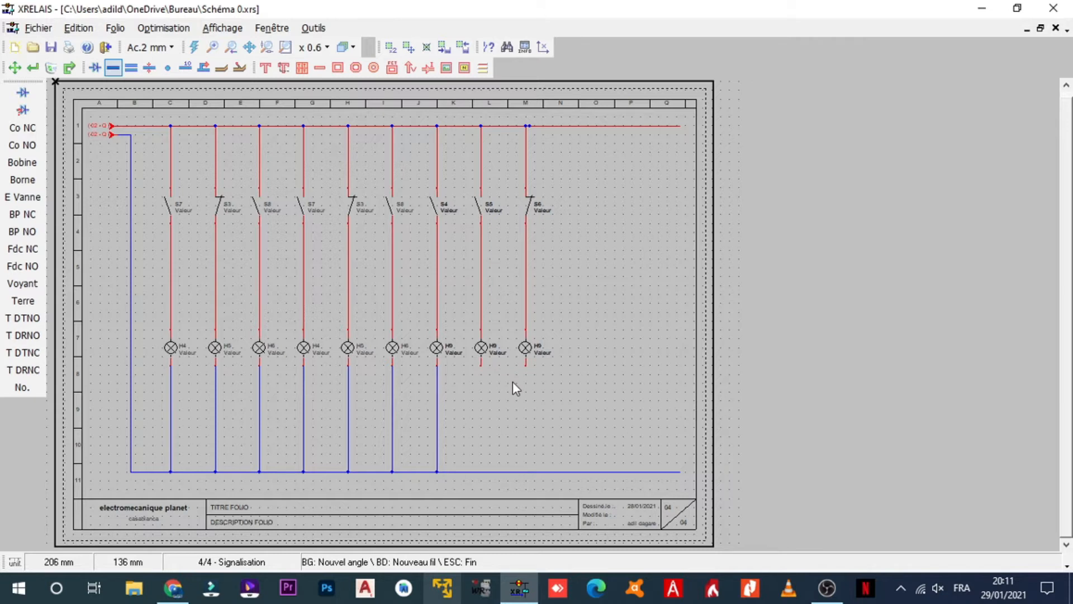
{"action": "left_click", "coordinate": [480, 366]}
{"action": "left_click", "coordinate": [481, 472]}
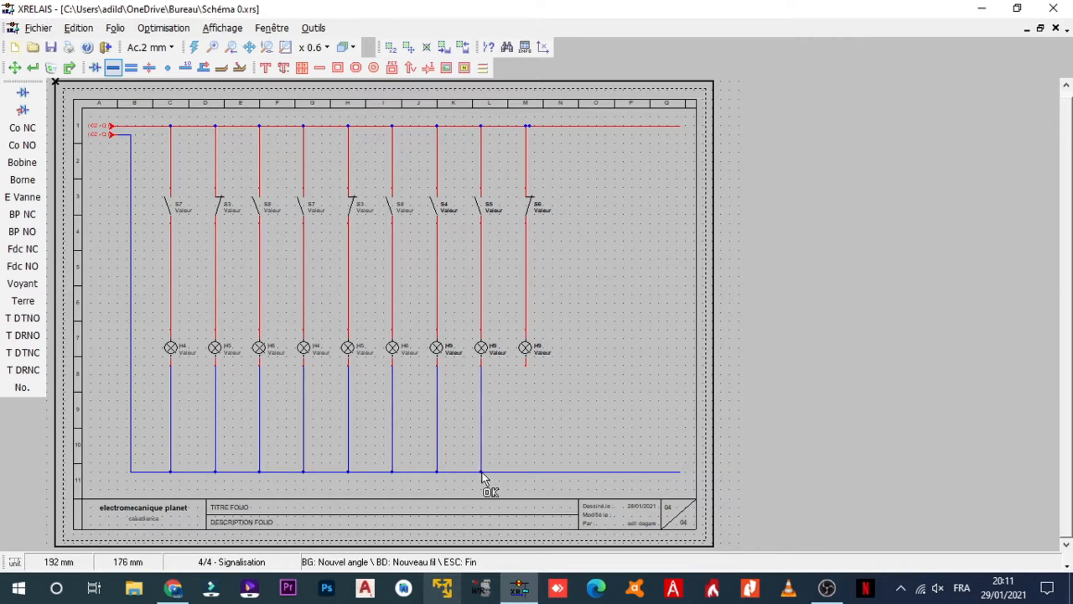
{"action": "left_click", "coordinate": [525, 367]}
{"action": "left_click", "coordinate": [526, 472]}
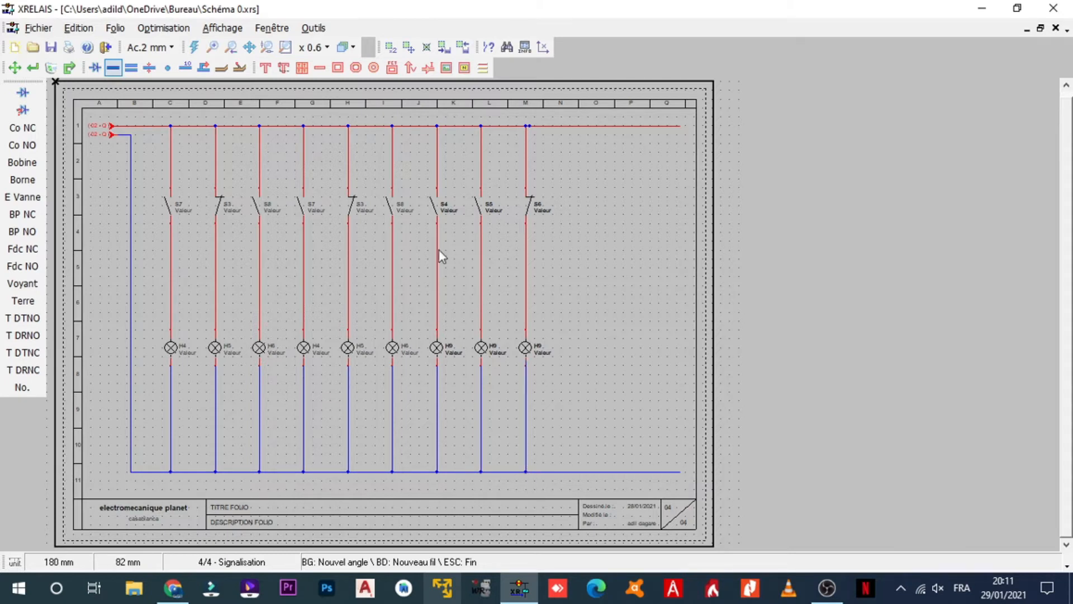
- Move the stray junction point on the red supply line onto the ninth branch's junction
{"action": "left_click", "coordinate": [15, 68]}
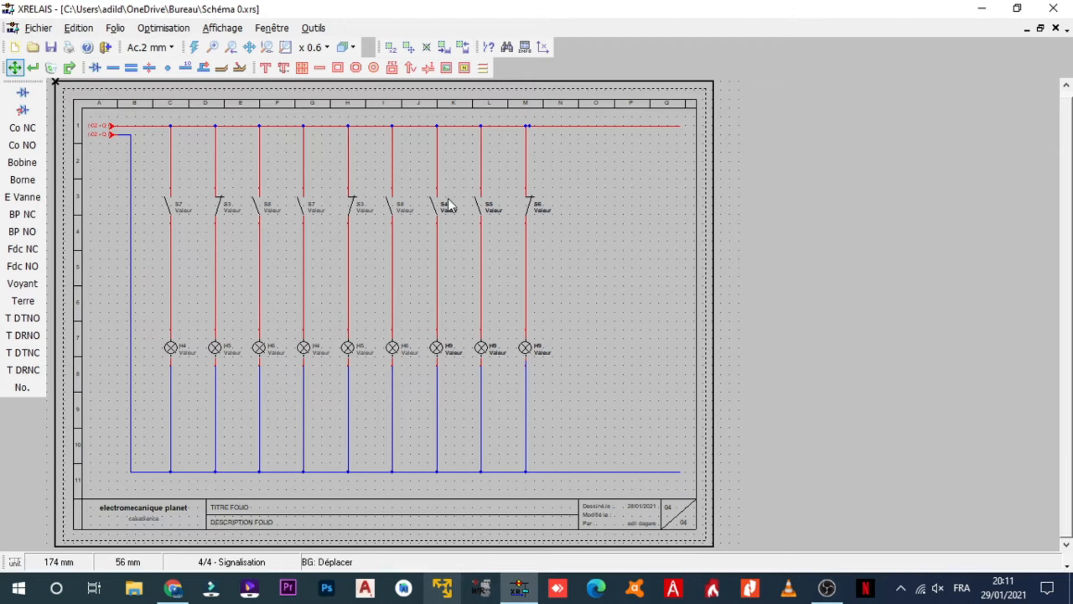
{"action": "scroll", "coordinate": [447, 198], "scroll_direction": "up", "scroll_amount": 2}
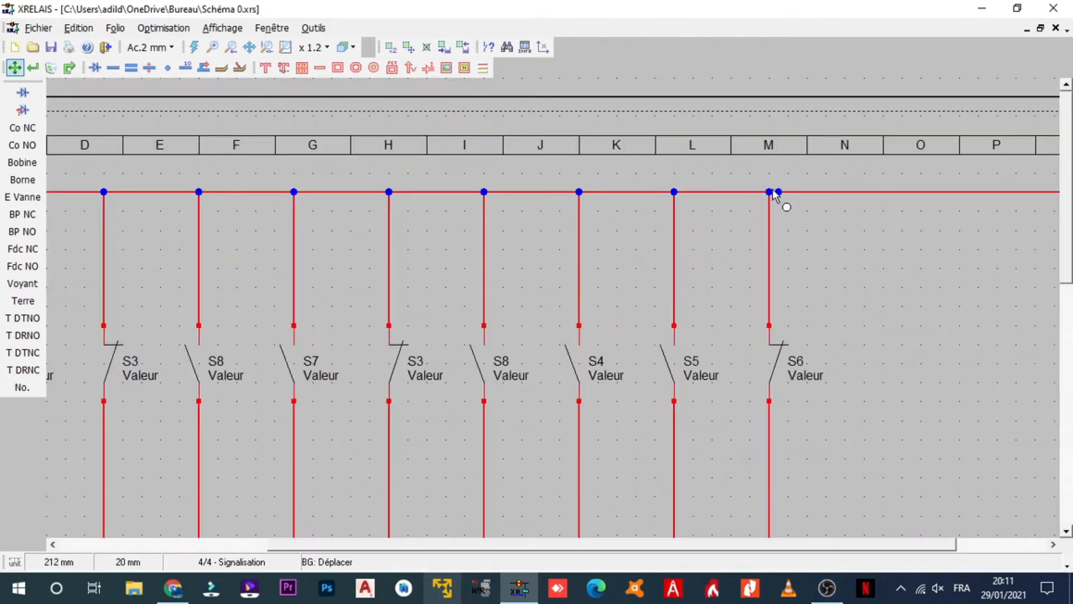
{"action": "left_click_drag", "start_coordinate": [778, 191], "coordinate": [769, 191]}
{"action": "left_click", "coordinate": [776, 192]}
{"action": "scroll", "coordinate": [575, 286], "scroll_direction": "down", "scroll_amount": 2}
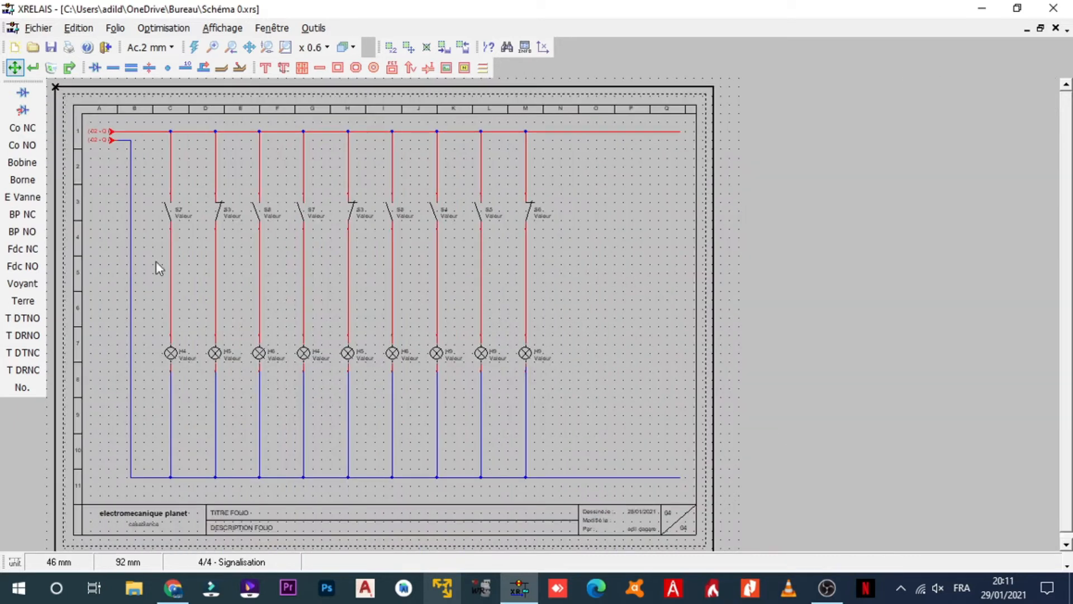
- Move the block of nine contacts and lamps down so the contacts sit in row 4 and the lamps in row 8
{"action": "right_click", "coordinate": [643, 243]}
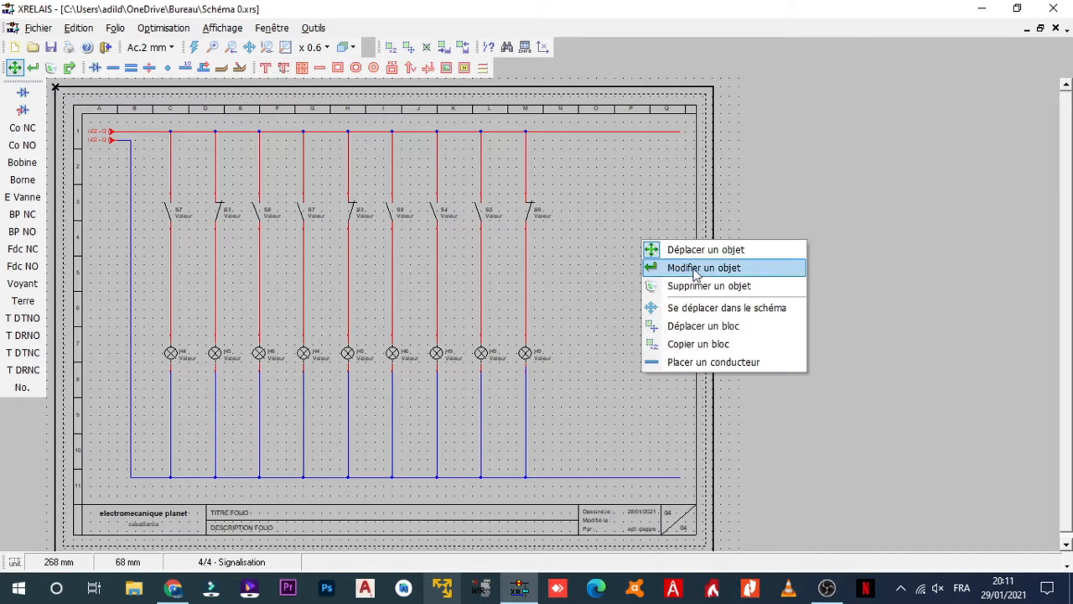
{"action": "left_click", "coordinate": [707, 331]}
{"action": "left_click_drag", "start_coordinate": [596, 166], "coordinate": [144, 400]}
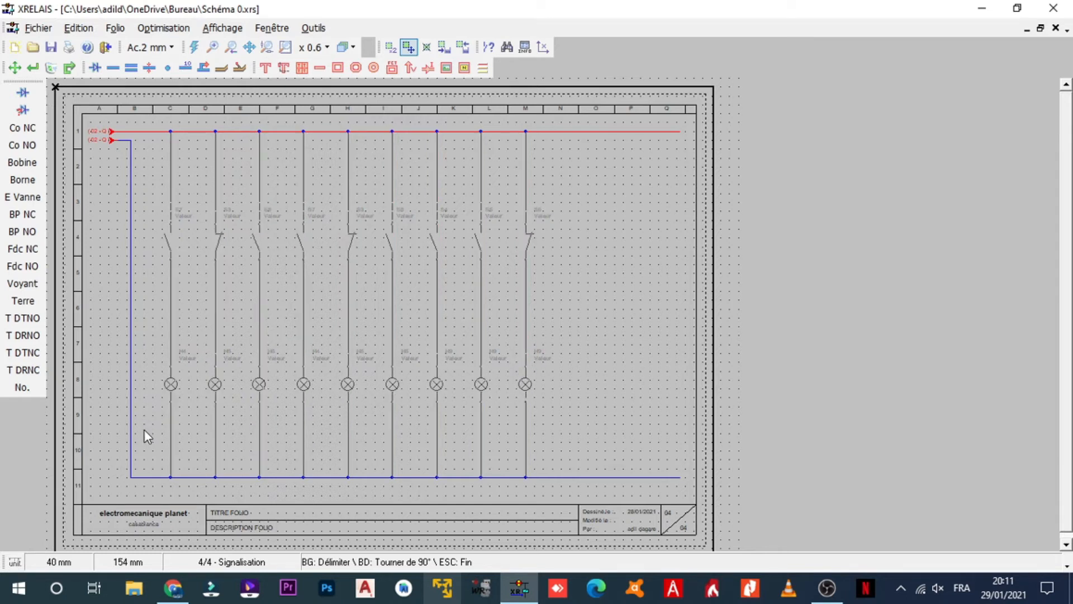
{"action": "left_click", "coordinate": [145, 430]}
- Move all nine branches with their supply-line junctions to the right so the first branch sits in column D, and redraw the folio
{"action": "right_click", "coordinate": [623, 161]}
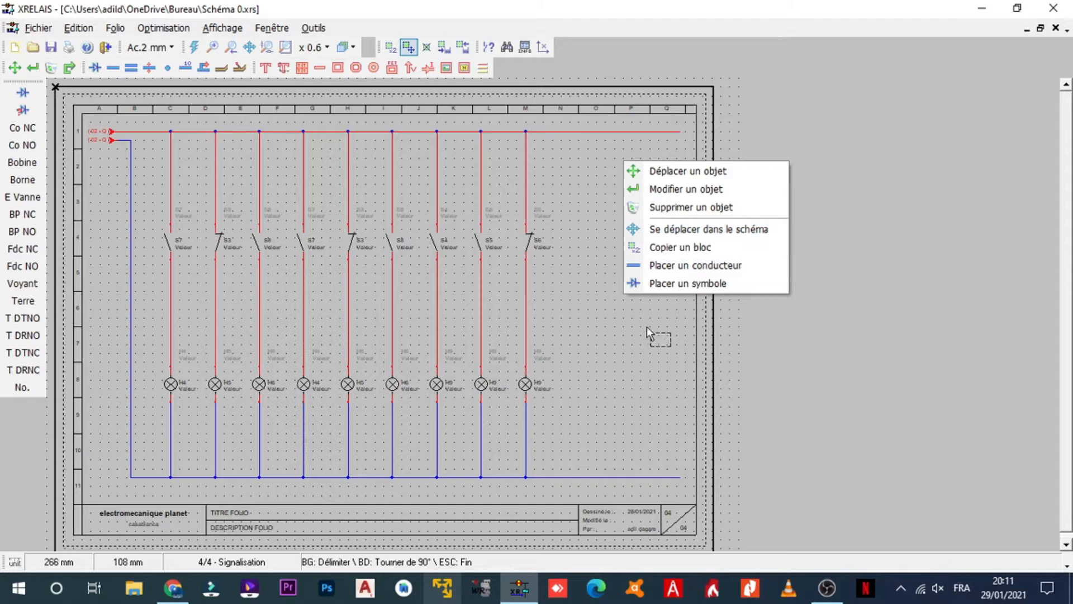
{"action": "left_click", "coordinate": [488, 146]}
{"action": "left_click_drag", "start_coordinate": [487, 139], "coordinate": [154, 493]}
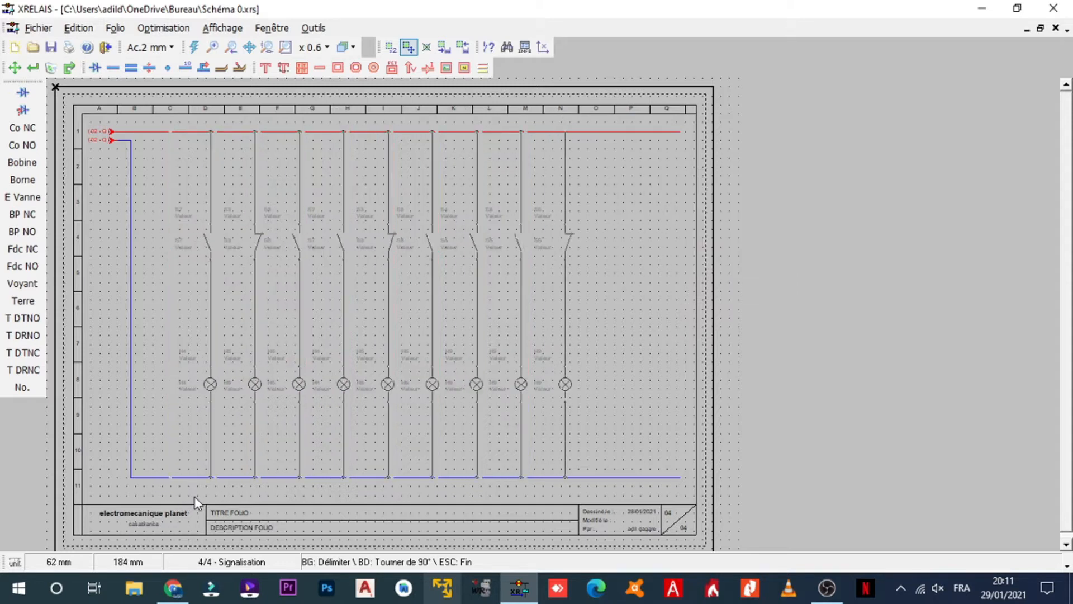
{"action": "left_click", "coordinate": [195, 495]}
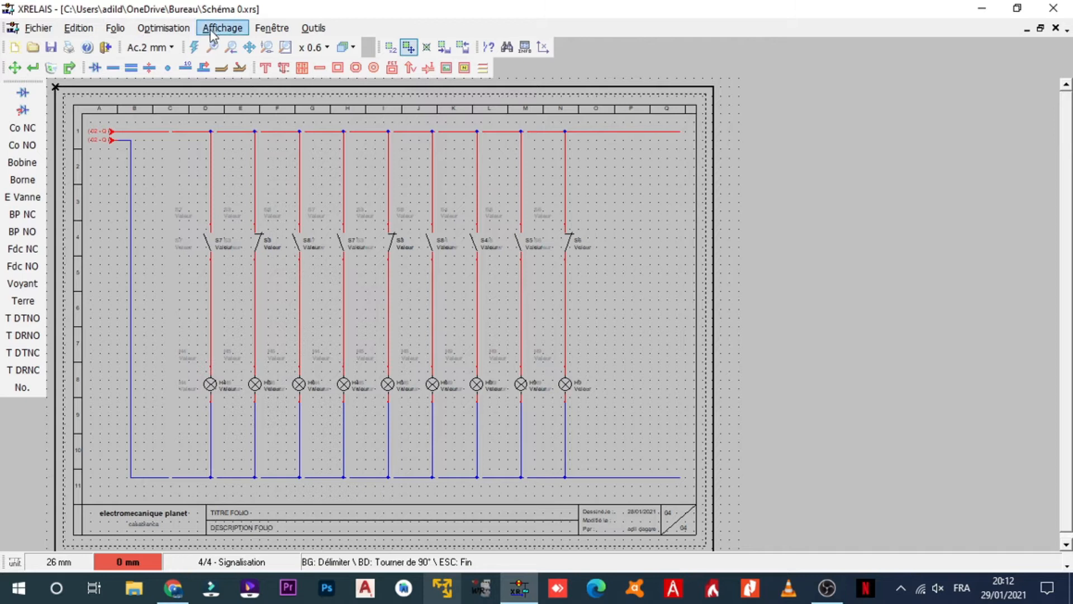
{"action": "left_click", "coordinate": [185, 67]}
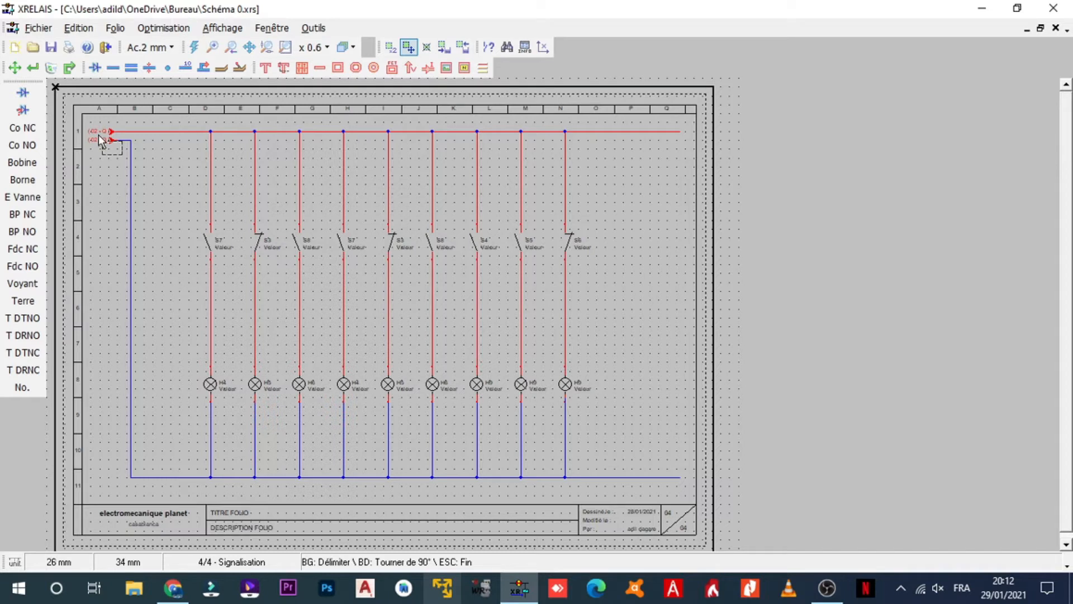
- Edit the first branch's contact on folio 04 to hide its value and set its name font size to 5 mm
{"action": "left_click", "coordinate": [33, 67]}
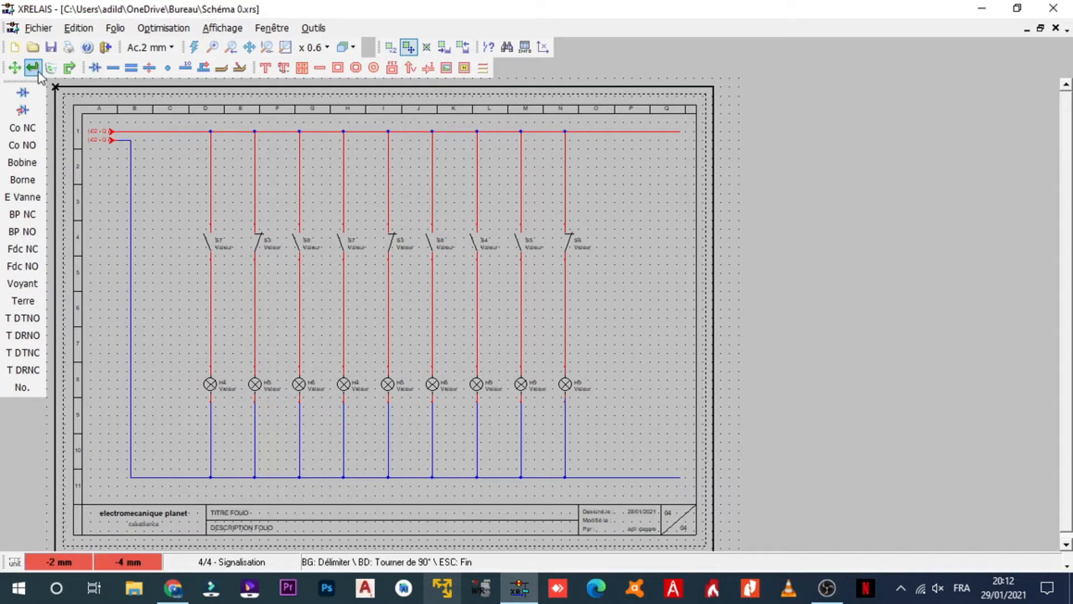
{"action": "left_click", "coordinate": [223, 248]}
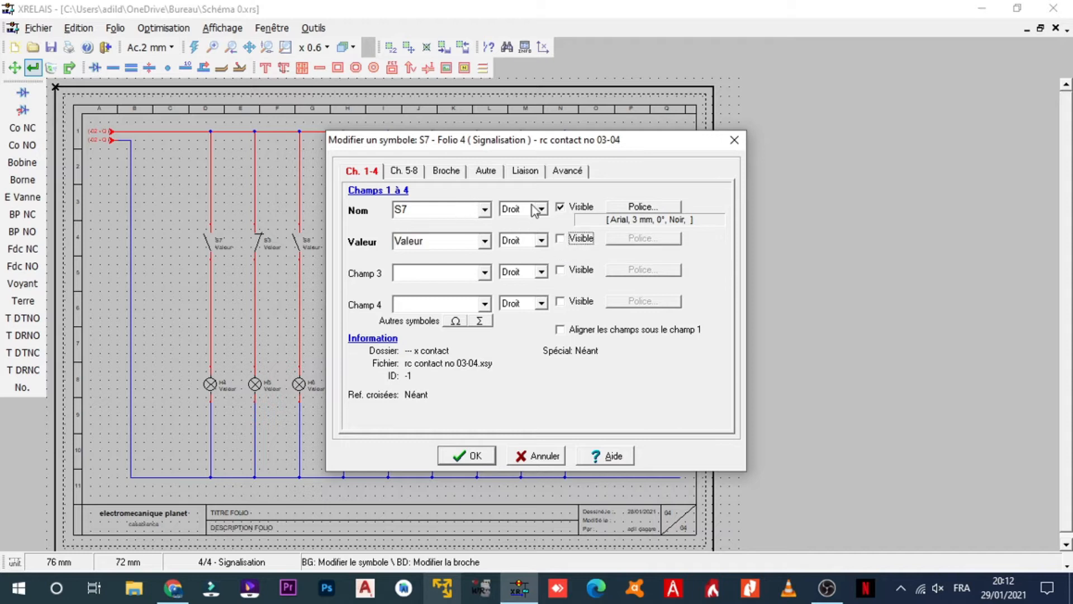
{"action": "left_click", "coordinate": [643, 207]}
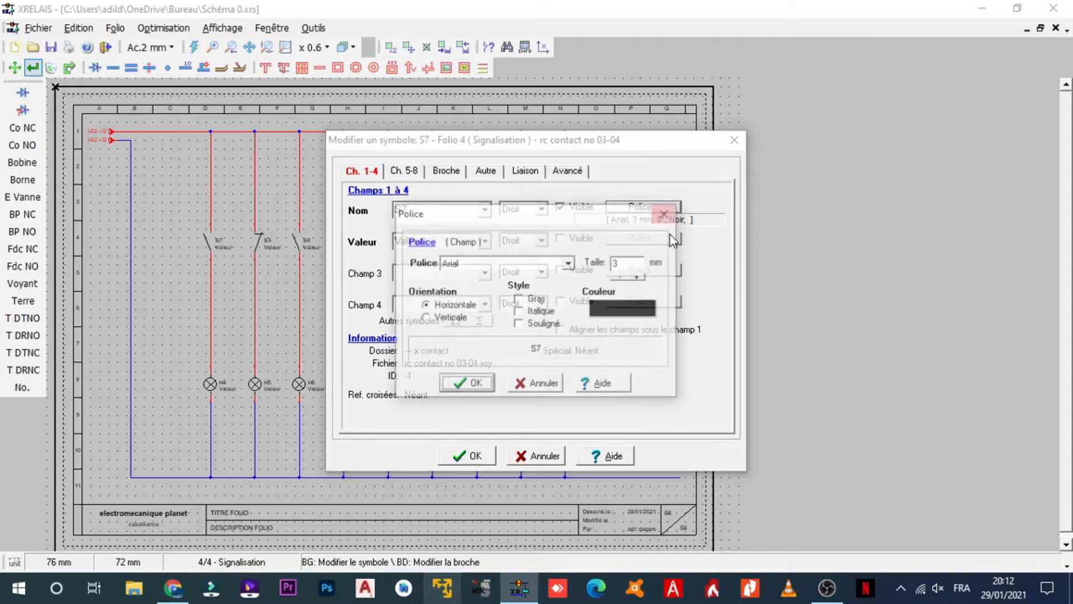
{"action": "double_click", "coordinate": [638, 277]}
{"action": "left_click", "coordinate": [484, 377]}
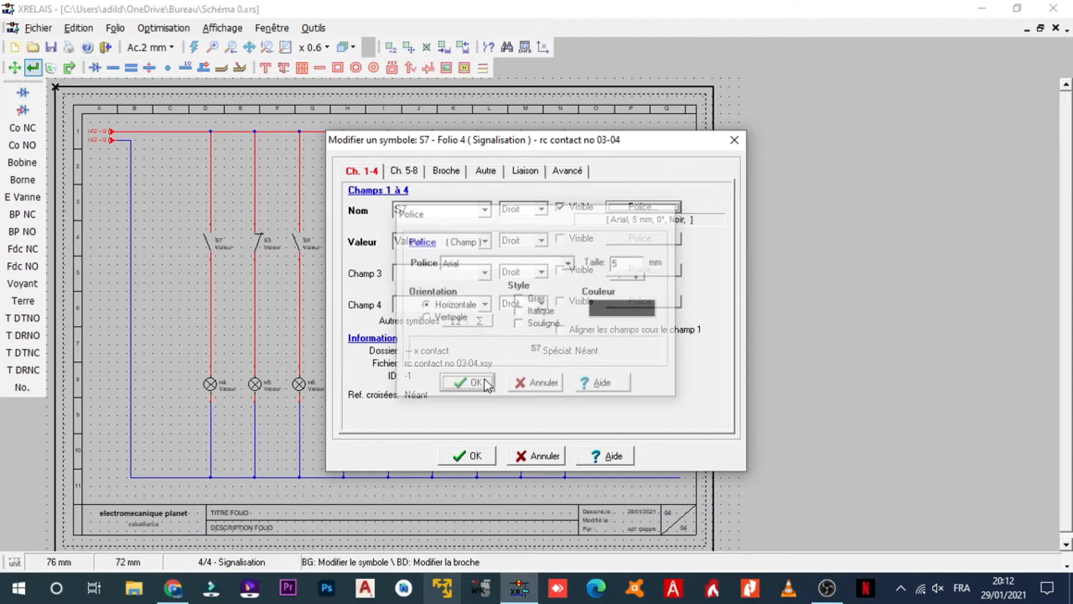
- Set the first contact's comment to "Marche" and apply the symbol changes
{"action": "left_click", "coordinate": [446, 171]}
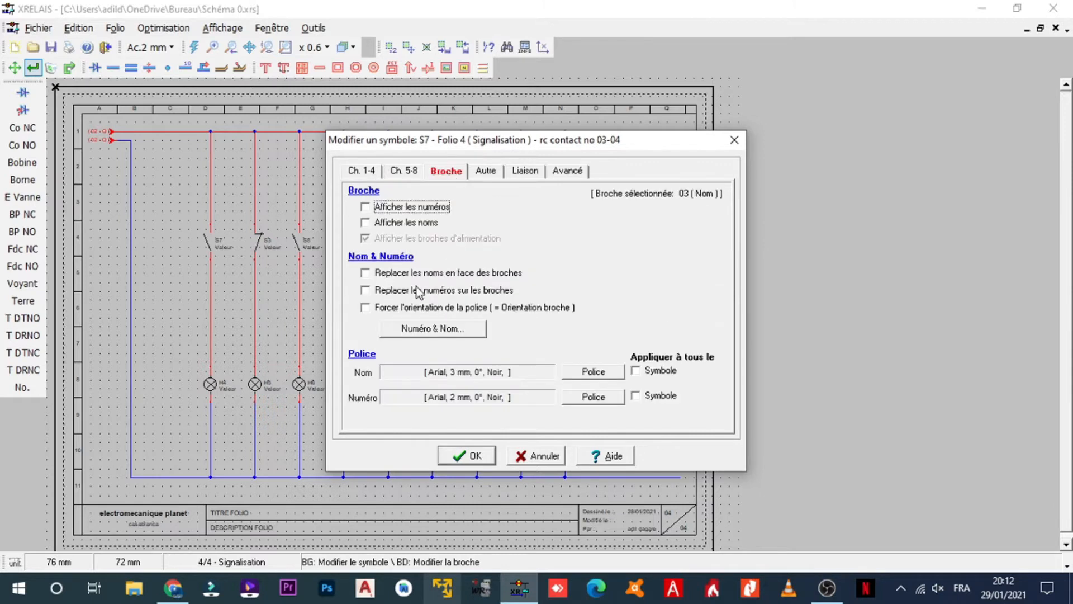
{"action": "left_click", "coordinate": [495, 171]}
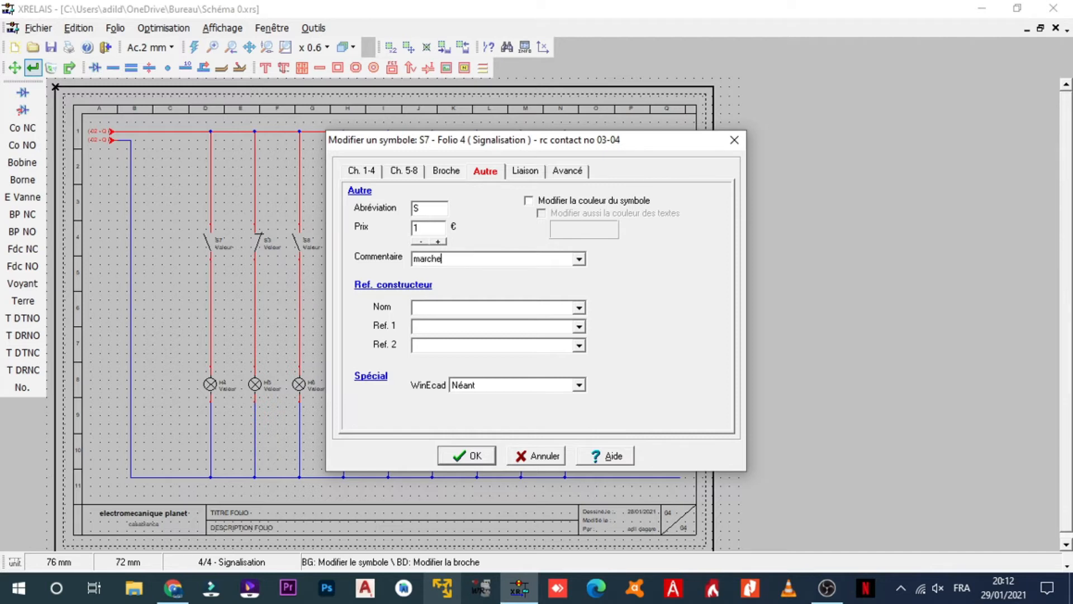
{"action": "left_click_drag", "start_coordinate": [420, 259], "coordinate": [413, 261]}
{"action": "type", "text": "M"}
{"action": "left_click", "coordinate": [473, 454]}
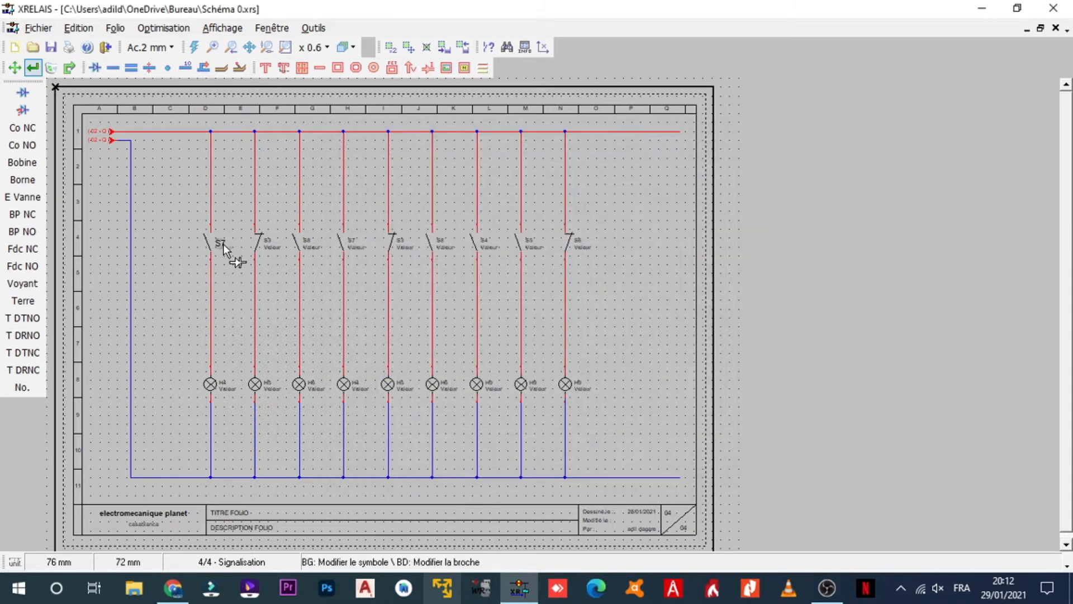
- Rename the first branch's contact KM1 and set its comment to "auxi contacteur pompe 1"
{"action": "left_click", "coordinate": [223, 243]}
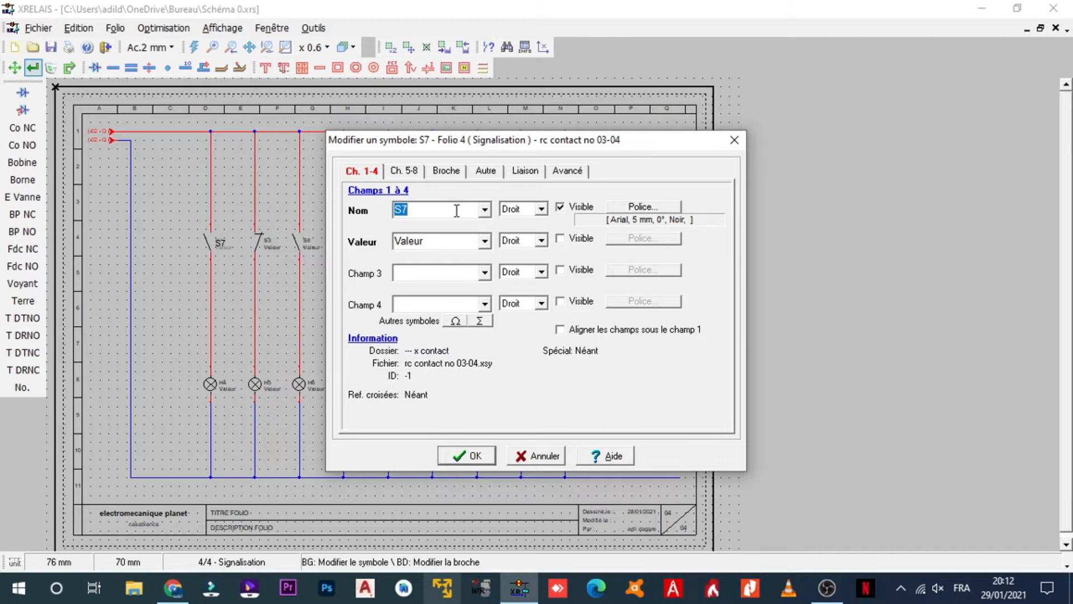
{"action": "type", "text": "KM1"}
{"action": "left_click", "coordinate": [484, 172]}
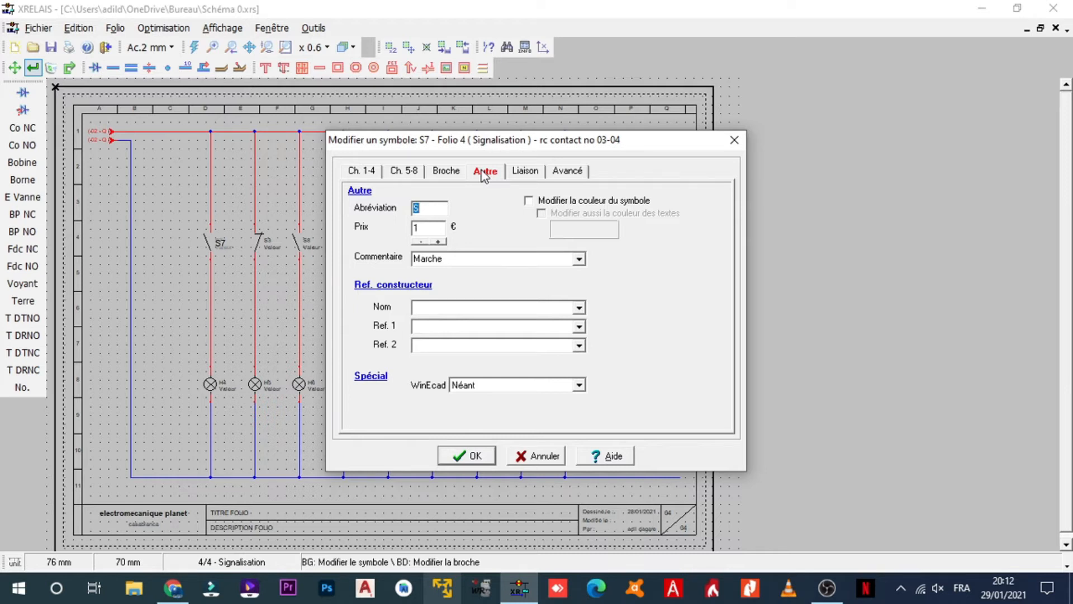
{"action": "left_click", "coordinate": [479, 308]}
{"action": "double_click", "coordinate": [441, 260]}
{"action": "left_click", "coordinate": [452, 261]}
{"action": "left_click_drag", "start_coordinate": [461, 261], "coordinate": [413, 268]}
{"action": "type", "text": "auxi"}
{"action": "left_click", "coordinate": [579, 260]}
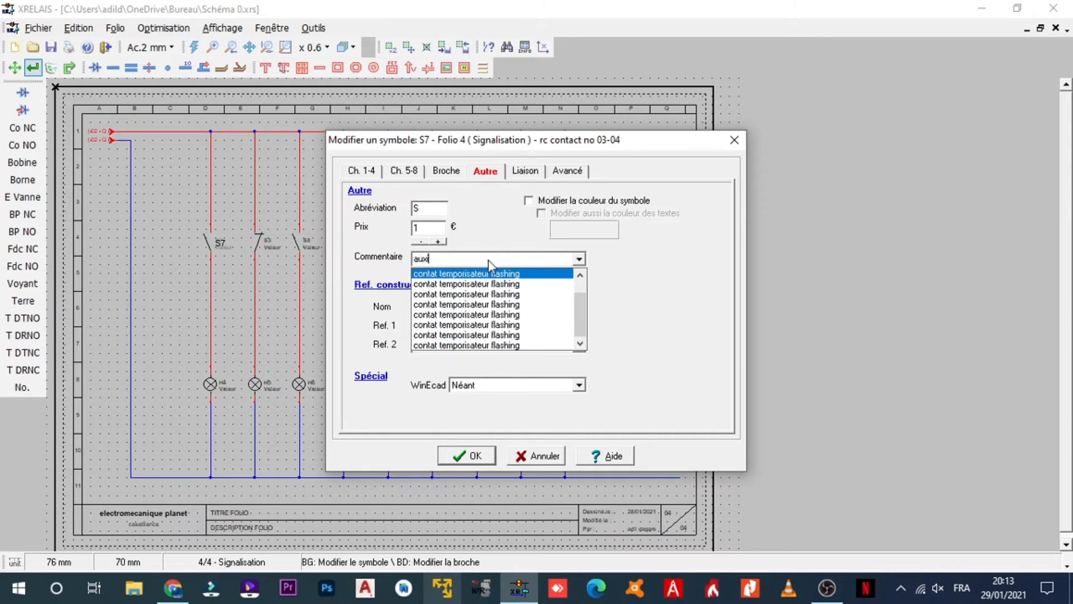
{"action": "type", "text": "contacteur pompe 1"}
- Set the first contact's manufacturer reference name to KM1 and apply the changes
{"action": "left_click", "coordinate": [476, 313]}
{"action": "type", "text": "KM1"}
{"action": "key", "text": "Return"}
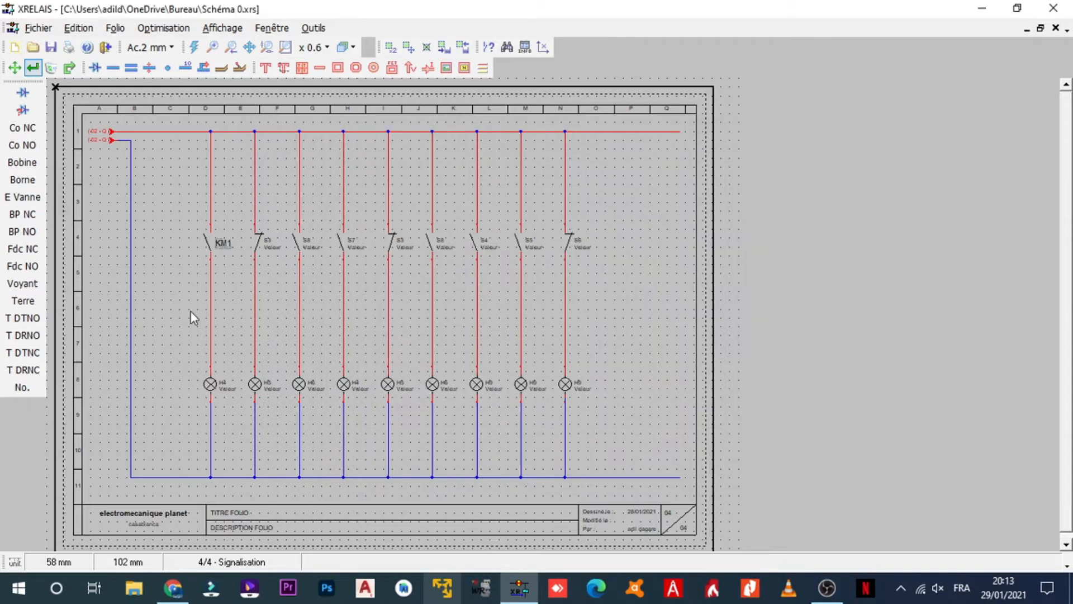
- Rename the first branch's lamp H1 and hide its value
{"action": "left_click", "coordinate": [212, 384]}
{"action": "left_click", "coordinate": [455, 209]}
{"action": "left_click", "coordinate": [560, 238]}
- Set the first lamp's comment to "Marche pompe 1" and its manufacturer reference name to H1
{"action": "left_click", "coordinate": [485, 171]}
{"action": "left_click", "coordinate": [457, 263]}
{"action": "type", "text": "marche"}
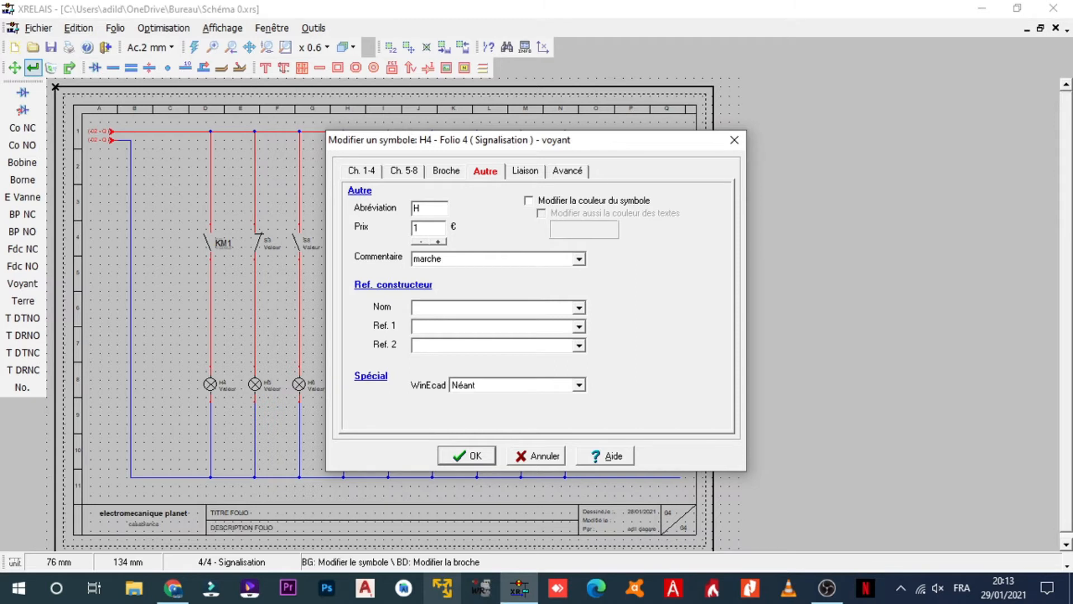
{"action": "key", "text": "BackSpace"}
{"action": "type", "text": "Marche pompe 1"}
{"action": "left_click", "coordinate": [464, 311]}
{"action": "type", "text": "H1"}
{"action": "key", "text": "Return"}
- Rename the second branch's contact KM1 and set its comment to "auxi contacteur pompe 1"
{"action": "left_click", "coordinate": [263, 242]}
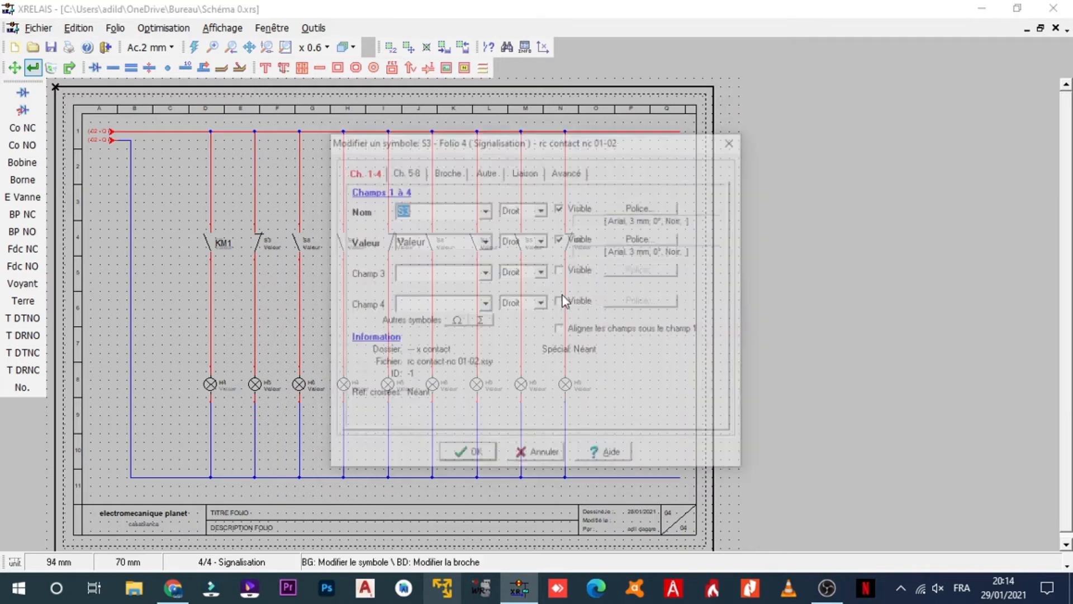
{"action": "type", "text": "KM1"}
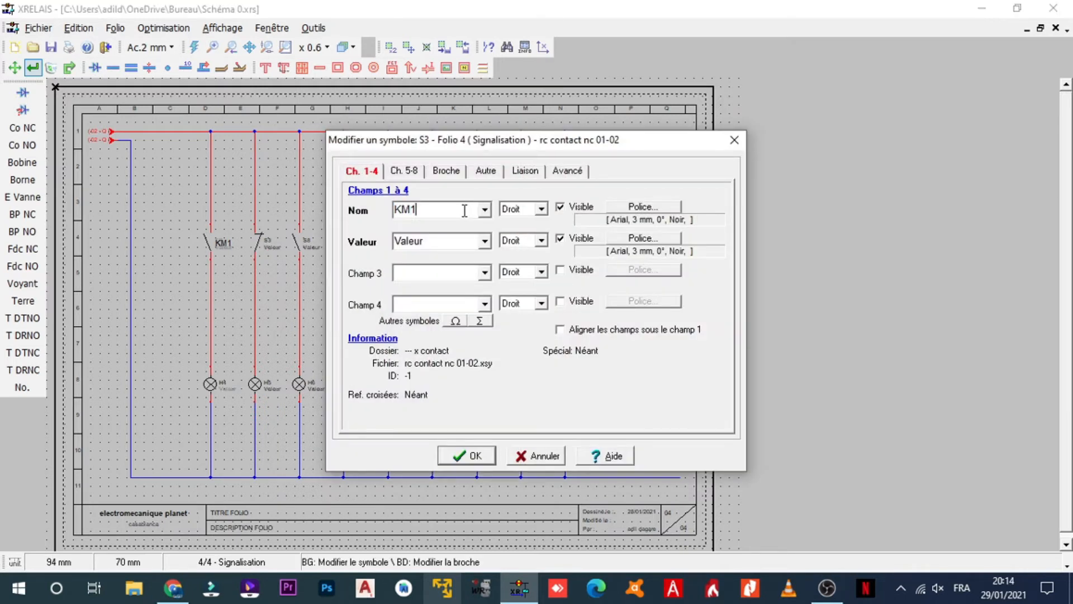
{"action": "left_click", "coordinate": [486, 170]}
{"action": "left_click", "coordinate": [457, 259]}
{"action": "type", "text": "c"}
{"action": "key", "text": "BackSpace"}
{"action": "key", "text": "BackSpace"}
{"action": "type", "text": "auxi contacteur pompe 1"}
{"action": "left_click", "coordinate": [528, 258]}
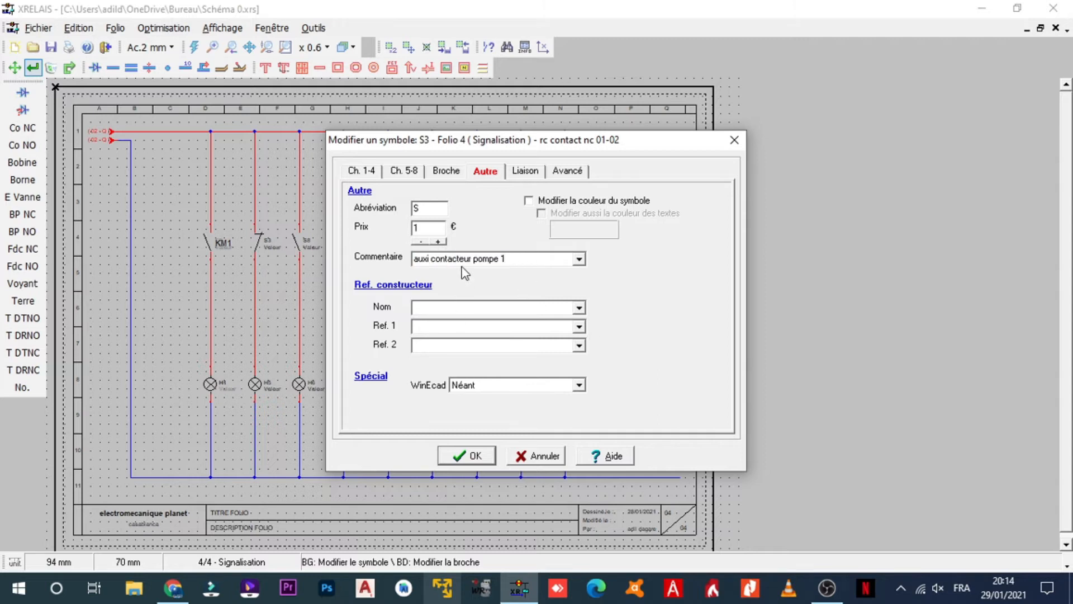
- Set the second contact's manufacturer reference name to KM1 and apply the changes
{"action": "left_click", "coordinate": [465, 307]}
{"action": "type", "text": "KM1"}
{"action": "key", "text": "Return"}
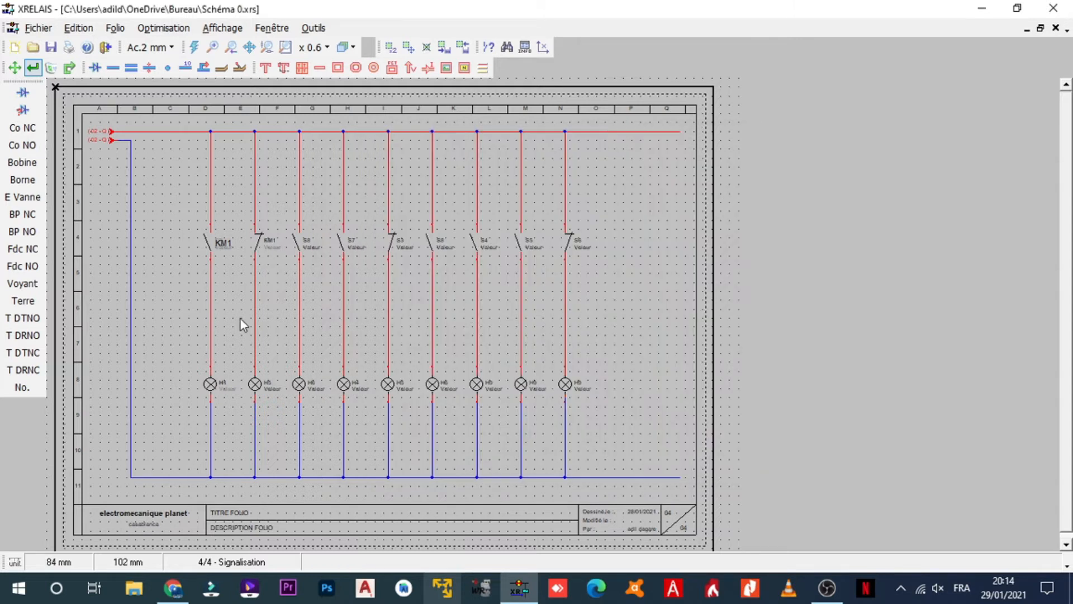
- Hide the value of the second branch's lamp and rename the lamp H2
{"action": "left_click", "coordinate": [268, 384]}
{"action": "left_click", "coordinate": [561, 240]}
{"action": "double_click", "coordinate": [450, 210]}
{"action": "type", "text": "H2"}
{"action": "key", "text": "Return"}
- Set lamp H2's comment to "arret pompe 1" and fill in its manufacturer reference name, starting with H
{"action": "left_click", "coordinate": [280, 376]}
{"action": "left_click", "coordinate": [474, 259]}
{"action": "type", "text": "arret pompe 1"}
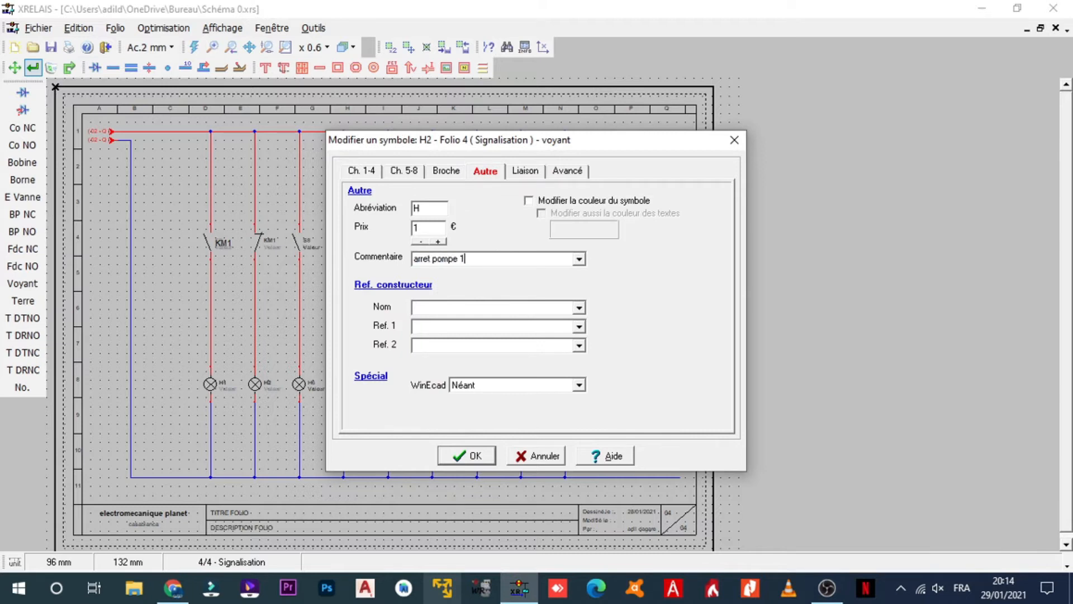
{"action": "left_click", "coordinate": [470, 311]}
{"action": "type", "text": "pomp"}
{"action": "key", "text": "BackSpace"}
{"action": "key", "text": "BackSpace"}
{"action": "key", "text": "BackSpace"}
{"action": "key", "text": "BackSpace"}
{"action": "type", "text": "H"}
{"action": "key", "text": "Return"}
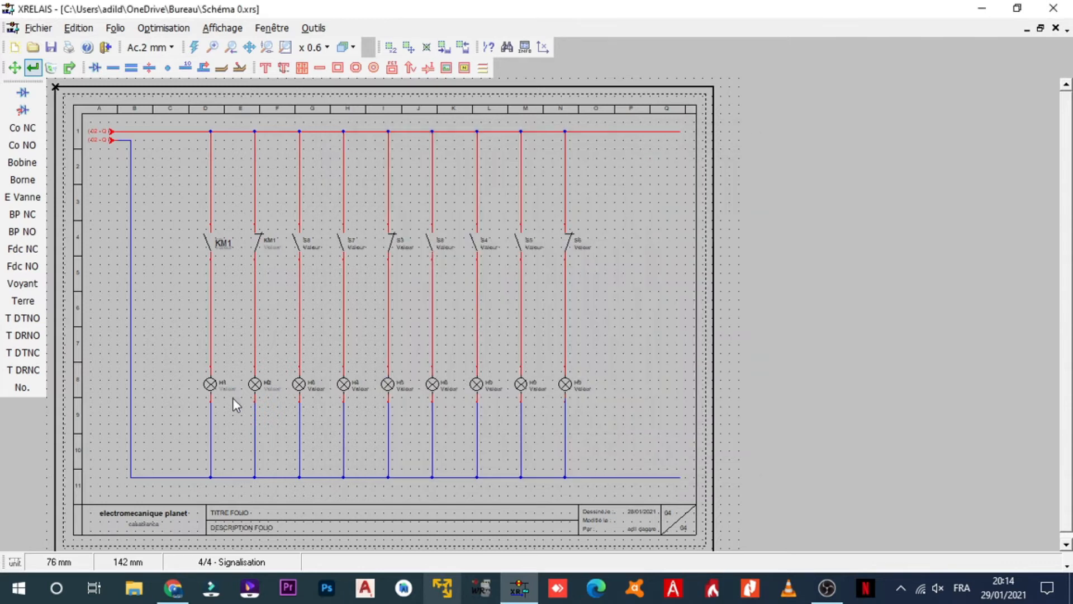
- Hide the value of the third branch's lamp and set its name font size to 5 mm
{"action": "left_click", "coordinate": [310, 384]}
{"action": "left_click", "coordinate": [580, 239]}
{"action": "left_click", "coordinate": [642, 206]}
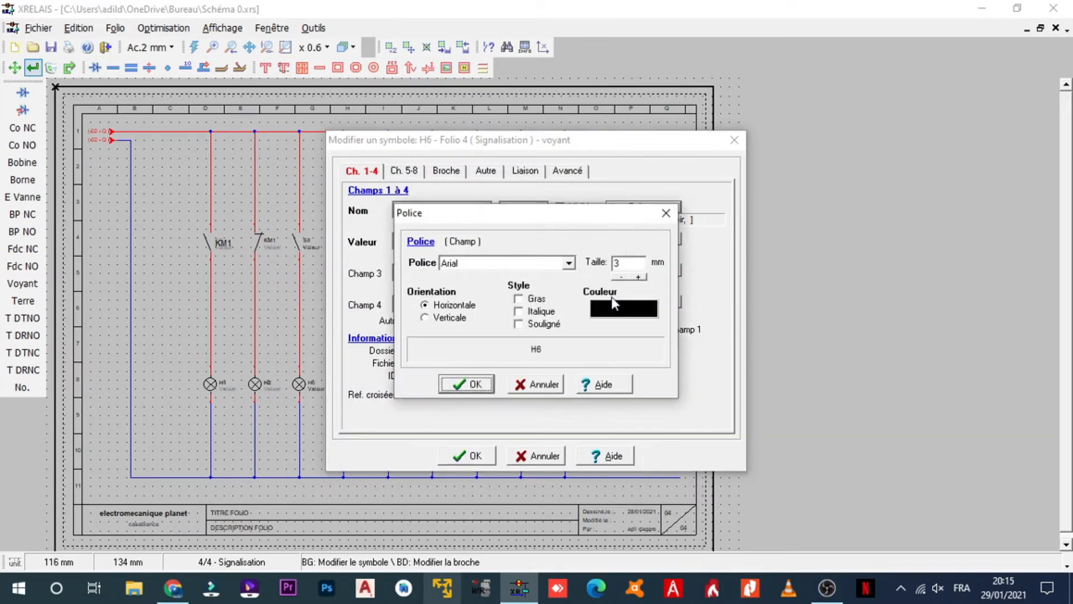
{"action": "key", "text": "Return"}
- Give the third branch's lamp the comment "auxi disjoncteur moteur pompe 1" and the manufacturer reference name Q2
{"action": "left_click", "coordinate": [447, 171]}
{"action": "left_click", "coordinate": [495, 171]}
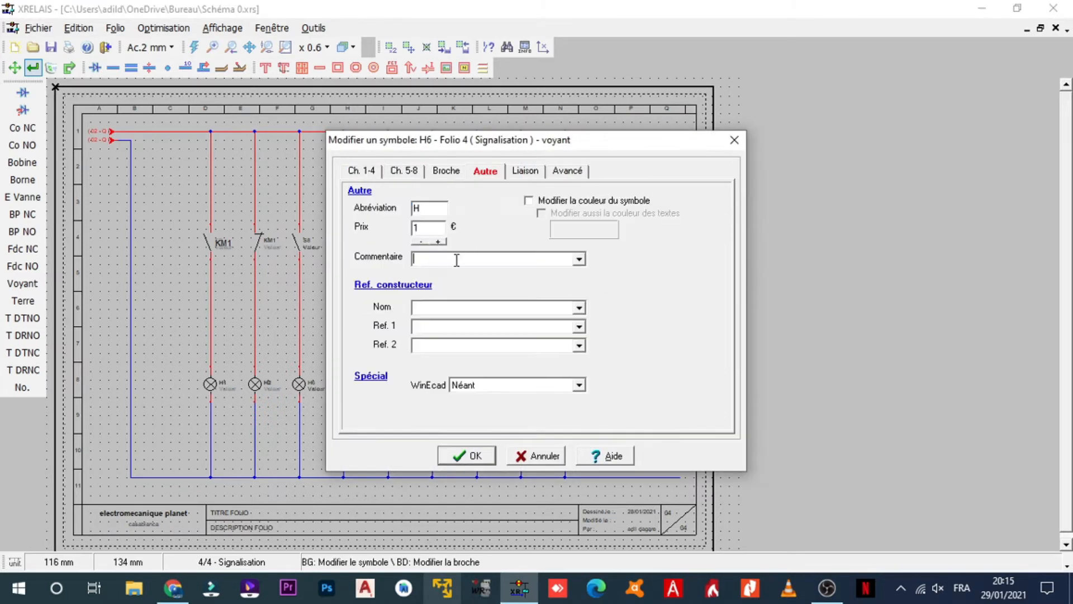
{"action": "left_click", "coordinate": [457, 260]}
{"action": "type", "text": "Q"}
{"action": "double_click", "coordinate": [418, 258]}
{"action": "key", "text": "ctrl+x"}
{"action": "left_click", "coordinate": [429, 307]}
{"action": "key", "text": "ctrl+v"}
{"action": "type", "text": "auxi di"}
{"action": "type", "text": "sjoncteur moteur pmpe"}
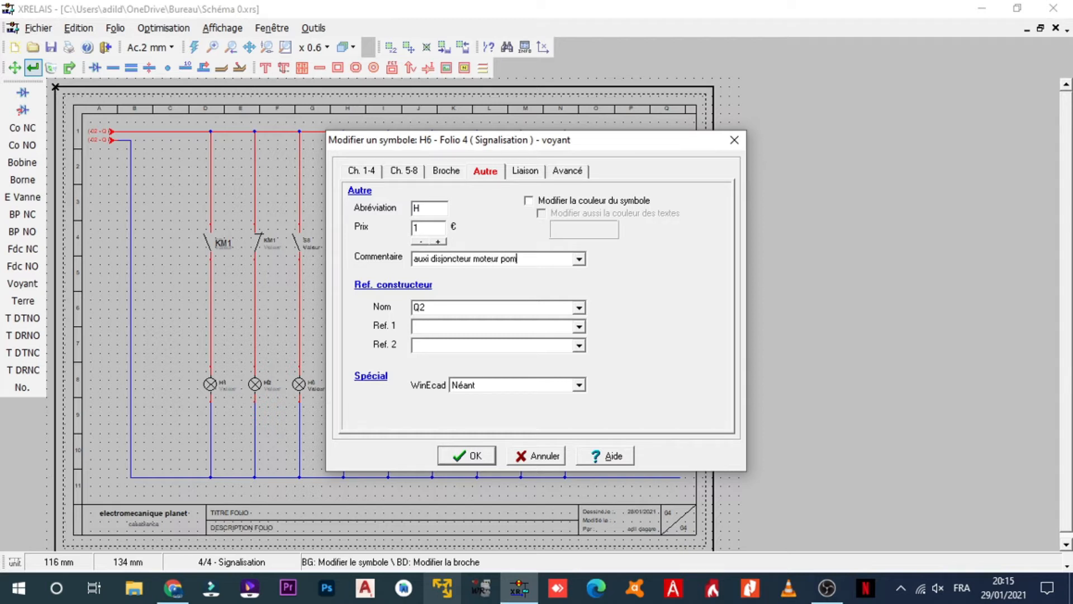
{"action": "key", "text": "Return"}
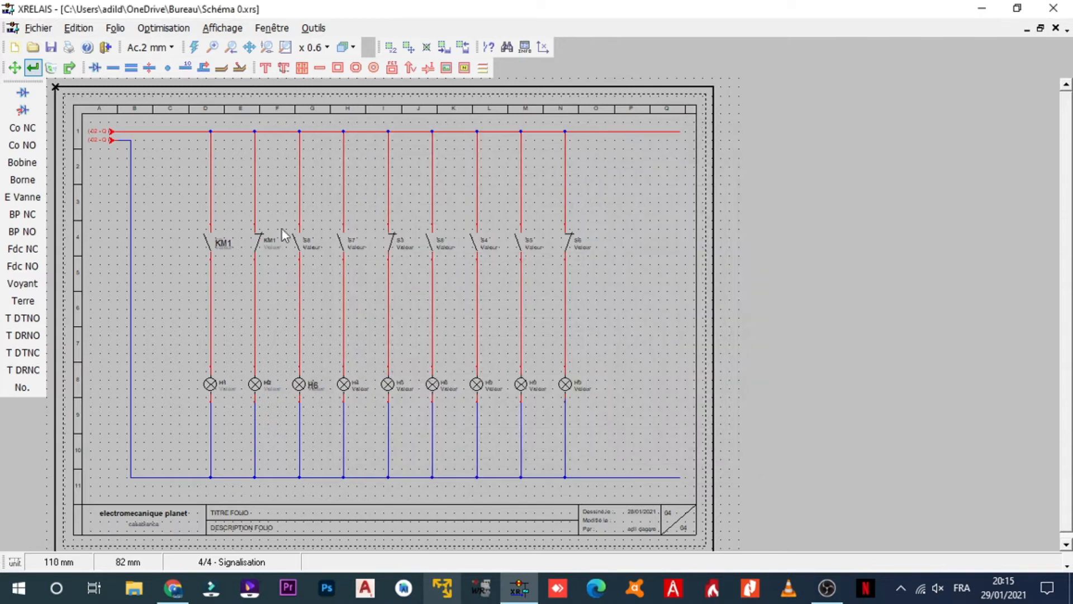
- Clear the third lamp's comment and change its manufacturer reference name to H3
{"action": "left_click", "coordinate": [317, 389]}
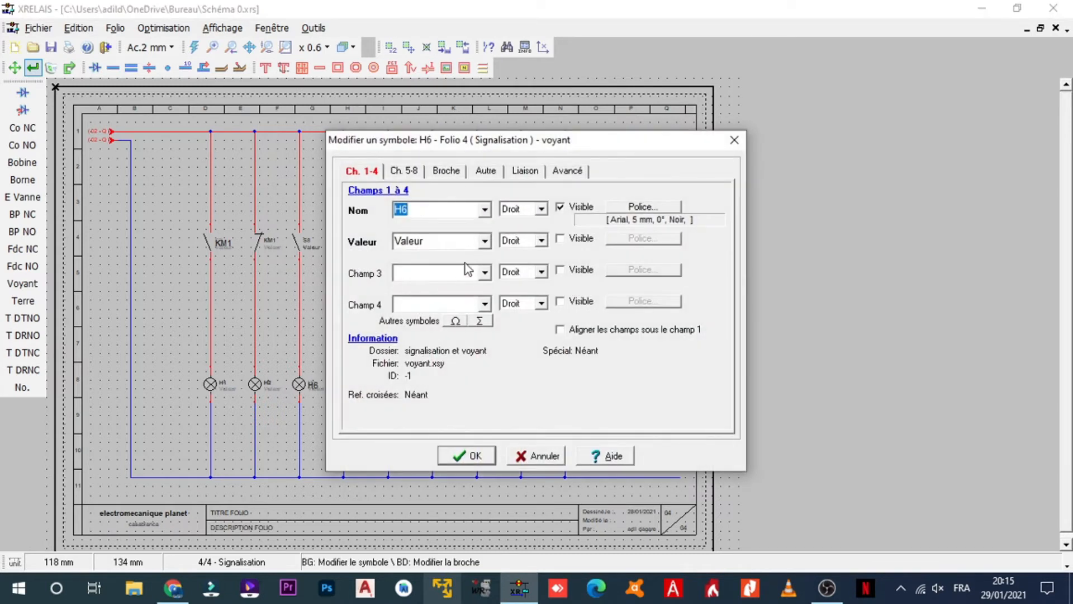
{"action": "left_click", "coordinate": [484, 171]}
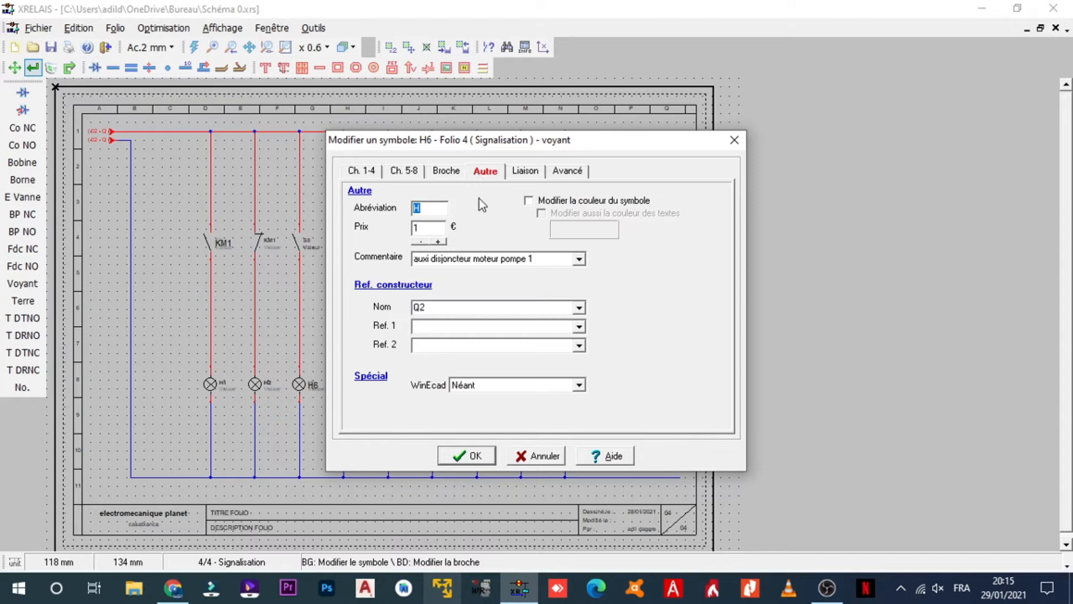
{"action": "double_click", "coordinate": [537, 259]}
{"action": "left_click_drag", "start_coordinate": [538, 257], "coordinate": [416, 258]}
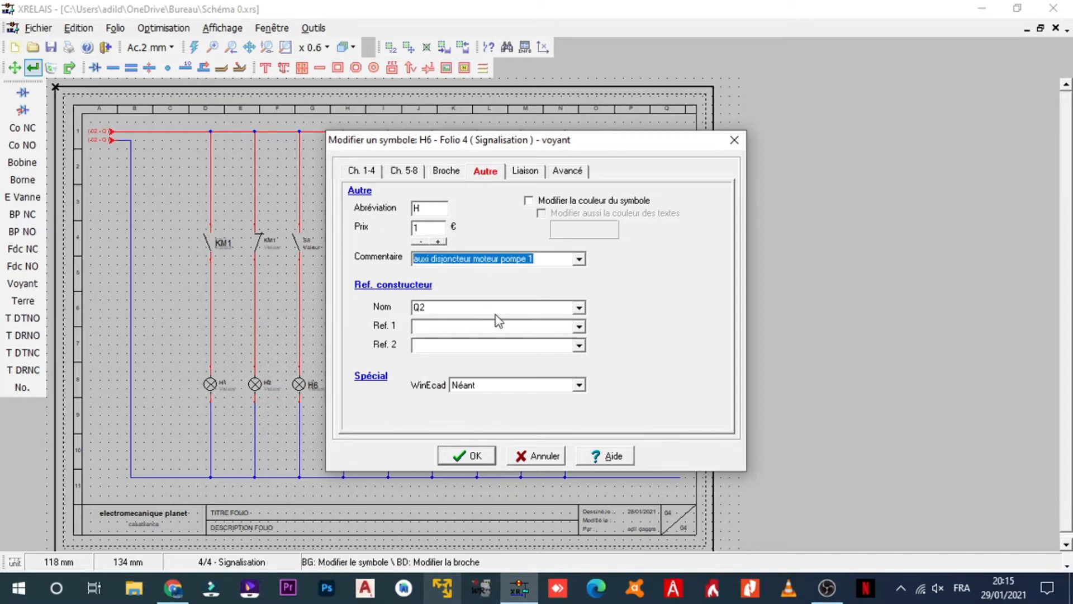
{"action": "key", "text": "BackSpace"}
{"action": "left_click", "coordinate": [471, 307]}
{"action": "type", "text": "3"}
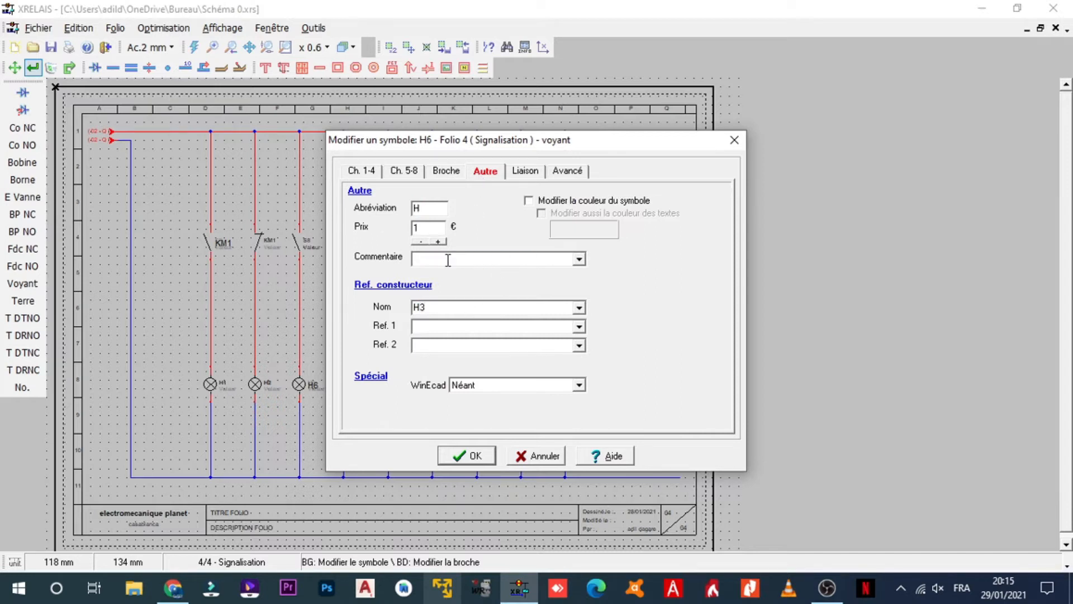
- Set the third lamp's comment to "defaut pompe 1" and rename the lamp H3
{"action": "type", "text": "defaut pompe 1"}
{"action": "left_click", "coordinate": [362, 170]}
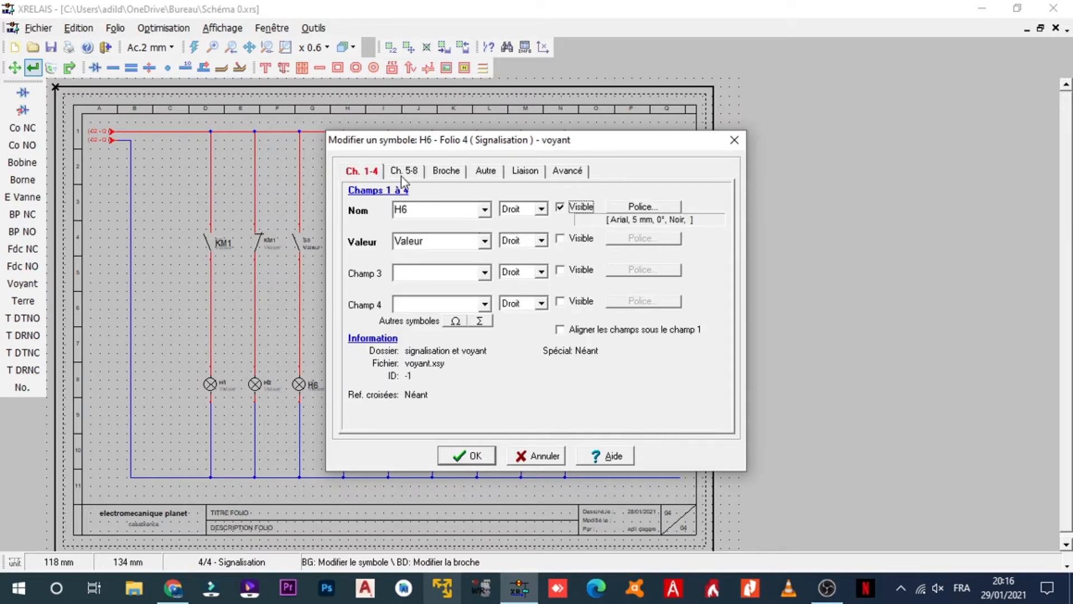
{"action": "left_click", "coordinate": [467, 455]}
- Set the name font size of the fourth branch's lamp H4 to 5 mm
{"action": "double_click", "coordinate": [343, 384]}
{"action": "left_click", "coordinate": [642, 206]}
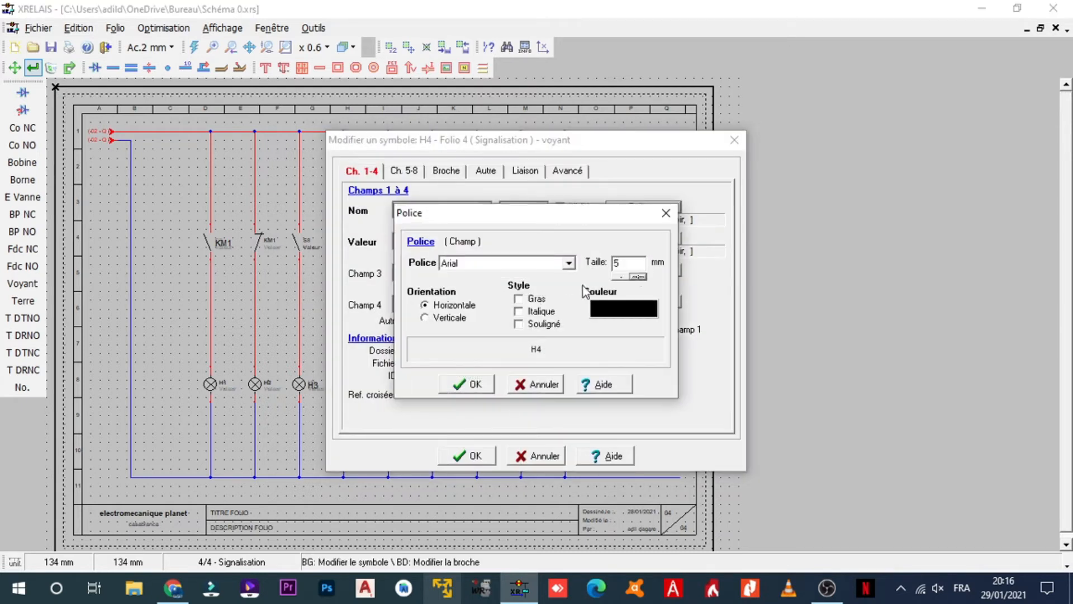
{"action": "key", "text": "Escape"}
- Set lamp H4's comment to "marche pompe 2" and its manufacturer reference name to H4
{"action": "left_click", "coordinate": [485, 170]}
{"action": "left_click", "coordinate": [479, 262]}
{"action": "type", "text": "match"}
{"action": "key", "text": "BackSpace"}
{"action": "key", "text": "BackSpace"}
{"action": "key", "text": "BackSpace"}
{"action": "type", "text": "r"}
{"action": "key", "text": "End"}
{"action": "key", "text": "BackSpace"}
{"action": "type", "text": "2"}
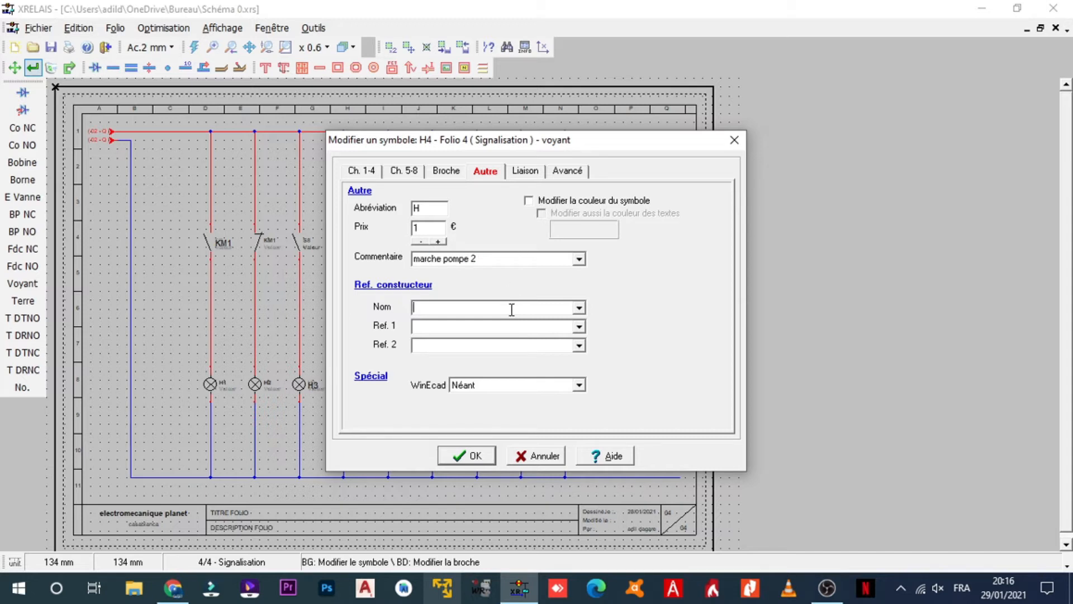
{"action": "type", "text": "H4"}
{"action": "left_click", "coordinate": [472, 458]}
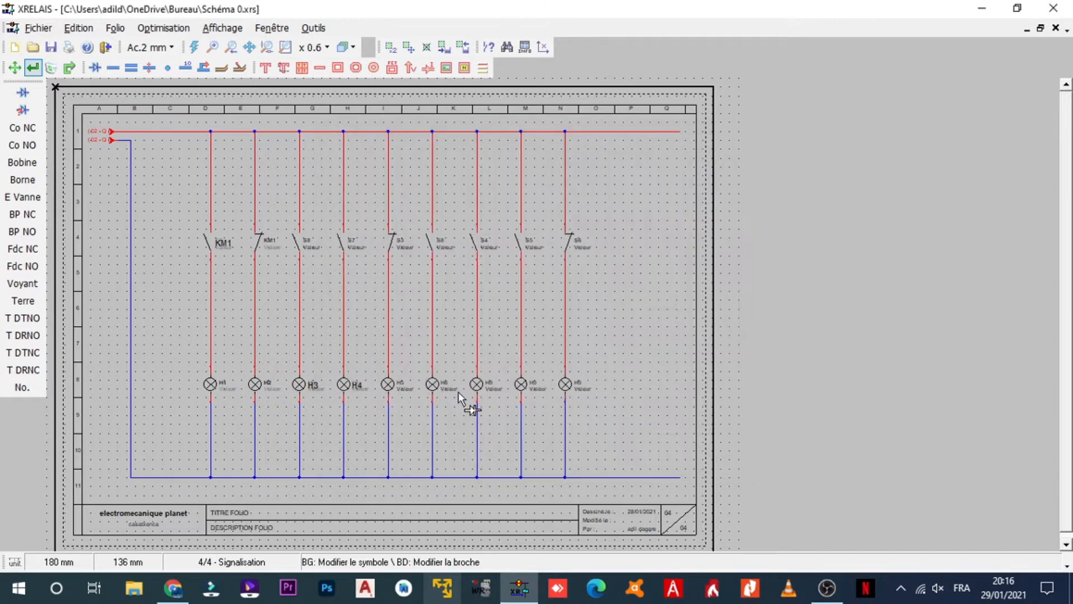
- Set the name font size of the fifth branch's lamp to 4 mm
{"action": "left_click", "coordinate": [409, 390]}
{"action": "left_click", "coordinate": [630, 210]}
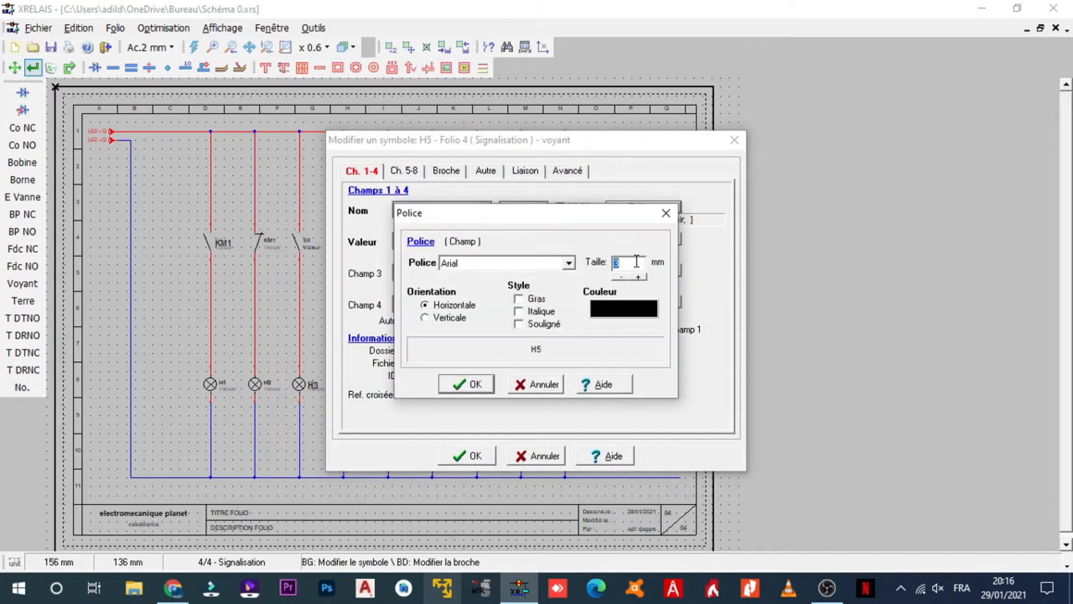
{"action": "type", "text": "4"}
{"action": "key", "text": "Return"}
- Set the fifth lamp's comment to "arret pompe 1" and its manufacturer reference name to H5
{"action": "left_click", "coordinate": [486, 172]}
{"action": "left_click", "coordinate": [482, 259]}
{"action": "type", "text": "arret pompe 1"}
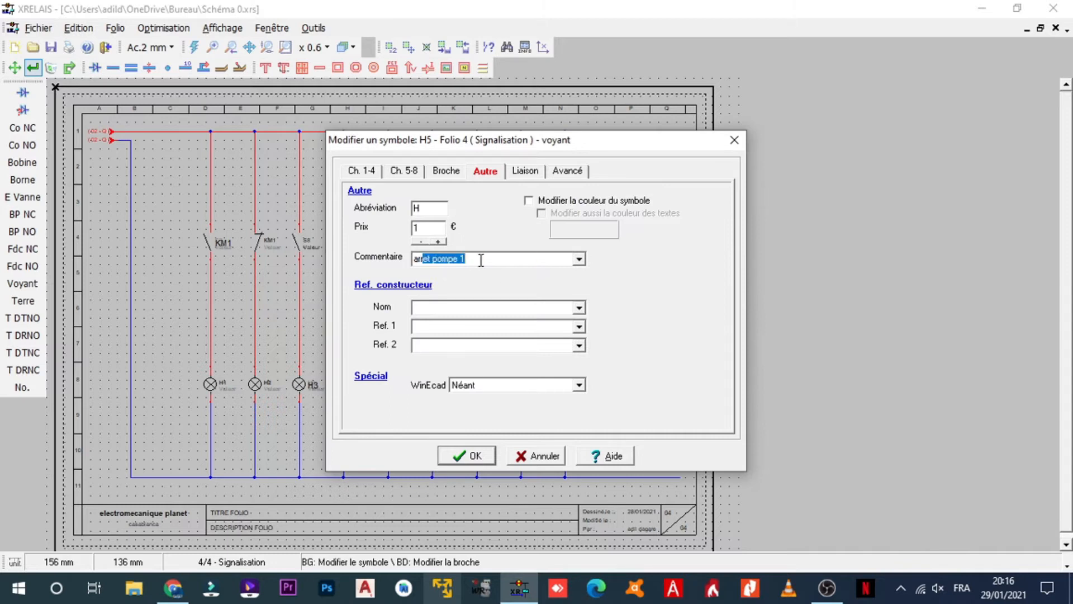
{"action": "key", "text": "End"}
{"action": "left_click", "coordinate": [482, 312]}
{"action": "type", "text": "H5"}
{"action": "key", "text": "Return"}
- Hide the value of the sixth branch's lamp H6 and set its name font size to 5 mm
{"action": "left_click", "coordinate": [451, 385]}
{"action": "left_click", "coordinate": [560, 239]}
{"action": "left_click", "coordinate": [643, 207]}
{"action": "type", "text": "5"}
{"action": "left_click", "coordinate": [479, 389]}
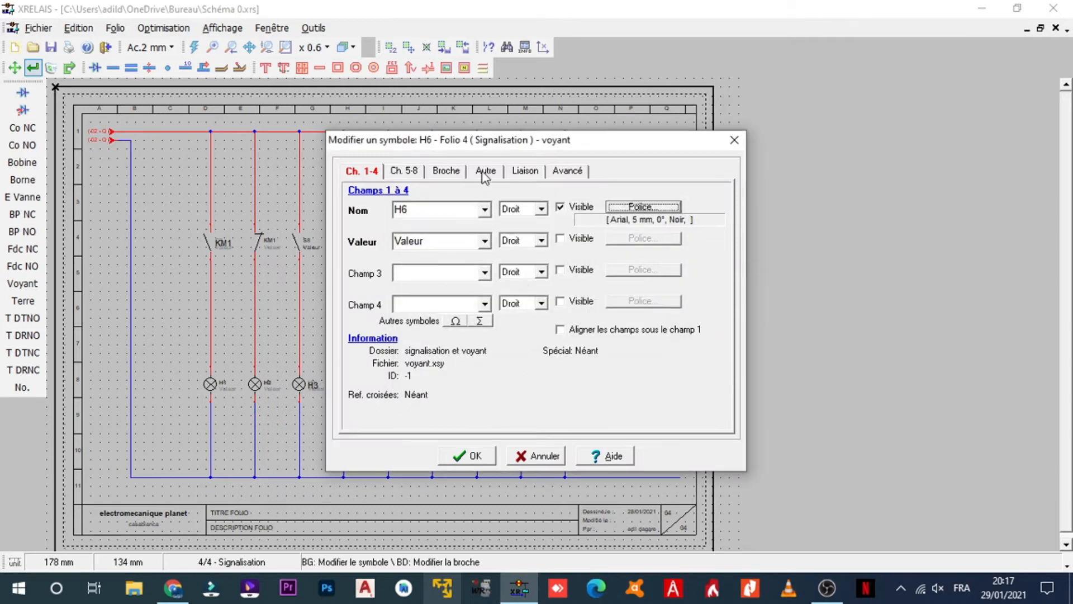
- Set lamp H6's comment to "defaut pompe 2" and fill in its manufacturer reference name, starting with H
{"action": "left_click", "coordinate": [485, 171]}
{"action": "type", "text": "defaut pompe 1"}
{"action": "left_click", "coordinate": [530, 260]}
{"action": "key", "text": "BackSpace"}
{"action": "type", "text": "2"}
{"action": "left_click", "coordinate": [495, 306]}
{"action": "type", "text": "H"}
{"action": "left_click_drag", "start_coordinate": [503, 144], "coordinate": [664, 115]}
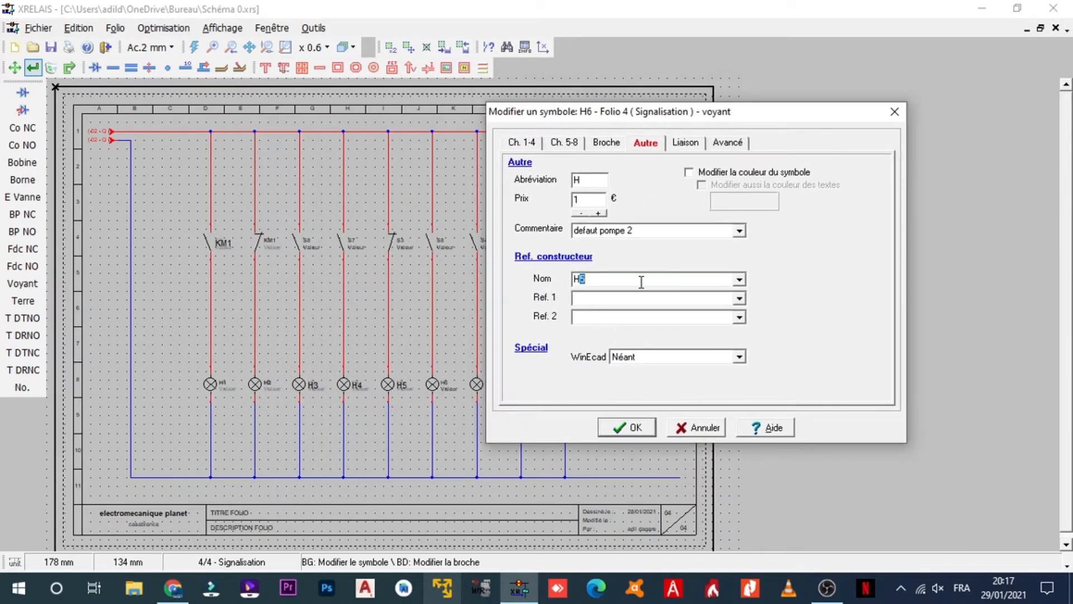
{"action": "left_click", "coordinate": [522, 143]}
{"action": "left_click", "coordinate": [627, 427]}
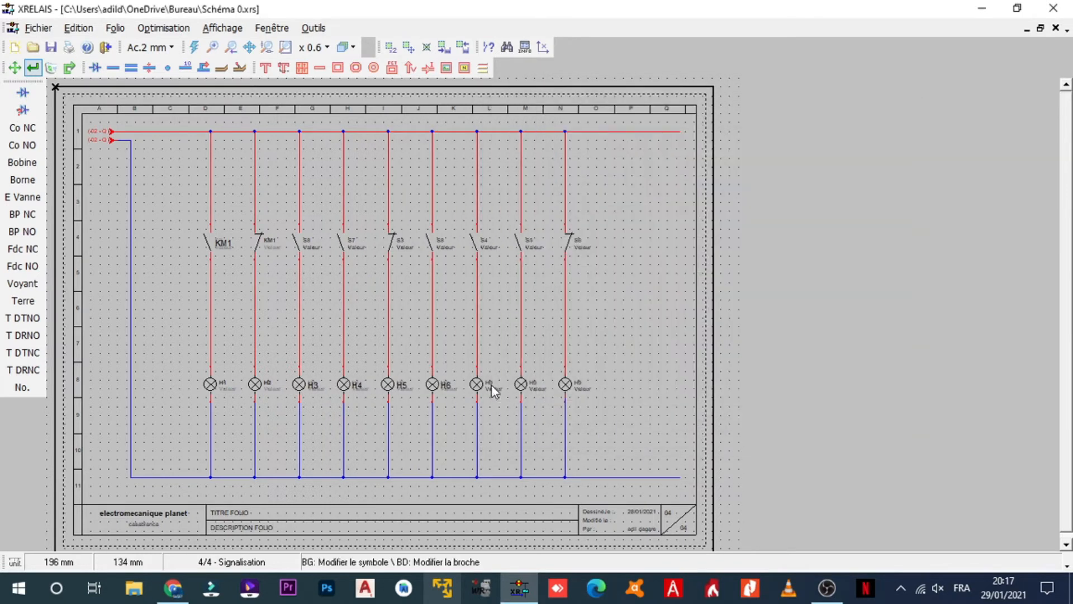
- Name the seventh branch's lamp H7, hide its value and enlarge its name font
{"action": "left_click", "coordinate": [491, 384]}
{"action": "type", "text": "H7"}
{"action": "left_click", "coordinate": [559, 239]}
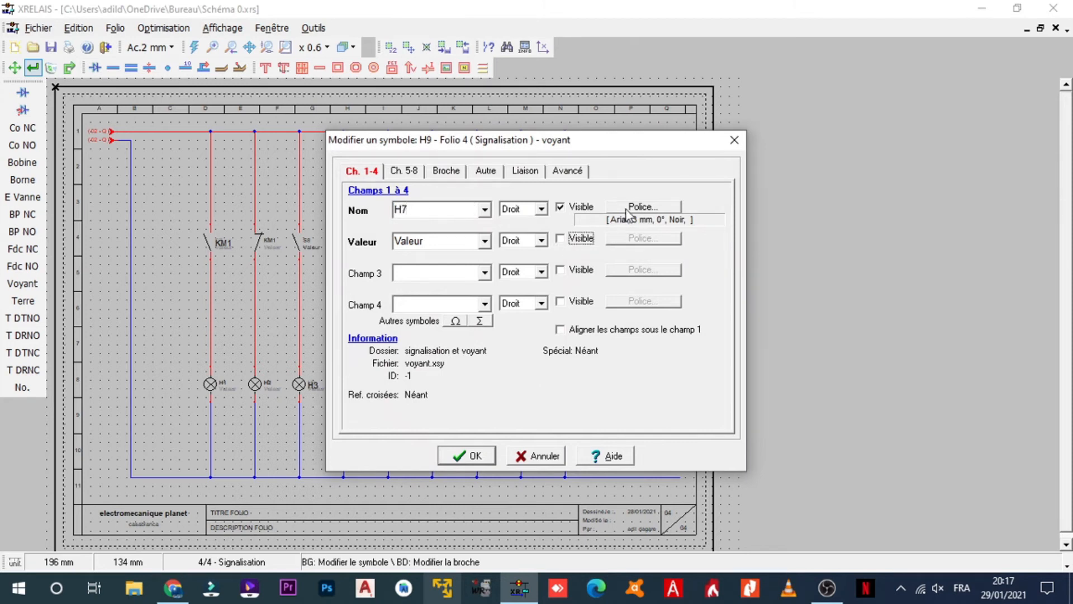
{"action": "left_click", "coordinate": [627, 210]}
{"action": "left_click", "coordinate": [475, 384]}
- Set lamp H7's comment to "niveau haut cuve d entree" and fill in its manufacturer reference name
{"action": "left_click", "coordinate": [485, 171]}
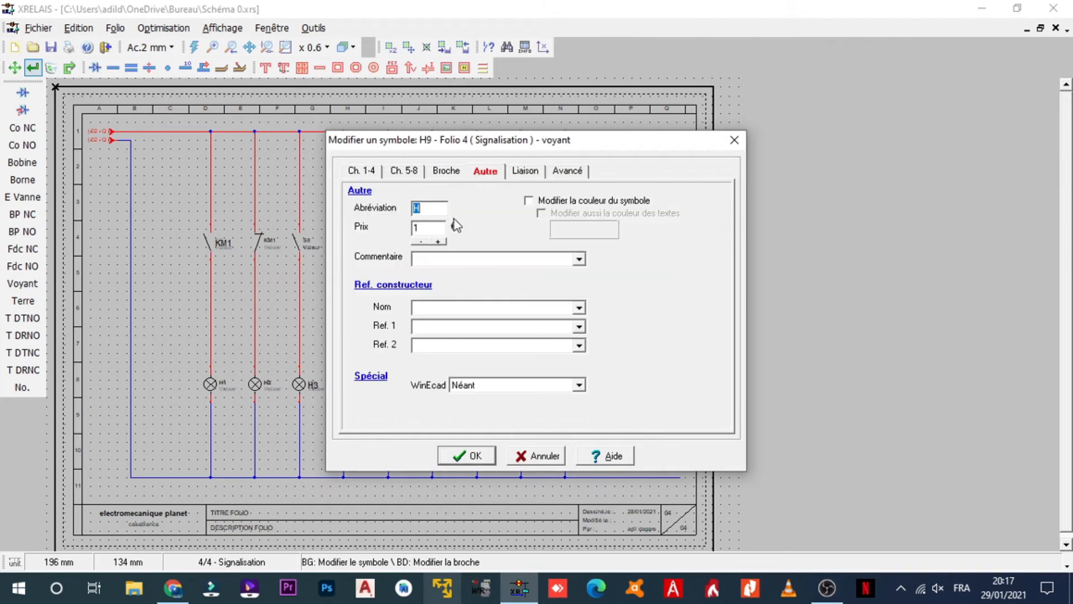
{"action": "left_click_drag", "start_coordinate": [510, 144], "coordinate": [596, 110]}
{"action": "left_click", "coordinate": [546, 226]}
{"action": "type", "text": "niveau haut cuve d entree"}
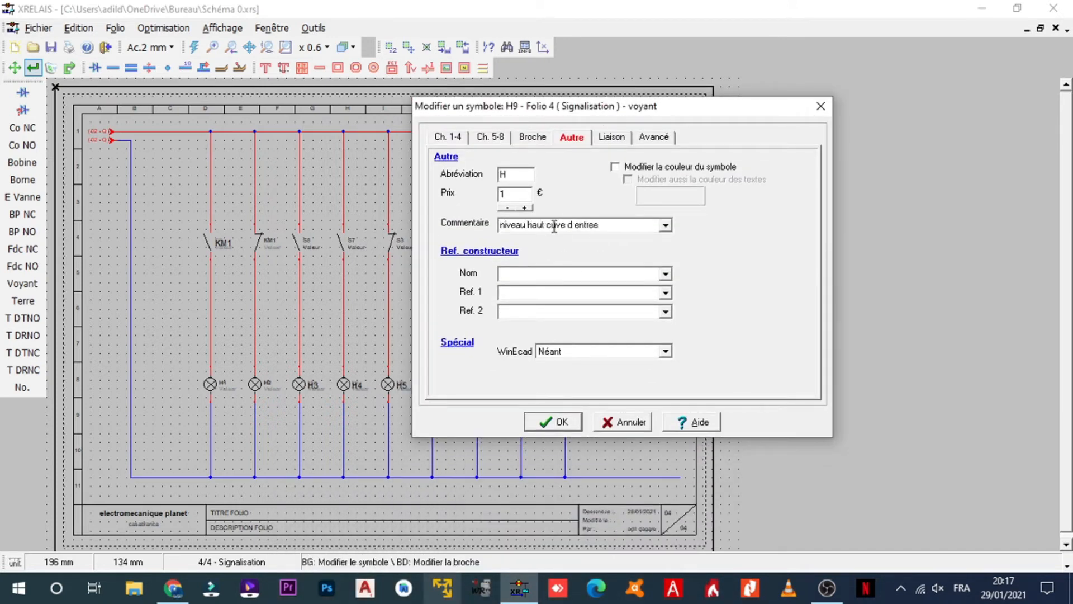
{"action": "left_click", "coordinate": [530, 274]}
{"action": "type", "text": "H8"}
{"action": "left_click", "coordinate": [447, 141]}
{"action": "left_click", "coordinate": [572, 138]}
{"action": "double_click", "coordinate": [525, 275]}
{"action": "type", "text": "H9"}
{"action": "left_click", "coordinate": [558, 421]}
- Name the eighth branch's lamp H8 and hide its value
{"action": "left_click", "coordinate": [545, 396]}
{"action": "left_click", "coordinate": [455, 213]}
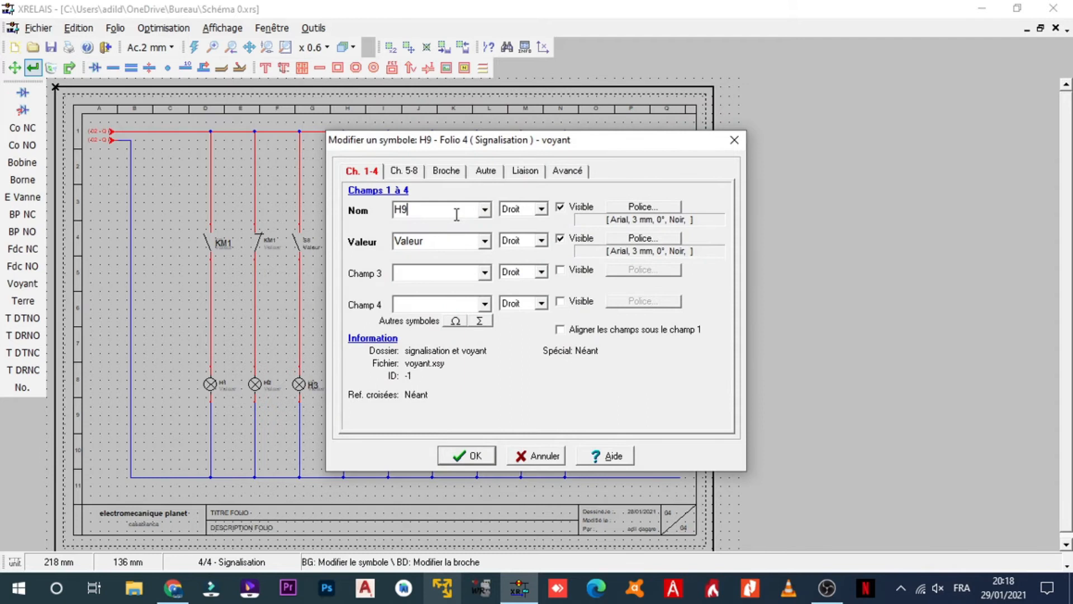
{"action": "left_click", "coordinate": [560, 239]}
- Set the eighth lamp's comment to "niveau haut cuve stockage" and its manufacturer reference name to H8
{"action": "left_click", "coordinate": [525, 170]}
{"action": "left_click", "coordinate": [485, 170]}
{"action": "left_click", "coordinate": [458, 259]}
{"action": "type", "text": "niveau haut cuve stocka"}
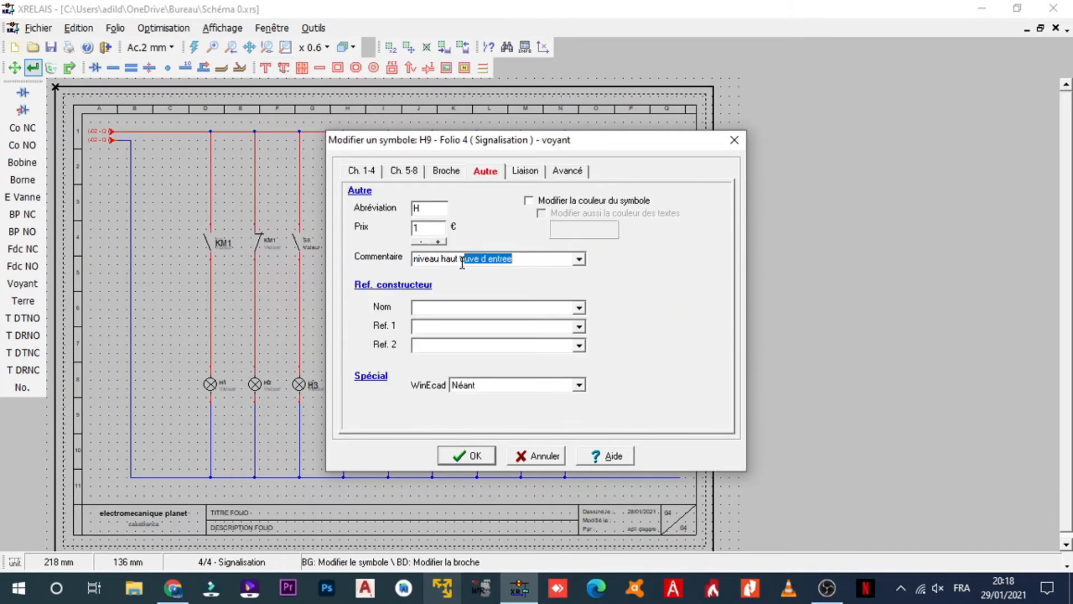
{"action": "type", "text": "ge"}
{"action": "left_click", "coordinate": [479, 308]}
{"action": "type", "text": "H8"}
- Enlarge the name font of the eighth branch's lamp and apply its properties
{"action": "left_click", "coordinate": [362, 171]}
{"action": "left_click", "coordinate": [644, 206]}
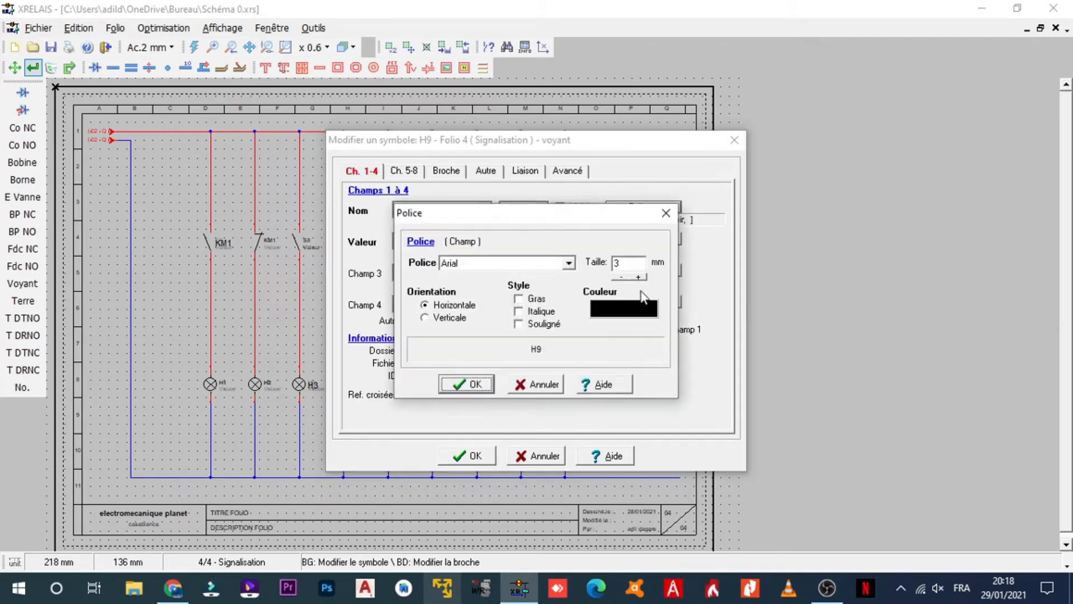
{"action": "left_click", "coordinate": [466, 384]}
{"action": "left_click", "coordinate": [475, 456]}
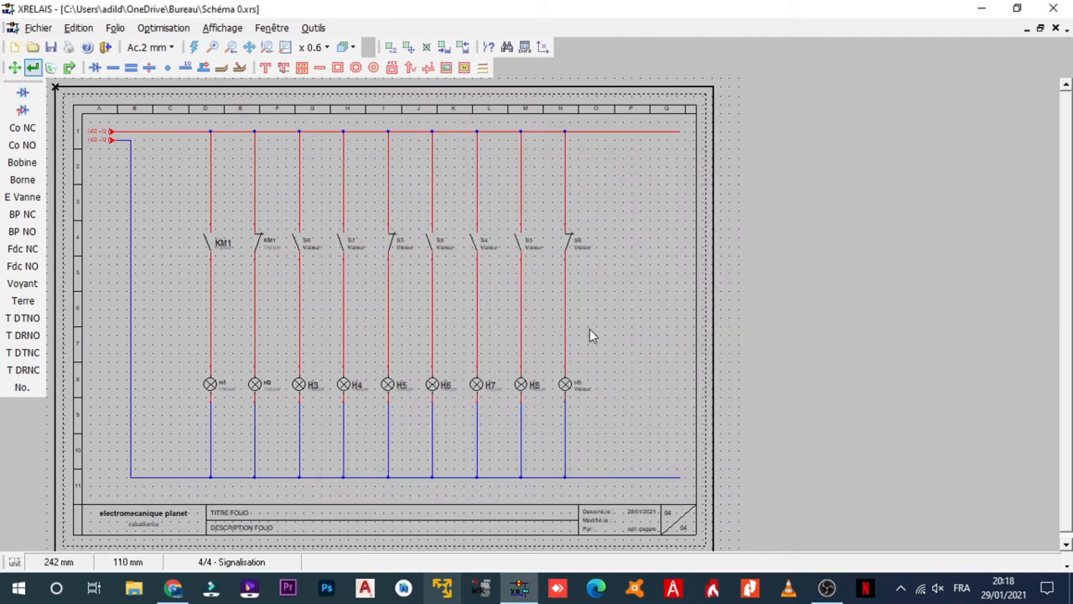
- Name the ninth branch's lamp H9 and set its name font size to 5 mm
{"action": "left_click", "coordinate": [575, 385]}
{"action": "type", "text": "N"}
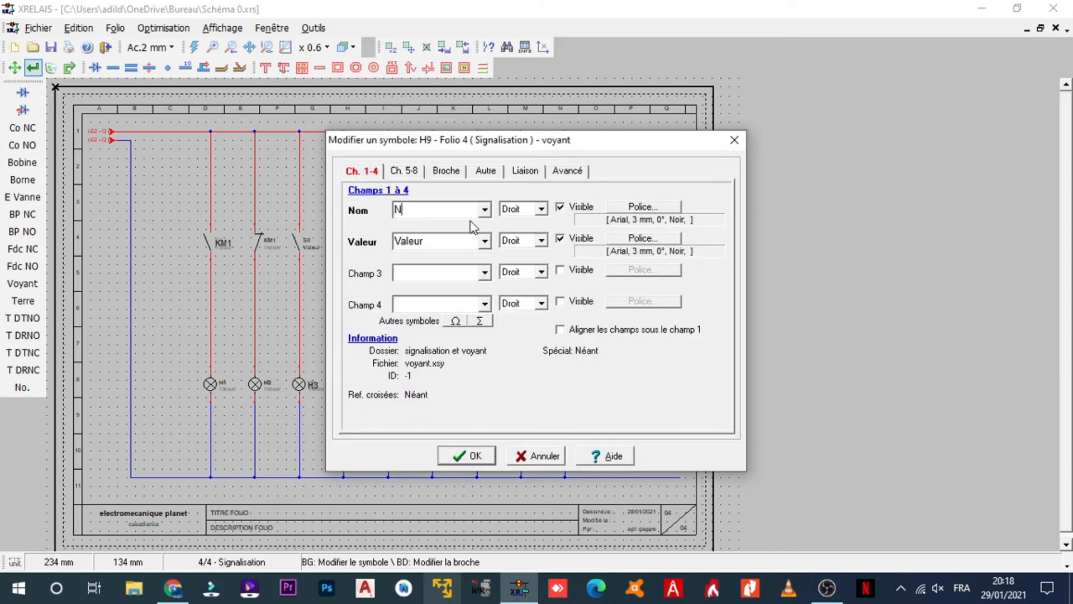
{"action": "type", "text": "H9"}
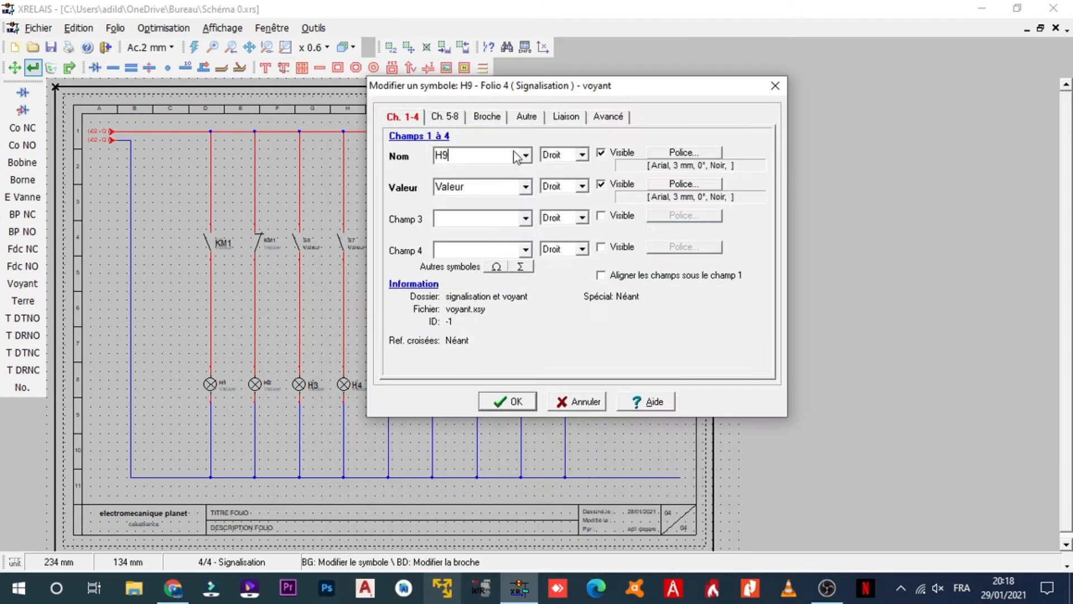
{"action": "left_click", "coordinate": [677, 153]}
{"action": "left_click", "coordinate": [475, 383]}
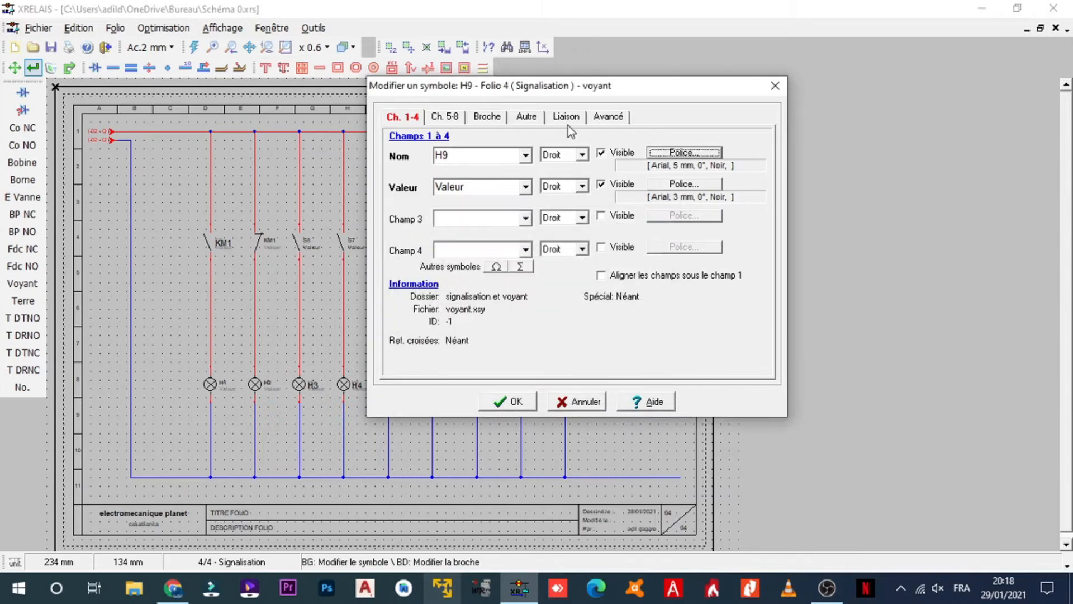
- Set lamp H9's comment to "niveau bas cuve de stockage"
{"action": "left_click", "coordinate": [526, 118]}
{"action": "left_click", "coordinate": [521, 206]}
{"action": "type", "text": "niveau haut cuve stockage"}
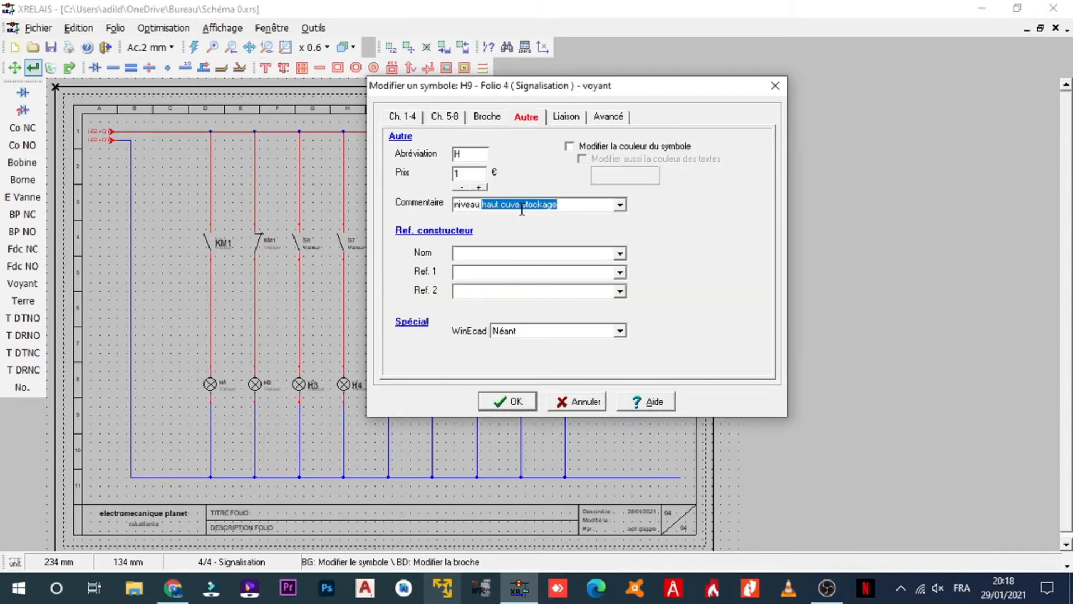
{"action": "left_click", "coordinate": [501, 207]}
{"action": "left_click_drag", "start_coordinate": [500, 206], "coordinate": [479, 206]}
{"action": "type", "text": "bas cuve de stockage"}
- Set the ninth lamp's manufacturer reference name to H9 and hide its value
{"action": "key", "text": "Tab"}
{"action": "type", "text": "H9"}
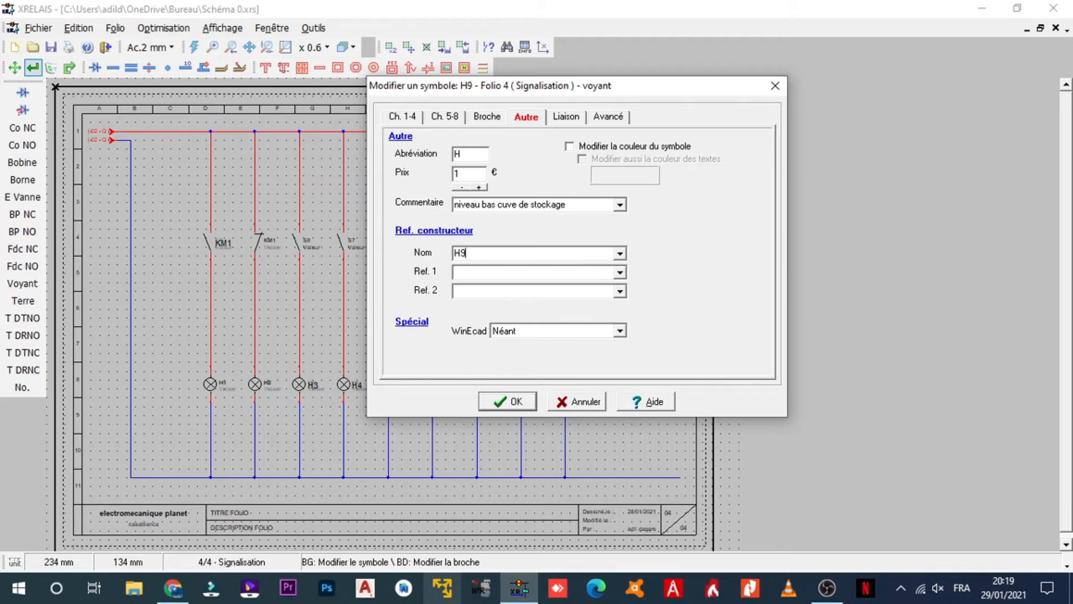
{"action": "key", "text": "Return"}
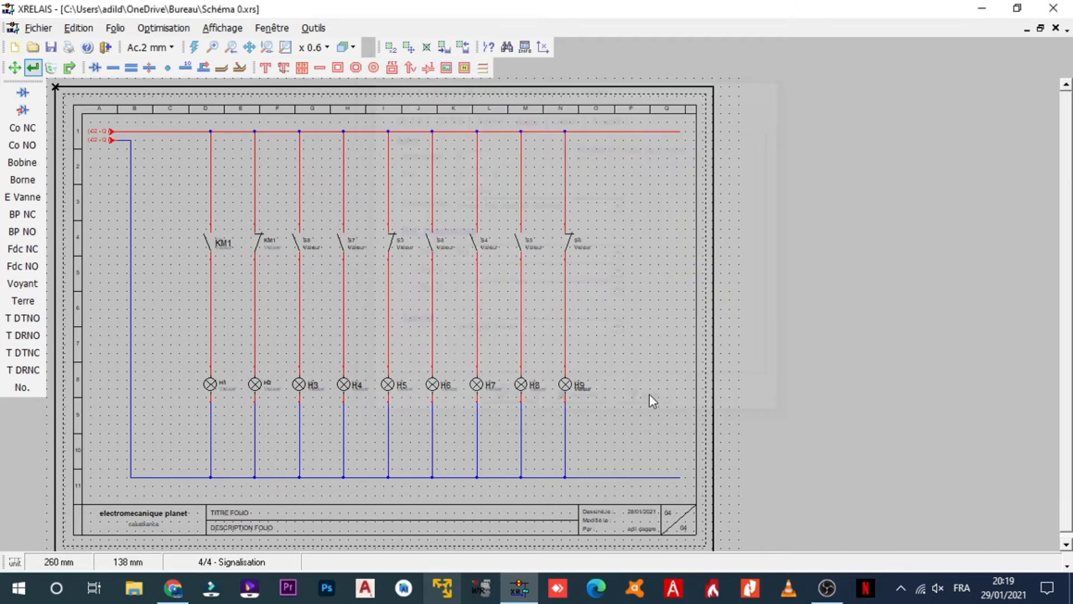
{"action": "left_click", "coordinate": [579, 389]}
{"action": "left_click", "coordinate": [560, 239]}
- Set the name font size of lamp H2 to 5 mm
{"action": "left_click", "coordinate": [260, 383]}
{"action": "left_click", "coordinate": [638, 209]}
{"action": "double_click", "coordinate": [635, 265]}
{"action": "type", "text": "5"}
{"action": "key", "text": "Return"}
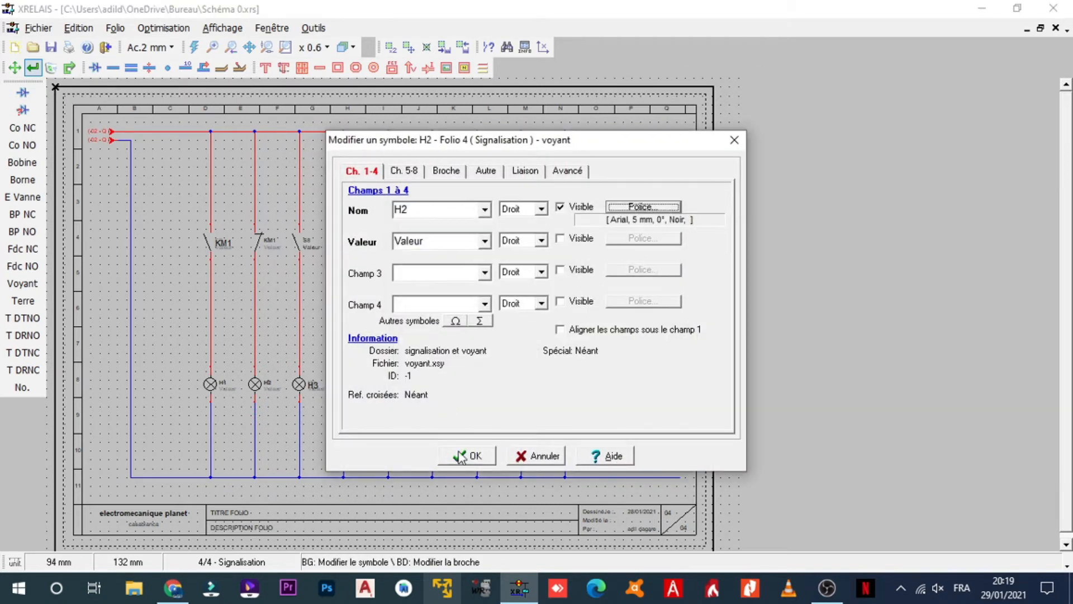
{"action": "left_click", "coordinate": [467, 455]}
- Set the name font size of lamp H1 to 5 mm
{"action": "left_click", "coordinate": [216, 385]}
{"action": "left_click", "coordinate": [637, 209]}
{"action": "double_click", "coordinate": [630, 264]}
{"action": "type", "text": "5"}
{"action": "key", "text": "Return"}
{"action": "left_click", "coordinate": [467, 456]}
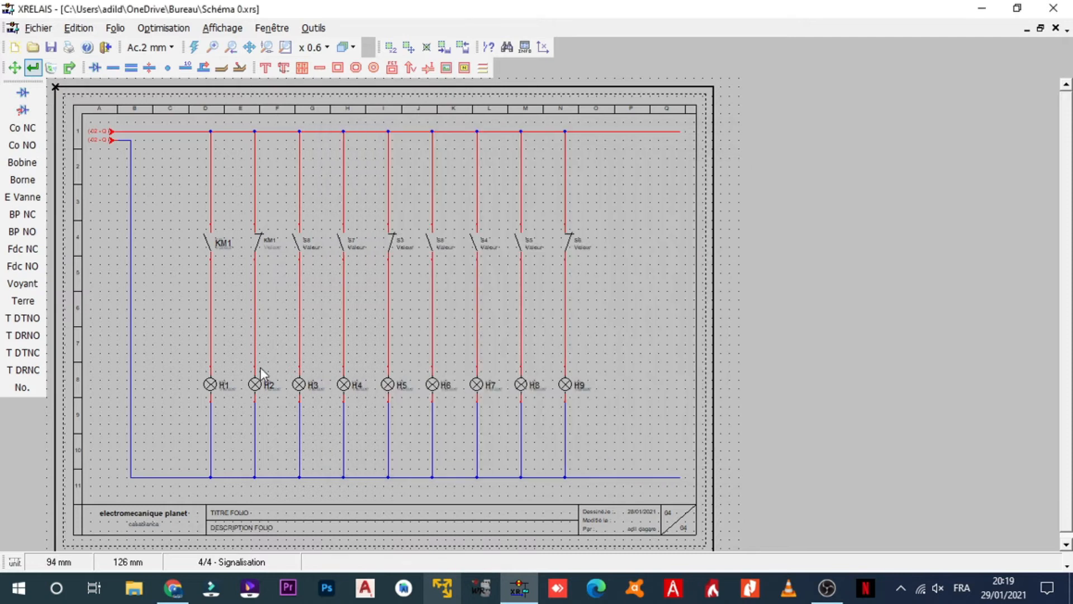
- Set the comment of the third branch's contact to "auxi disjoncteur moteur pompe 1"
{"action": "left_click", "coordinate": [306, 244]}
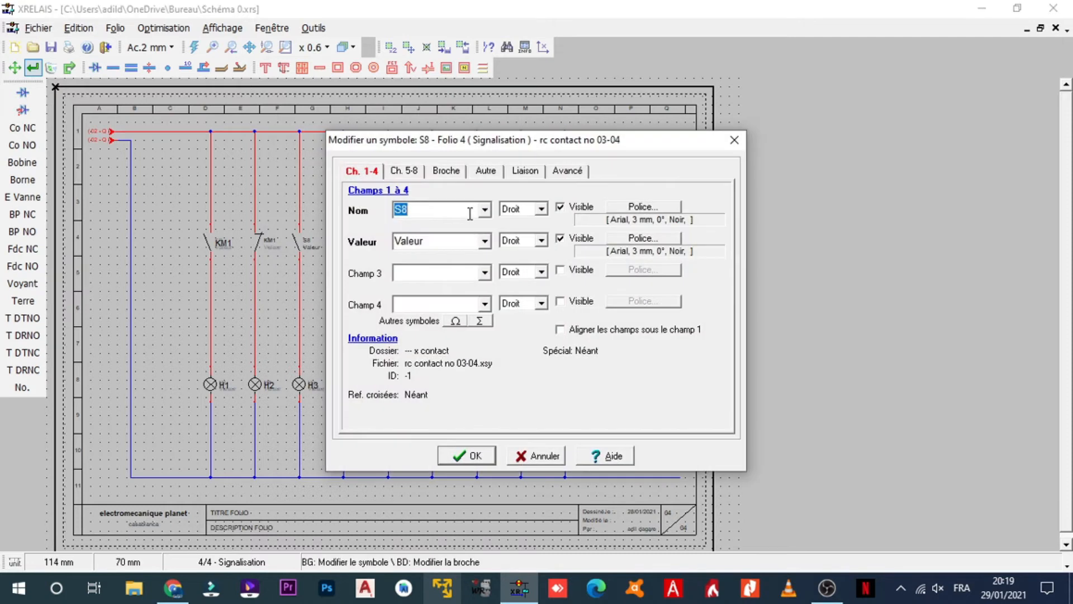
{"action": "left_click", "coordinate": [485, 170]}
{"action": "left_click", "coordinate": [475, 261]}
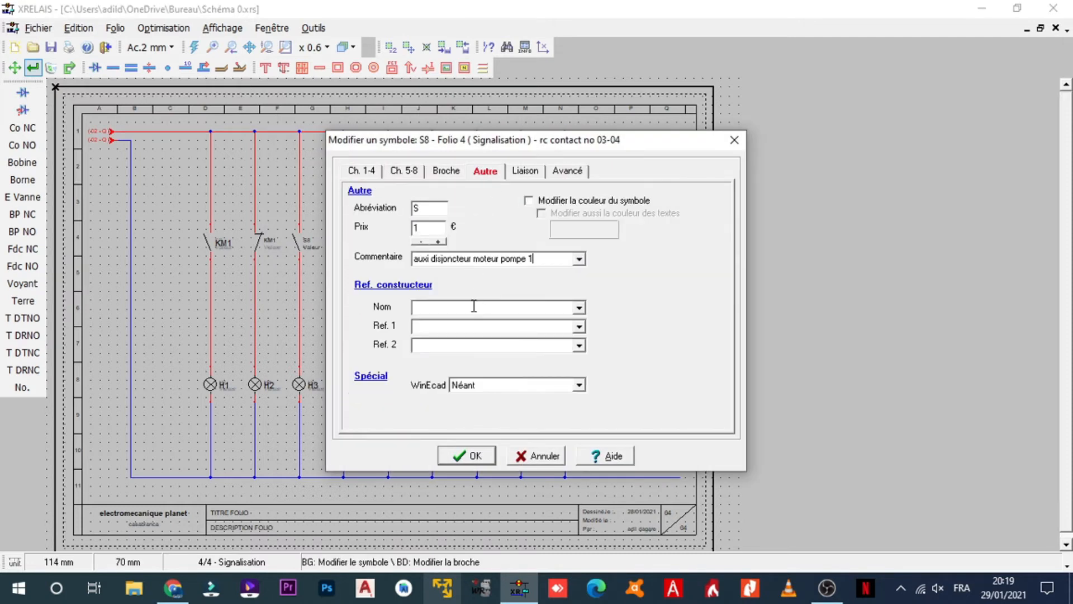
- Name the third branch's contact Q3 in a 5 mm font and hide its value
{"action": "left_click", "coordinate": [348, 176]}
{"action": "left_click", "coordinate": [644, 207]}
{"action": "left_click", "coordinate": [467, 384]}
{"action": "type", "text": "Q3"}
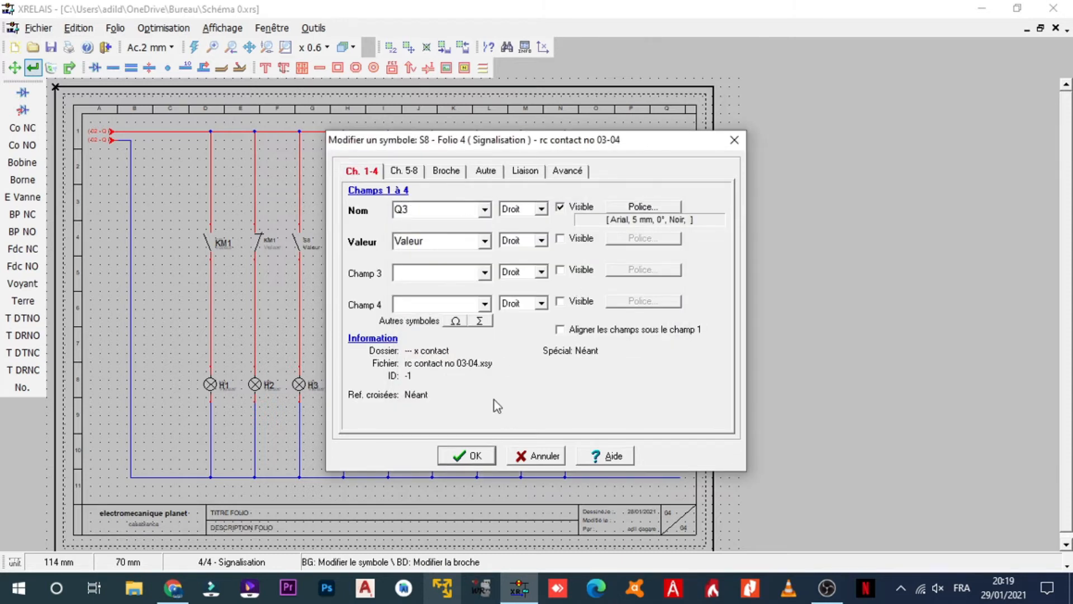
{"action": "left_click", "coordinate": [468, 455]}
- Name the fourth branch's contact KM2 in a 5 mm font and hide its value
{"action": "left_click", "coordinate": [351, 247]}
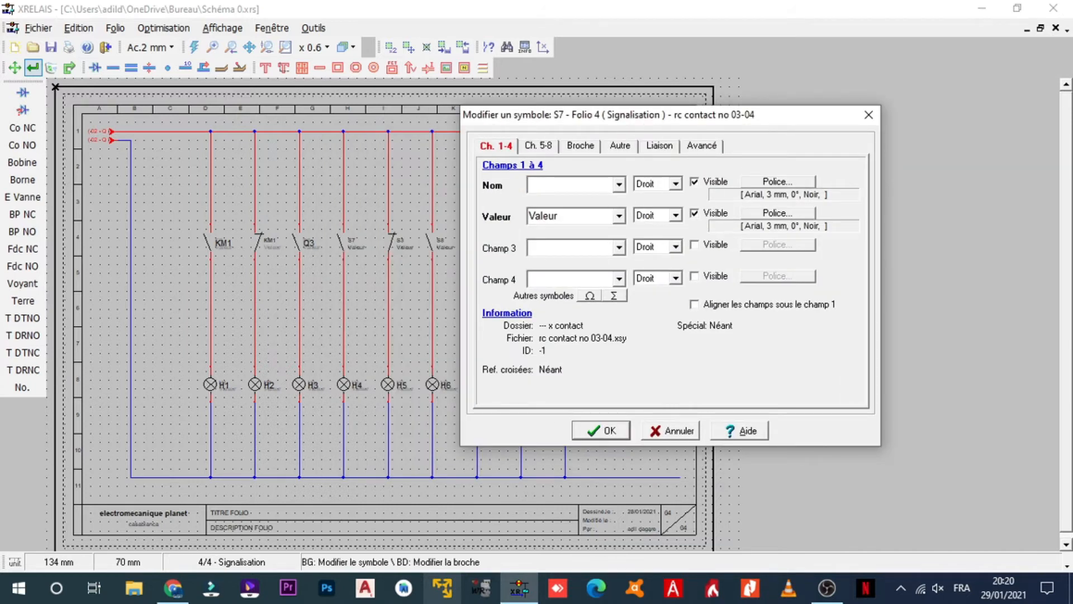
{"action": "left_click", "coordinate": [701, 214]}
{"action": "left_click", "coordinate": [753, 179]}
{"action": "left_click", "coordinate": [643, 277]}
{"action": "left_click", "coordinate": [643, 277]}
{"action": "left_click", "coordinate": [465, 385]}
- Set the comment of the fourth branch's contact to "auxi contacteur pompe 2"
{"action": "left_click", "coordinate": [620, 145]}
{"action": "left_click", "coordinate": [599, 231]}
{"action": "type", "text": "auxi co"}
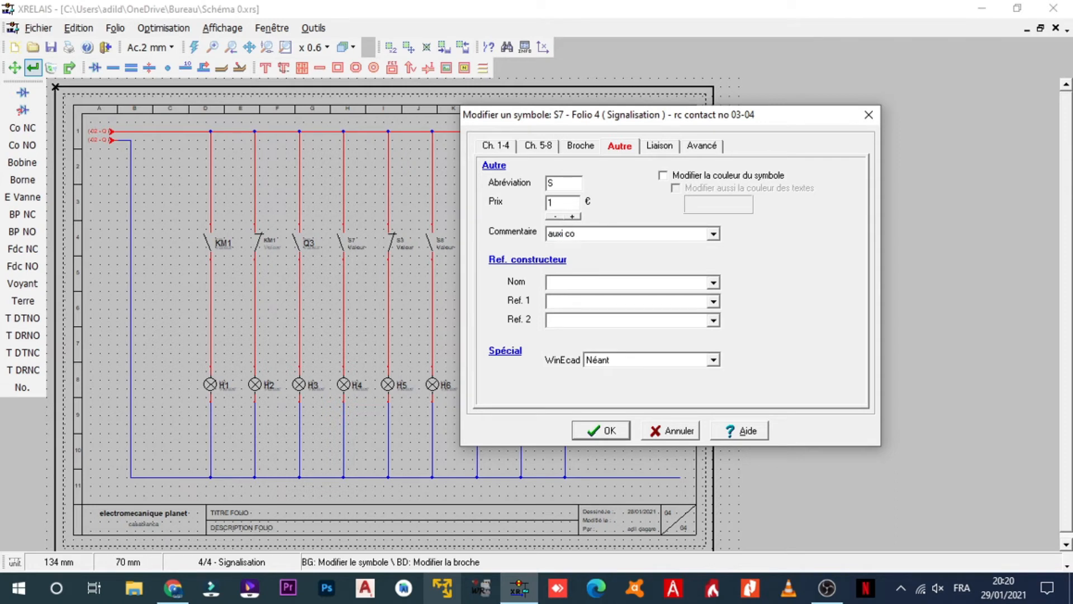
{"action": "left_click", "coordinate": [713, 234]}
{"action": "scroll", "coordinate": [655, 296], "scroll_direction": "down", "scroll_amount": 1}
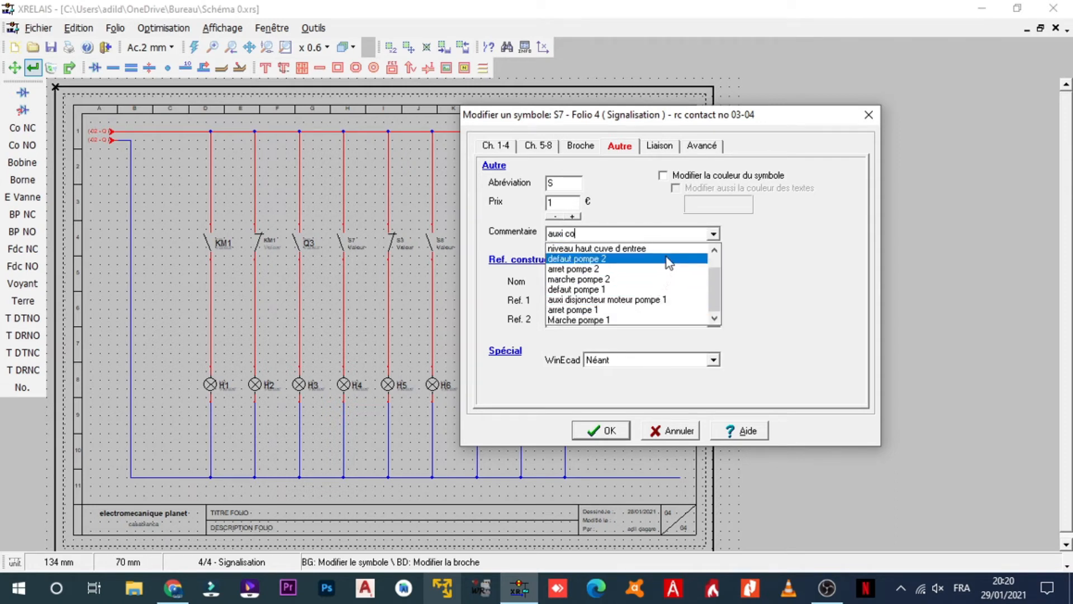
{"action": "scroll", "coordinate": [646, 323], "scroll_direction": "up", "scroll_amount": 1}
{"action": "left_click", "coordinate": [574, 234]}
{"action": "left_click_drag", "start_coordinate": [577, 236], "coordinate": [506, 240]}
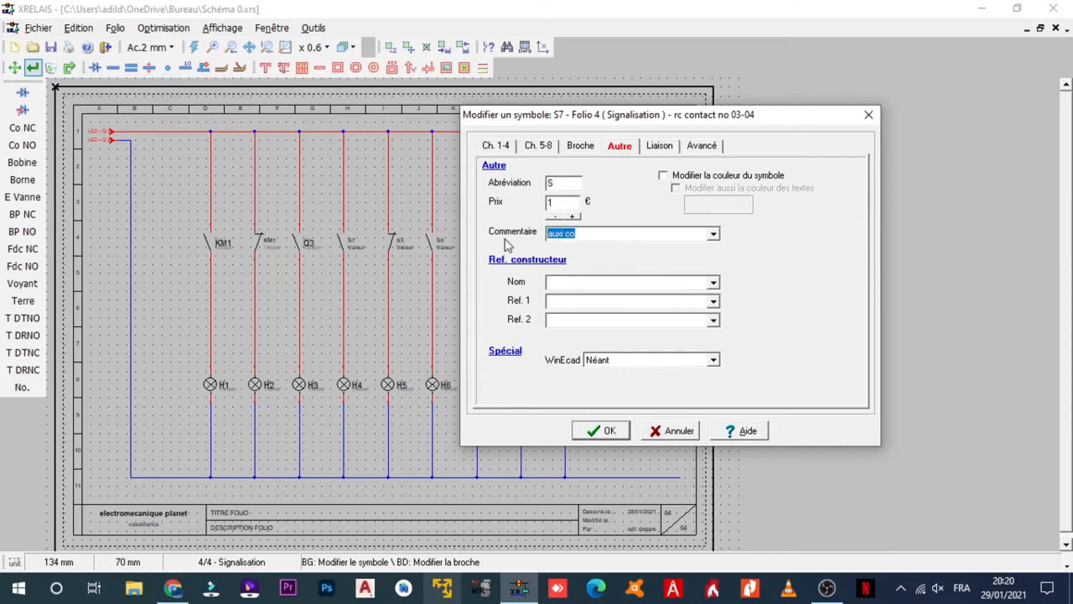
{"action": "type", "text": "auxi contacteur pompe 2"}
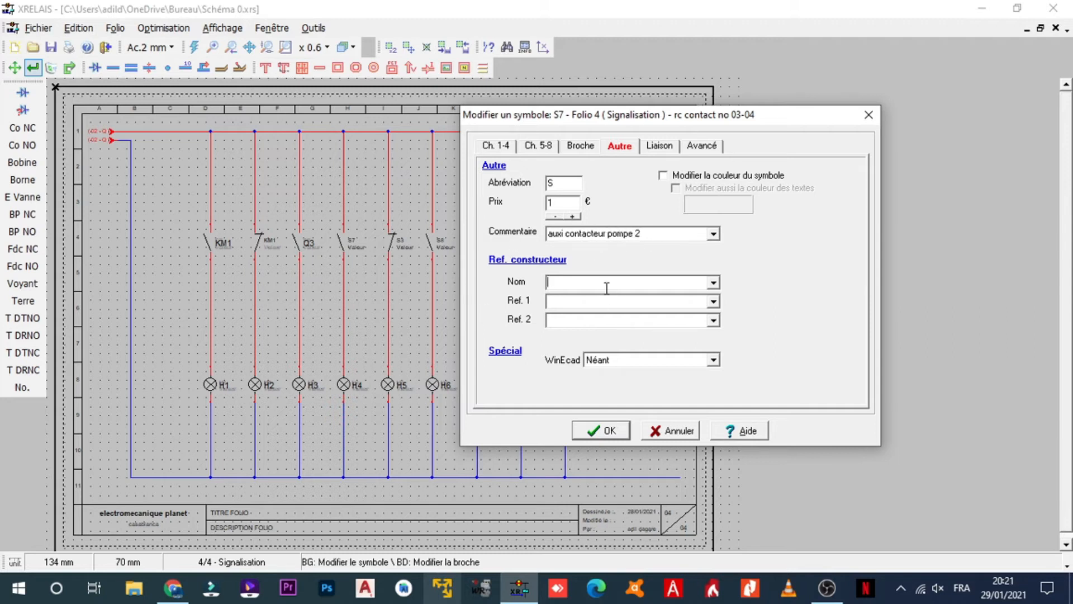
{"action": "key", "text": "Return"}
- Enlarge the name font of the second branch's contact KM1 and check its comment and manufacturer reference
{"action": "left_click", "coordinate": [278, 247]}
{"action": "left_click", "coordinate": [643, 208]}
{"action": "key", "text": "Return"}
{"action": "left_click", "coordinate": [485, 170]}
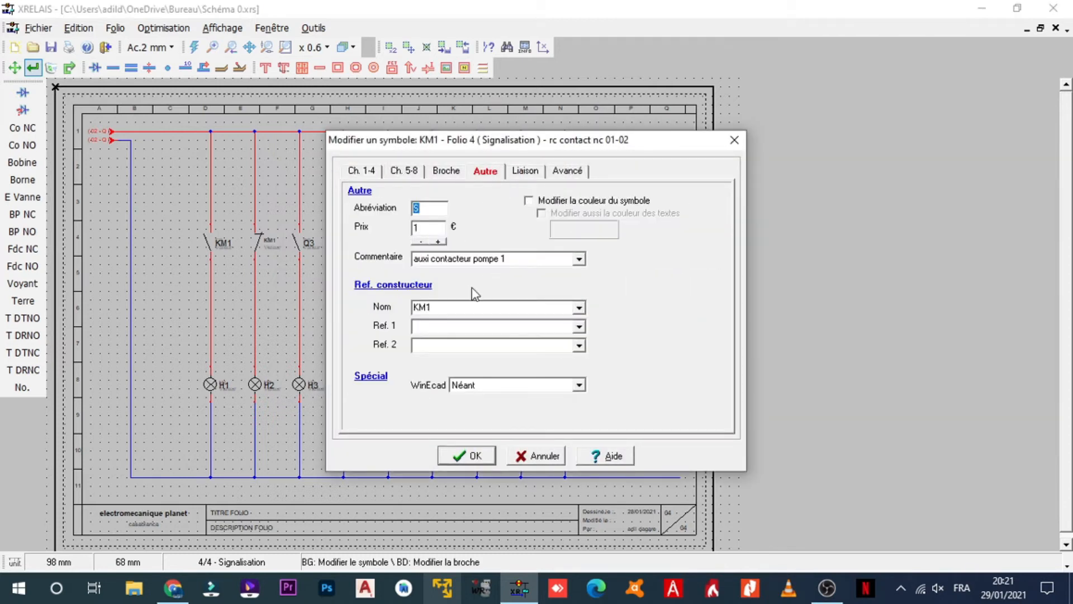
{"action": "left_click", "coordinate": [469, 456]}
- Name the fifth branch's contact KM2 in a 5 mm font and hide its value
{"action": "left_click", "coordinate": [407, 249]}
{"action": "left_click", "coordinate": [576, 240]}
{"action": "left_click", "coordinate": [623, 210]}
{"action": "type", "text": "5"}
{"action": "key", "text": "Return"}
{"action": "left_click", "coordinate": [445, 213]}
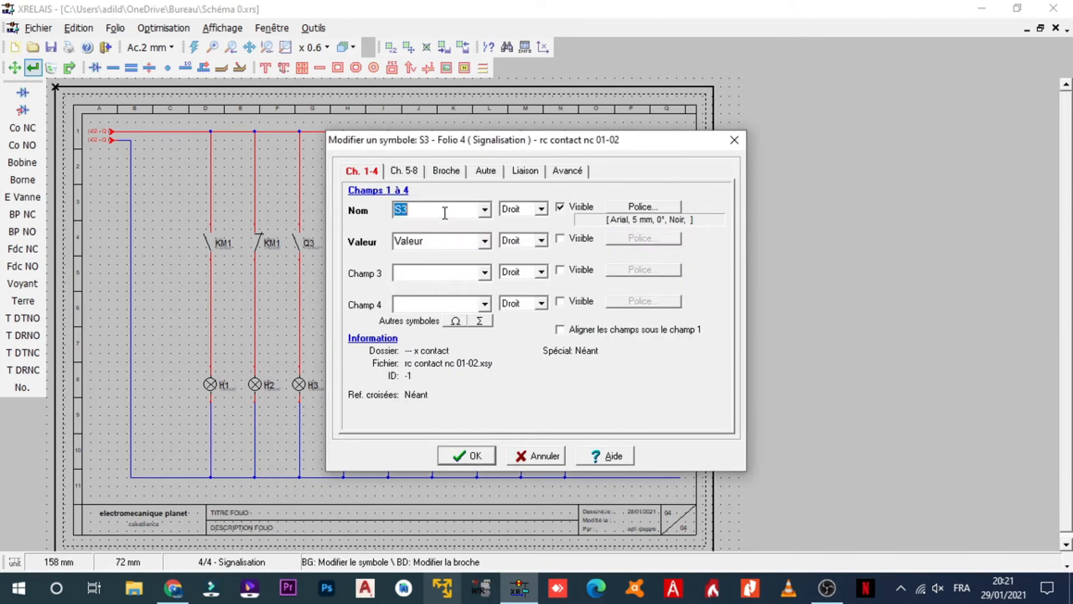
{"action": "type", "text": "KM2"}
- Set the fifth contact's comment to "auxi contacteur pompe 2" and fill in its manufacturer reference name, starting with KM
{"action": "left_click_drag", "start_coordinate": [470, 150], "coordinate": [767, 111]}
{"action": "left_click", "coordinate": [787, 131]}
{"action": "left_click", "coordinate": [782, 225]}
{"action": "type", "text": "auxi disjoncteur moteur pompe 1"}
{"action": "left_click_drag", "start_coordinate": [745, 223], "coordinate": [805, 221]}
{"action": "key", "text": "Delete"}
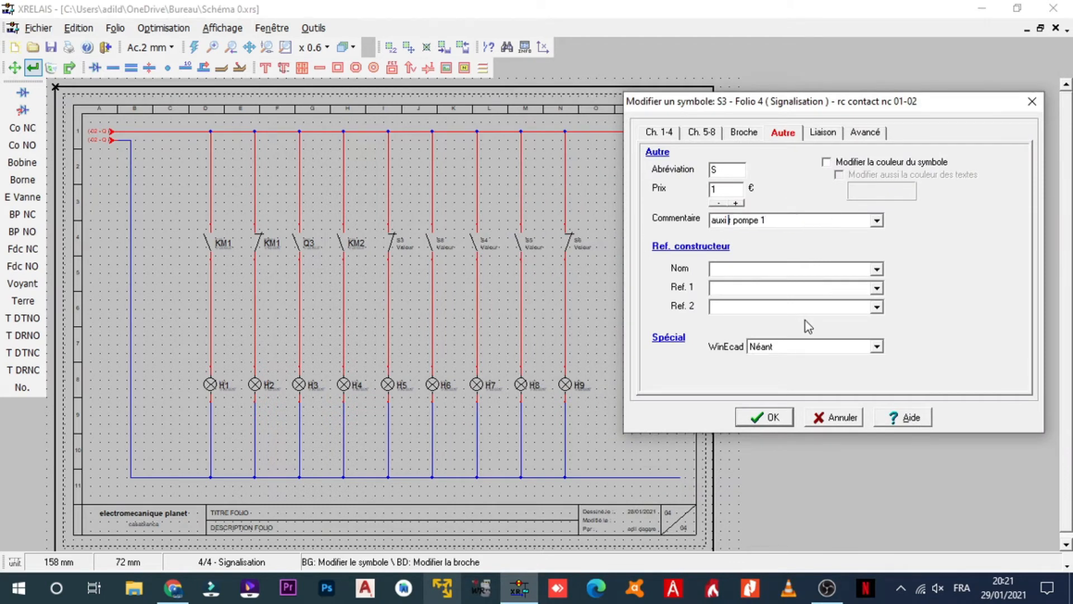
{"action": "type", "text": "contacteur"}
{"action": "key", "text": "BackSpace"}
{"action": "key", "text": "BackSpace"}
{"action": "type", "text": "ur"}
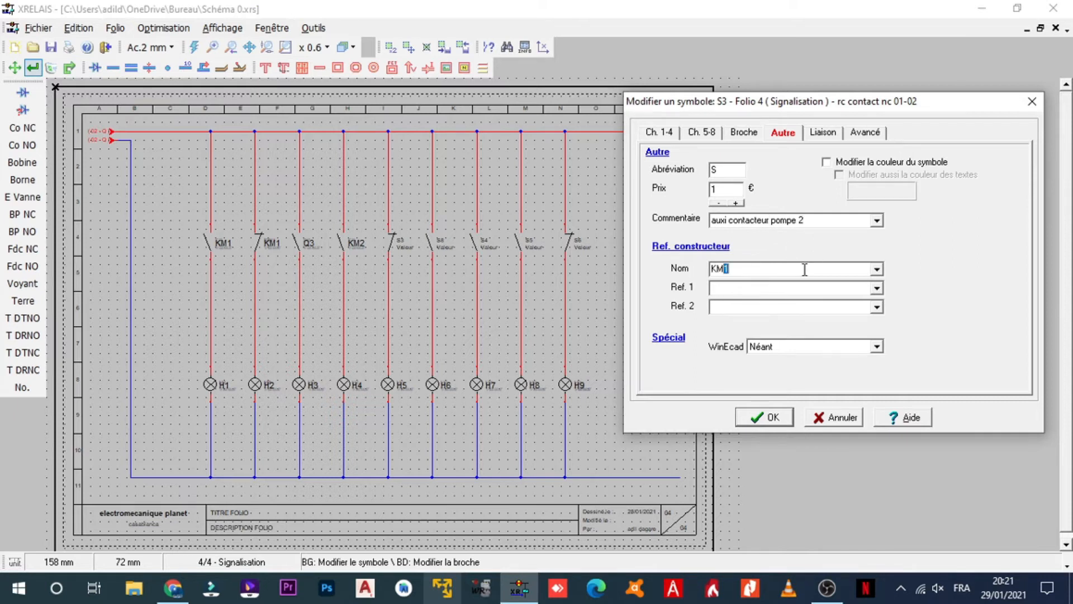
{"action": "left_click", "coordinate": [764, 417]}
- Set the name font size of the sixth branch's contact to 5 mm and hide its value
{"action": "left_click", "coordinate": [430, 249]}
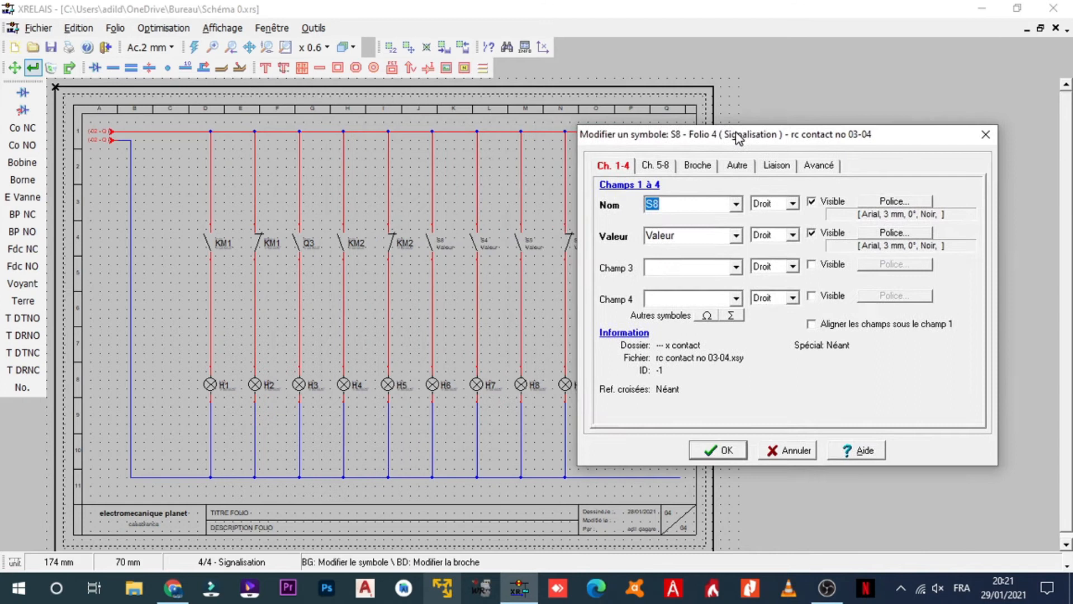
{"action": "left_click", "coordinate": [649, 143]}
{"action": "type", "text": "5"}
{"action": "key", "text": "Return"}
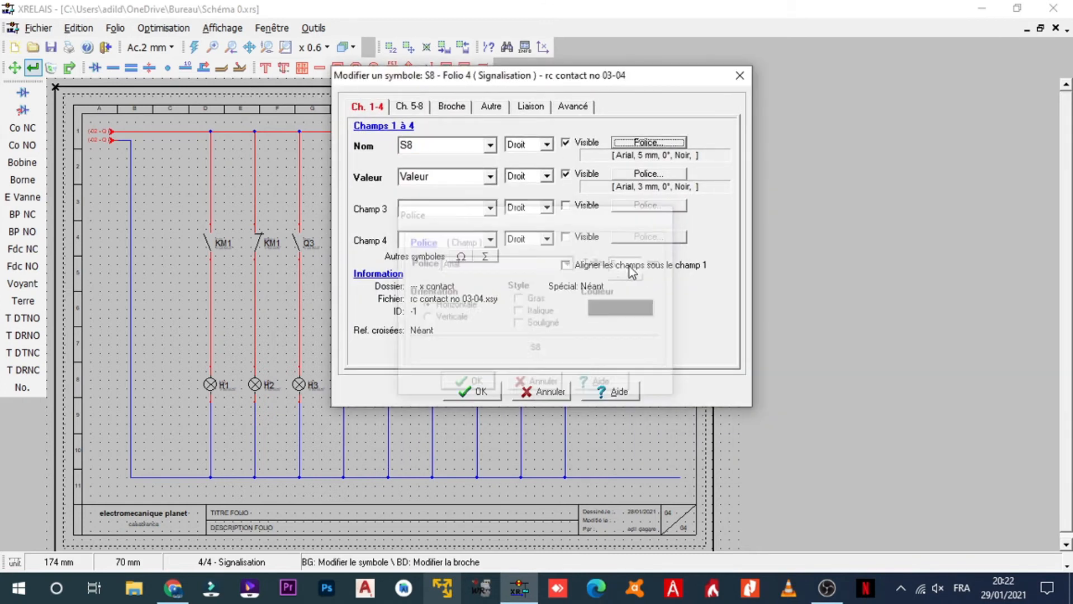
{"action": "left_click", "coordinate": [566, 175]}
- Set the sixth contact's comment to "auxi disjoncteur moteur pompe 2" and both its name and manufacturer reference name to Q3
{"action": "left_click", "coordinate": [490, 107]}
{"action": "left_click", "coordinate": [477, 199]}
{"action": "type", "text": "auxi disjoncteur moteur pompe 1"}
{"action": "key", "text": "BackSpace"}
{"action": "type", "text": "2"}
{"action": "left_click", "coordinate": [517, 246]}
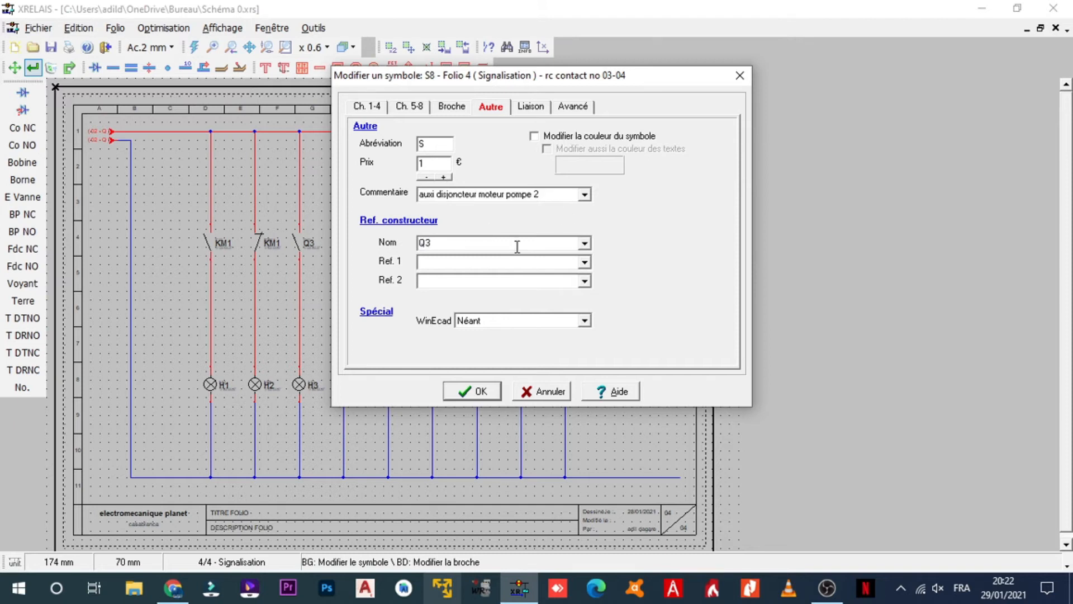
{"action": "left_click", "coordinate": [462, 389]}
- Name the seventh branch's contact FNH1
{"action": "left_click", "coordinate": [488, 246]}
{"action": "double_click", "coordinate": [448, 208]}
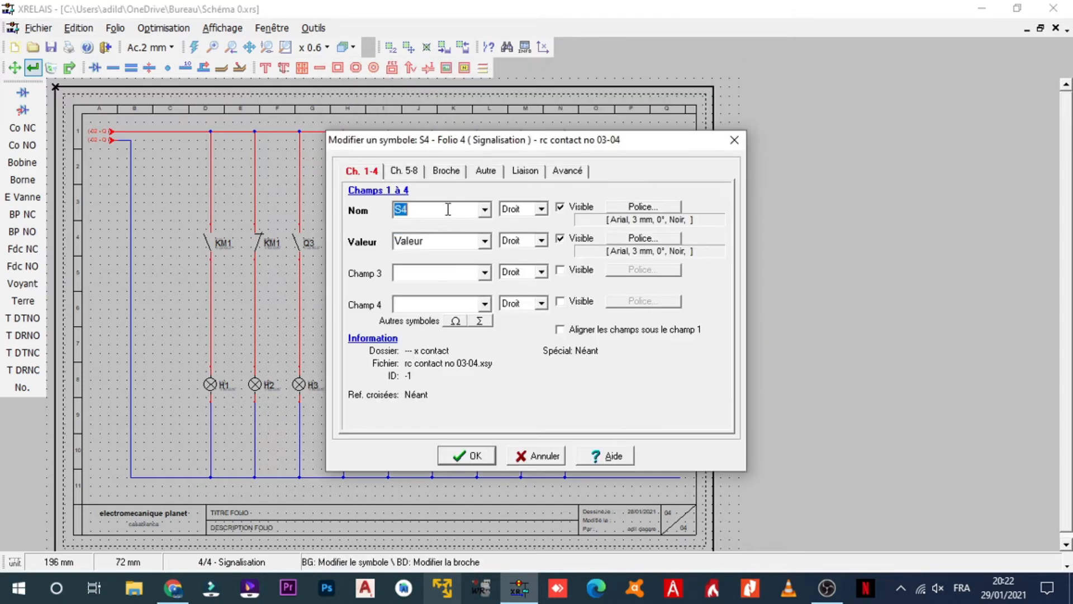
{"action": "type", "text": "F§N"}
{"action": "key", "text": "Down"}
{"action": "left_click", "coordinate": [487, 211]}
{"action": "type", "text": "F"}
{"action": "left_click", "coordinate": [454, 207]}
- Hide the value of the seventh branch's contact and set its name font size to 5 mm
{"action": "left_click", "coordinate": [569, 238]}
{"action": "left_click", "coordinate": [621, 206]}
{"action": "left_click", "coordinate": [633, 262]}
{"action": "key", "text": "Return"}
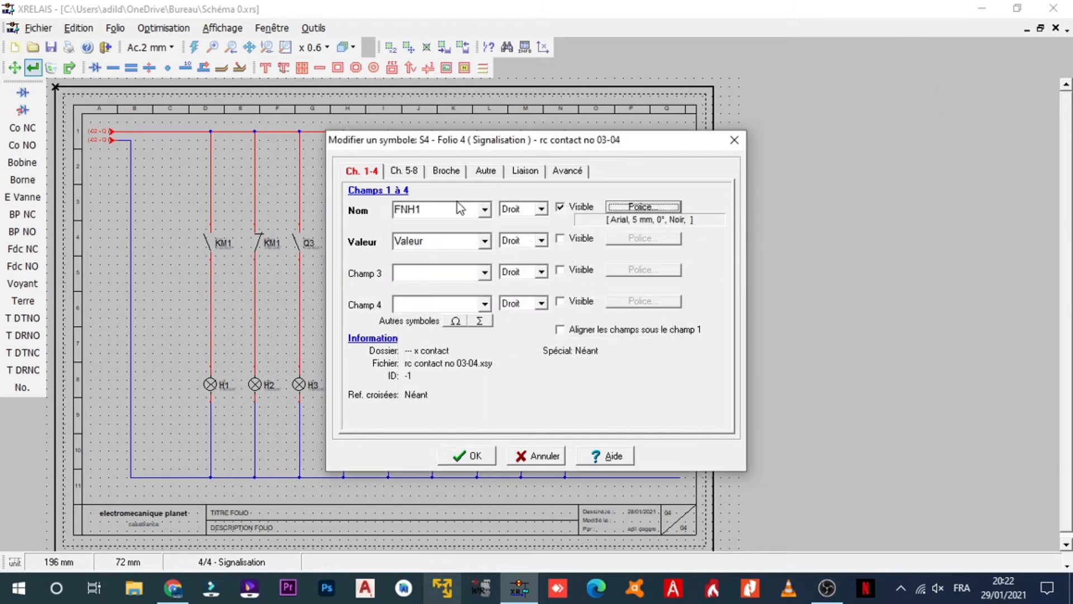
- Enter a comment for contact FNH1 describing the inlet tank's high-level float, beginning "Flotteur niveau haut cuve"
{"action": "left_click", "coordinate": [485, 171]}
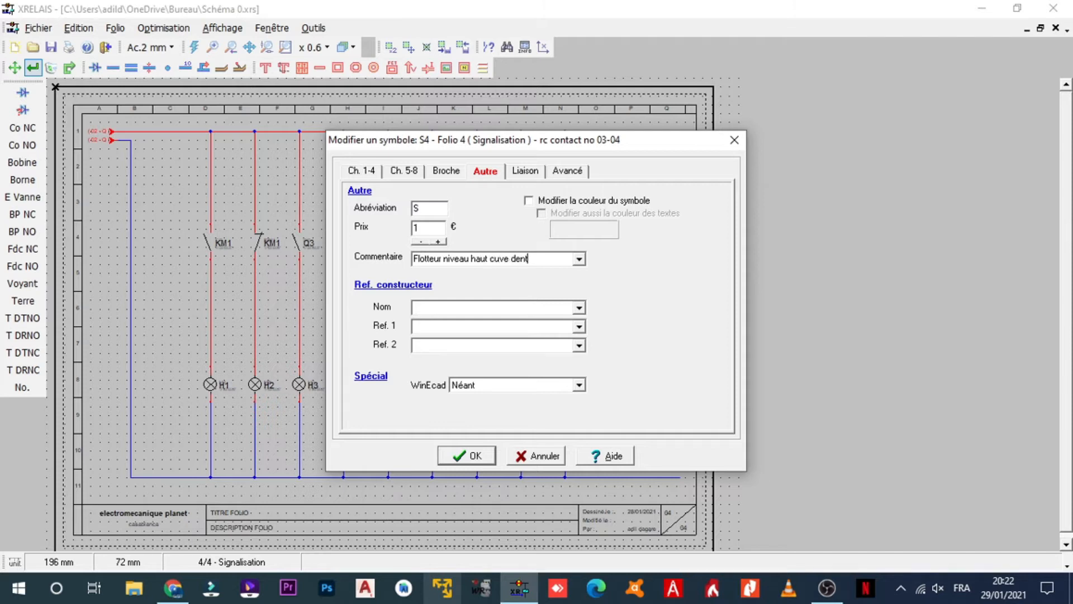
{"action": "key", "text": "Left"}
{"action": "left_click", "coordinate": [457, 307]}
{"action": "key", "text": "Return"}
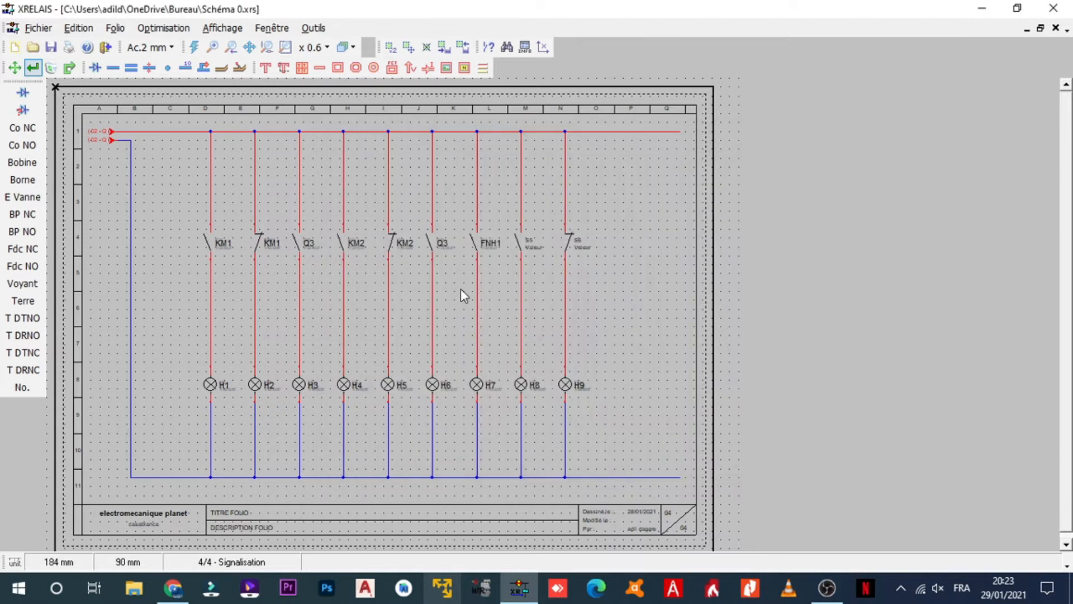
- Name the eighth branch's contact FNH2
{"action": "left_click", "coordinate": [528, 242]}
{"action": "type", "text": "FNH"}
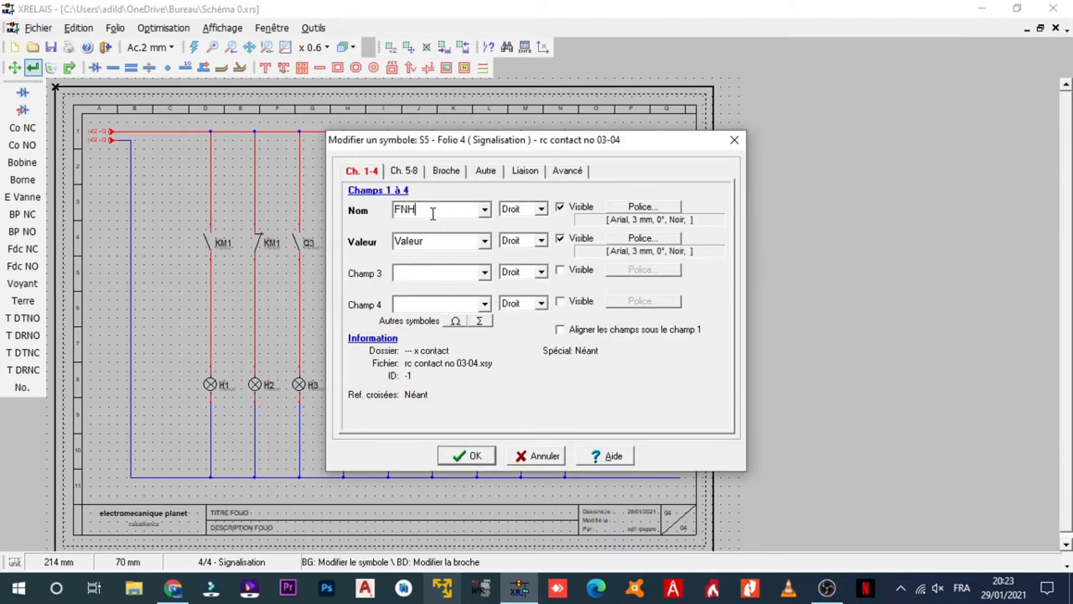
{"action": "key", "text": "Down"}
{"action": "left_click", "coordinate": [444, 207]}
- Hide the value of the eighth branch's contact and set its name font size to 5 mm
{"action": "left_click", "coordinate": [563, 238]}
{"action": "left_click", "coordinate": [638, 207]}
{"action": "double_click", "coordinate": [643, 261]}
{"action": "type", "text": "5"}
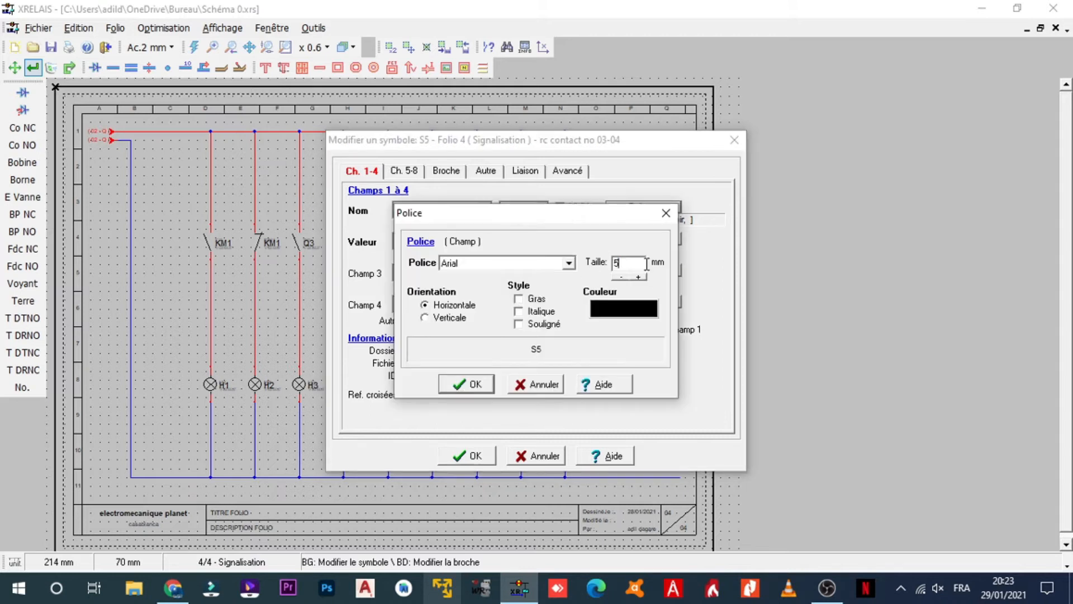
{"action": "key", "text": "Return"}
- Set contact FNH2's comment to "flotteur niveau haut cuve de stockage" and fill in its manufacturer reference name
{"action": "left_click", "coordinate": [492, 172]}
{"action": "left_click", "coordinate": [507, 260]}
{"action": "key", "text": "Down"}
{"action": "left_click", "coordinate": [529, 260]}
{"action": "left_click_drag", "start_coordinate": [542, 260], "coordinate": [518, 260]}
{"action": "type", "text": "e stockage"}
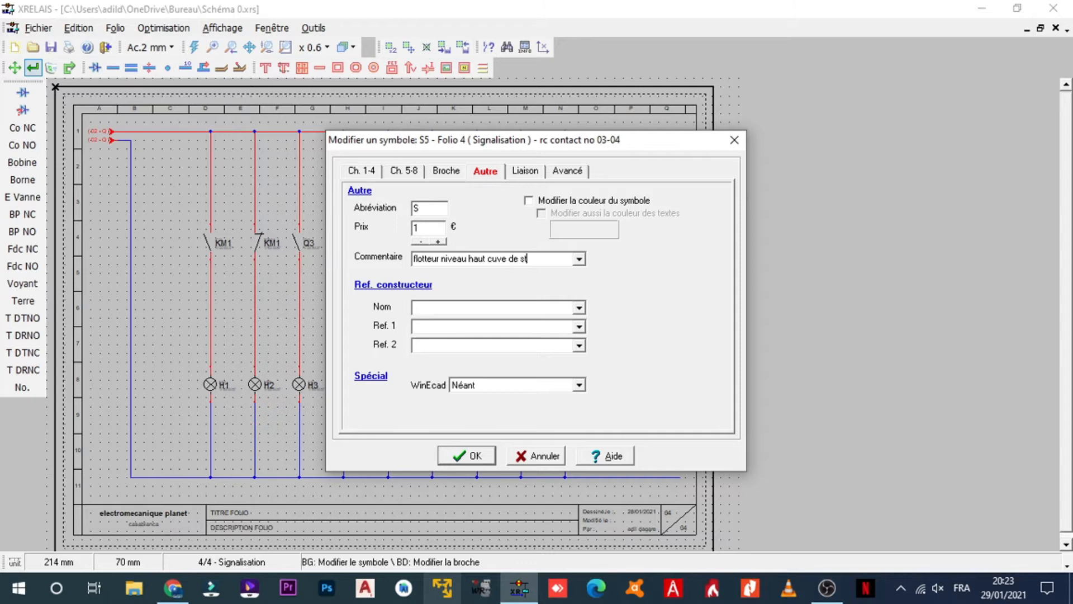
{"action": "left_click", "coordinate": [471, 308]}
{"action": "type", "text": "FN"}
{"action": "left_click", "coordinate": [473, 457]}
- Hide the value of the ninth branch's contact and set its name font size to 5 mm
{"action": "left_click", "coordinate": [555, 267]}
{"action": "left_click", "coordinate": [613, 211]}
{"action": "left_click", "coordinate": [638, 278]}
{"action": "left_click", "coordinate": [638, 278]}
{"action": "left_click", "coordinate": [487, 382]}
- Name the ninth branch's contact FNB1
{"action": "double_click", "coordinate": [454, 215]}
{"action": "type", "text": "FNB"}
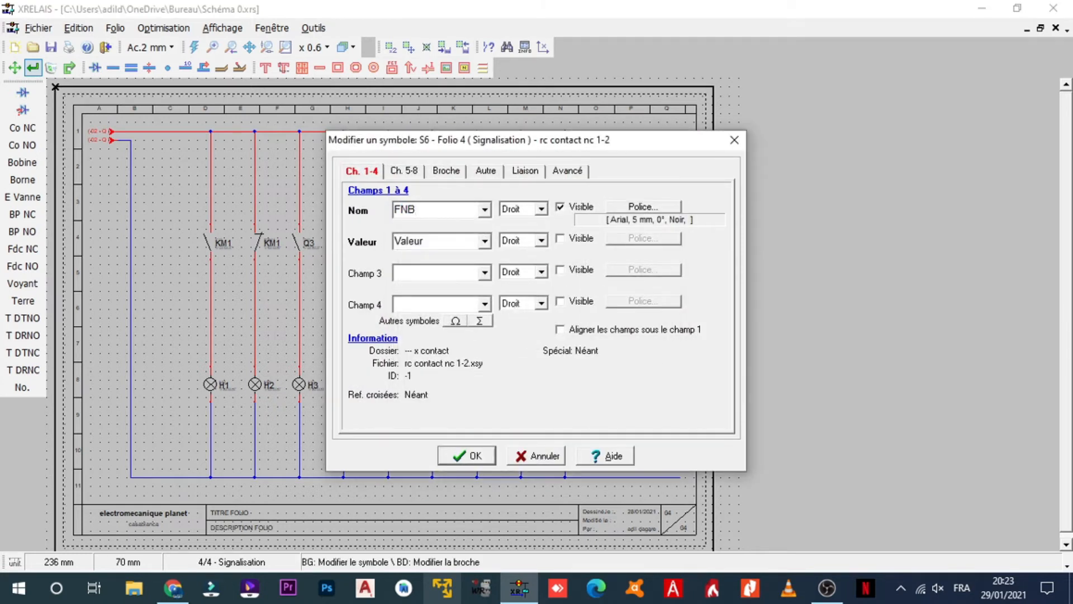
{"action": "left_click", "coordinate": [528, 171]}
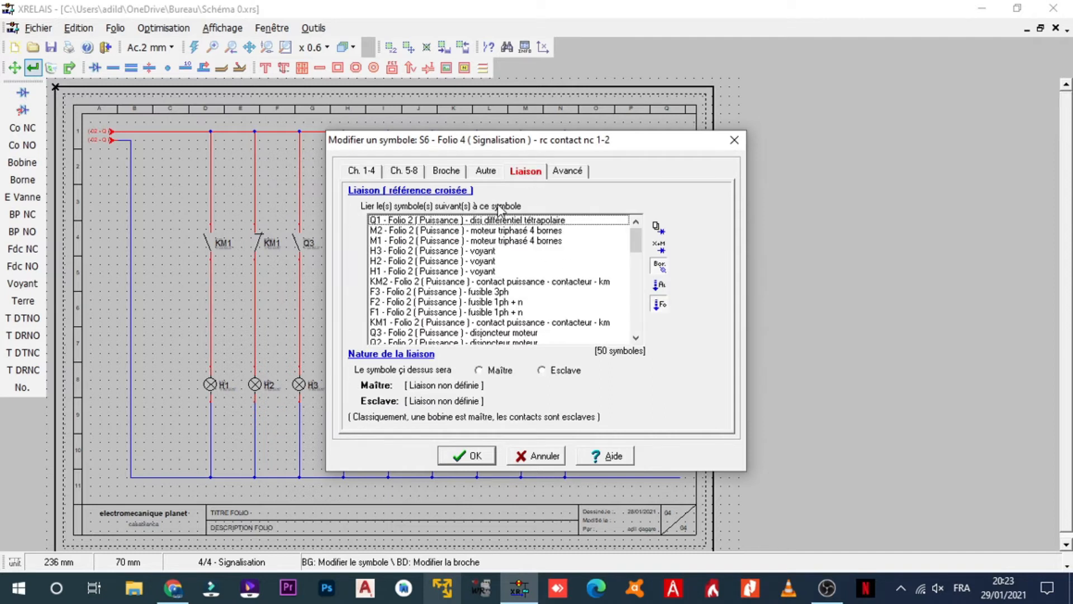
- Set contact FNB1's comment to "flotteur niveau bas cuve d entree" and save the schematic
{"action": "left_click", "coordinate": [485, 171]}
{"action": "left_click", "coordinate": [579, 259]}
{"action": "left_click", "coordinate": [497, 272]}
{"action": "left_click_drag", "start_coordinate": [488, 259], "coordinate": [476, 261]}
{"action": "type", "text": "bas cuve de stockage"}
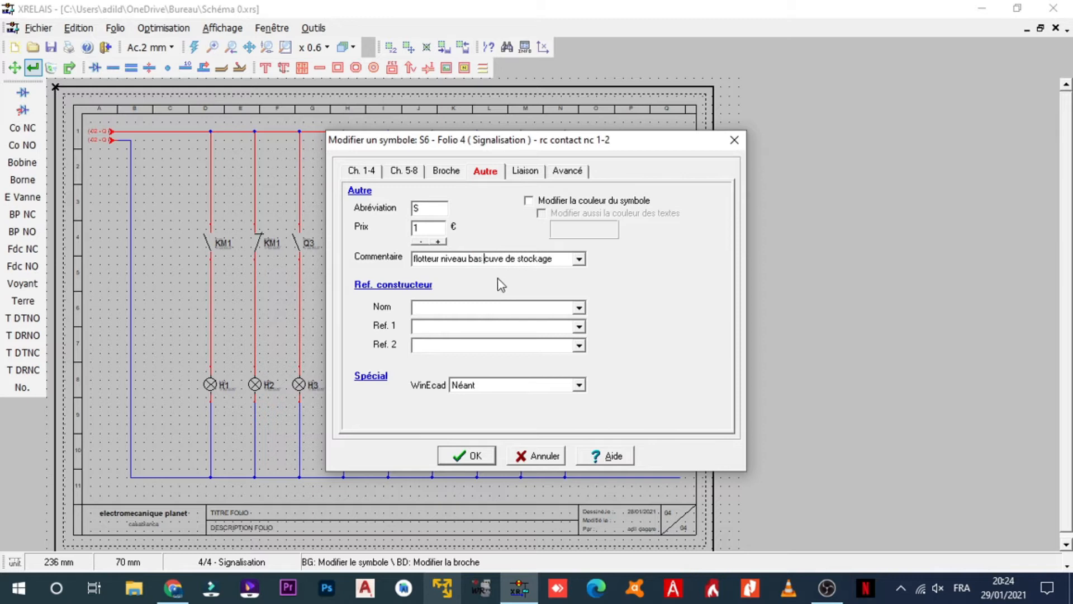
{"action": "left_click_drag", "start_coordinate": [505, 259], "coordinate": [568, 270]}
{"action": "type", "text": "d entree"}
{"action": "left_click", "coordinate": [463, 455]}
{"action": "left_click", "coordinate": [51, 47]}
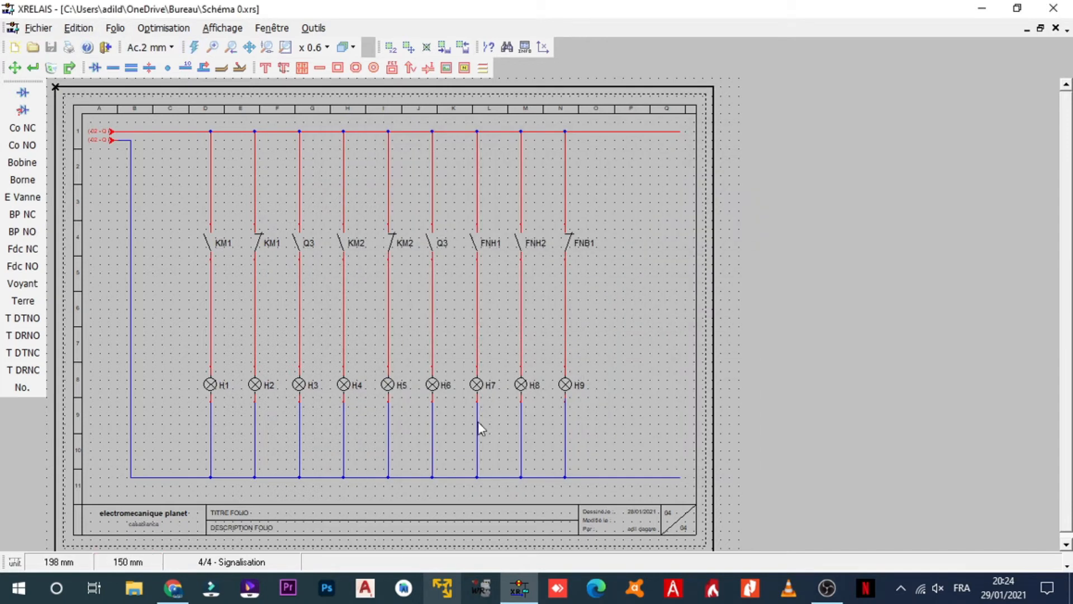
- Replace the folio title in the title block of folio 04 with "signialisation"
{"action": "scroll", "coordinate": [207, 458], "scroll_direction": "down", "scroll_amount": 1}
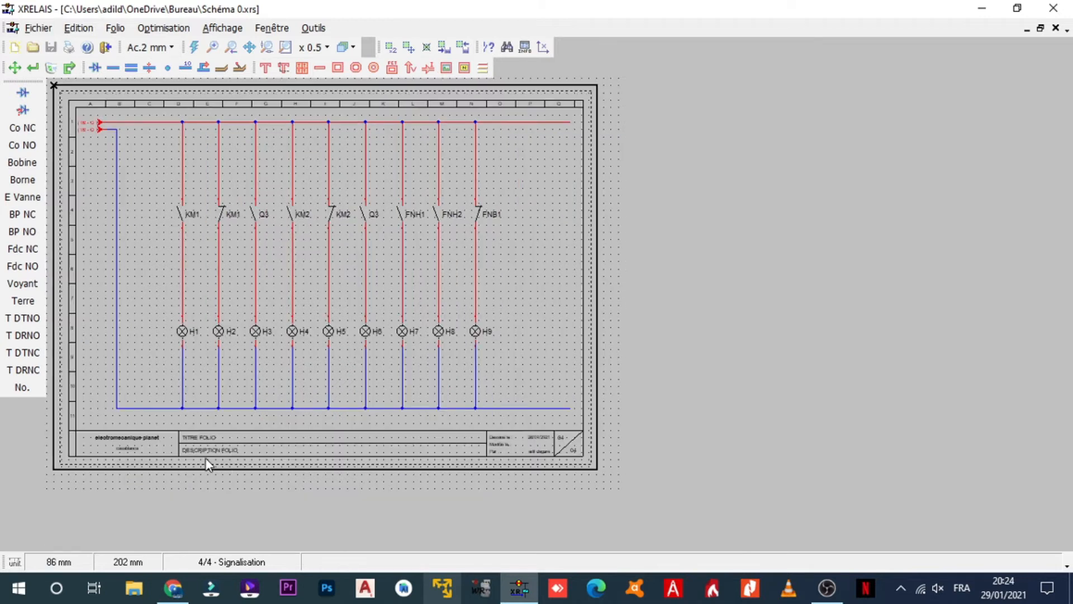
{"action": "scroll", "coordinate": [207, 458], "scroll_direction": "up", "scroll_amount": 2}
{"action": "left_click", "coordinate": [278, 494]}
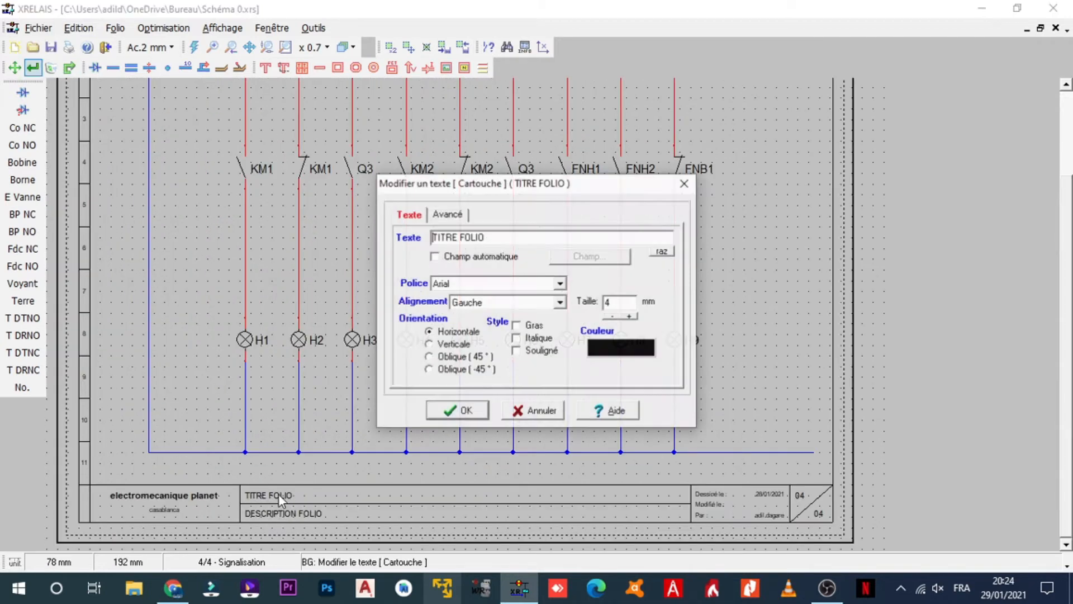
{"action": "type", "text": "signialisation"}
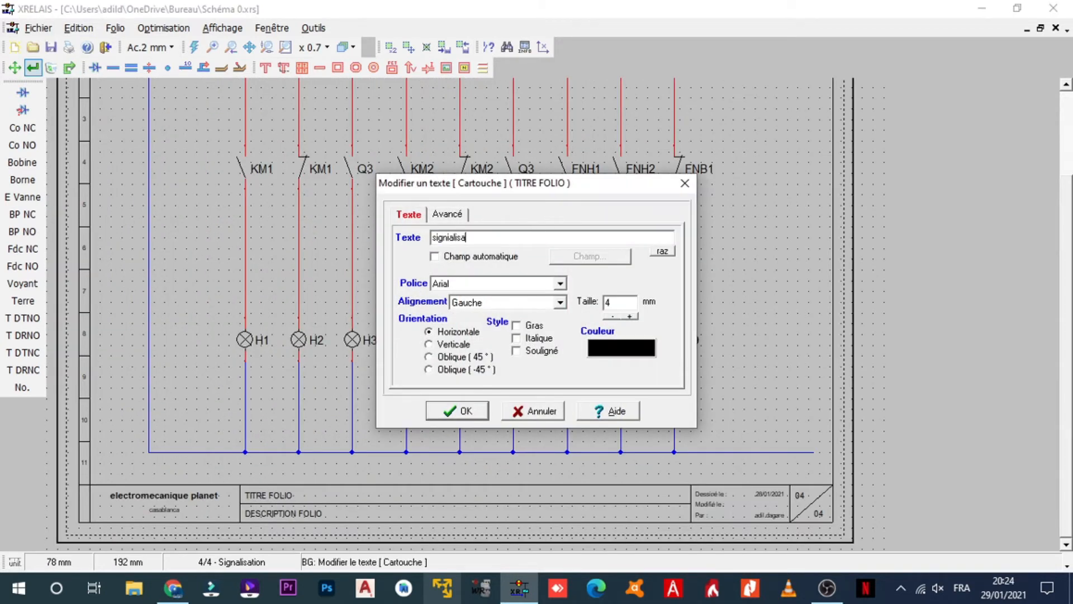
{"action": "left_click", "coordinate": [459, 408]}
- Clear the folio description text from the title block of folio 04
{"action": "left_click", "coordinate": [312, 517]}
{"action": "left_click_drag", "start_coordinate": [545, 239], "coordinate": [399, 237]}
{"action": "key", "text": "Delete"}
{"action": "key", "text": "Return"}
{"action": "left_click", "coordinate": [532, 329]}
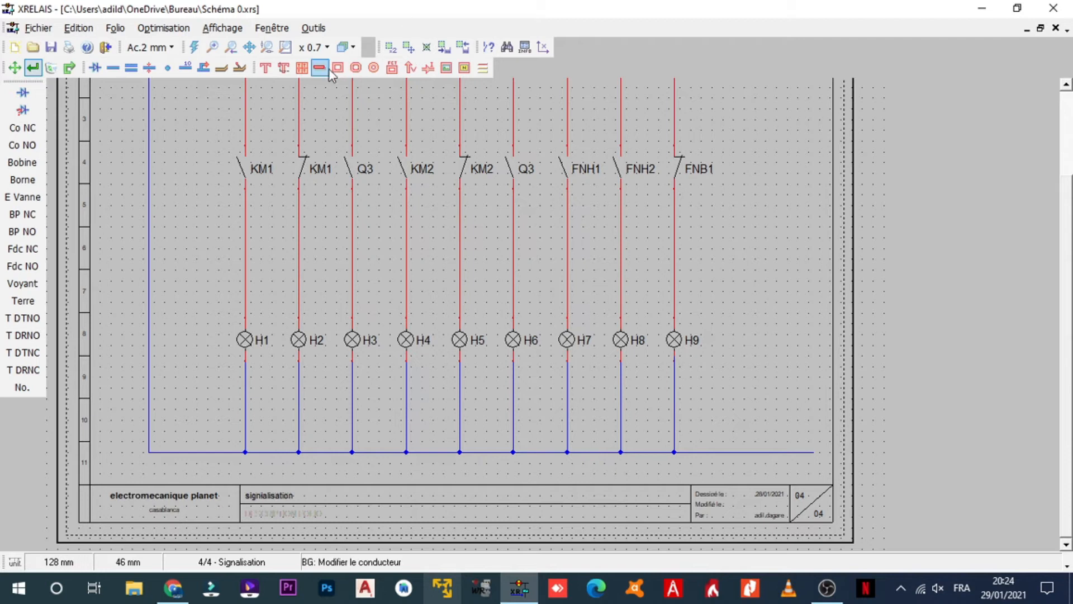
- Insert the blue background image, reduced to fit, into the company cell of folio 04's title block
{"action": "left_click", "coordinate": [446, 67]}
{"action": "left_click", "coordinate": [630, 263]}
{"action": "scroll", "coordinate": [469, 280], "scroll_direction": "down", "scroll_amount": 5}
{"action": "double_click", "coordinate": [475, 347]}
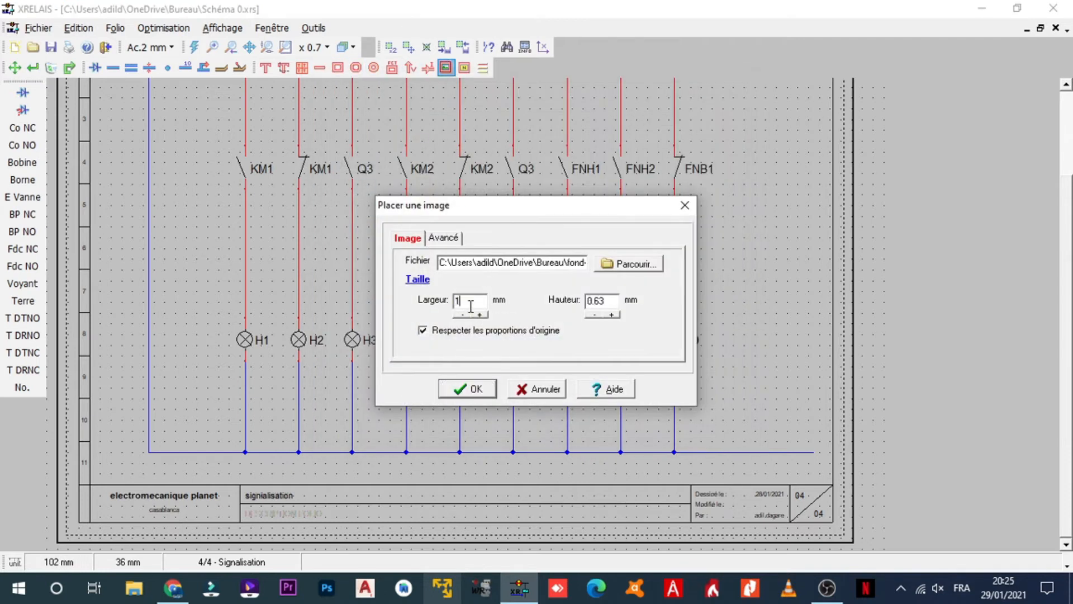
{"action": "key", "text": "Return"}
{"action": "left_click", "coordinate": [105, 500]}
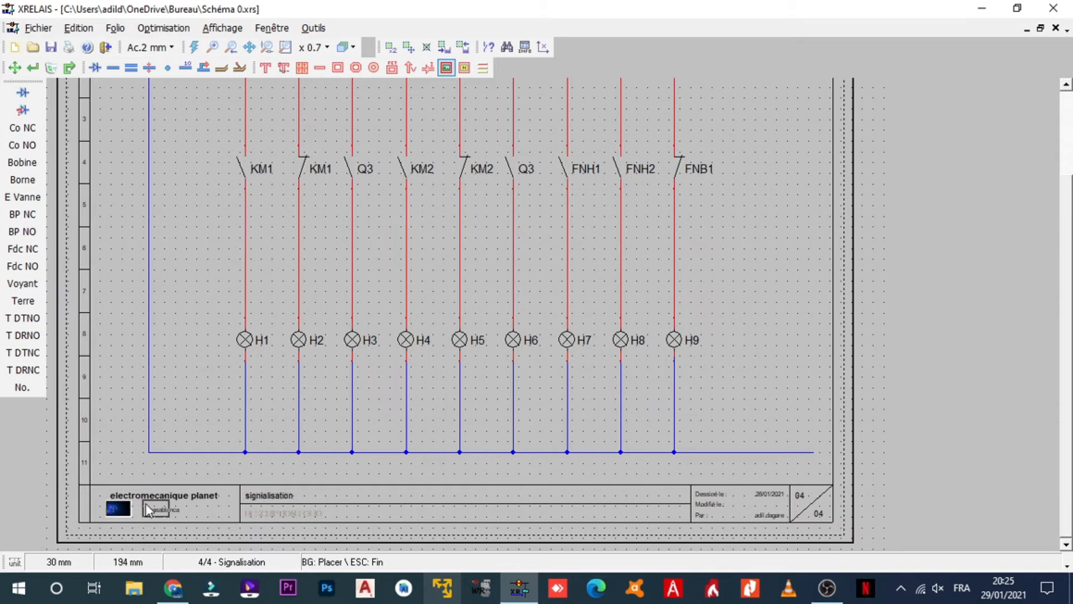
- Arrange the image and the company name side by side in folio 04's company cell
{"action": "left_click_drag", "start_coordinate": [133, 496], "coordinate": [156, 494]}
{"action": "left_click_drag", "start_coordinate": [121, 508], "coordinate": [110, 498]}
{"action": "left_click_drag", "start_coordinate": [149, 495], "coordinate": [144, 495]}
- Enlarge the "casablanca" address text on folio 04 and shift the image slightly down within the company cell
{"action": "left_click", "coordinate": [29, 66]}
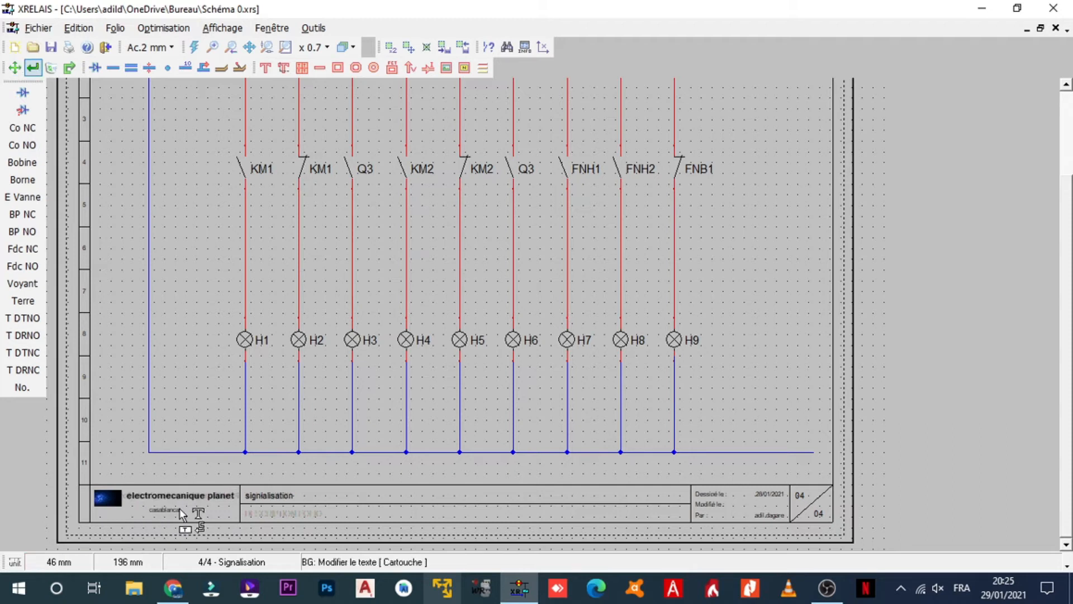
{"action": "left_click", "coordinate": [178, 511]}
{"action": "double_click", "coordinate": [631, 318]}
{"action": "left_click", "coordinate": [452, 409]}
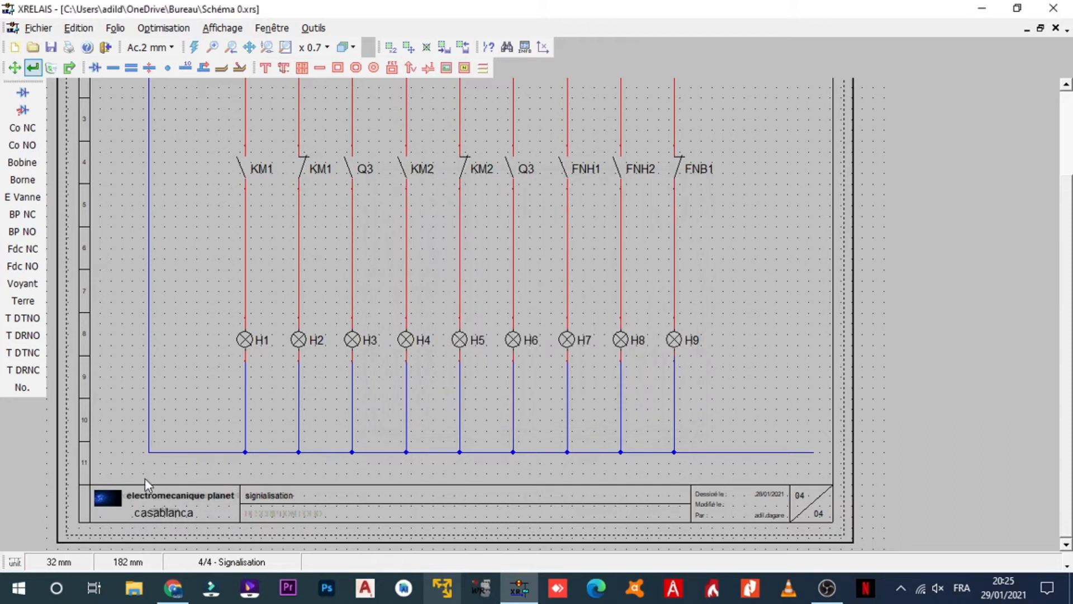
{"action": "left_click", "coordinate": [14, 67]}
{"action": "left_click_drag", "start_coordinate": [96, 505], "coordinate": [101, 509]}
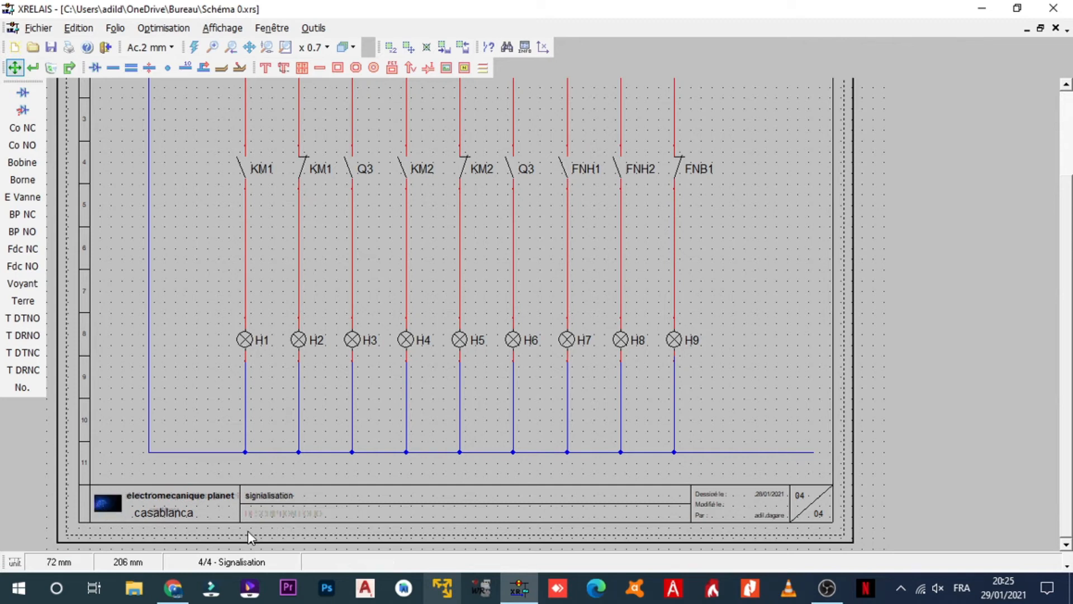
- Open folio 02 - Puissance and move the company name to the right within its title block cell
{"action": "left_click", "coordinate": [115, 27]}
{"action": "left_click", "coordinate": [173, 238]}
{"action": "scroll", "coordinate": [266, 293], "scroll_direction": "down", "scroll_amount": 1}
{"action": "scroll", "coordinate": [122, 430], "scroll_direction": "up", "scroll_amount": 2}
{"action": "left_click_drag", "start_coordinate": [192, 473], "coordinate": [222, 469]}
- Enlarge the "casablanca" address text on folio 02 and move it beneath the company name
{"action": "left_click", "coordinate": [36, 69]}
{"action": "left_click", "coordinate": [259, 483]}
{"action": "left_click", "coordinate": [627, 315]}
{"action": "left_click", "coordinate": [628, 315]}
{"action": "left_click", "coordinate": [458, 408]}
{"action": "left_click", "coordinate": [219, 482]}
{"action": "left_click", "coordinate": [459, 408]}
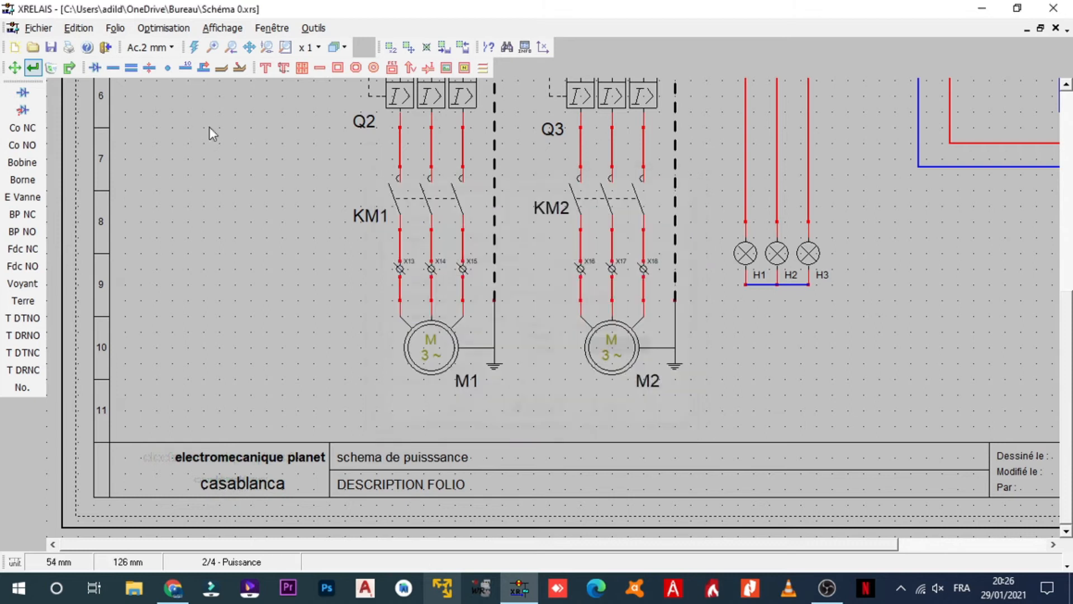
{"action": "left_click", "coordinate": [15, 68]}
{"action": "mouse_move", "coordinate": [216, 481]}
{"action": "left_mouse_down"}
{"action": "mouse_move", "coordinate": [209, 475]}
{"action": "mouse_move", "coordinate": [223, 474]}
{"action": "left_mouse_up"}
- Insert the reduced blue image beside the company name in folio 02's title block and save the schematic
{"action": "left_click", "coordinate": [445, 68]}
{"action": "left_click", "coordinate": [464, 360]}
{"action": "left_click", "coordinate": [632, 267]}
{"action": "double_click", "coordinate": [492, 351]}
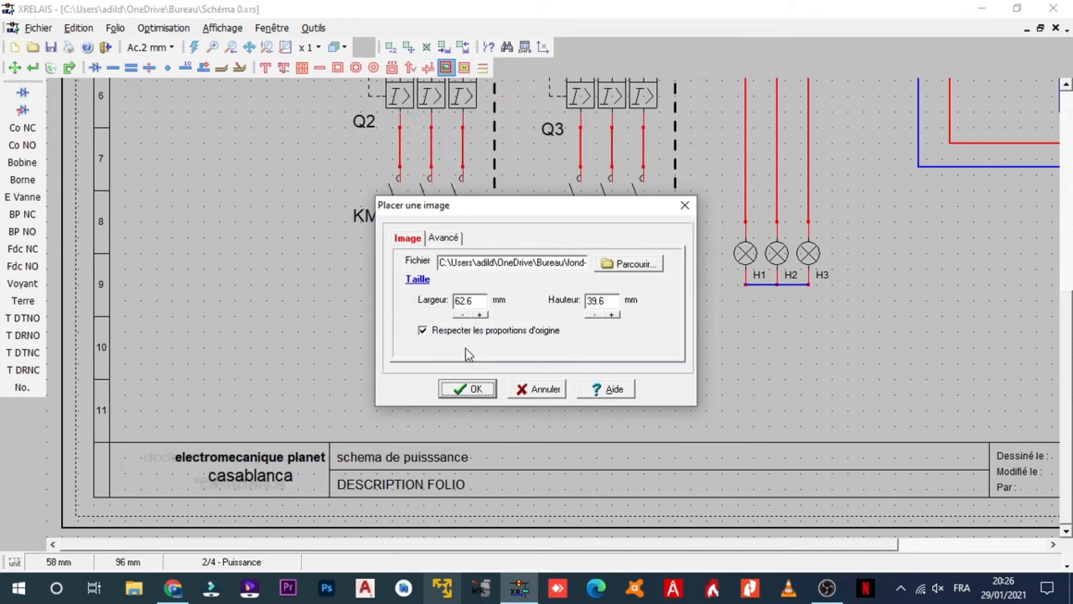
{"action": "left_click", "coordinate": [467, 386]}
{"action": "left_click", "coordinate": [126, 456]}
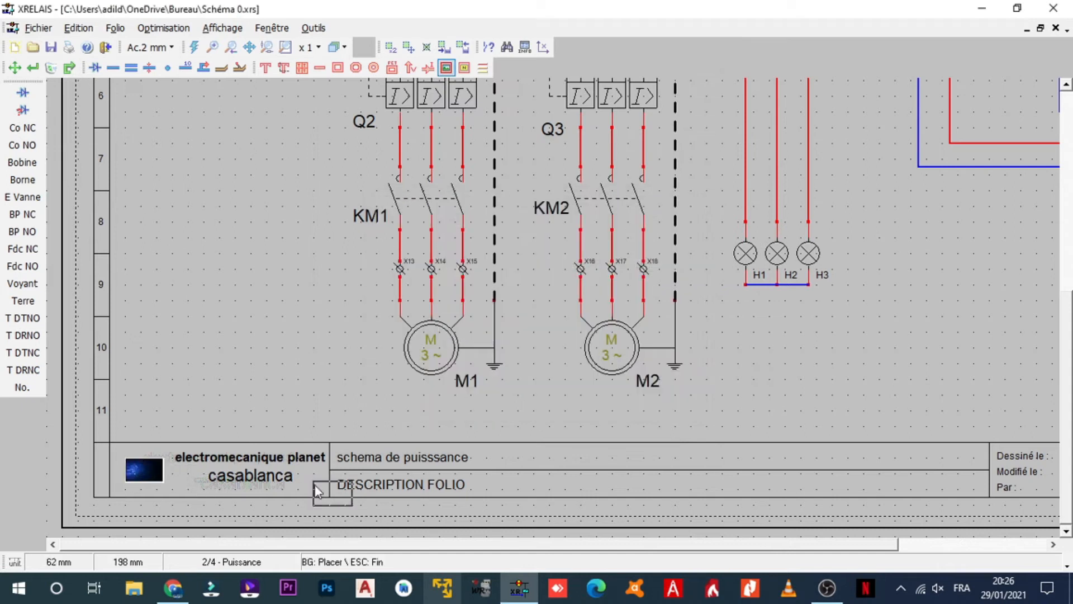
{"action": "left_click", "coordinate": [51, 47]}
- On folio 03 - commande, shift the title block's company lines right and set the "casablanca" text size to 5 mm
{"action": "left_click", "coordinate": [115, 28]}
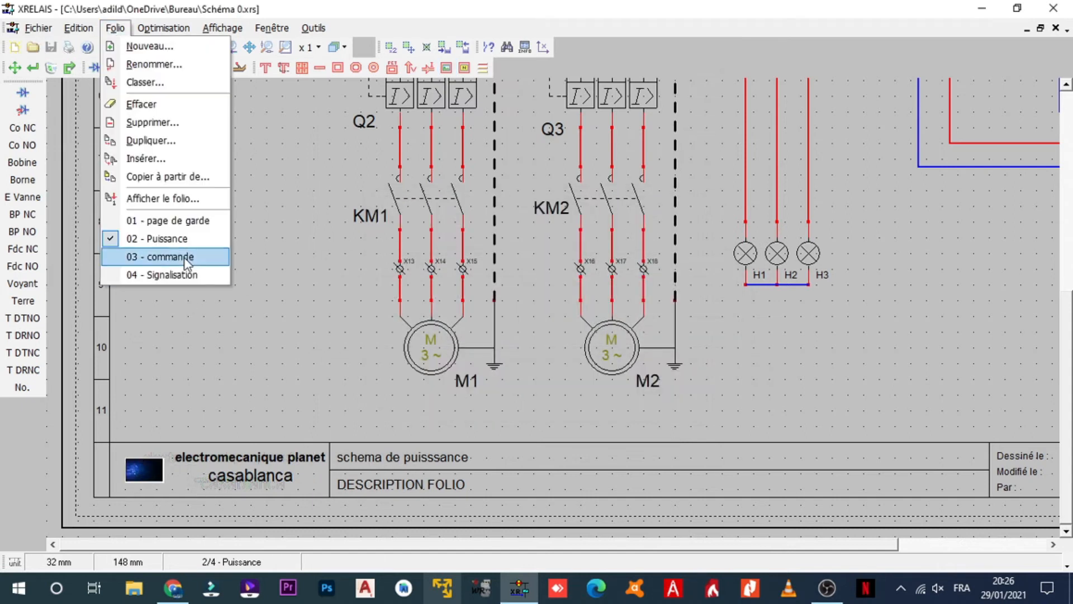
{"action": "left_click", "coordinate": [183, 256]}
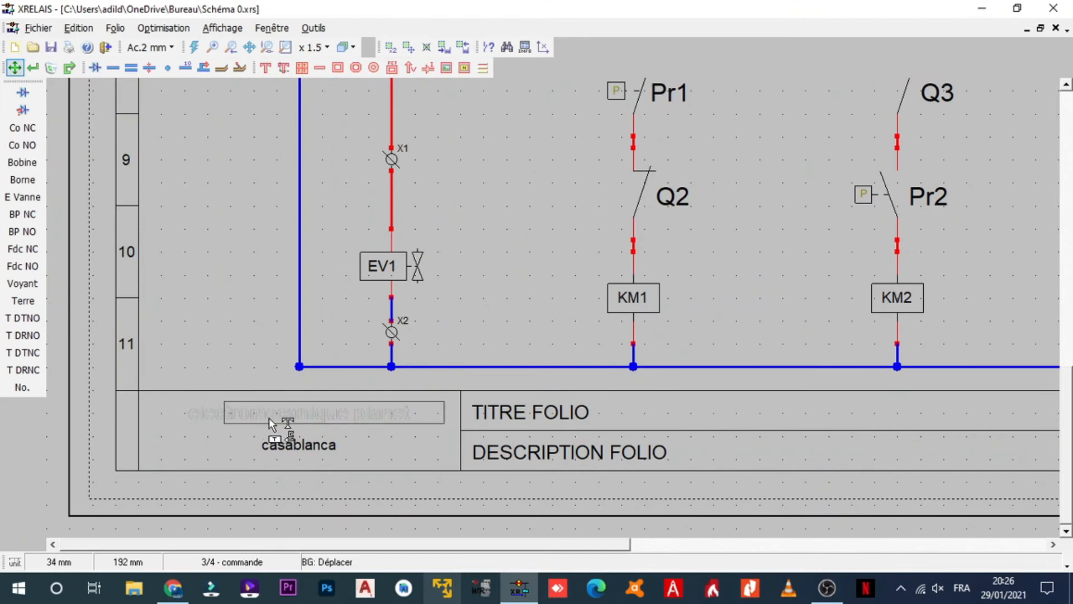
{"action": "double_click", "coordinate": [370, 445]}
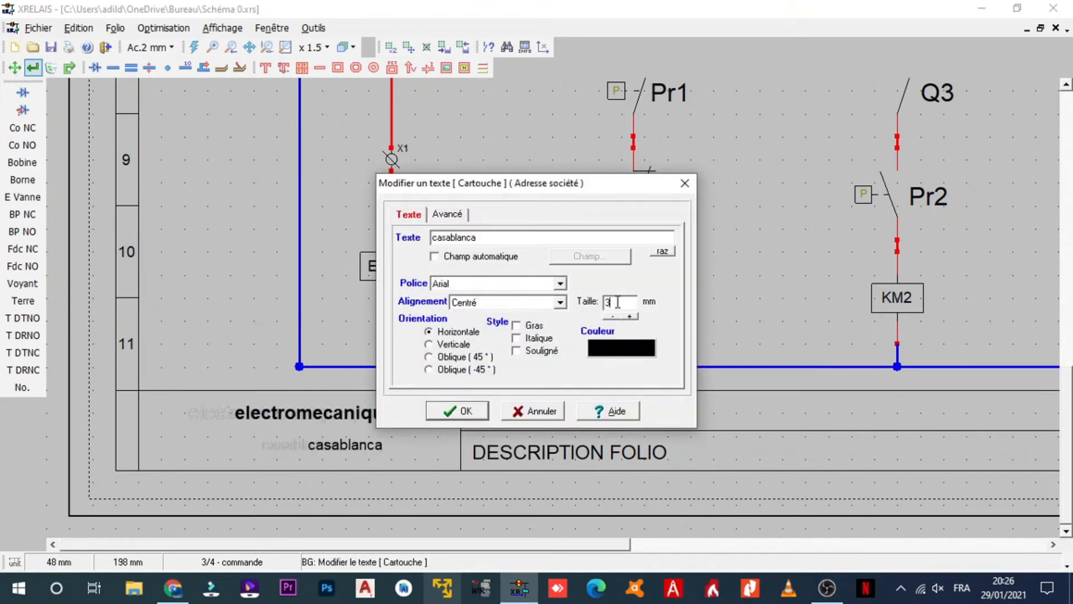
{"action": "left_click", "coordinate": [618, 302]}
{"action": "type", "text": "5"}
{"action": "key", "text": "Return"}
- Insert the blue image at 10 mm width beside the company name in folio 03's title block
{"action": "left_click", "coordinate": [446, 68]}
{"action": "left_click", "coordinate": [629, 264]}
{"action": "double_click", "coordinate": [488, 343]}
{"action": "double_click", "coordinate": [481, 301]}
{"action": "type", "text": "10"}
{"action": "key", "text": "Return"}
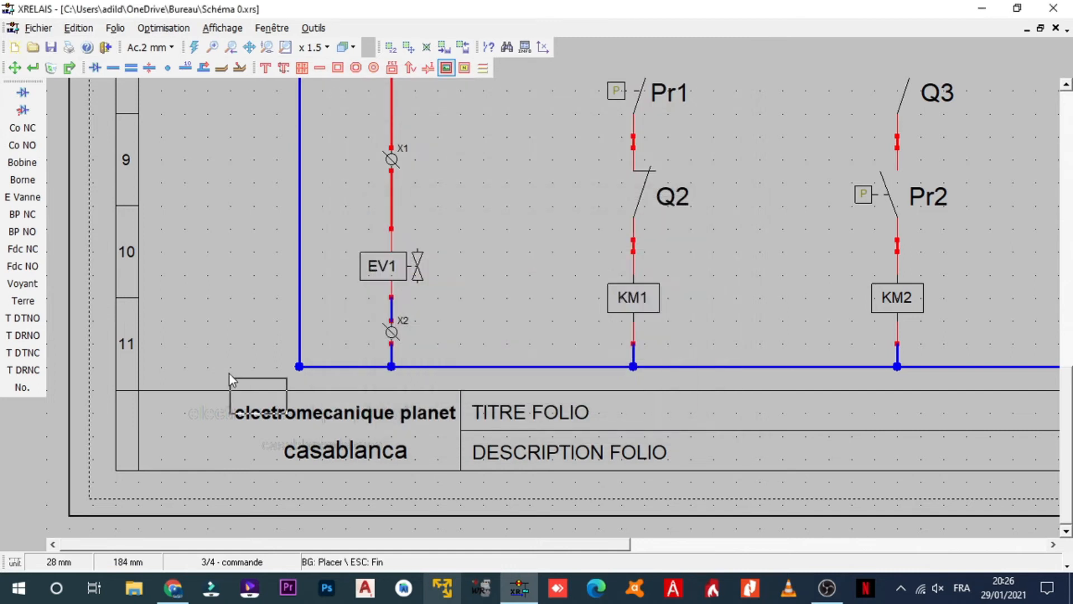
{"action": "left_click", "coordinate": [166, 416]}
- Replace the folio title in the title block of folio 03 with "Commande"
{"action": "scroll", "coordinate": [546, 440], "scroll_direction": "down", "scroll_amount": 2}
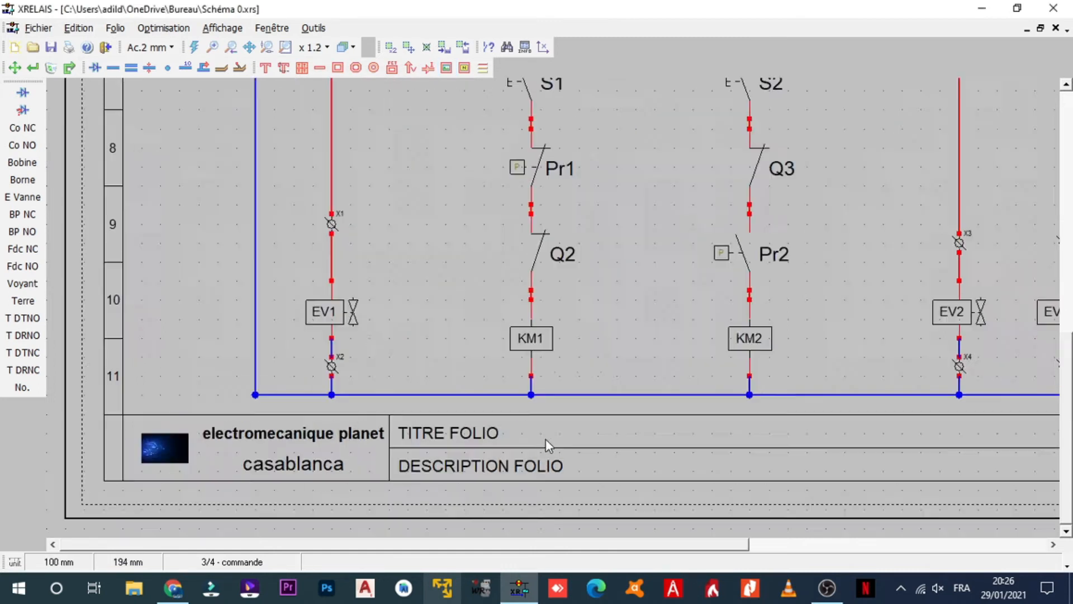
{"action": "left_click", "coordinate": [33, 69]}
{"action": "left_click", "coordinate": [396, 457]}
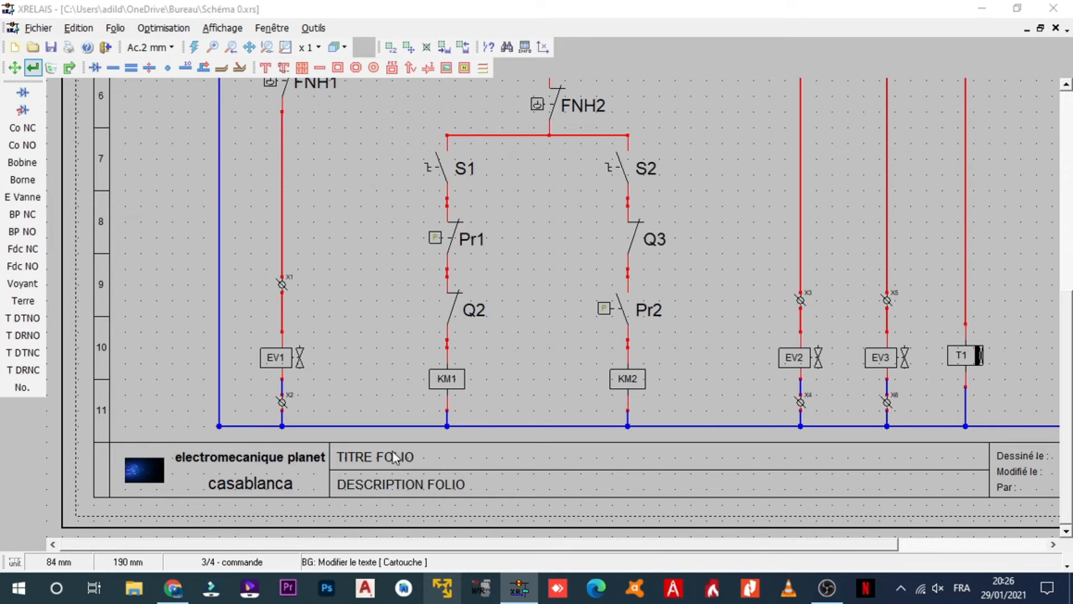
{"action": "left_click", "coordinate": [501, 237]}
{"action": "type", "text": "commande"}
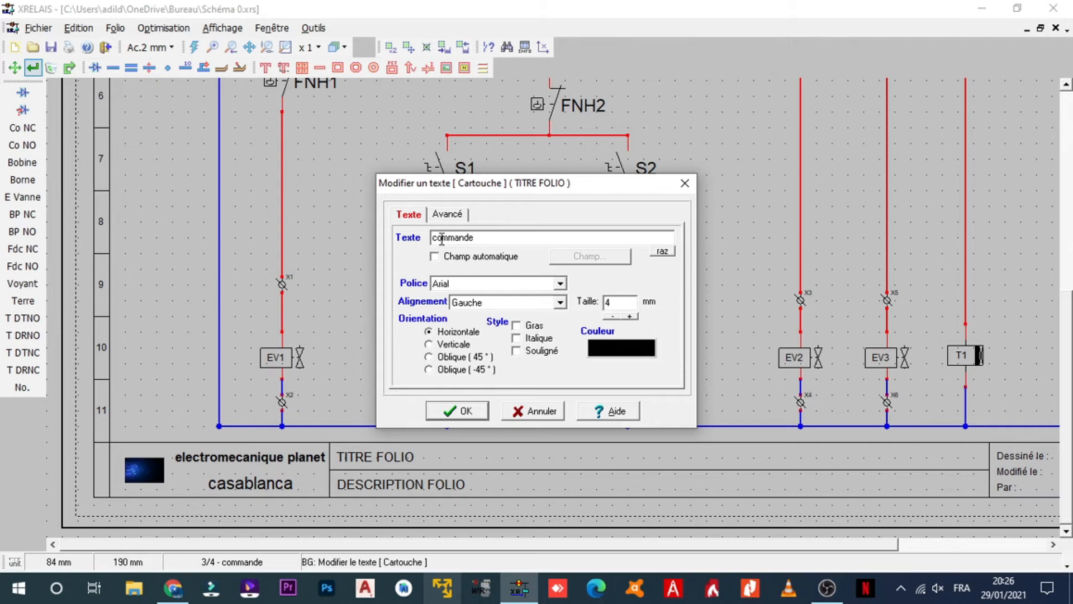
{"action": "type", "text": "Co"}
{"action": "left_click", "coordinate": [465, 411]}
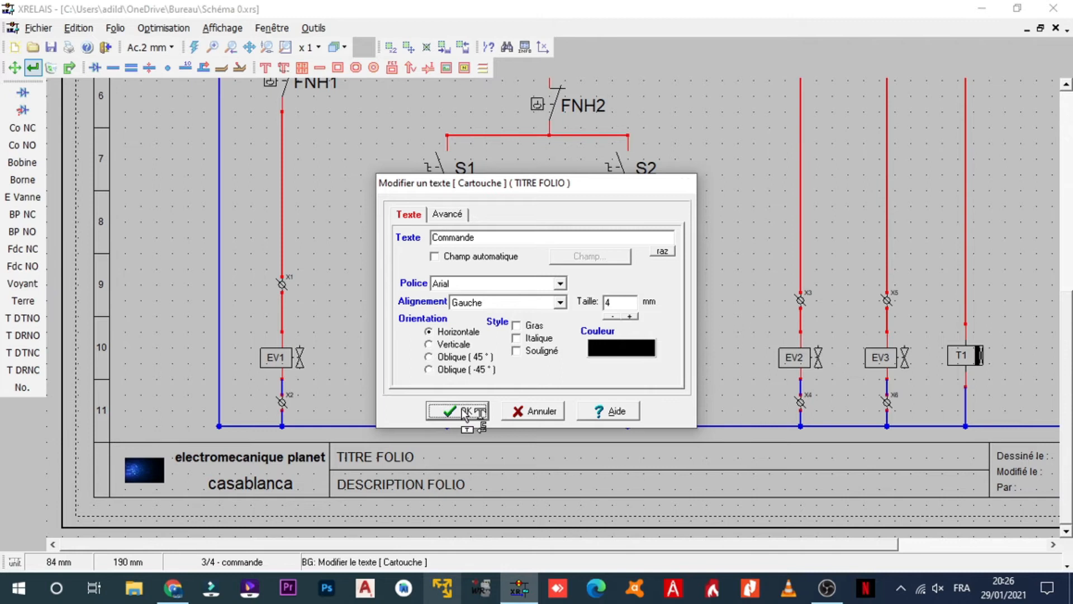
- Clear the folio description text from the title block of folio 03
{"action": "left_click", "coordinate": [372, 484]}
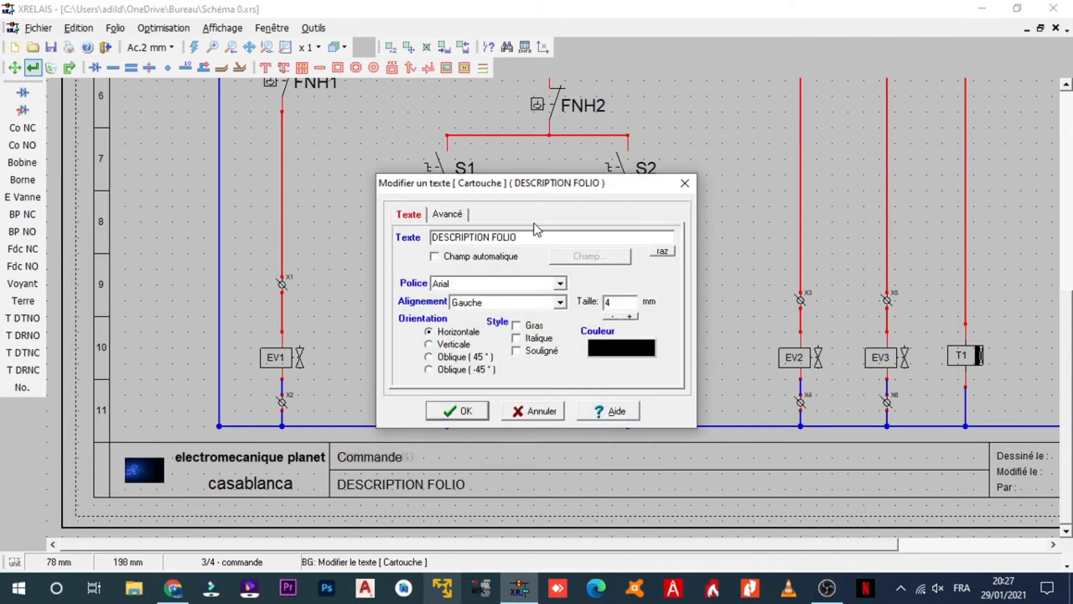
{"action": "left_click_drag", "start_coordinate": [534, 239], "coordinate": [431, 238]}
{"action": "key", "text": "BackSpace"}
{"action": "key", "text": "Return"}
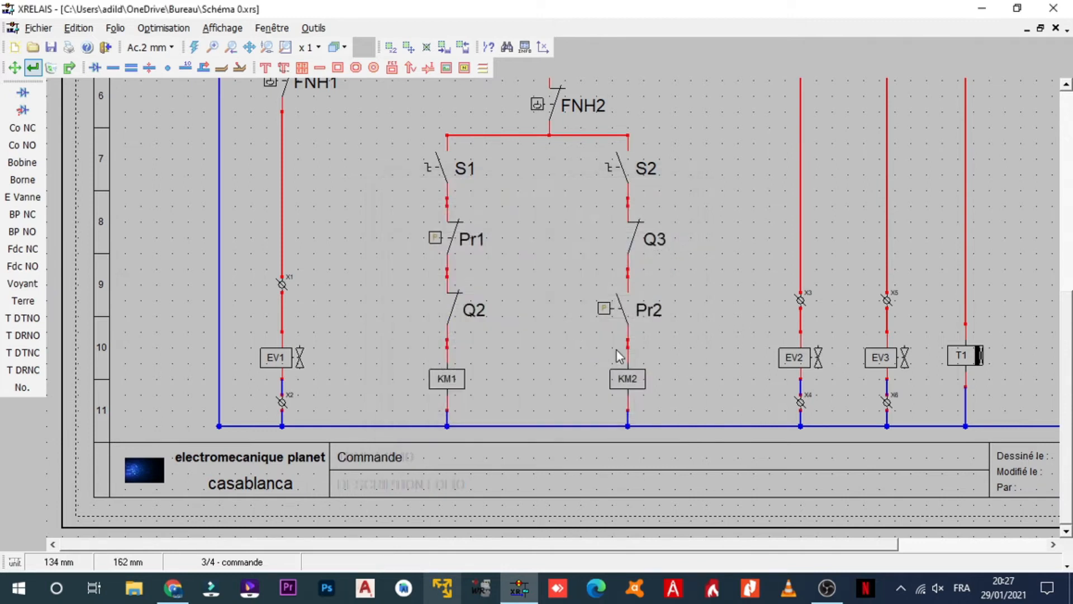
{"action": "scroll", "coordinate": [561, 419], "scroll_direction": "down", "scroll_amount": 3}
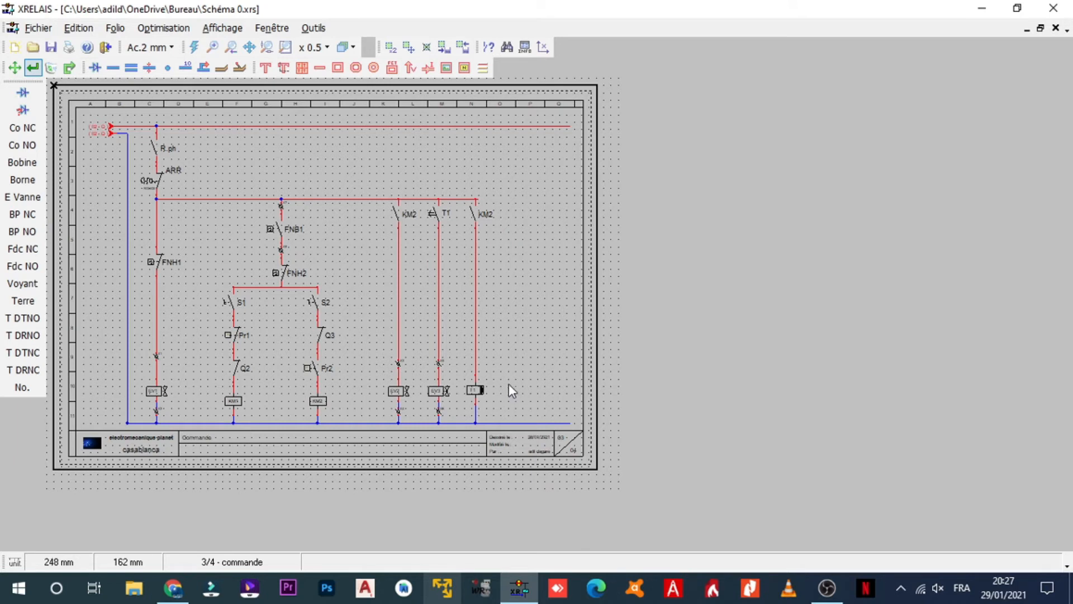
- Open folio 02 - Puissance and clear the folio description text from its title block
{"action": "left_click", "coordinate": [115, 28]}
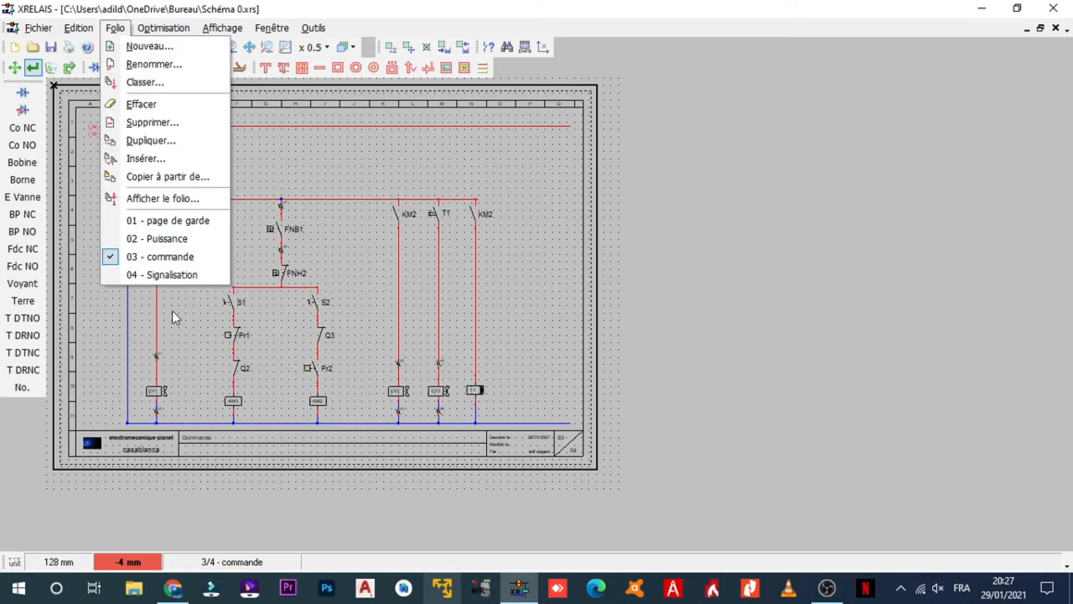
{"action": "left_click", "coordinate": [168, 239]}
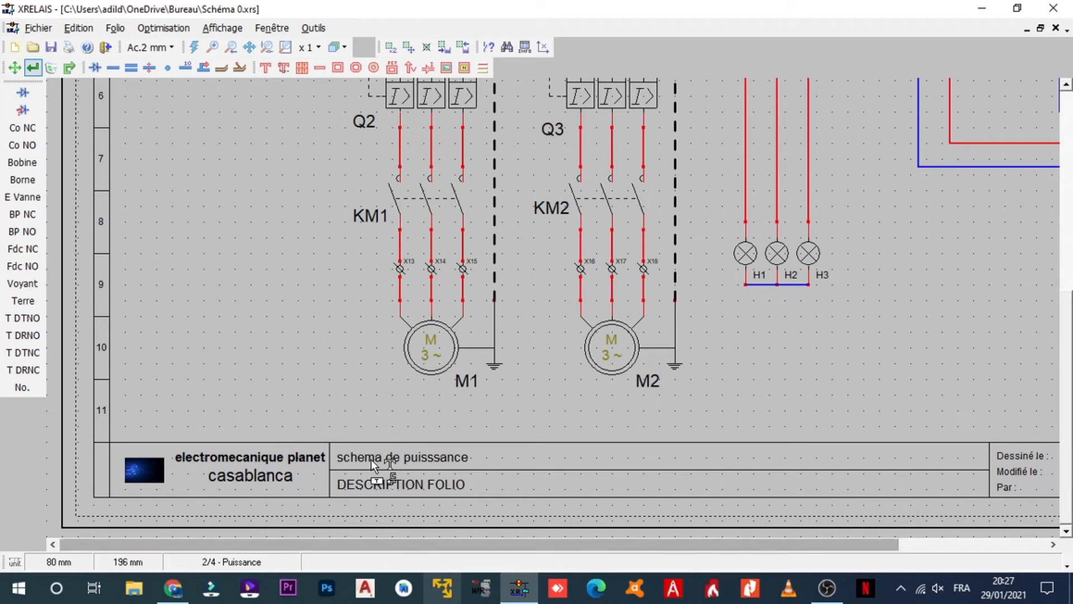
{"action": "double_click", "coordinate": [392, 494]}
{"action": "left_click_drag", "start_coordinate": [533, 234], "coordinate": [394, 237]}
{"action": "key", "text": "BackSpace"}
{"action": "key", "text": "Return"}
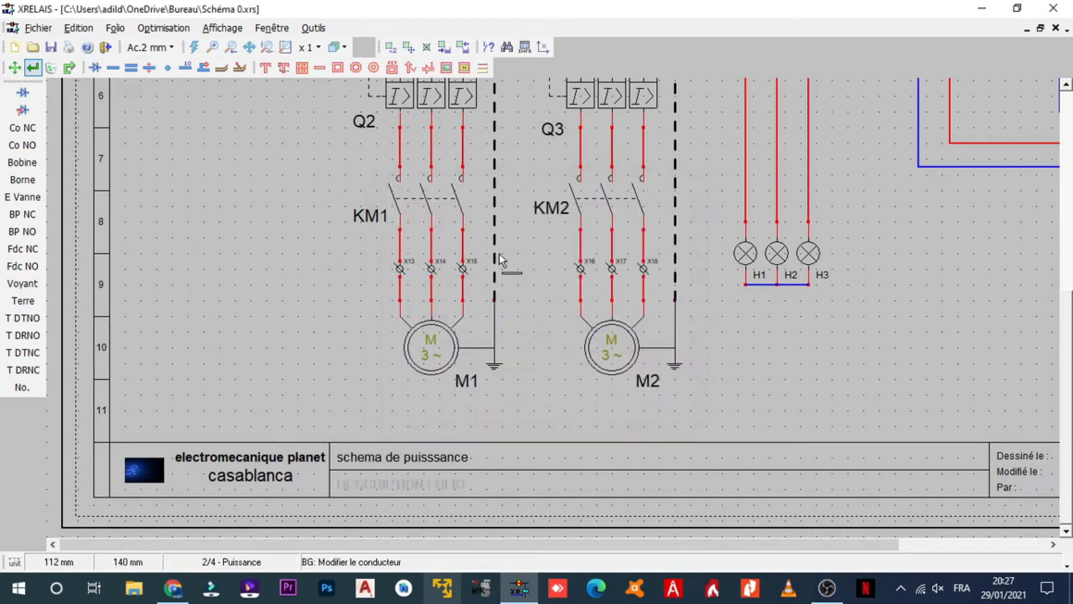
- Review the full power schematic and open folio 01 - page de garde
{"action": "scroll", "coordinate": [498, 254], "scroll_direction": "down", "scroll_amount": 2}
{"action": "scroll", "coordinate": [511, 268], "scroll_direction": "down", "scroll_amount": 1}
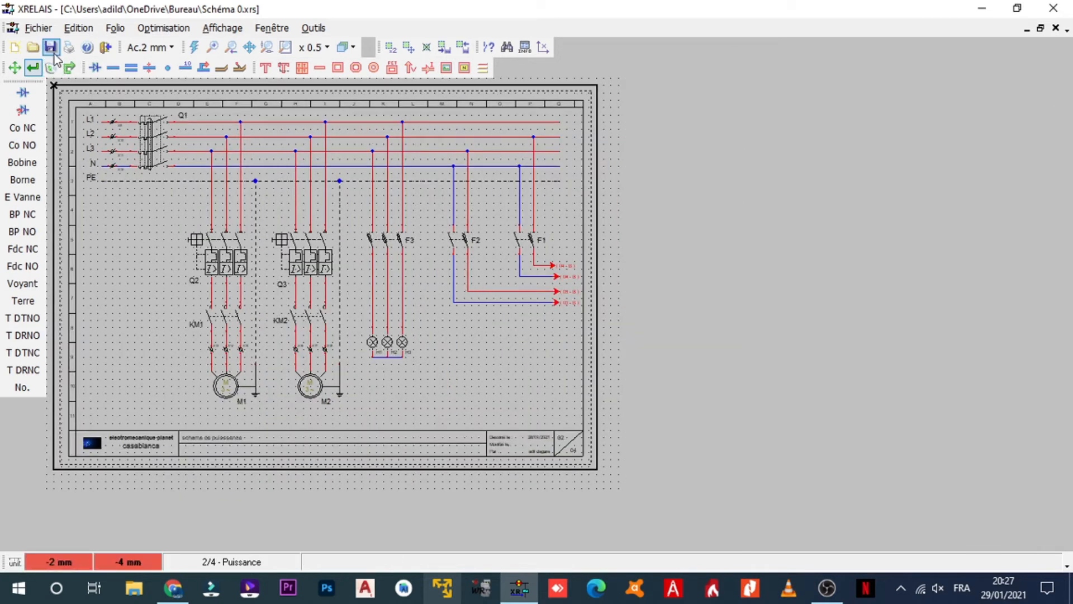
{"action": "left_click", "coordinate": [113, 29]}
{"action": "left_click", "coordinate": [150, 219]}
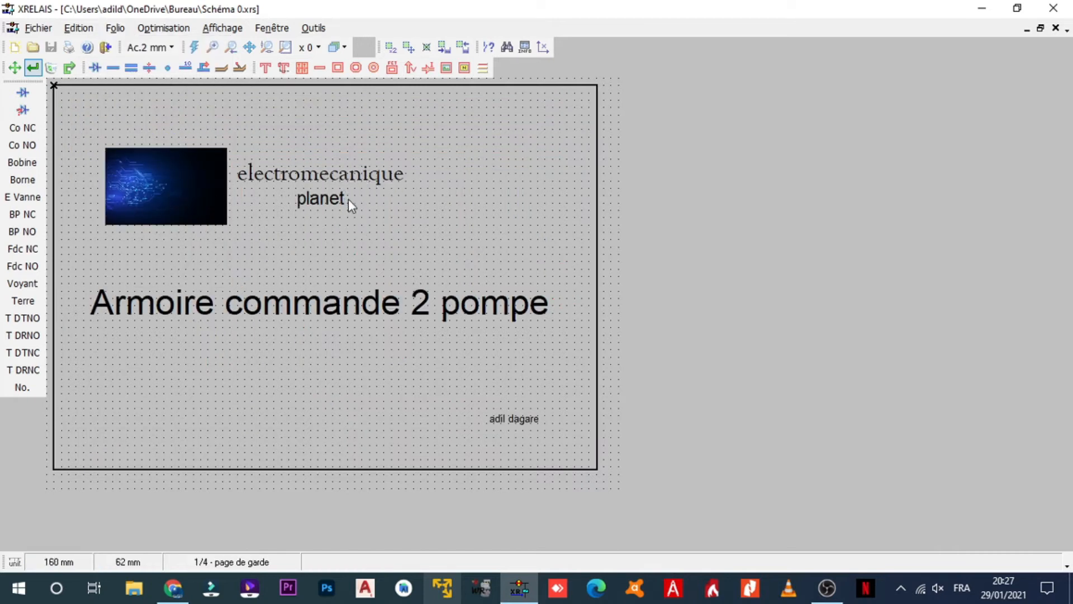
- Move the logo and company name block nearer the centre above the cover title, and place the author's name directly under "planet"
{"action": "right_click", "coordinate": [547, 147]}
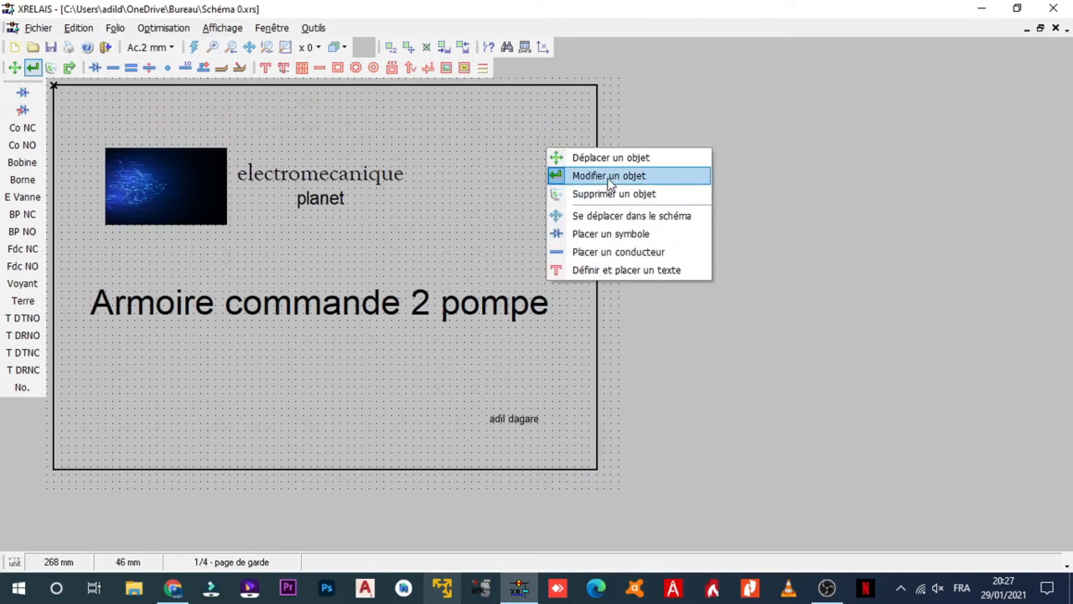
{"action": "left_click", "coordinate": [559, 154]}
{"action": "right_click", "coordinate": [517, 144]}
{"action": "left_click", "coordinate": [559, 230]}
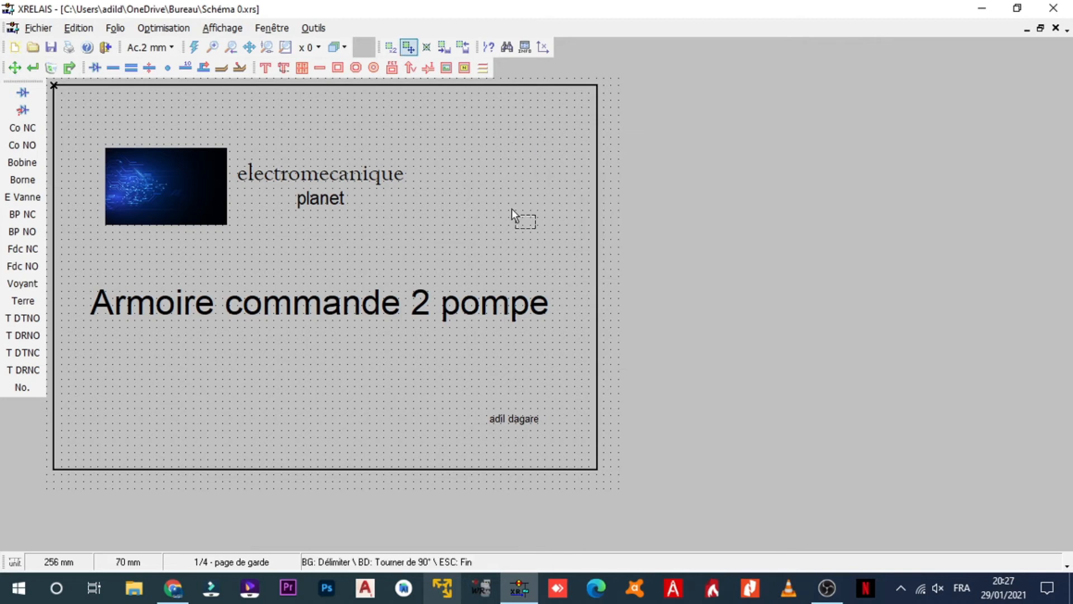
{"action": "left_click_drag", "start_coordinate": [351, 141], "coordinate": [76, 267]}
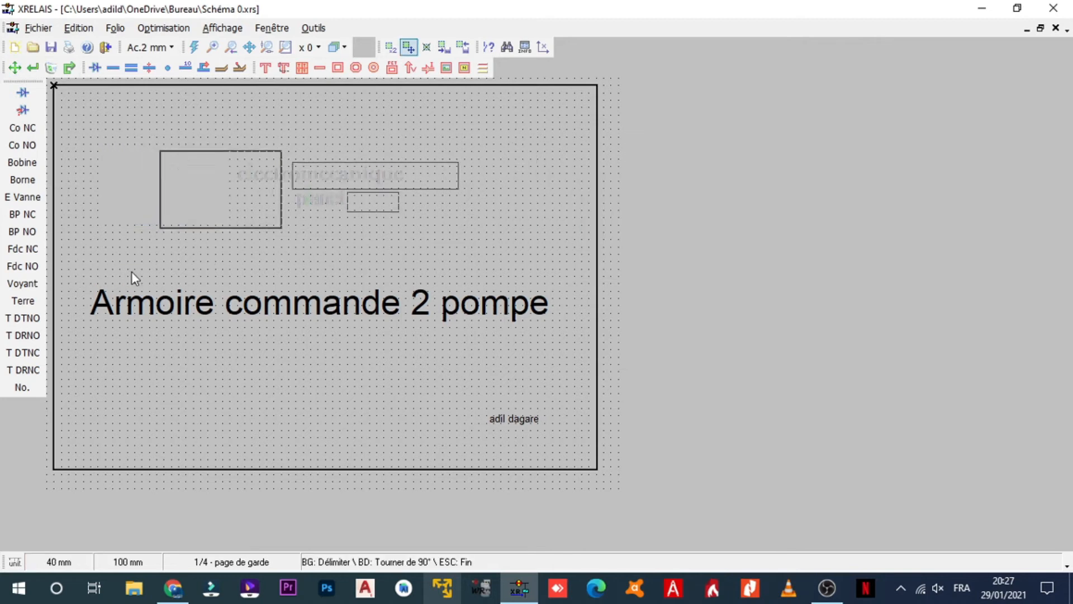
{"action": "left_click", "coordinate": [154, 299]}
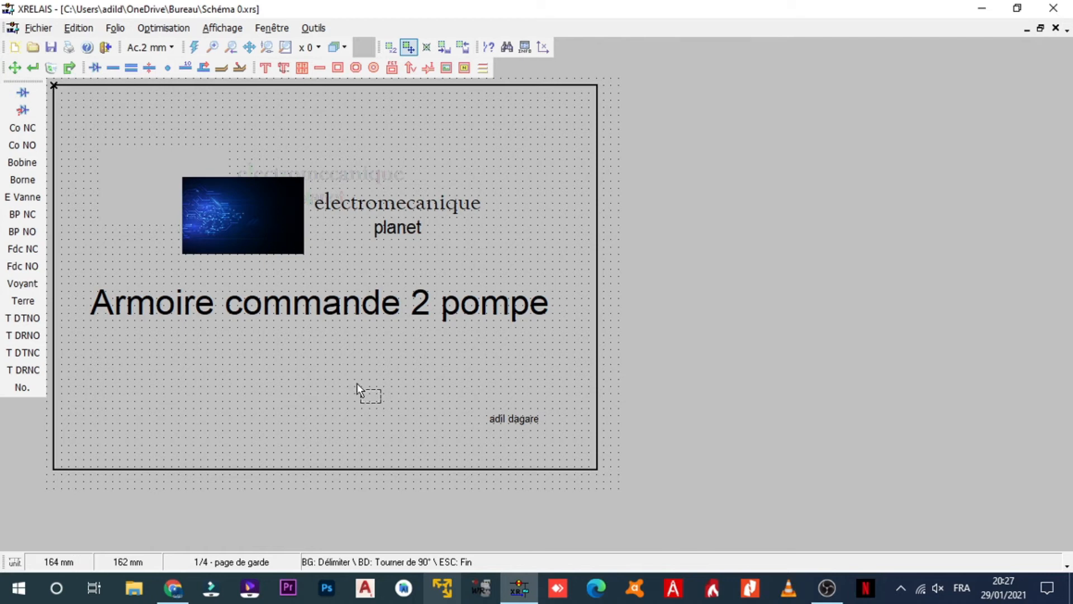
{"action": "left_click_drag", "start_coordinate": [547, 413], "coordinate": [478, 447]}
{"action": "left_click", "coordinate": [361, 280]}
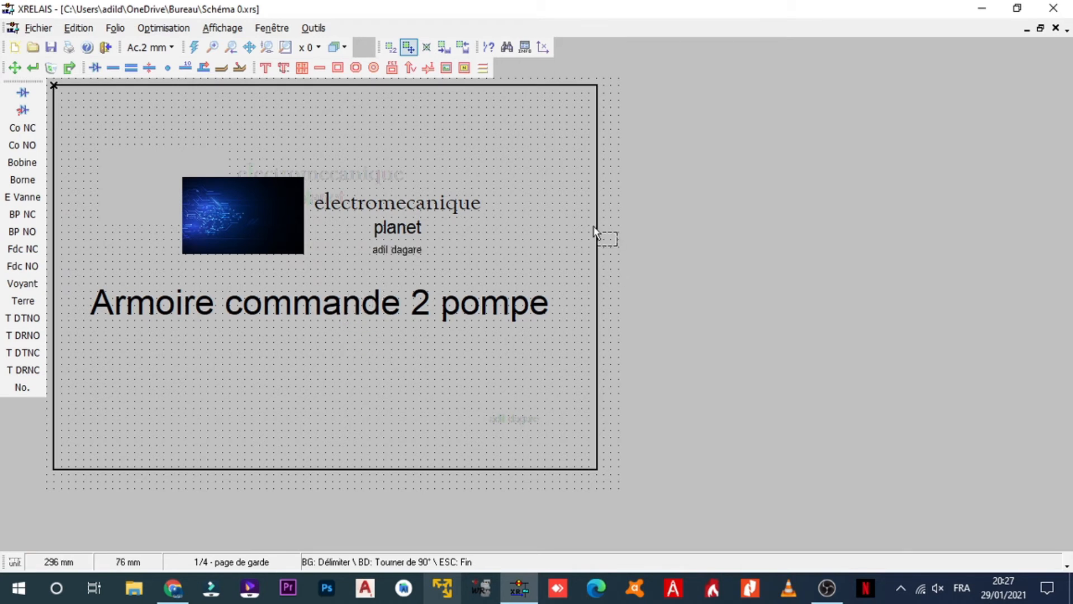
- Shift the logo, company name, author's name and title together slightly down the cover page and save the schematic
{"action": "left_click_drag", "start_coordinate": [74, 134], "coordinate": [557, 427]}
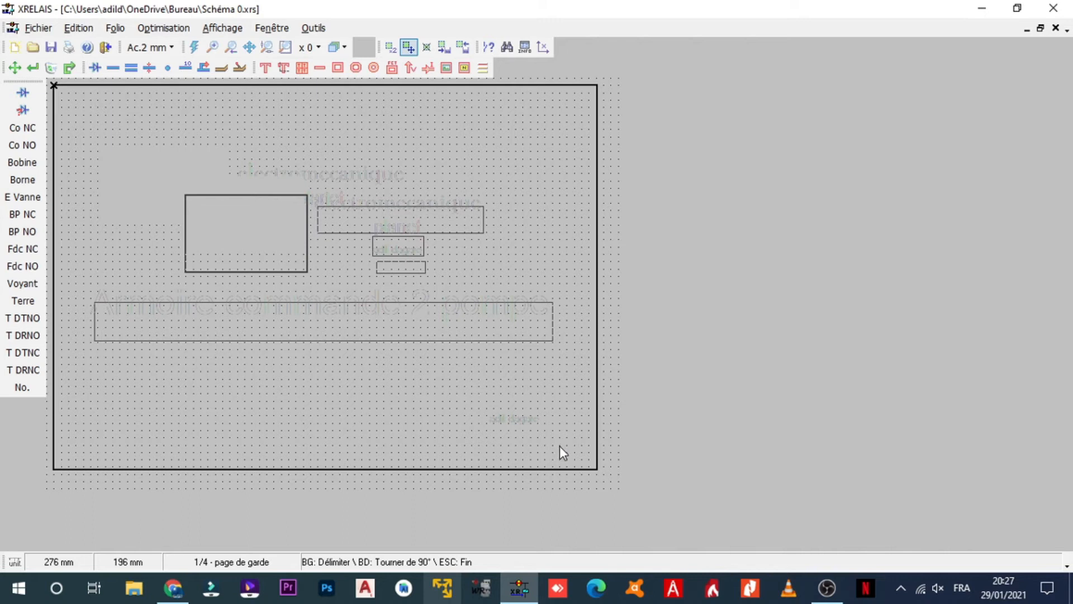
{"action": "left_click", "coordinate": [559, 445]}
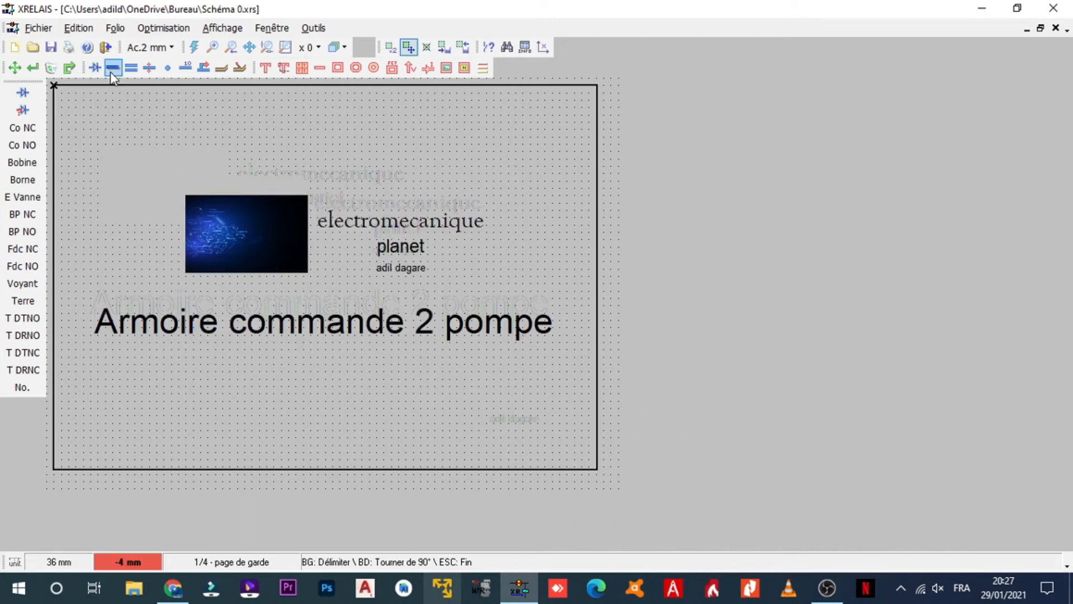
{"action": "left_click", "coordinate": [51, 47]}
- Open folio 03 - commande and folio 04 - Signalisation in turn to check their circuits and title blocks
{"action": "left_click", "coordinate": [115, 28]}
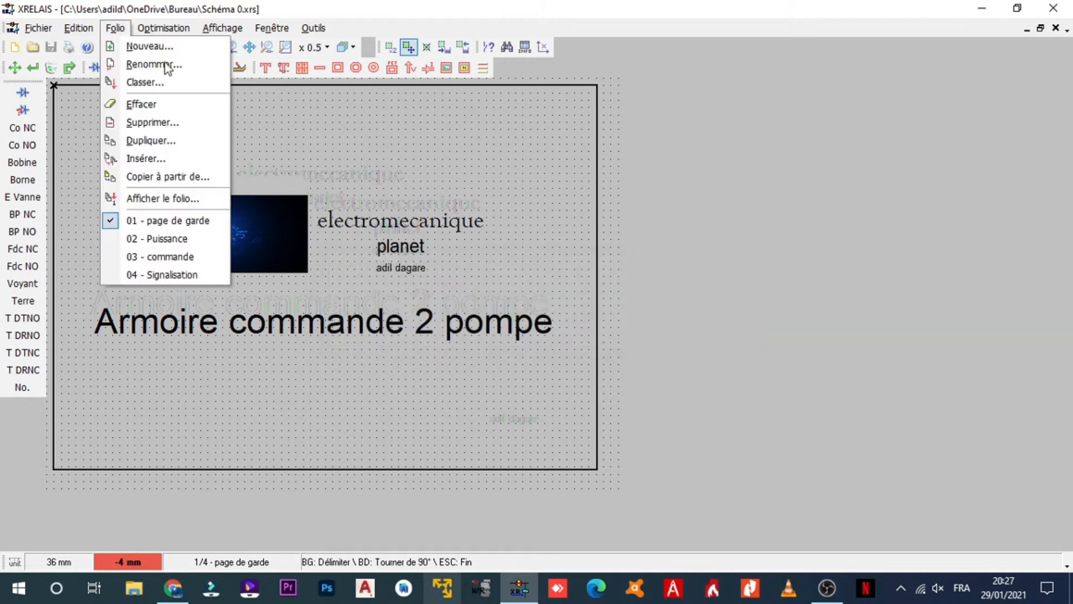
{"action": "left_click", "coordinate": [154, 256]}
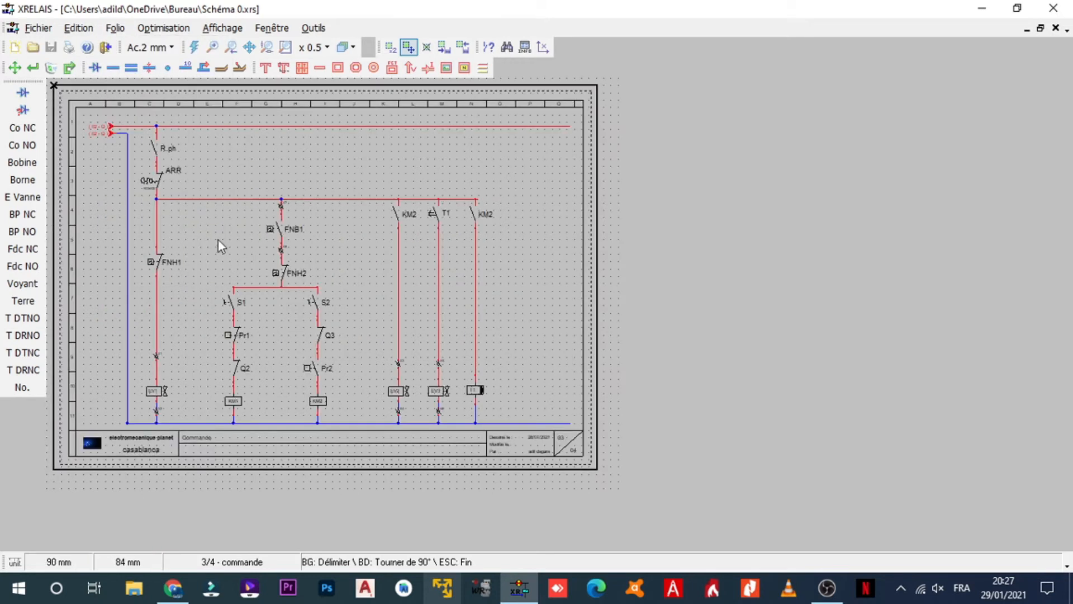
{"action": "left_click", "coordinate": [113, 31]}
{"action": "left_click", "coordinate": [173, 274]}
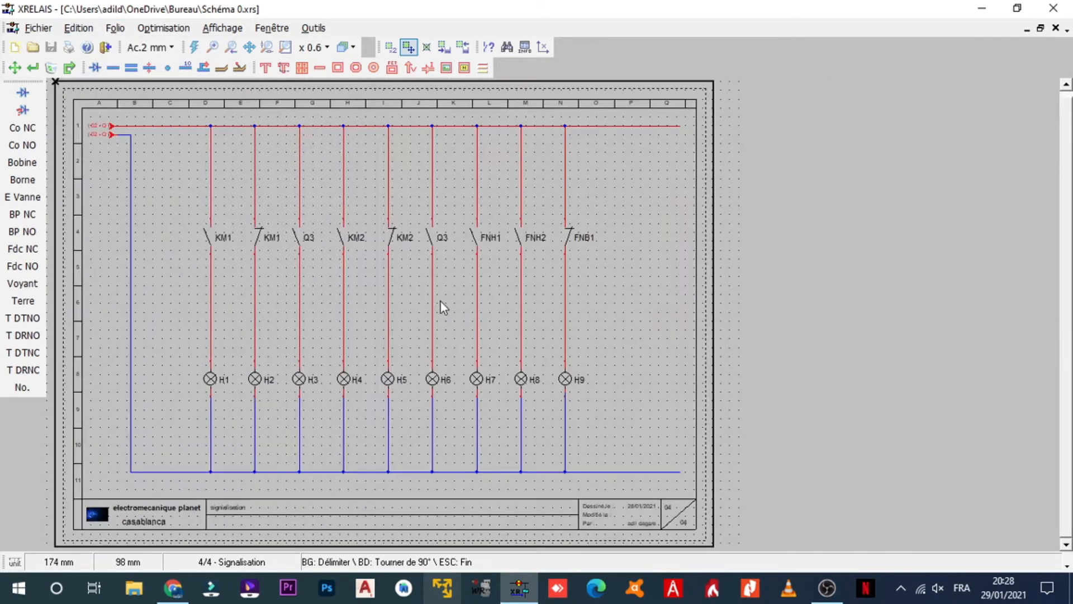
{"action": "scroll", "coordinate": [443, 308], "scroll_direction": "down", "scroll_amount": 1}
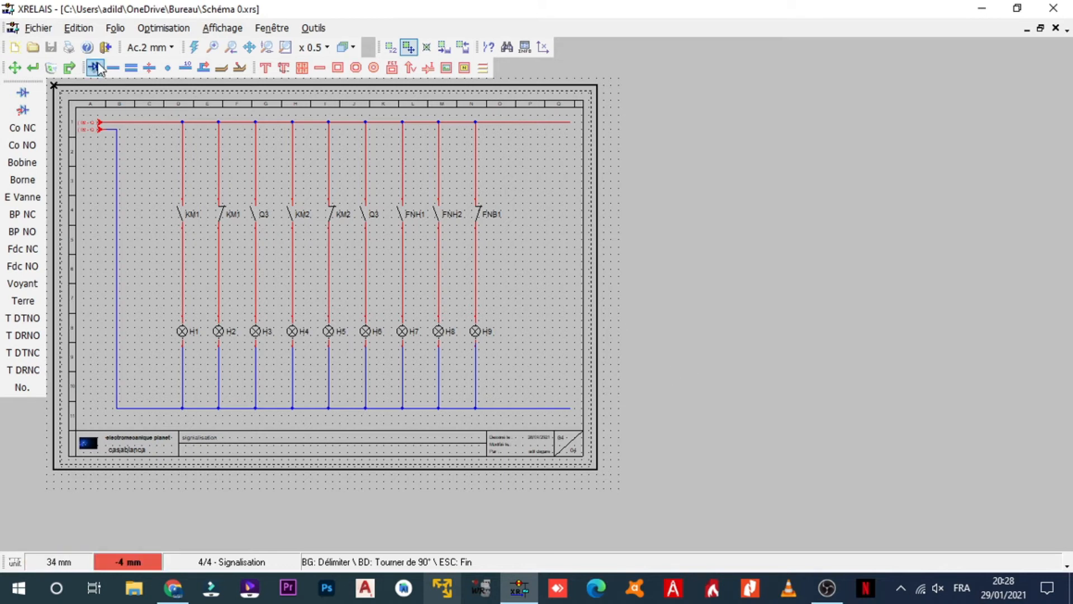
- Return to folio 03 - commande and examine the control circuit, from the valve and contactor coils up to the supply contacts
{"action": "left_click", "coordinate": [116, 28]}
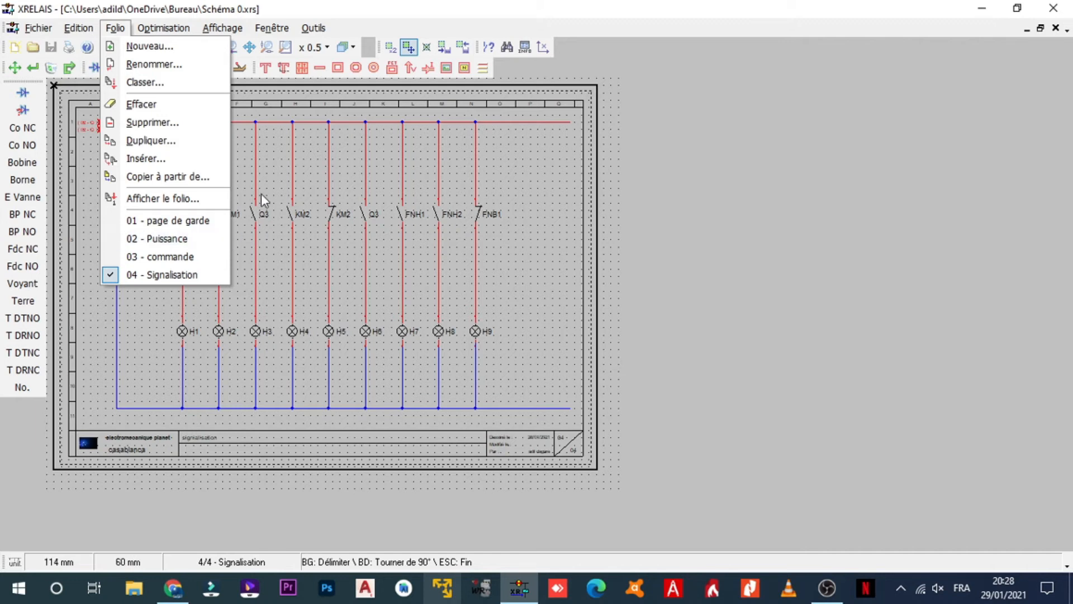
{"action": "left_click", "coordinate": [115, 28]}
{"action": "left_click", "coordinate": [79, 28]}
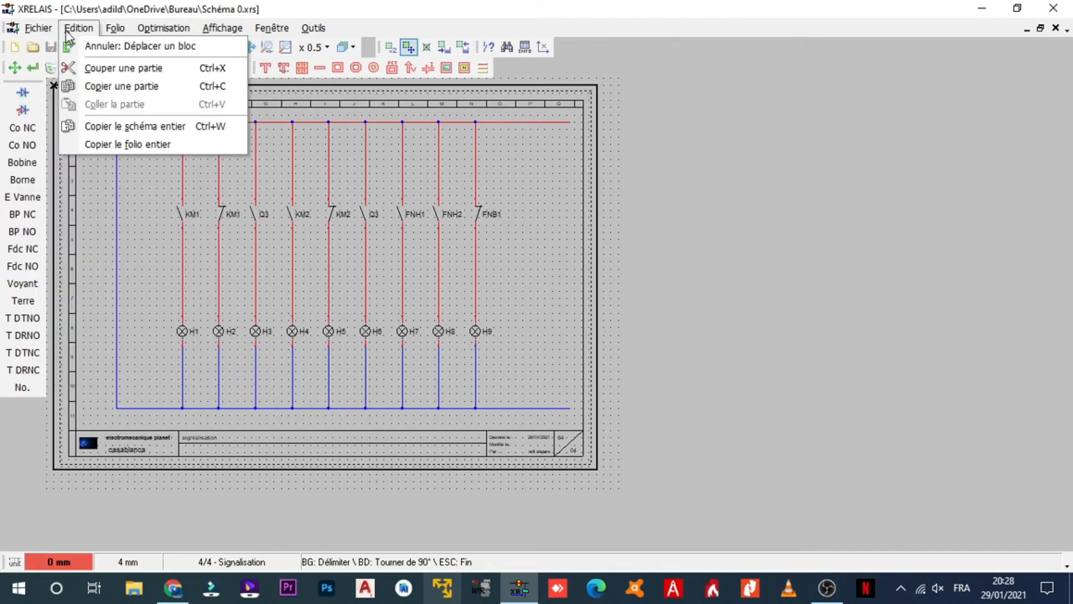
{"action": "left_click", "coordinate": [115, 28]}
{"action": "left_click", "coordinate": [114, 28]}
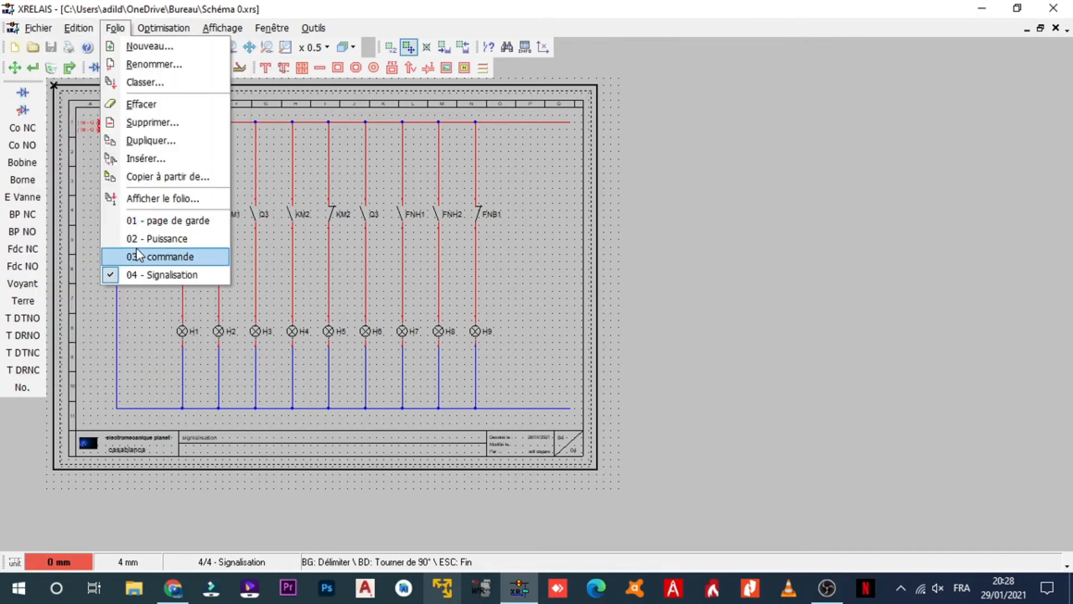
{"action": "left_click", "coordinate": [164, 254]}
{"action": "scroll", "coordinate": [185, 369], "scroll_direction": "up", "scroll_amount": 4}
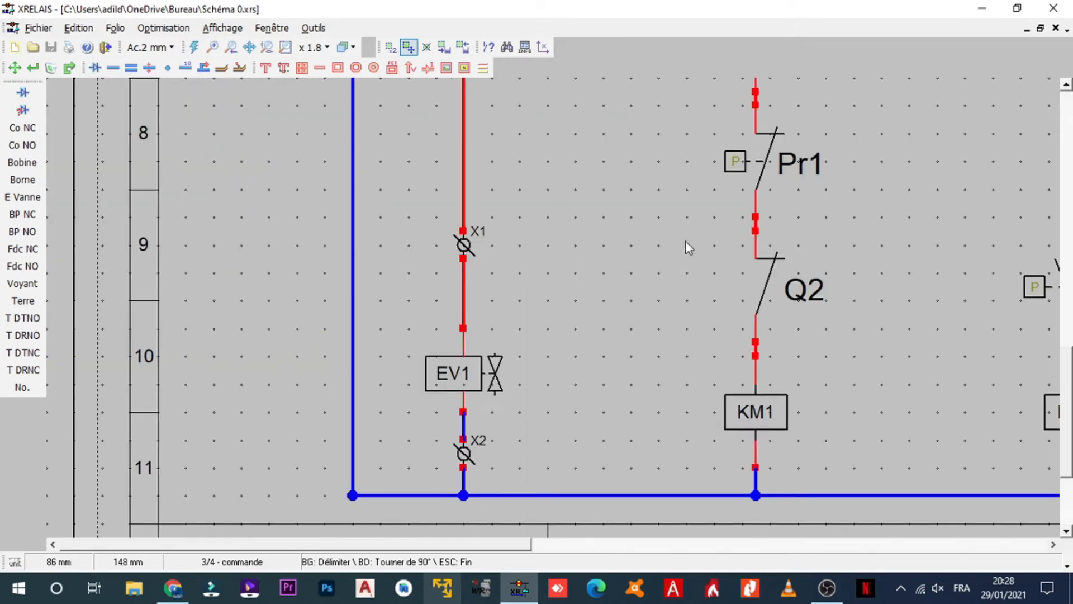
{"action": "scroll", "coordinate": [685, 241], "scroll_direction": "down", "scroll_amount": 1}
{"action": "scroll", "coordinate": [456, 280], "scroll_direction": "down", "scroll_amount": 2}
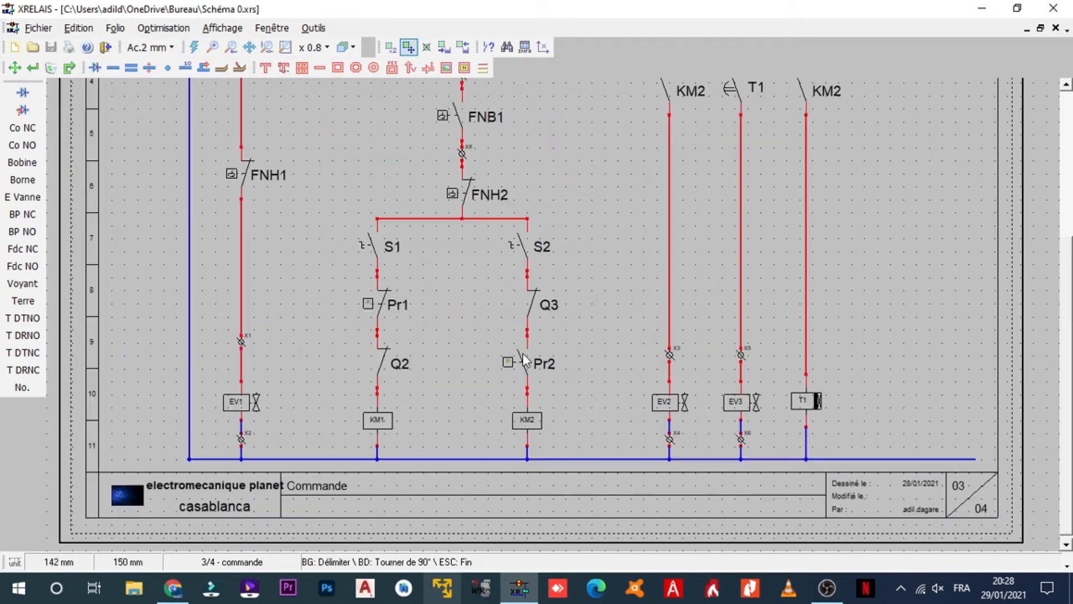
{"action": "scroll", "coordinate": [242, 453], "scroll_direction": "up", "scroll_amount": 1}
{"action": "scroll", "coordinate": [335, 381], "scroll_direction": "down", "scroll_amount": 1}
{"action": "scroll", "coordinate": [689, 361], "scroll_direction": "up", "scroll_amount": 1}
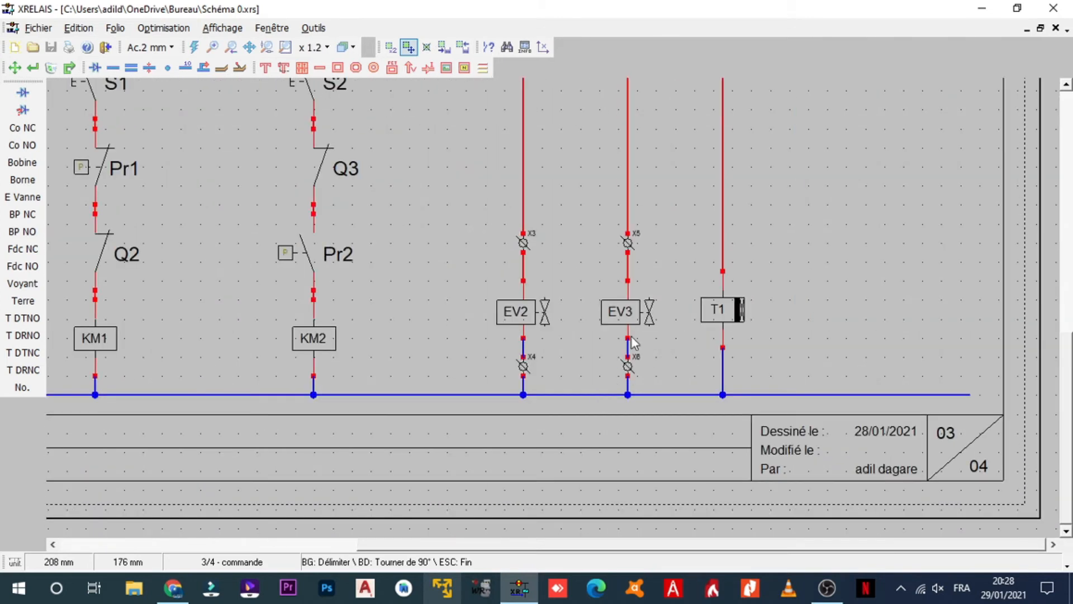
{"action": "scroll", "coordinate": [622, 361], "scroll_direction": "down", "scroll_amount": 1}
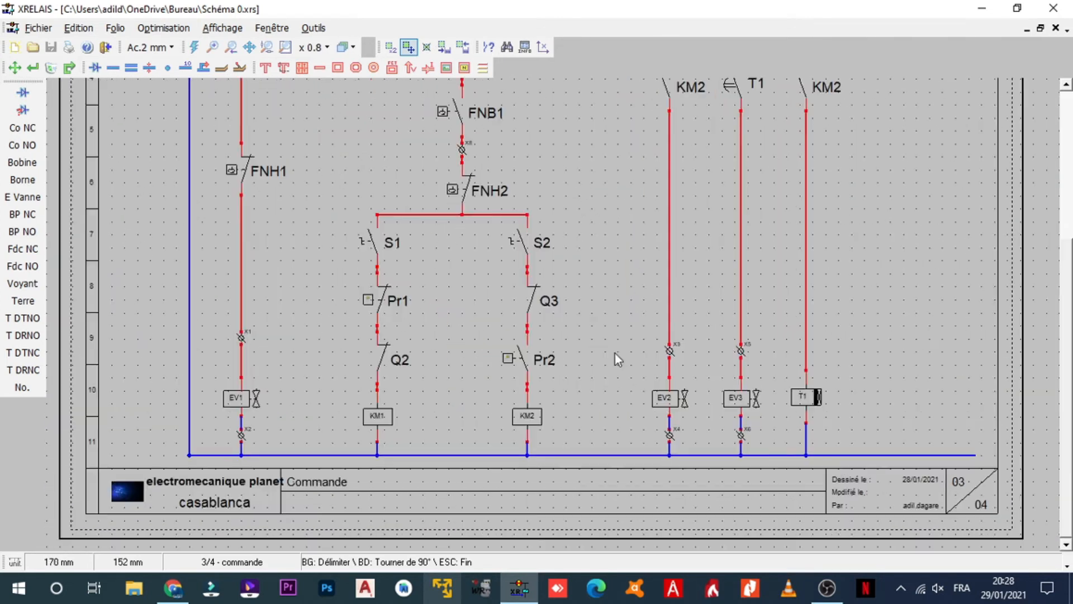
{"action": "scroll", "coordinate": [609, 352], "scroll_direction": "down", "scroll_amount": 1}
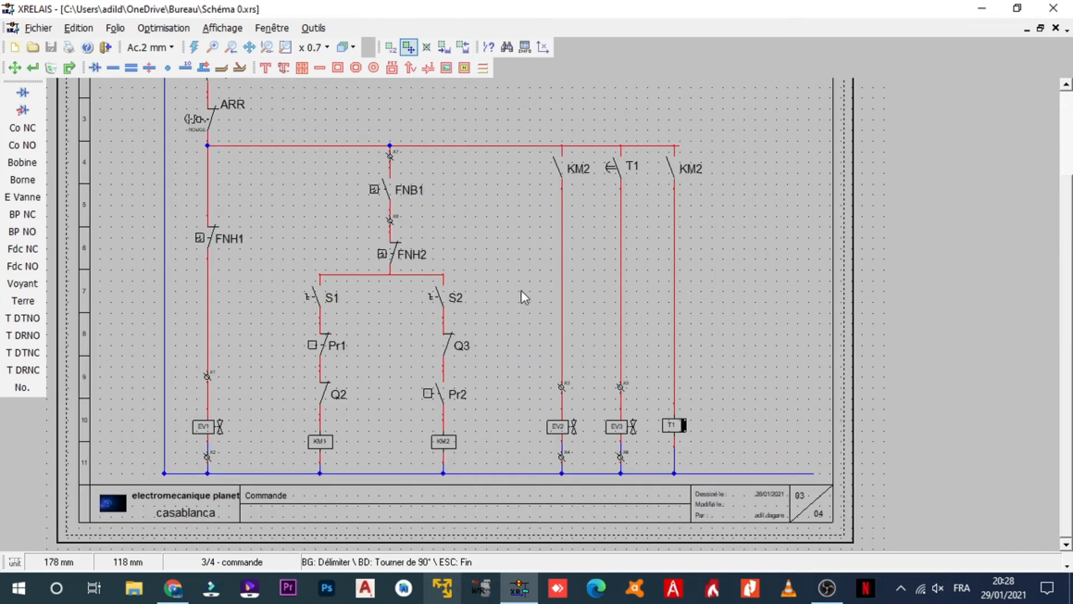
{"action": "scroll", "coordinate": [345, 224], "scroll_direction": "down", "scroll_amount": 1}
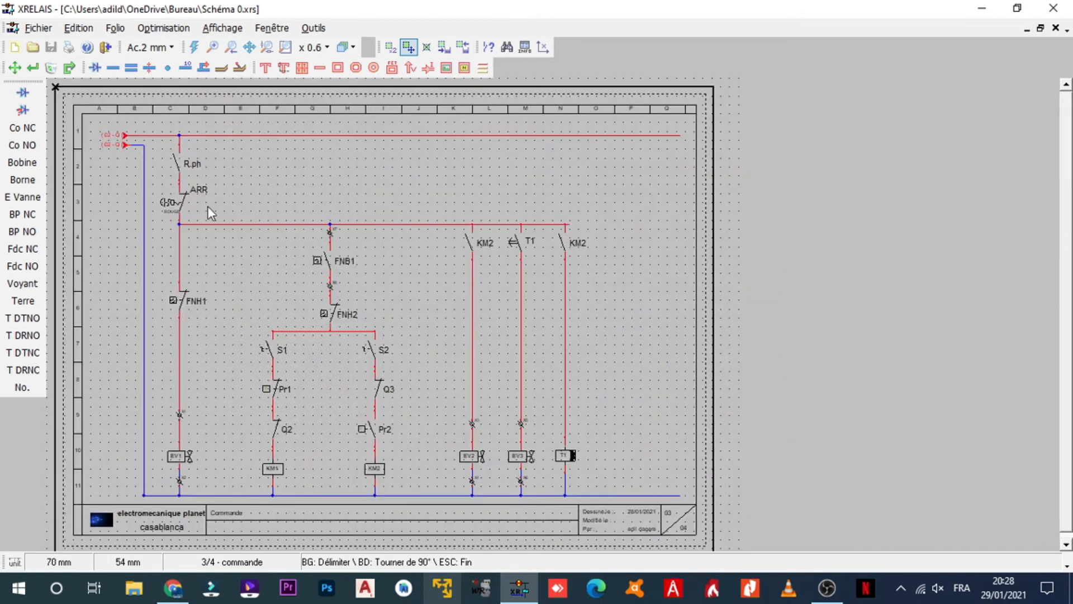
{"action": "scroll", "coordinate": [179, 219], "scroll_direction": "up", "scroll_amount": 3}
{"action": "scroll", "coordinate": [317, 365], "scroll_direction": "down", "scroll_amount": 2}
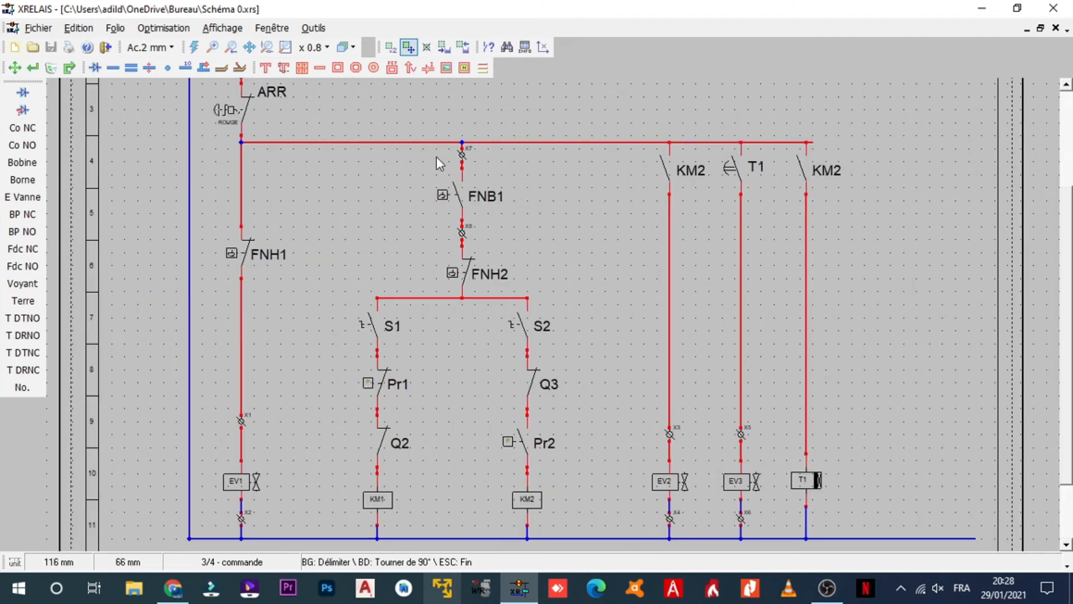
{"action": "scroll", "coordinate": [479, 163], "scroll_direction": "up", "scroll_amount": 2}
{"action": "scroll", "coordinate": [749, 467], "scroll_direction": "down", "scroll_amount": 1}
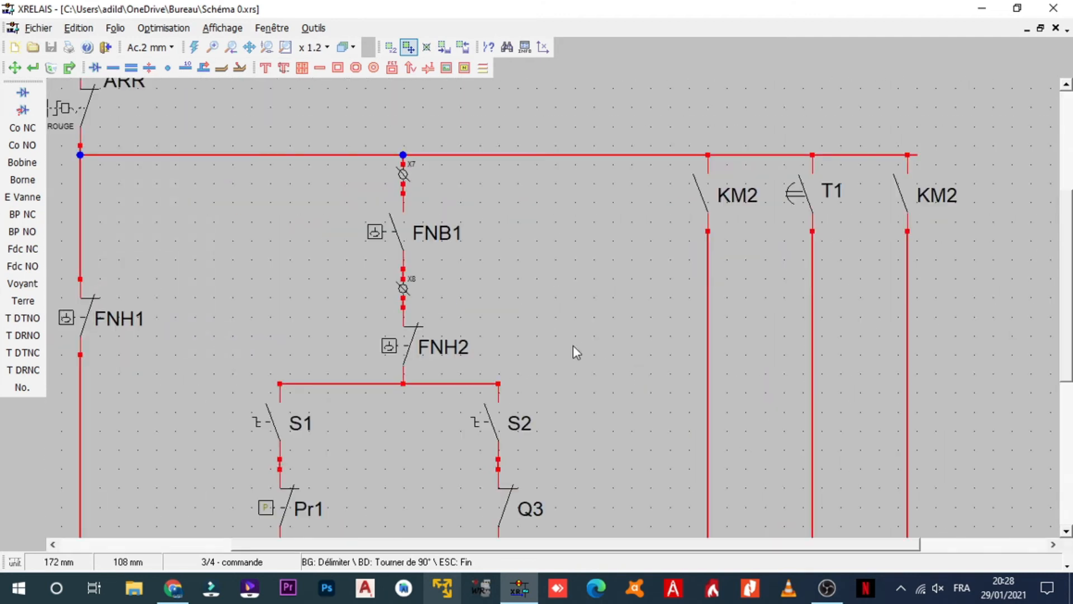
{"action": "scroll", "coordinate": [405, 206], "scroll_direction": "up", "scroll_amount": 1}
{"action": "scroll", "coordinate": [455, 246], "scroll_direction": "down", "scroll_amount": 4}
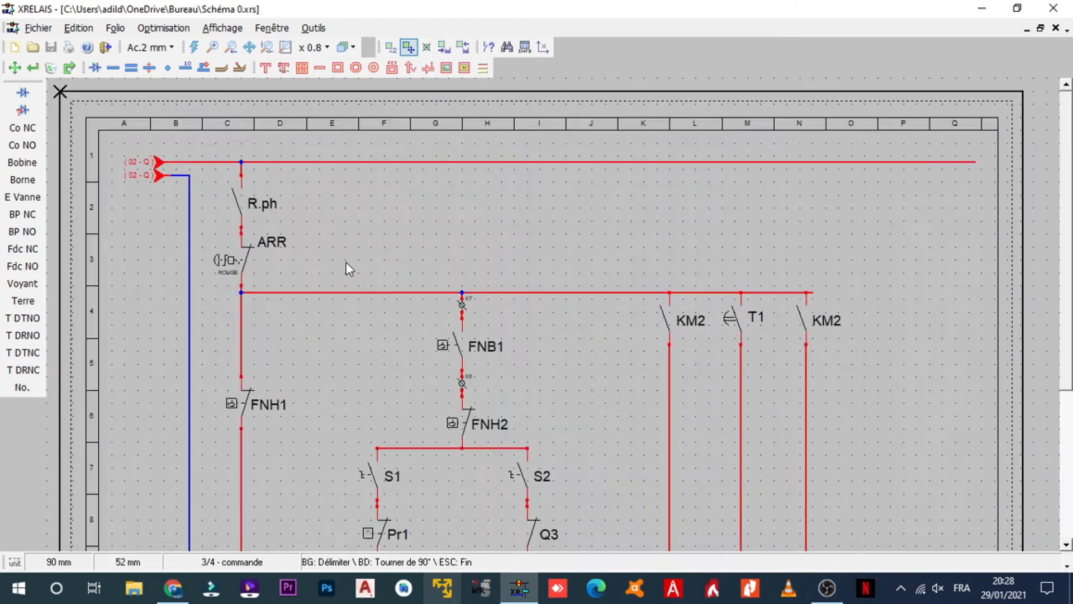
{"action": "left_click", "coordinate": [115, 27]}
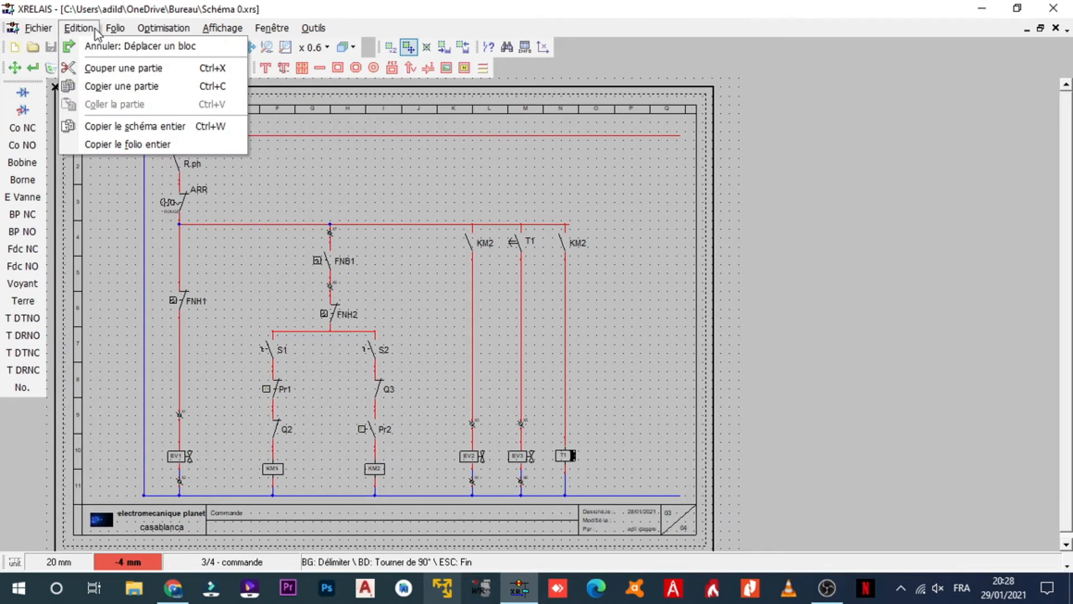
{"action": "mouse_move", "coordinate": [150, 32]}
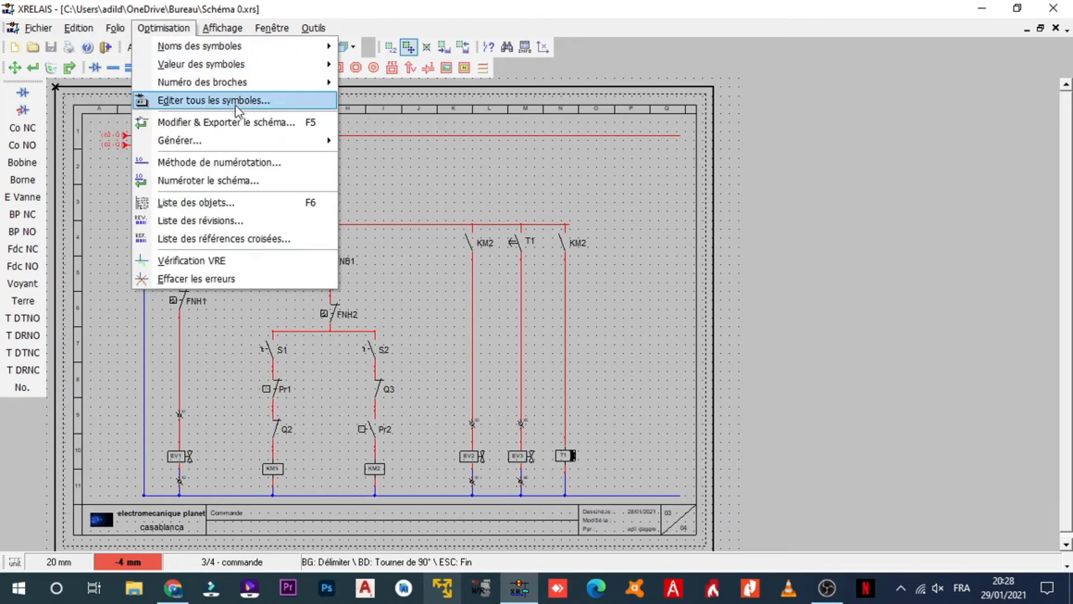
{"action": "mouse_move", "coordinate": [253, 141]}
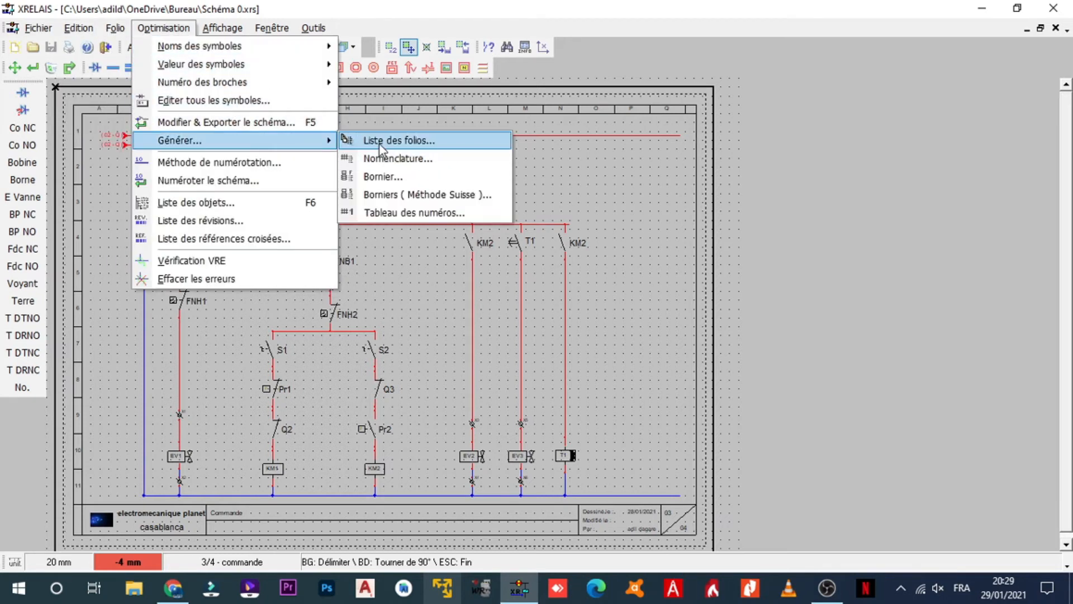
{"action": "left_click", "coordinate": [575, 169]}
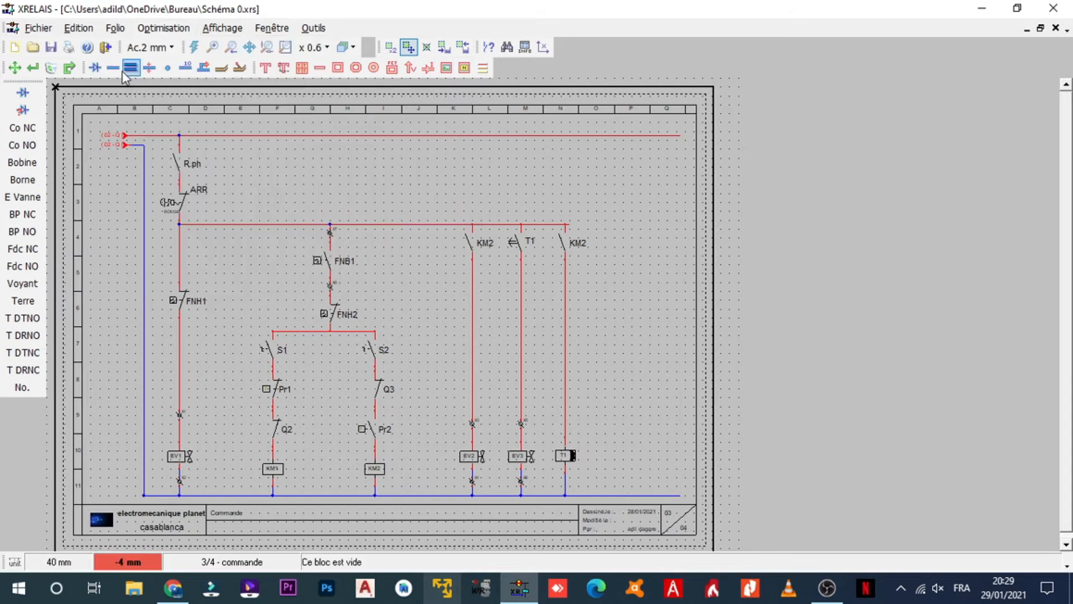
- Add a new blank A4 folio in portrait mode under the default name "Folio 5"
{"action": "left_click", "coordinate": [114, 28]}
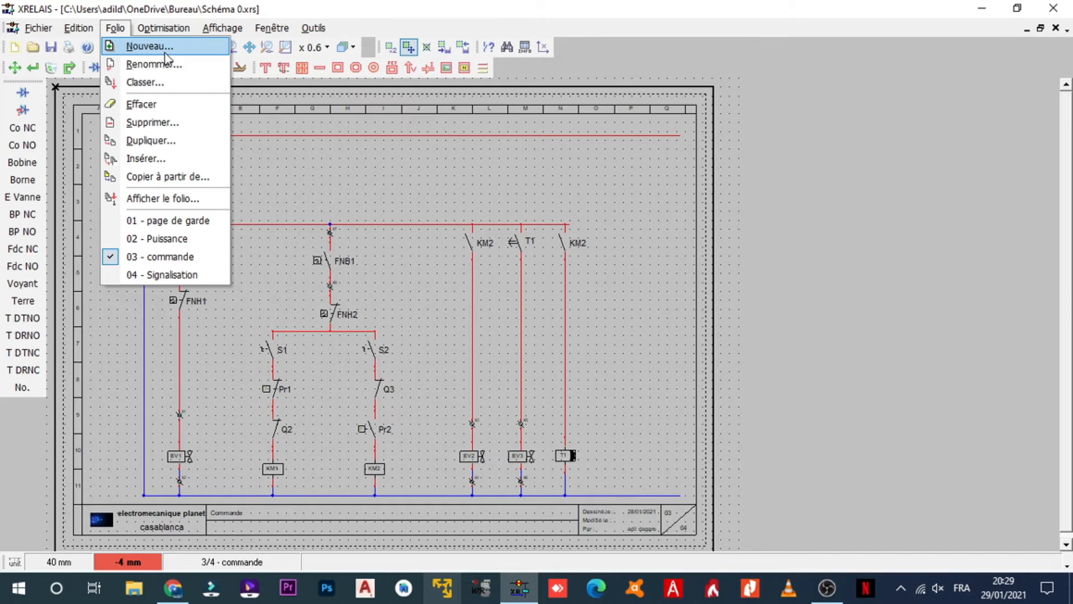
{"action": "left_click", "coordinate": [150, 45]}
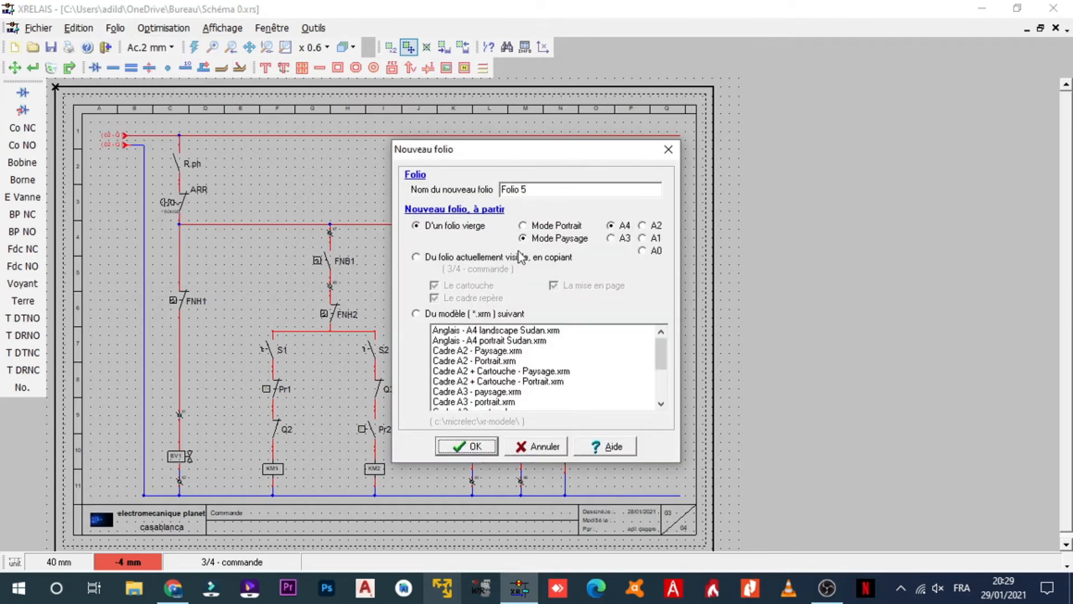
{"action": "left_click", "coordinate": [540, 226]}
{"action": "left_click", "coordinate": [486, 454]}
{"action": "scroll", "coordinate": [219, 163], "scroll_direction": "down", "scroll_amount": 2}
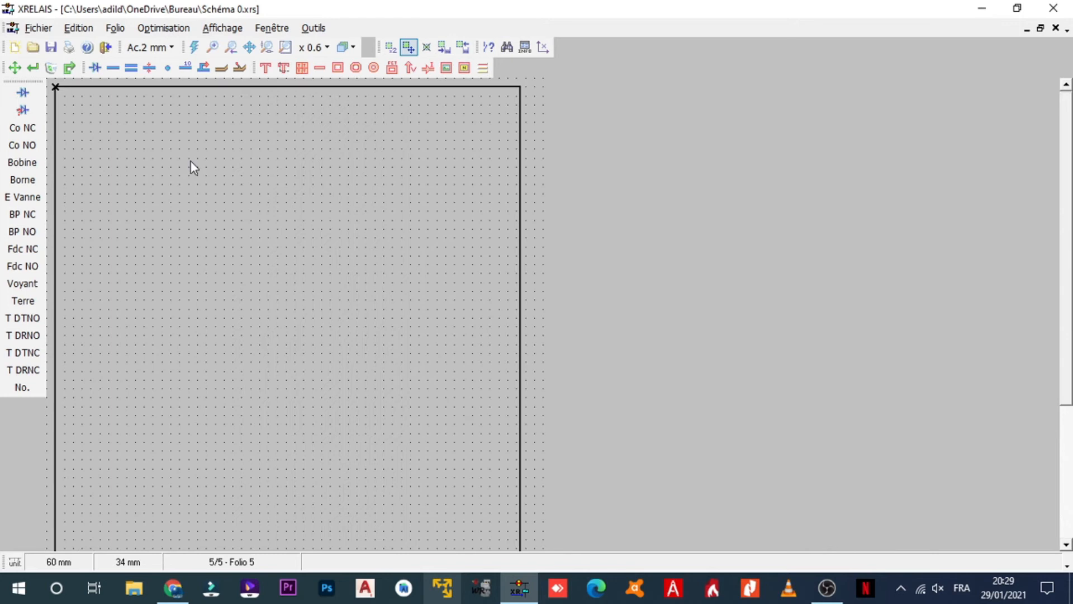
- Generate the list of folios as a table on Folio 5, with the default folio number and name columns
{"action": "left_click", "coordinate": [164, 28]}
{"action": "mouse_move", "coordinate": [164, 28]}
{"action": "mouse_move", "coordinate": [208, 140]}
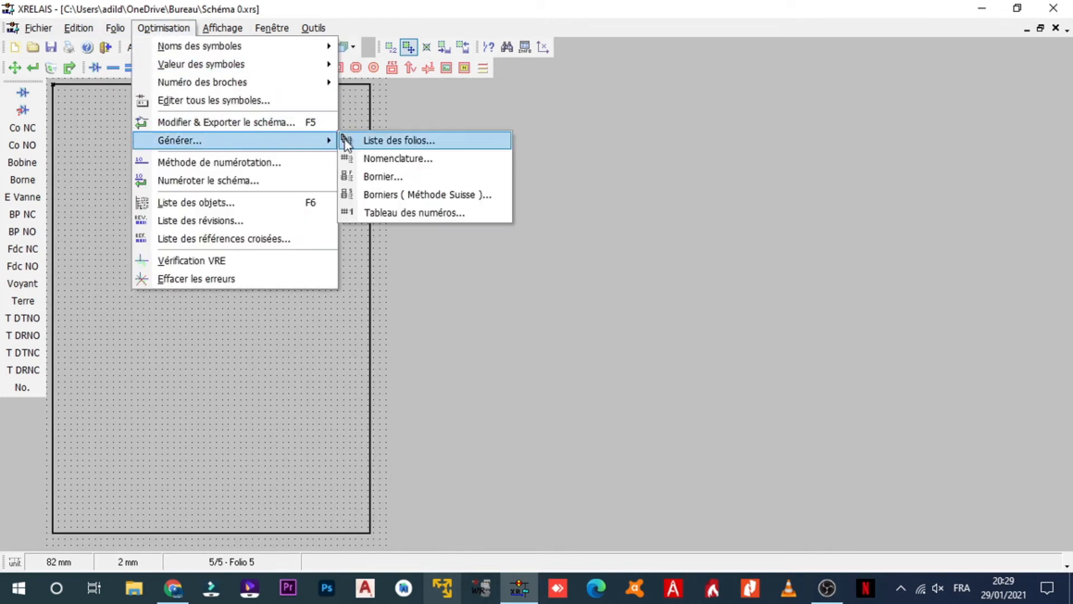
{"action": "left_click", "coordinate": [370, 142]}
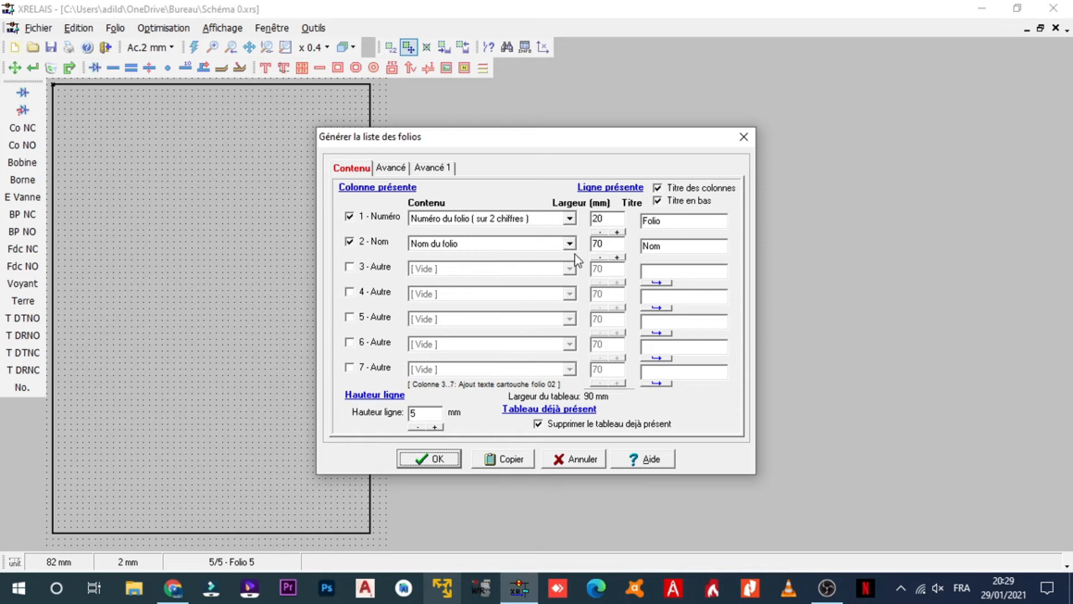
{"action": "left_click", "coordinate": [447, 463]}
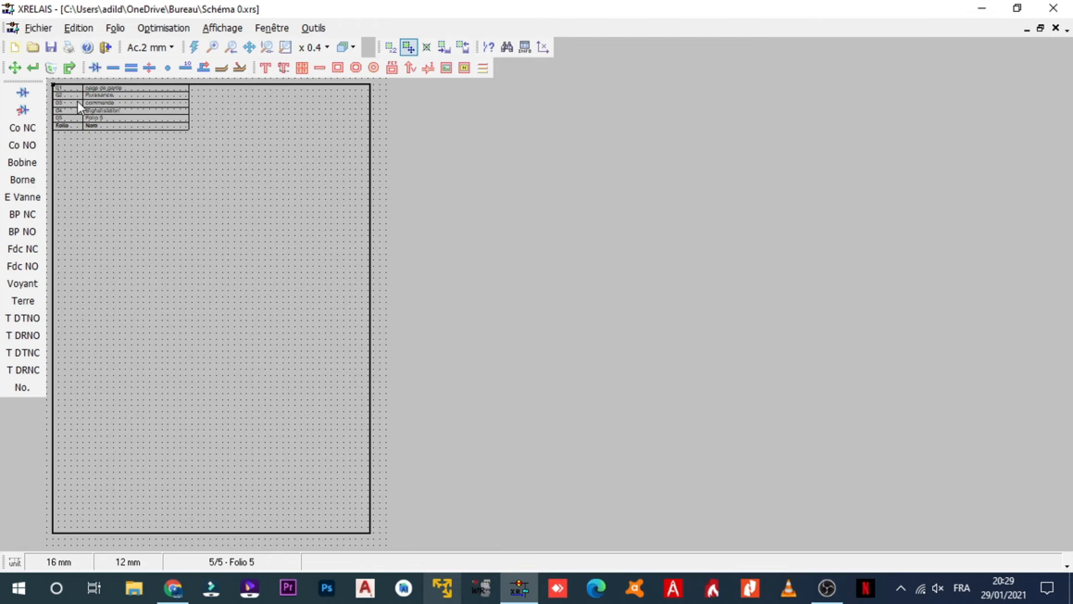
{"action": "scroll", "coordinate": [77, 101], "scroll_direction": "up", "scroll_amount": 2}
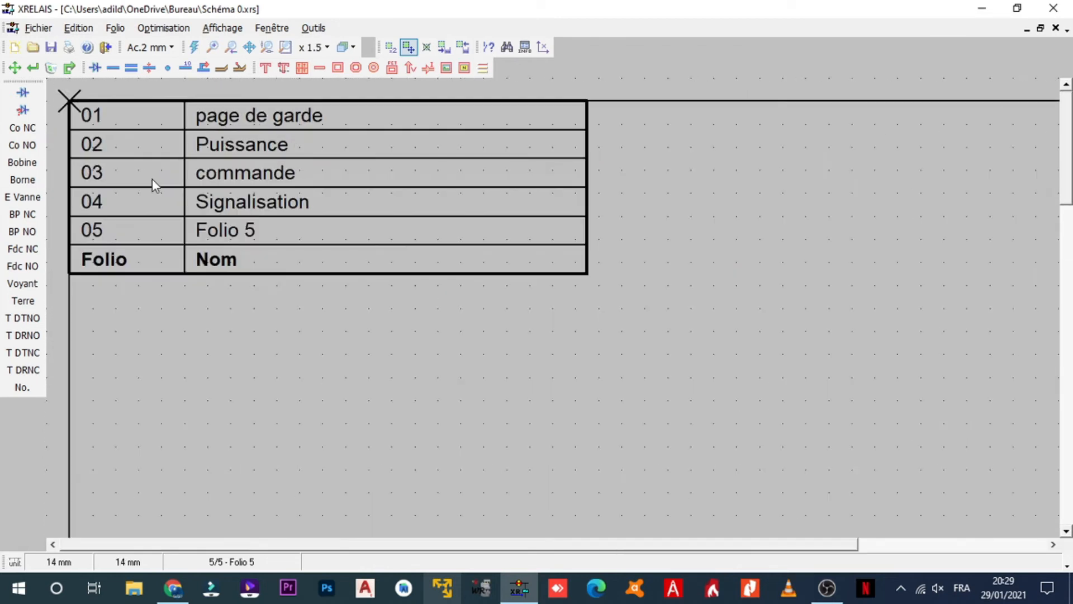
{"action": "scroll", "coordinate": [153, 179], "scroll_direction": "down", "scroll_amount": 1}
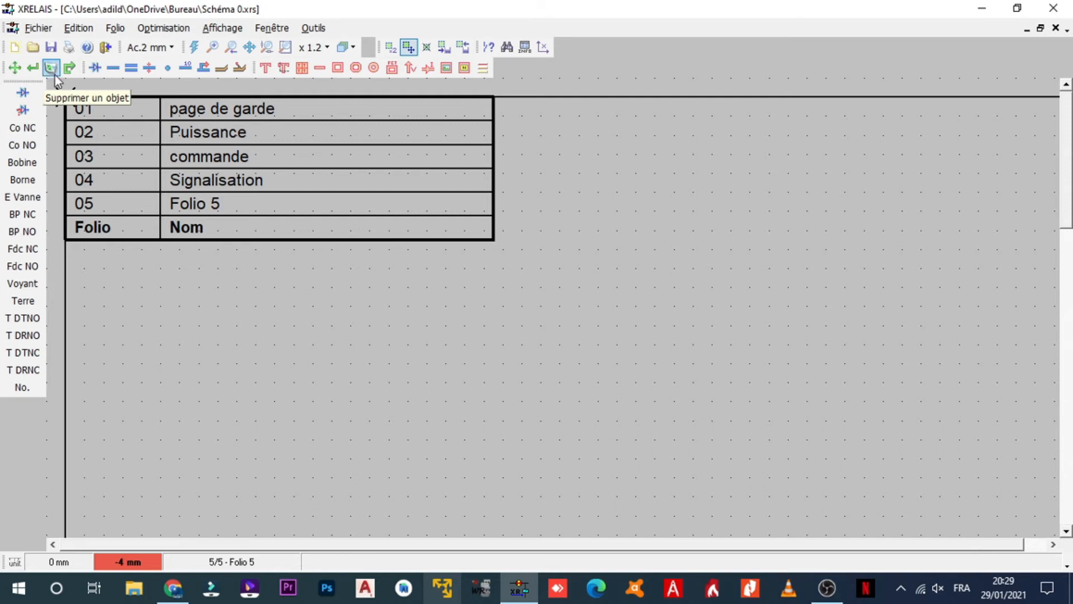
- Check the row, frame, title and export settings of the generated folio table without changing anything
{"action": "left_click", "coordinate": [33, 68]}
{"action": "left_click", "coordinate": [247, 231]}
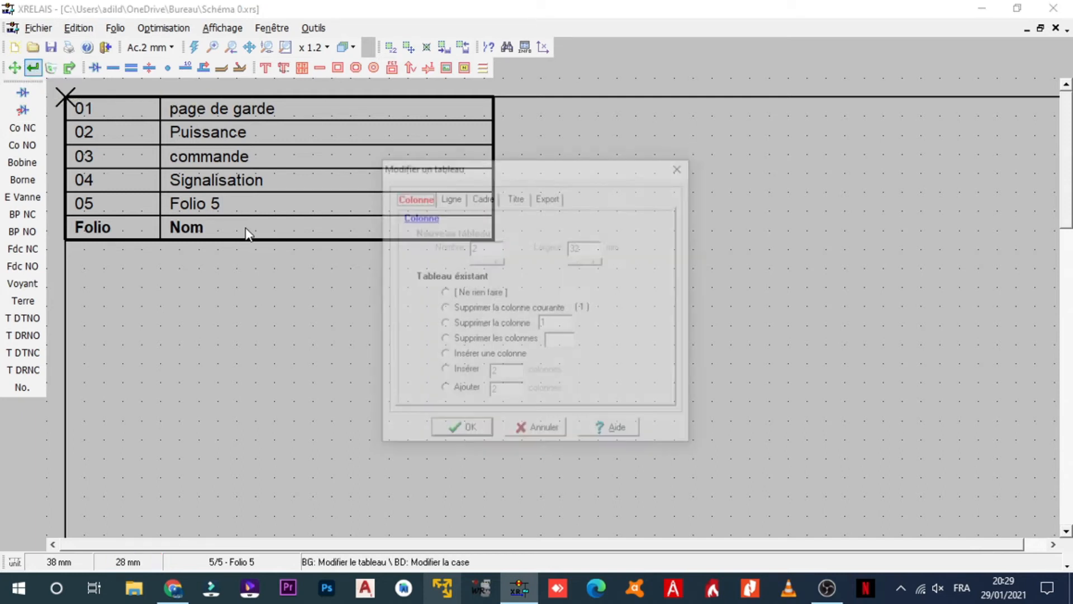
{"action": "left_click", "coordinate": [454, 199]}
{"action": "left_click", "coordinate": [481, 198]}
{"action": "left_click", "coordinate": [516, 196]}
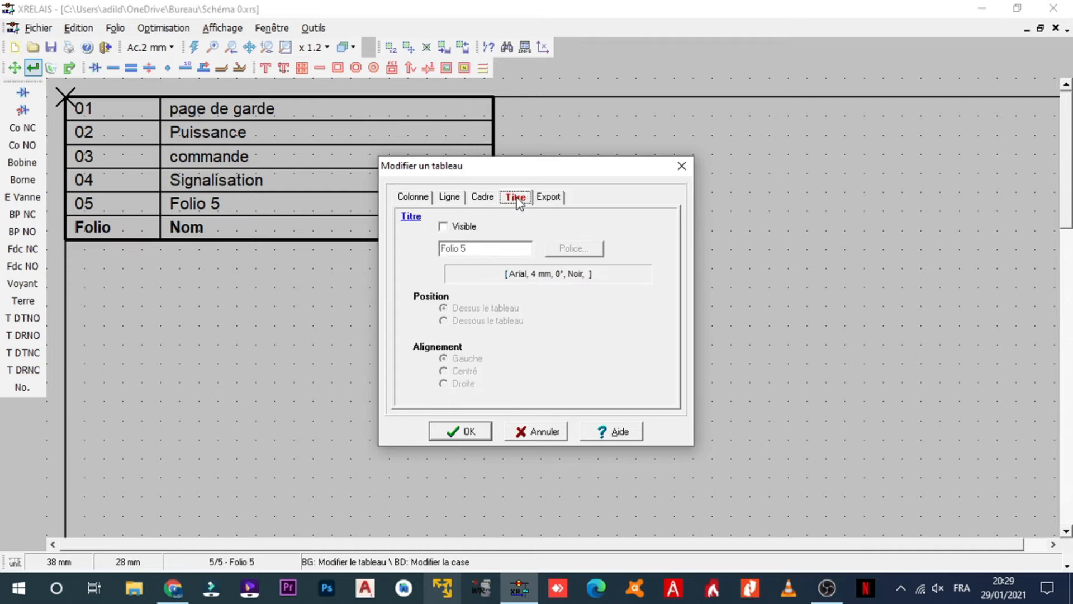
{"action": "left_click", "coordinate": [549, 197]}
{"action": "left_click", "coordinate": [530, 431]}
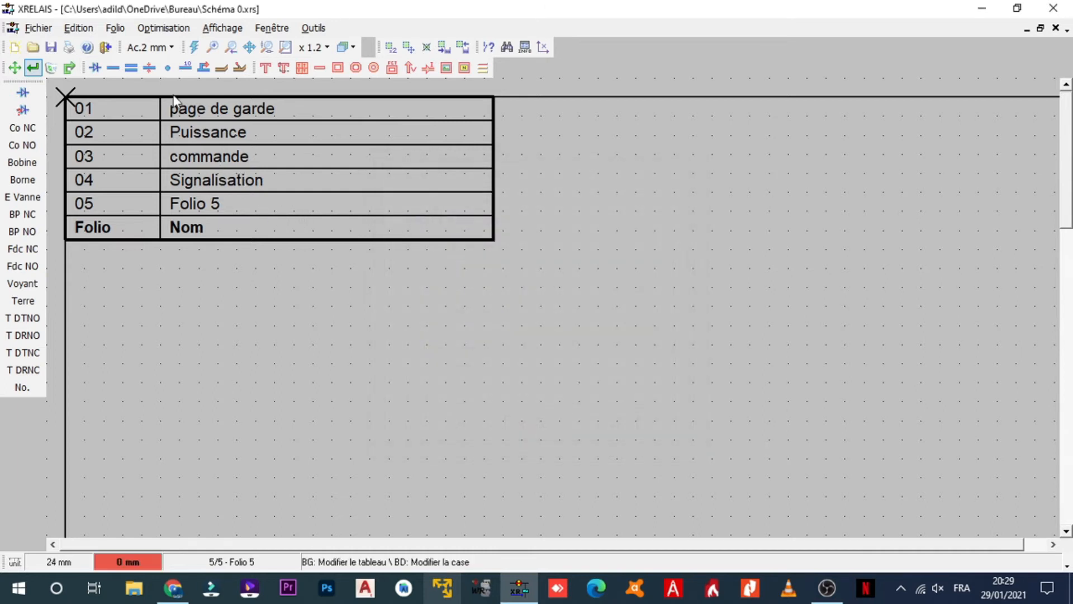
- Undo the generated folio table and restart the folio list generation with the column titles and the bottom title disabled
{"action": "left_click", "coordinate": [75, 66]}
{"action": "left_click", "coordinate": [78, 28]}
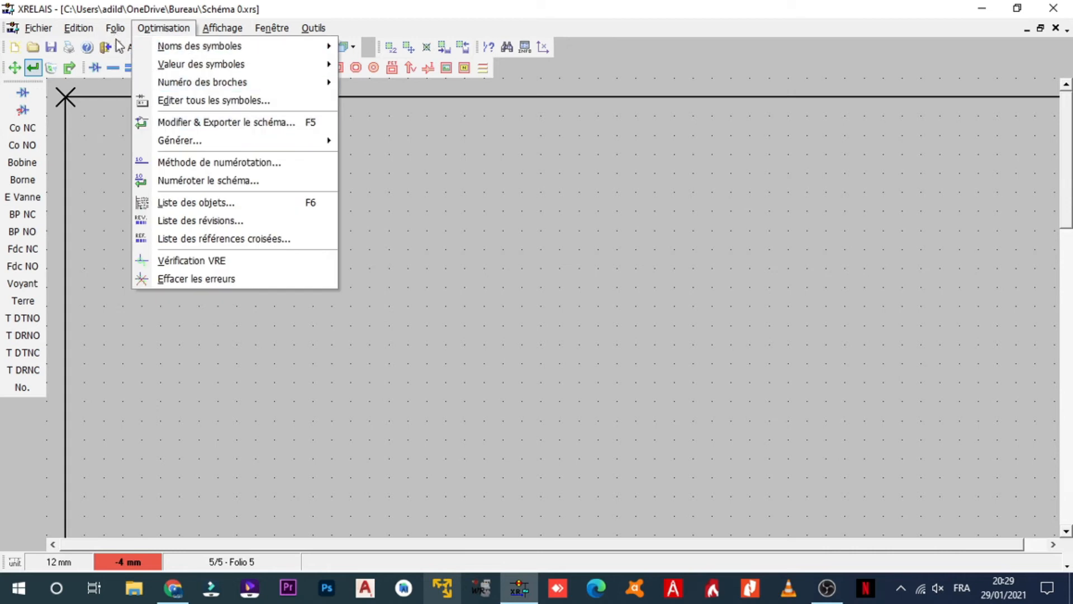
{"action": "mouse_move", "coordinate": [115, 28]}
{"action": "mouse_move", "coordinate": [163, 28]}
{"action": "mouse_move", "coordinate": [216, 140]}
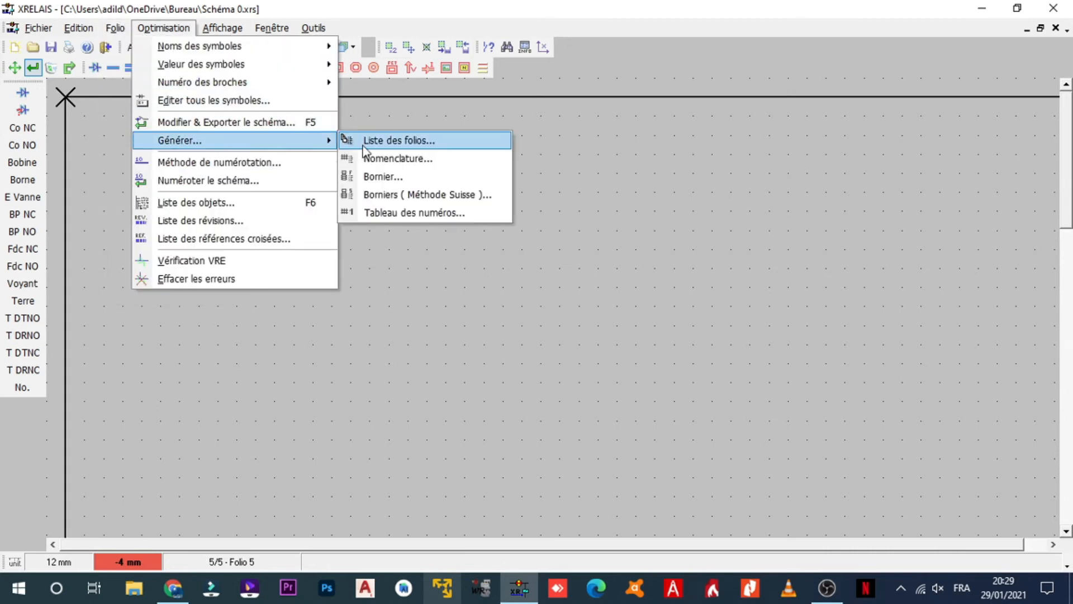
{"action": "left_click", "coordinate": [391, 140]}
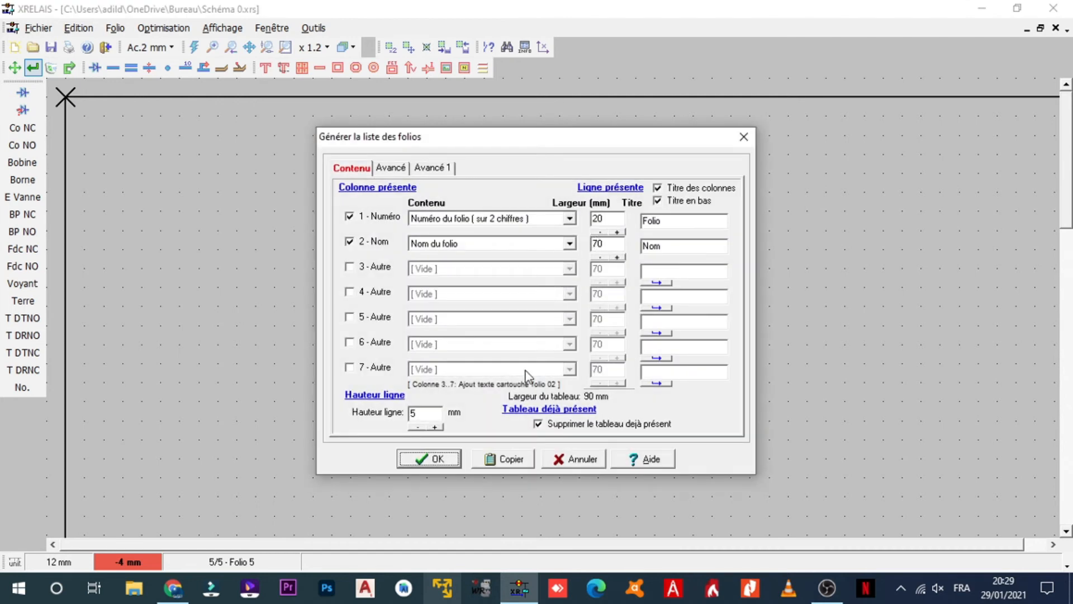
{"action": "left_click", "coordinate": [659, 202]}
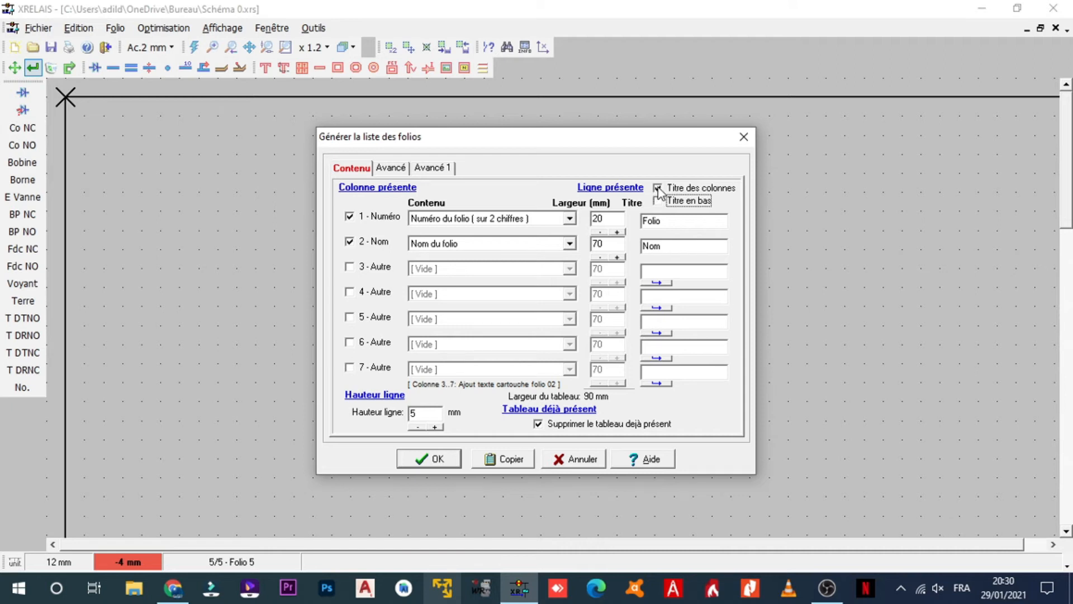
{"action": "left_click", "coordinate": [658, 188]}
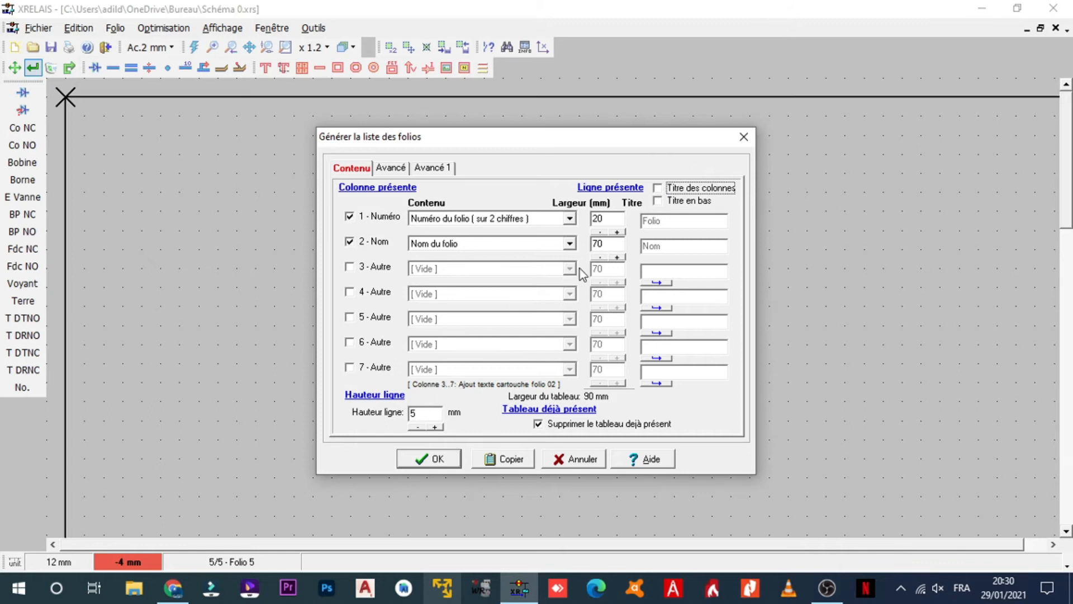
- Set the folio name column width to 100 mm, review the advanced options and generate the folio list on Folio 5
{"action": "double_click", "coordinate": [615, 249]}
{"action": "type", "text": "100"}
{"action": "left_click", "coordinate": [391, 168]}
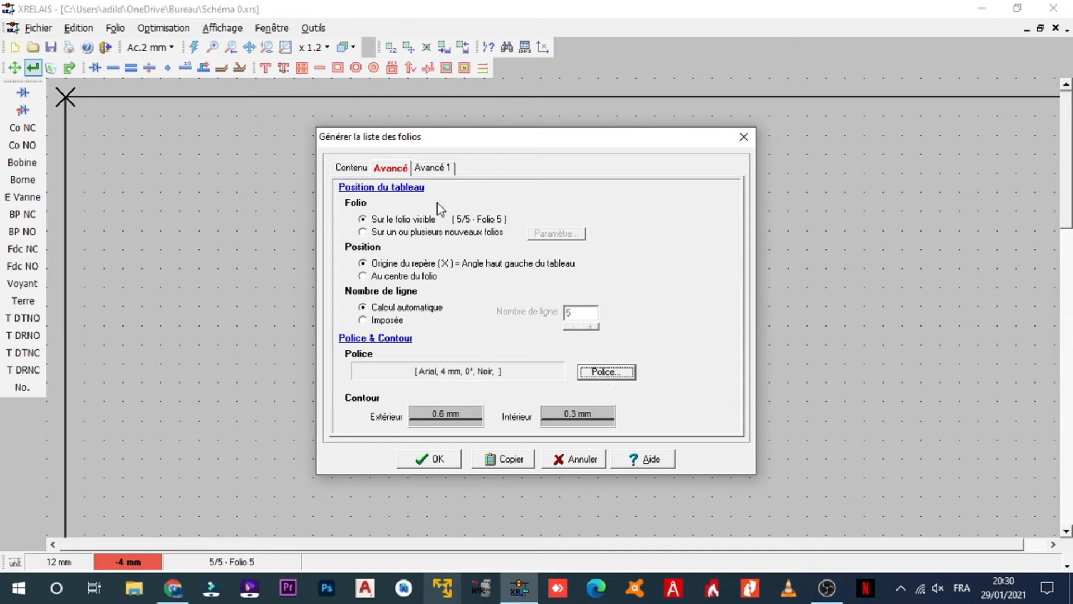
{"action": "left_click", "coordinate": [444, 169]}
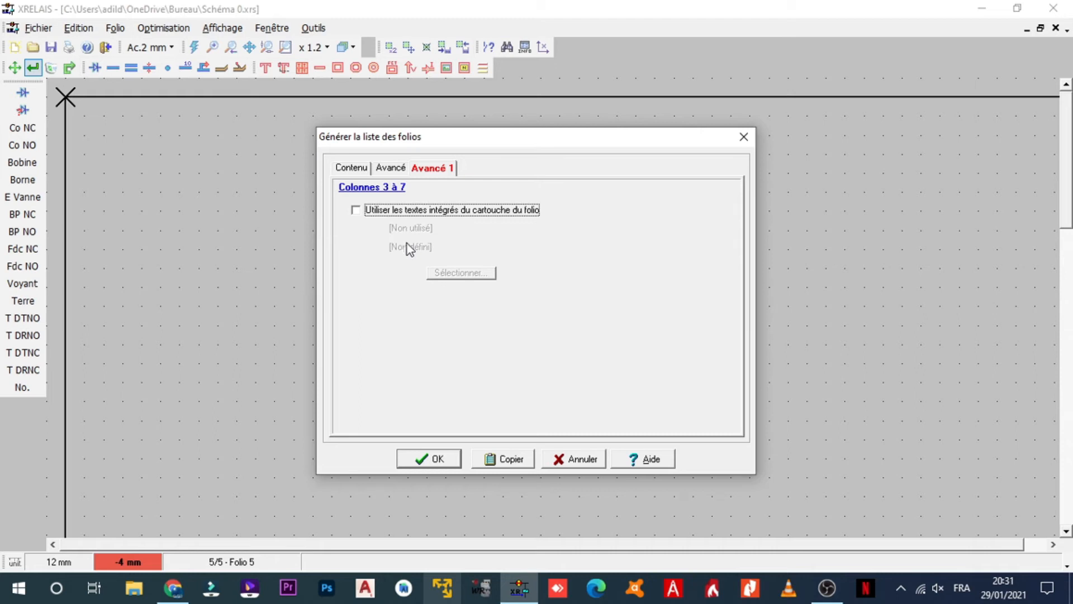
{"action": "left_click", "coordinate": [351, 169]}
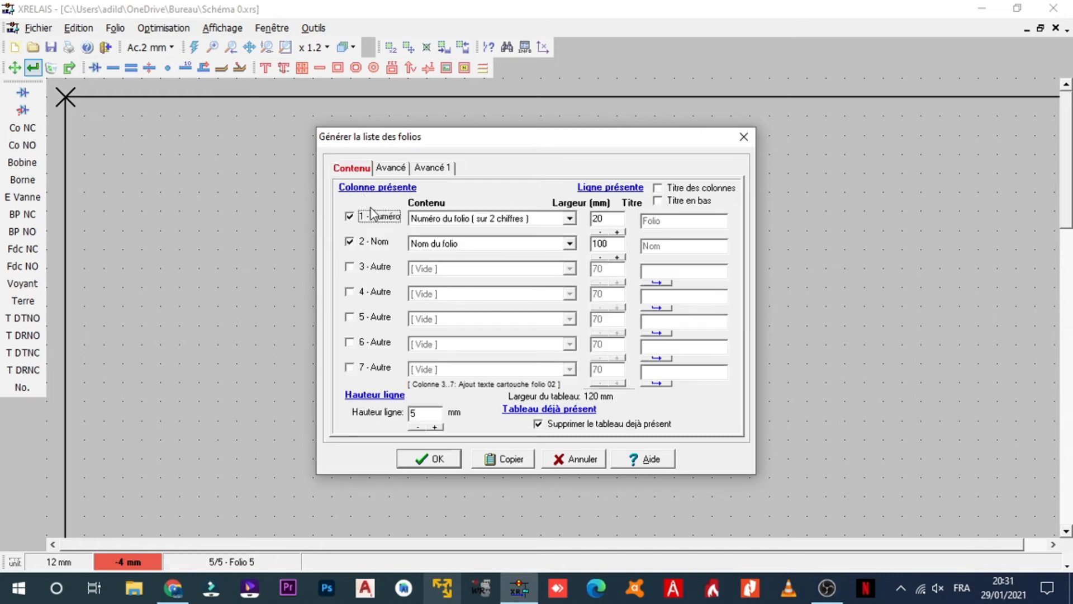
{"action": "left_click", "coordinate": [438, 459]}
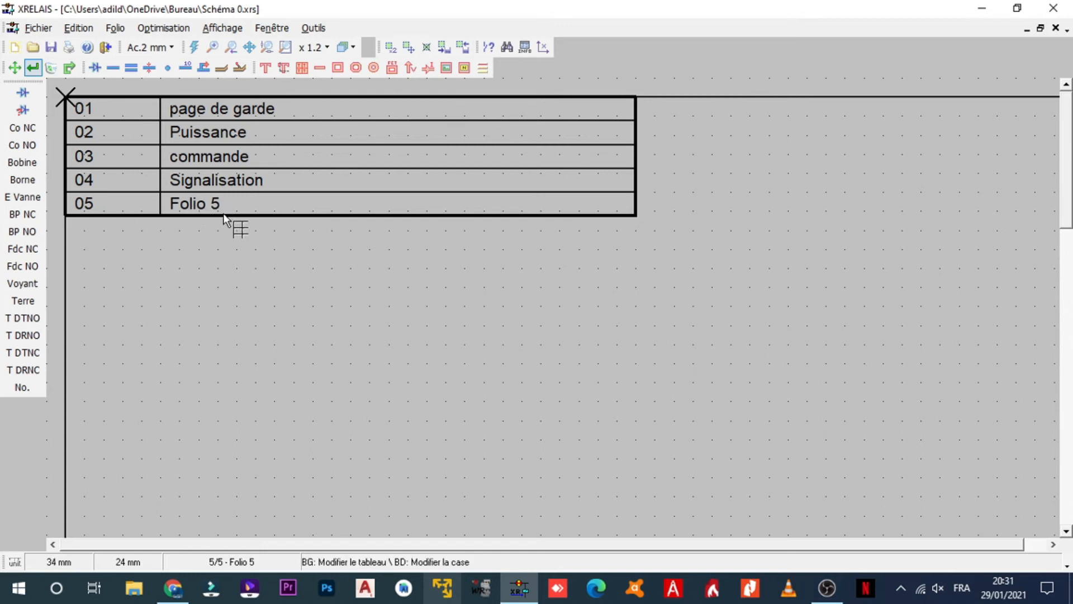
- Undo the untitled folio table and regenerate it with column titles enabled and placed above the rows
{"action": "left_click", "coordinate": [75, 67]}
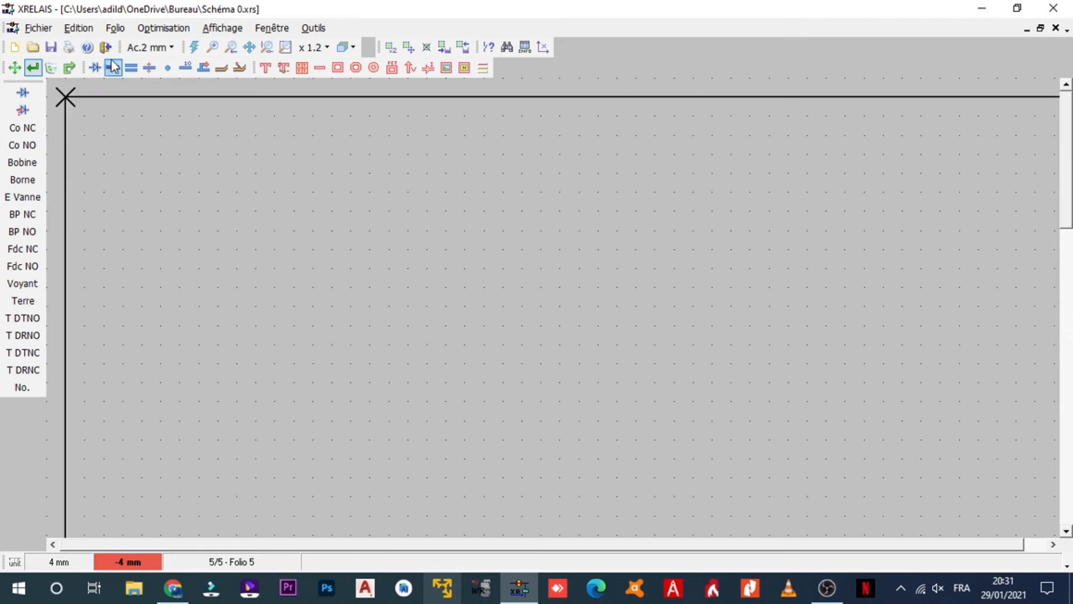
{"action": "left_click", "coordinate": [146, 28]}
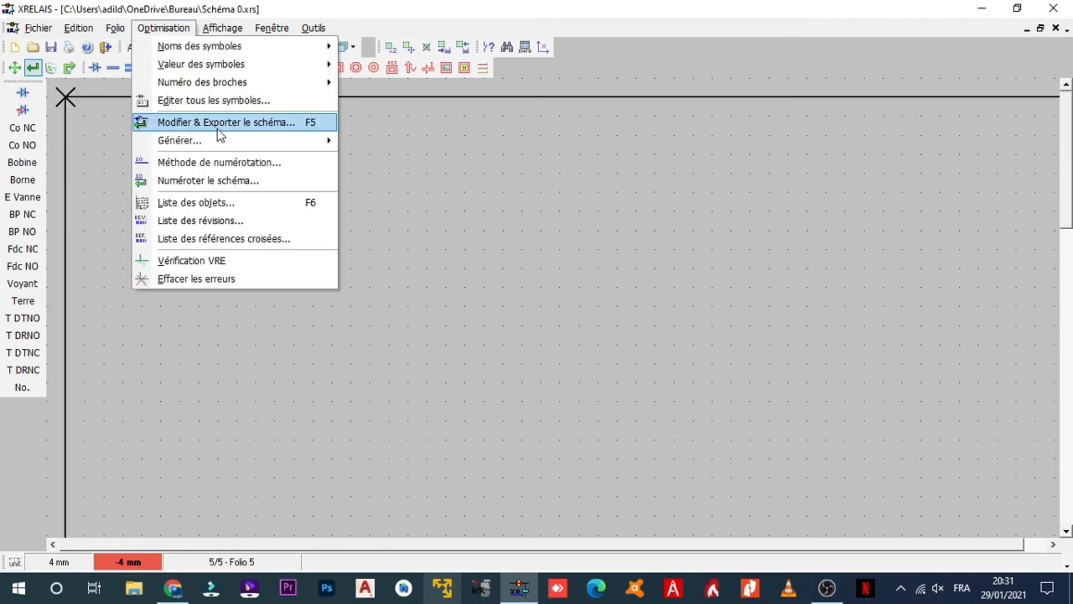
{"action": "mouse_move", "coordinate": [219, 140]}
{"action": "left_click", "coordinate": [367, 143]}
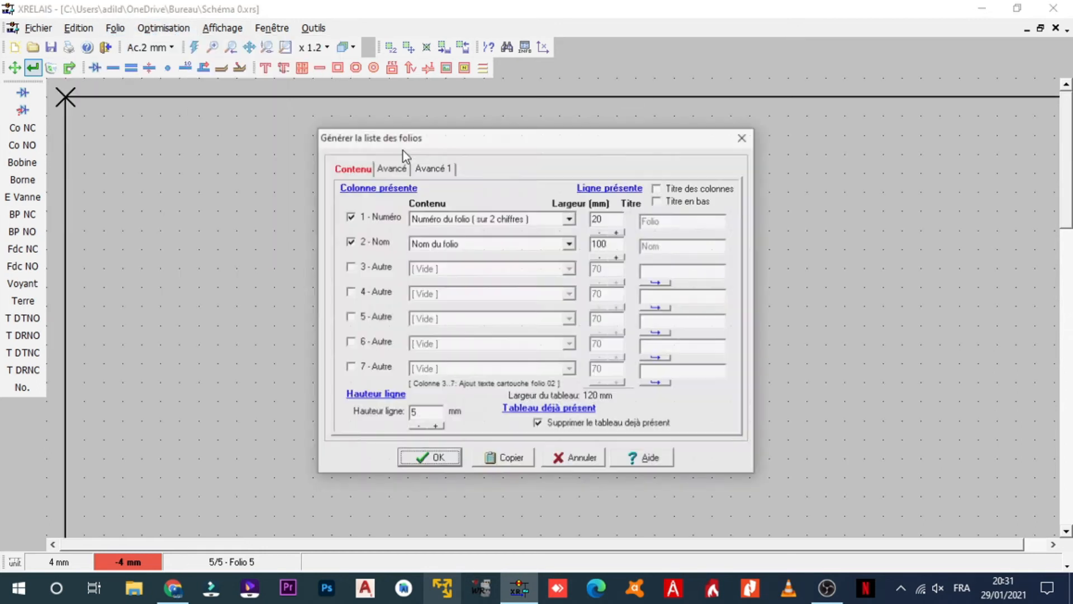
{"action": "left_click", "coordinate": [658, 201]}
{"action": "left_click", "coordinate": [658, 187]}
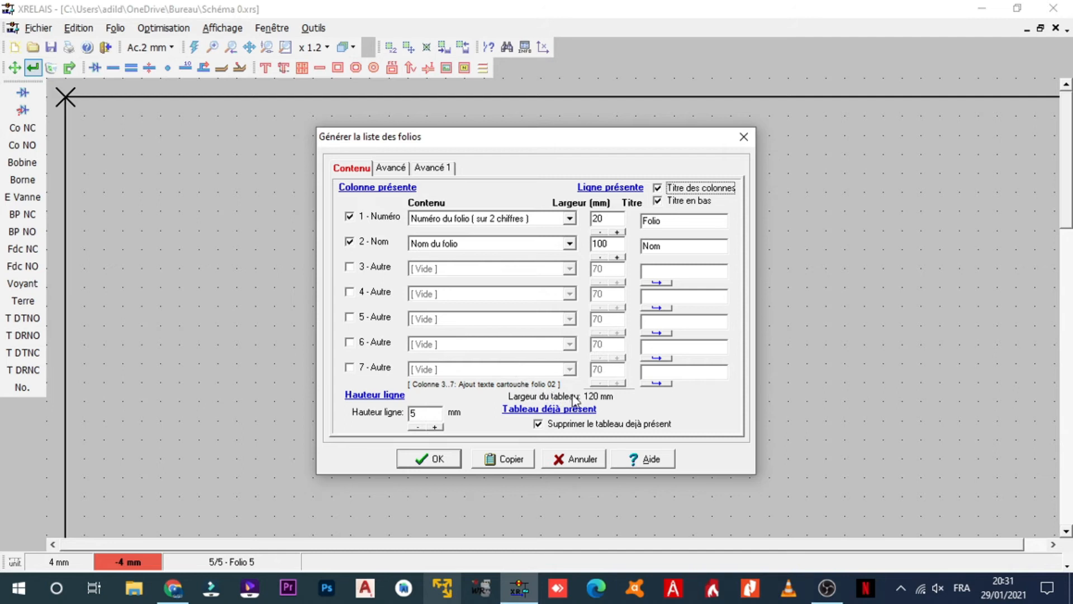
{"action": "left_click", "coordinate": [659, 205]}
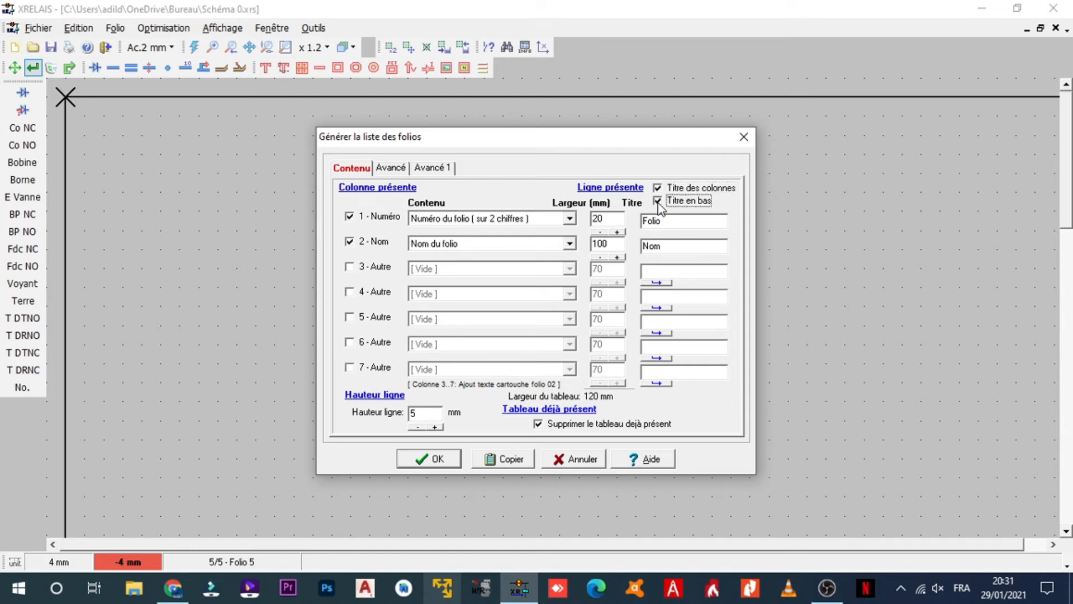
{"action": "left_click", "coordinate": [437, 459]}
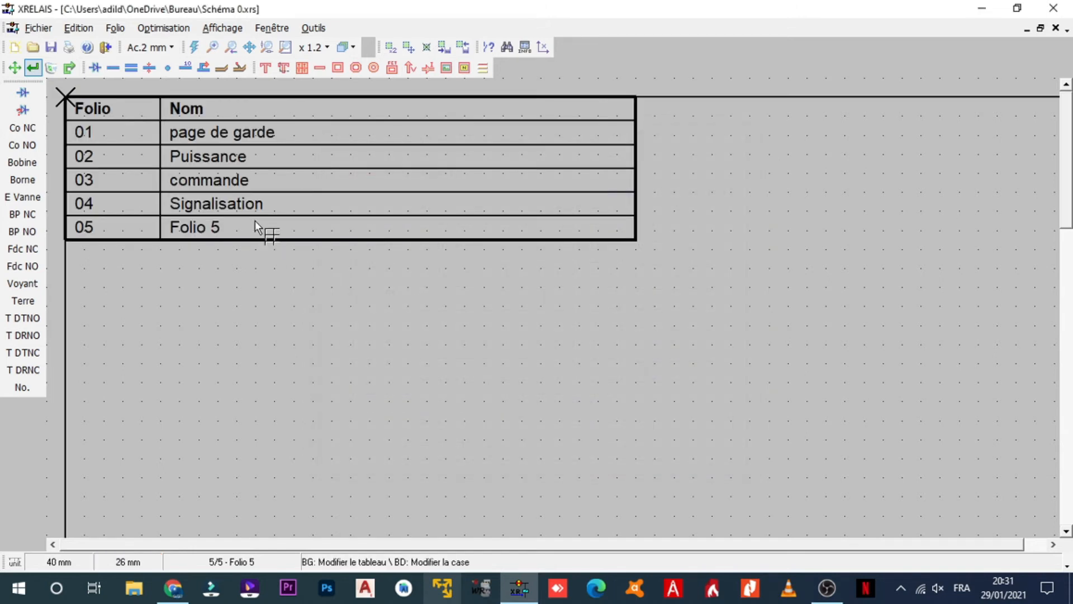
- Move the folio table away from the sheet corner and place it roughly centred across the upper part of Folio 5
{"action": "left_click", "coordinate": [14, 68]}
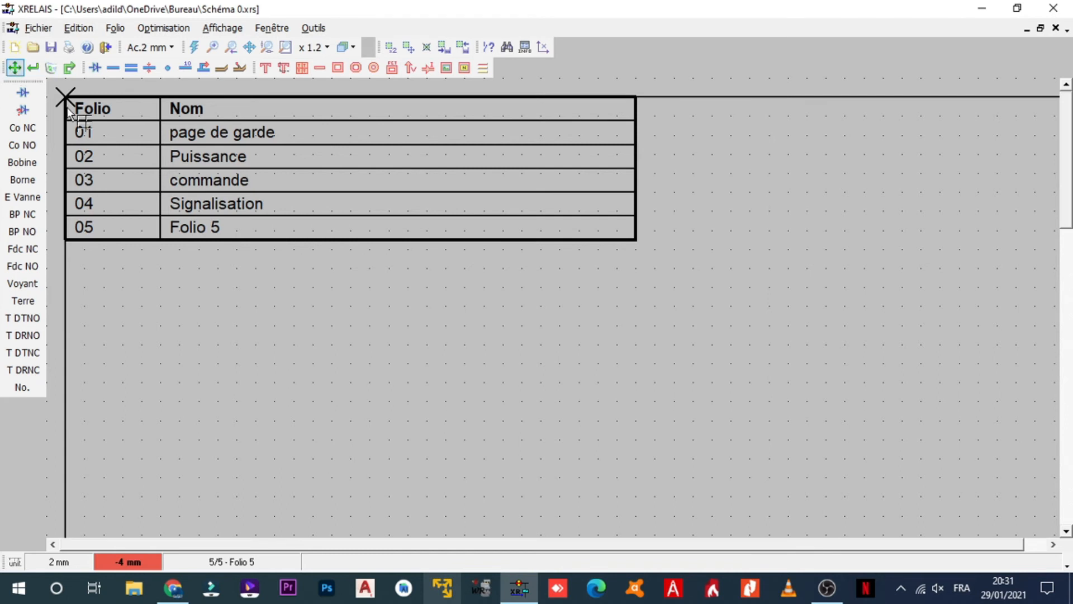
{"action": "left_click_drag", "start_coordinate": [152, 210], "coordinate": [438, 400]}
{"action": "scroll", "coordinate": [637, 341], "scroll_direction": "down", "scroll_amount": 3}
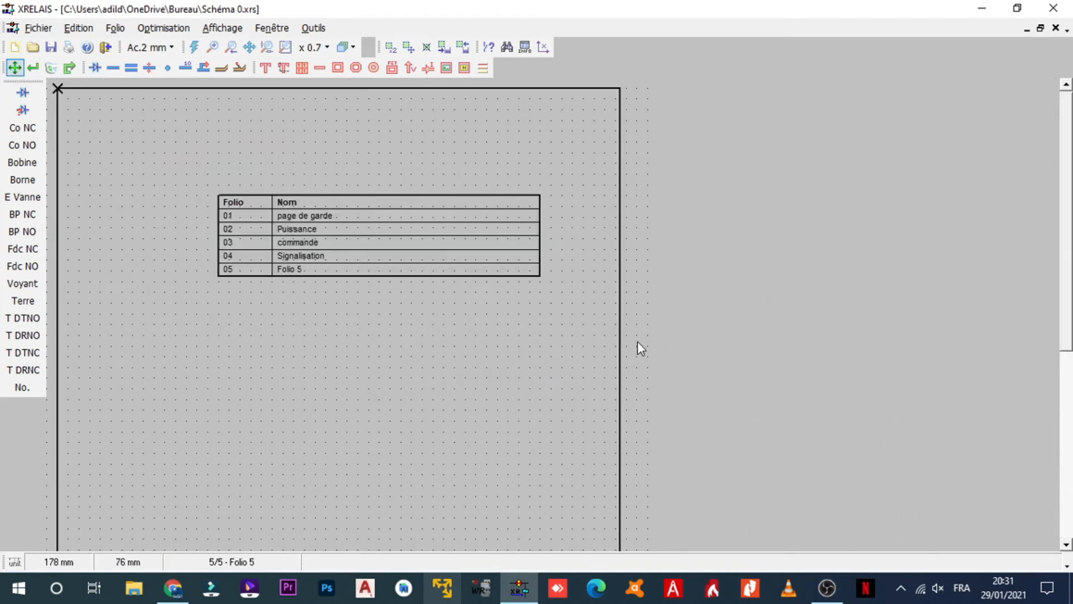
{"action": "left_click_drag", "start_coordinate": [276, 208], "coordinate": [201, 235]}
{"action": "key", "text": "Escape"}
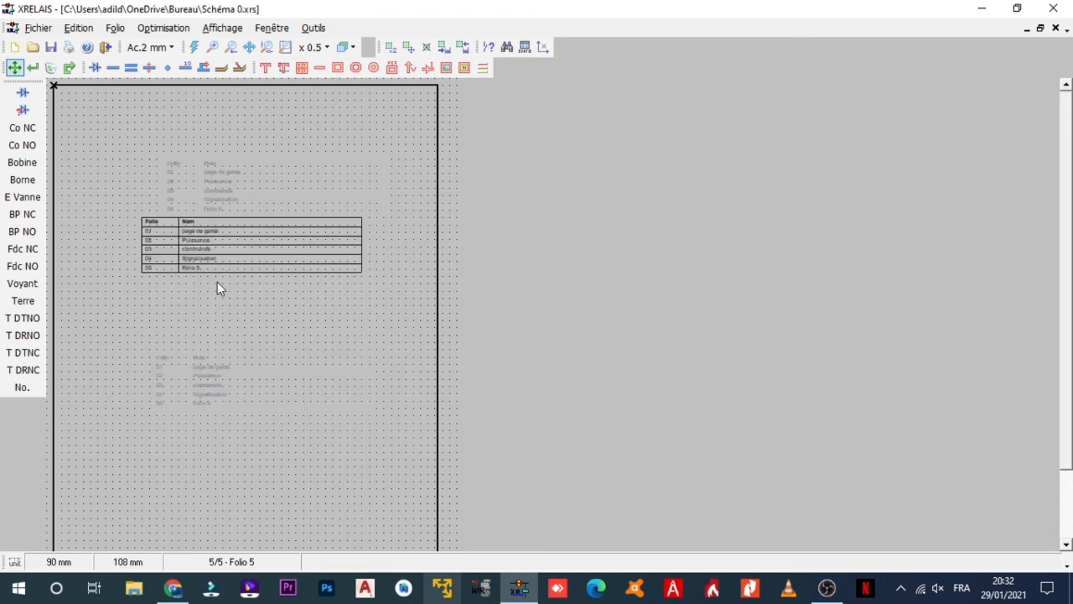
{"action": "scroll", "coordinate": [230, 304], "scroll_direction": "down", "scroll_amount": 2}
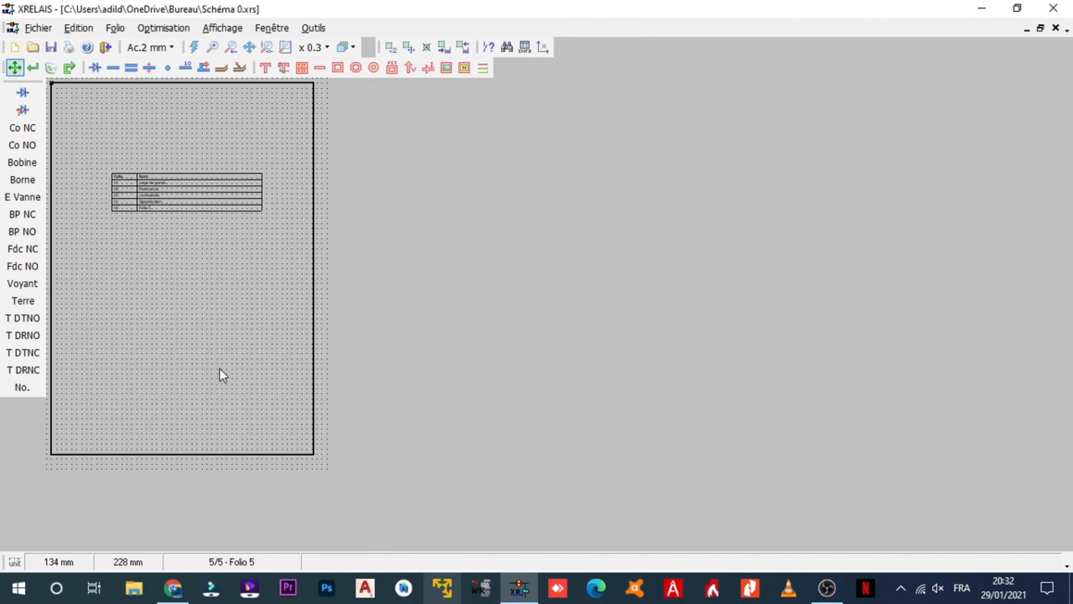
{"action": "scroll", "coordinate": [219, 368], "scroll_direction": "up", "scroll_amount": 1}
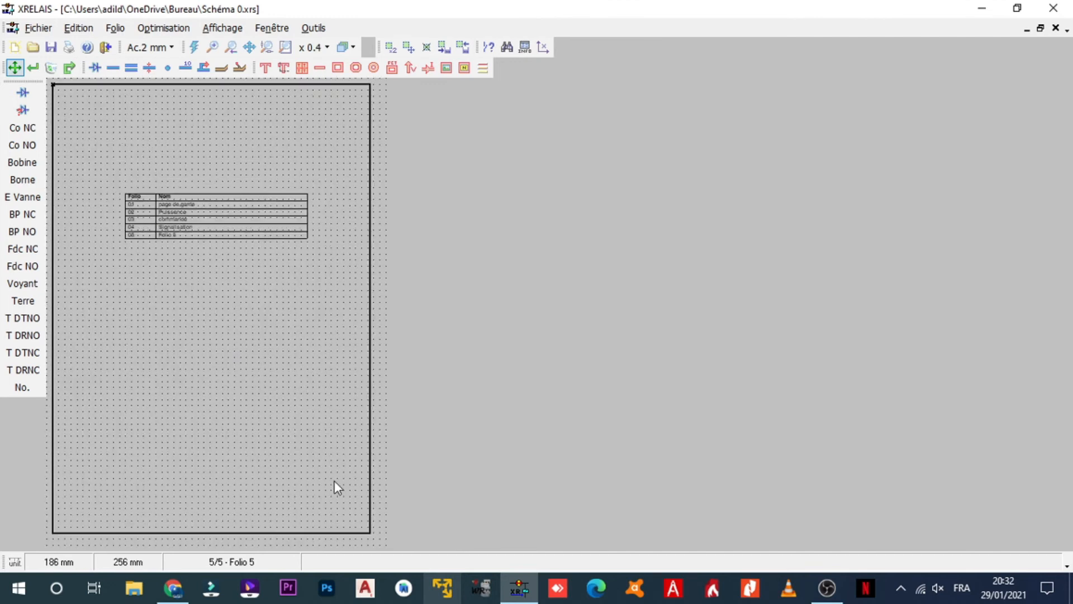
{"action": "left_click", "coordinate": [177, 227]}
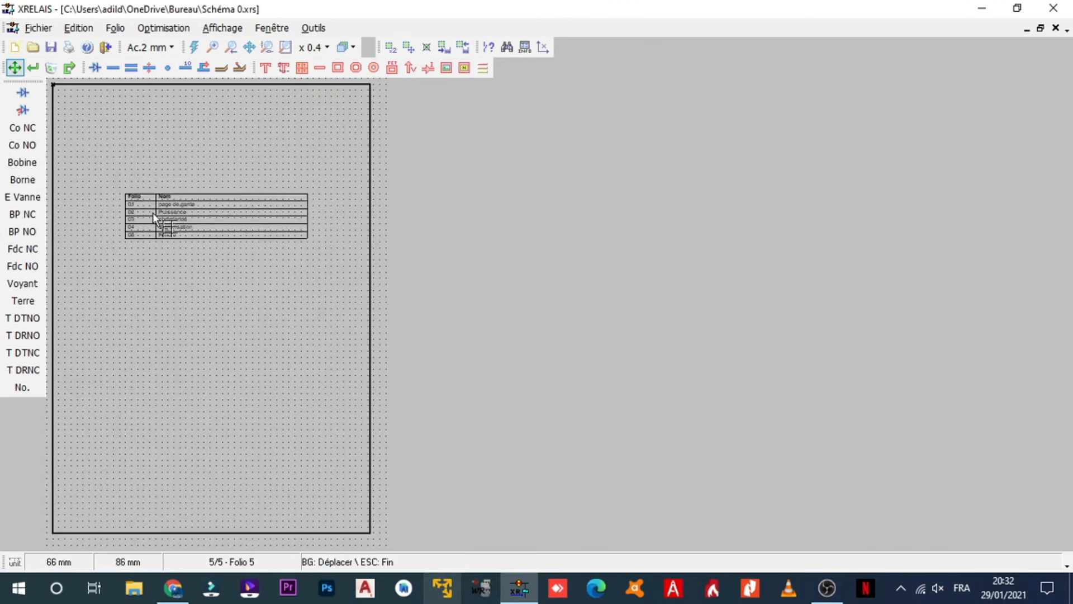
- Look through the repositioned folio table's row, frame and title properties, leaving the title hidden
{"action": "left_click", "coordinate": [33, 67]}
{"action": "left_click", "coordinate": [201, 234]}
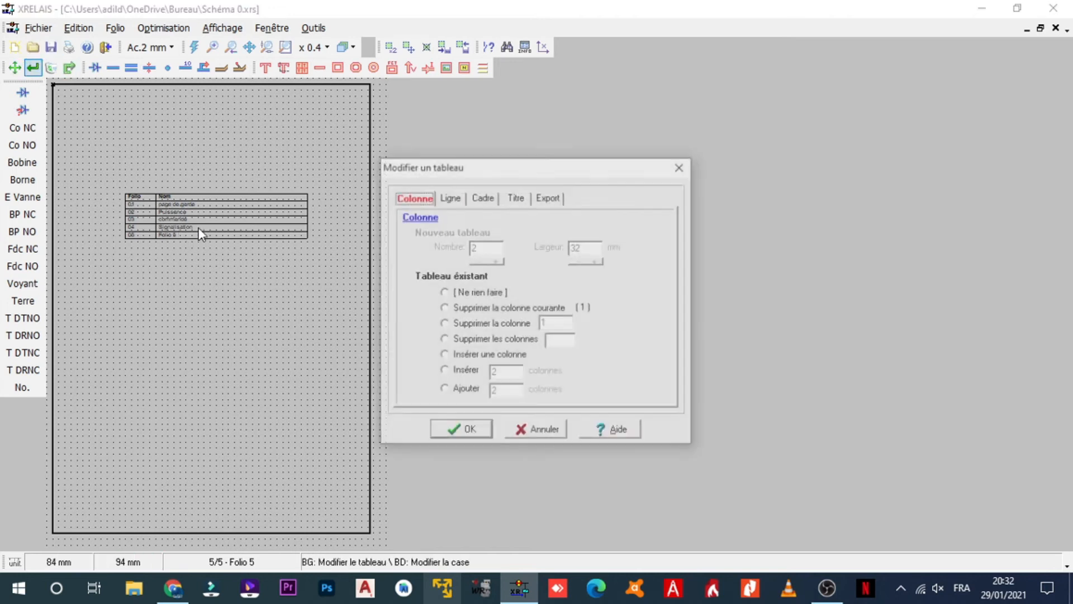
{"action": "left_click", "coordinate": [461, 199]}
{"action": "left_click", "coordinate": [490, 203]}
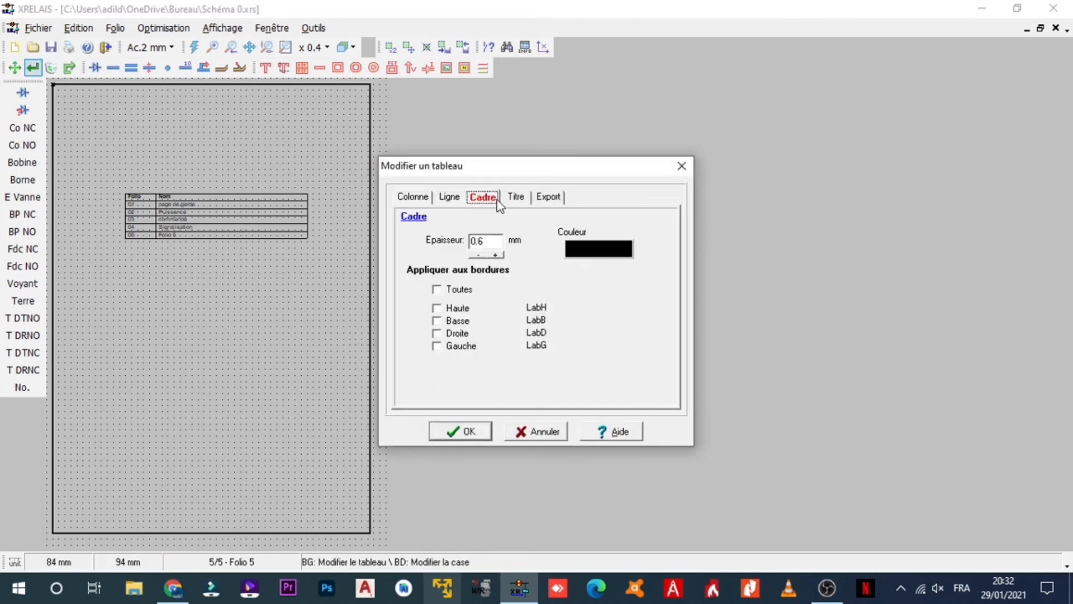
{"action": "left_click", "coordinate": [523, 199]}
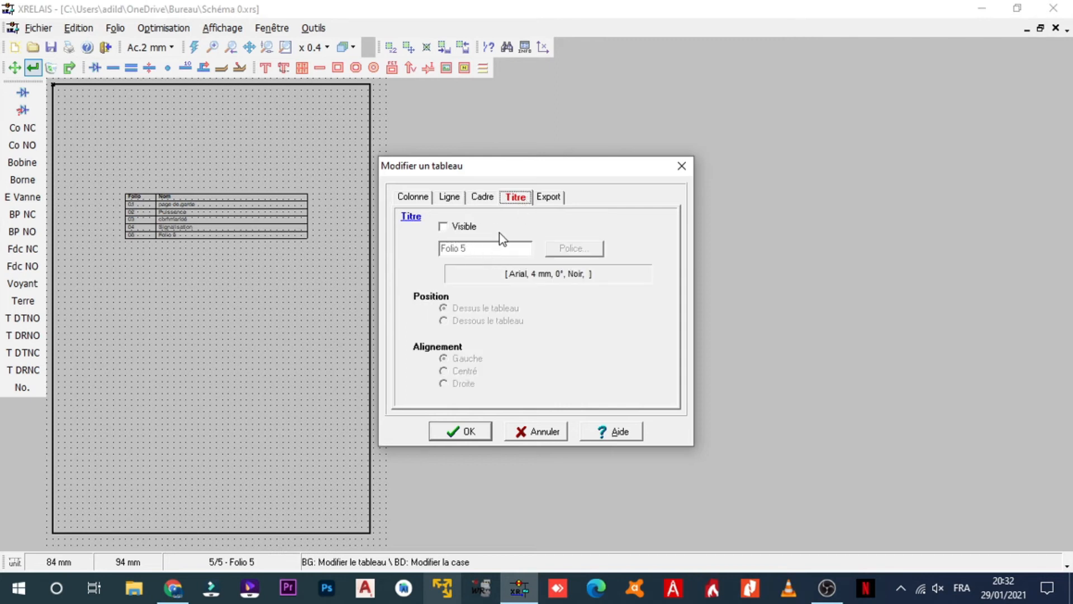
{"action": "left_click", "coordinate": [488, 432]}
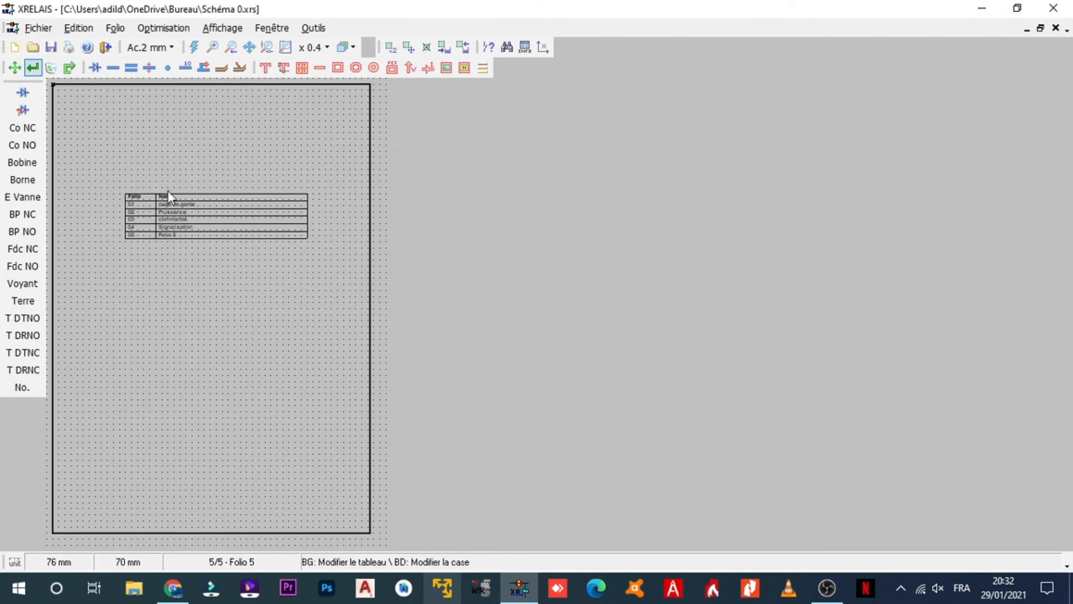
- Rename the folio "Folio 5" as "sommaire"
{"action": "left_click", "coordinate": [115, 28]}
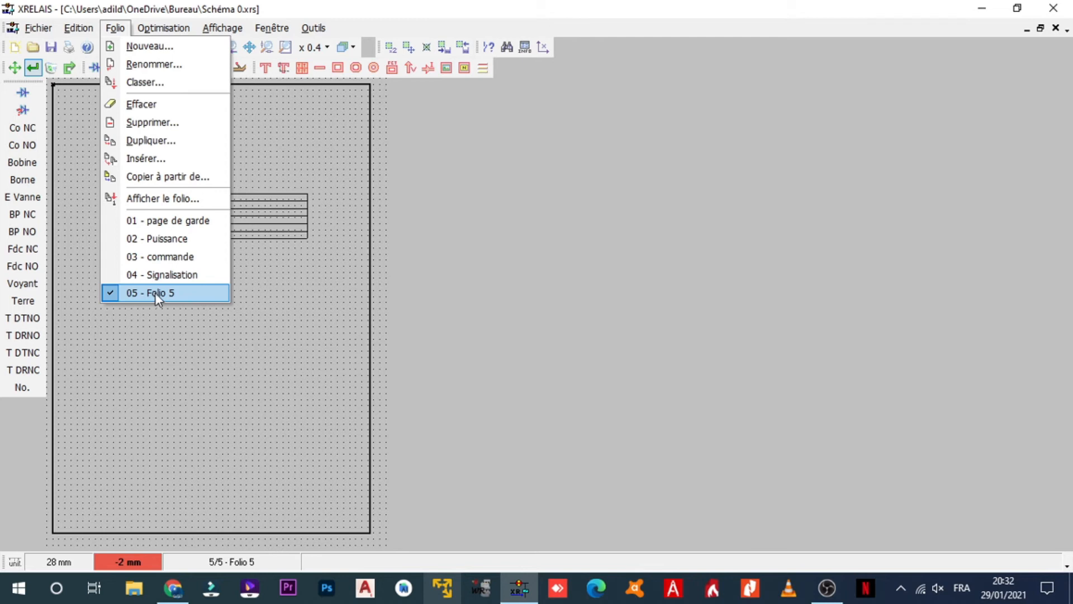
{"action": "left_click", "coordinate": [153, 66]}
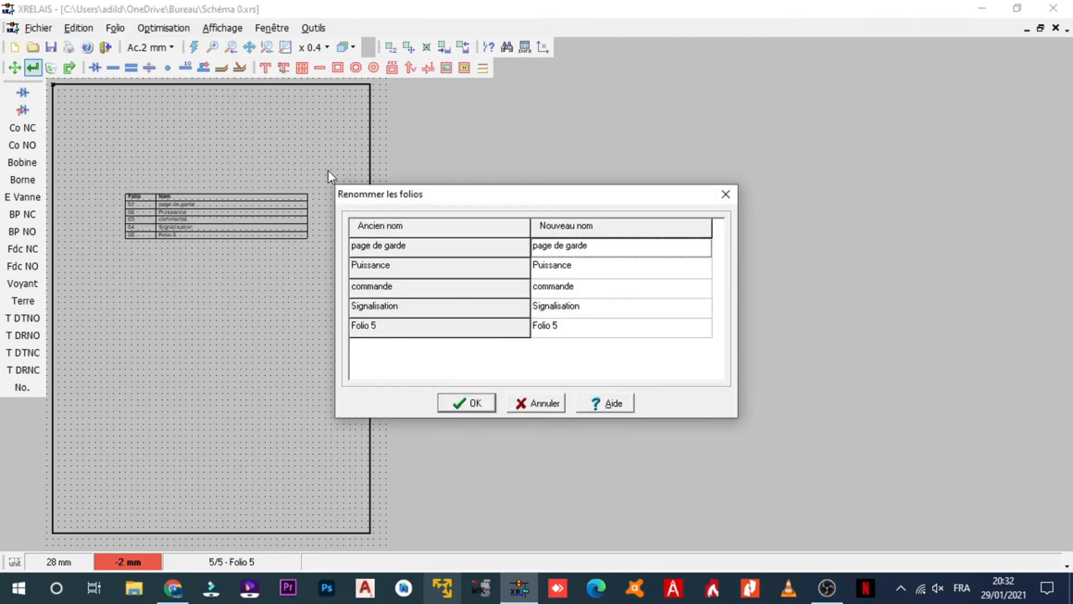
{"action": "left_click", "coordinate": [564, 327]}
{"action": "left_click", "coordinate": [565, 327]}
{"action": "left_click", "coordinate": [564, 327]}
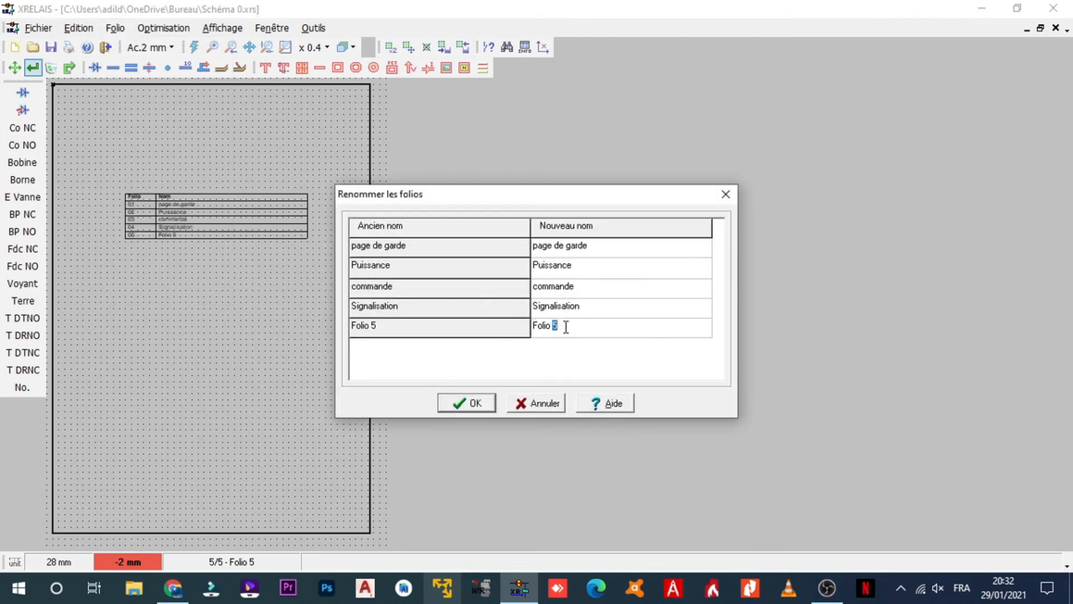
{"action": "left_click_drag", "start_coordinate": [566, 327], "coordinate": [526, 334]}
{"action": "type", "text": "sommaire"}
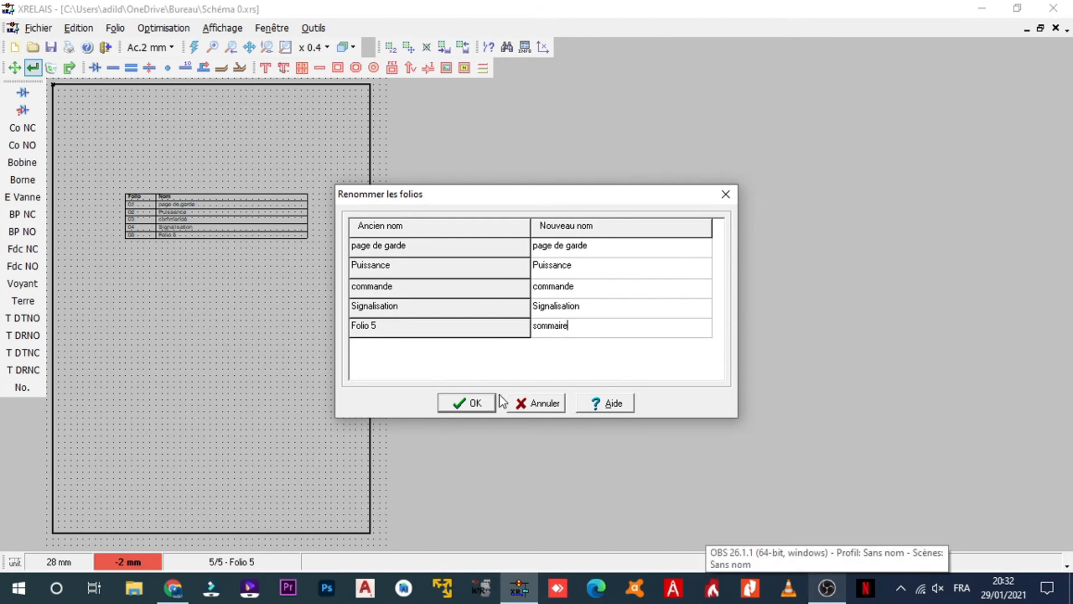
{"action": "left_click", "coordinate": [466, 403]}
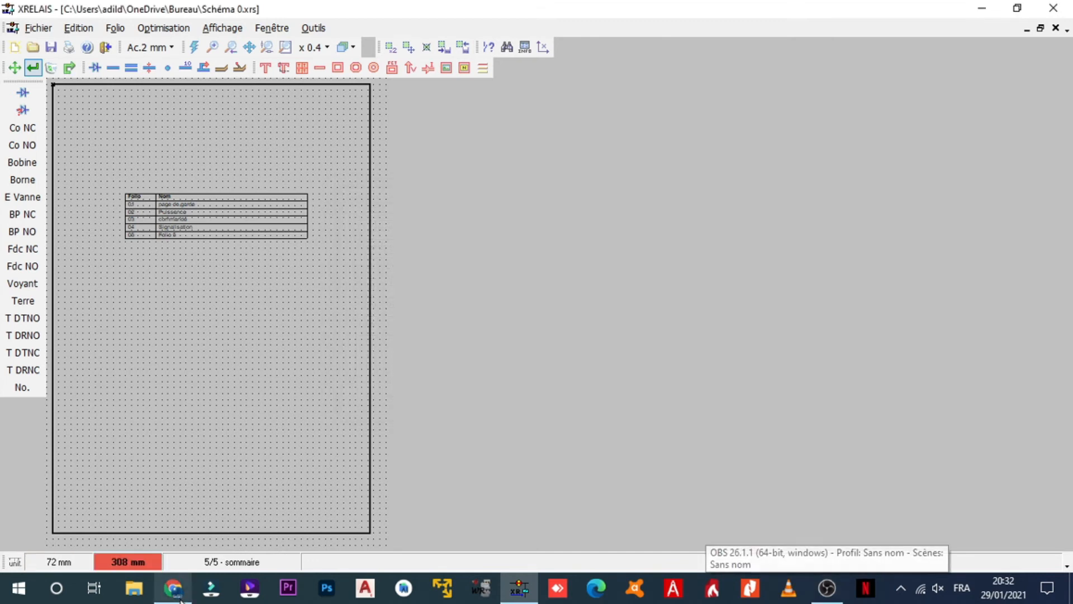
- Look up the word "sommaire" on Google in a new Chrome tab, then return to the XRELAIS schematic
{"action": "left_click", "coordinate": [178, 595]}
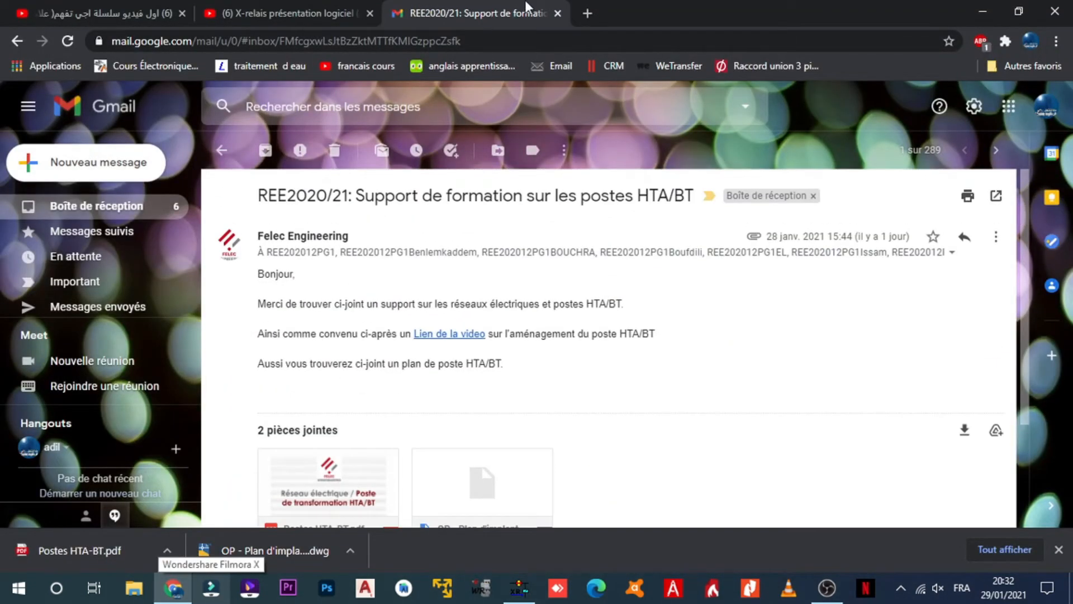
{"action": "left_click", "coordinate": [587, 13]}
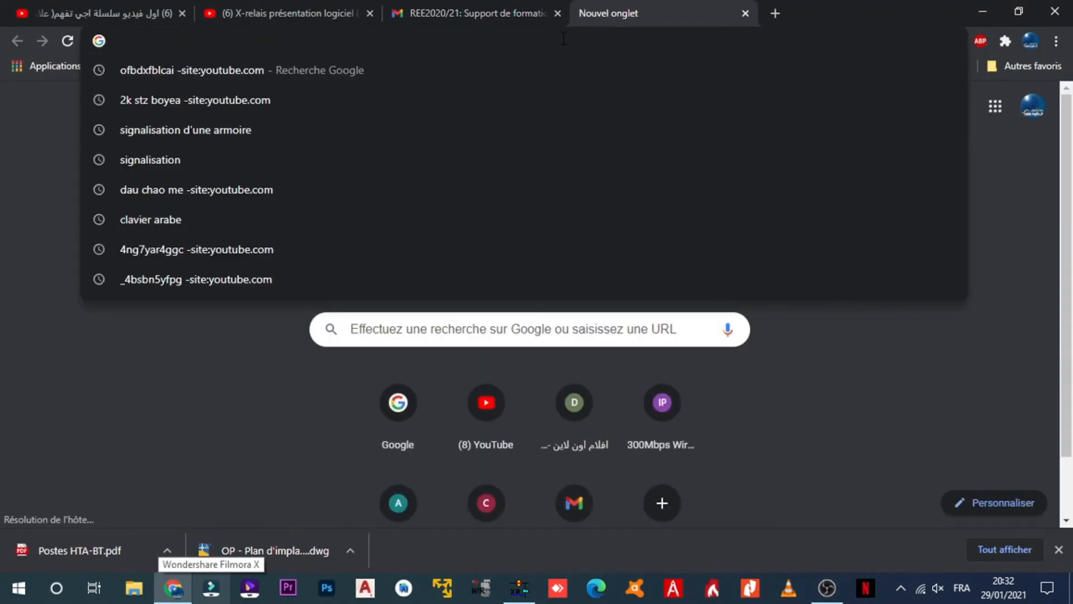
{"action": "type", "text": "sommaire"}
{"action": "key", "text": "Return"}
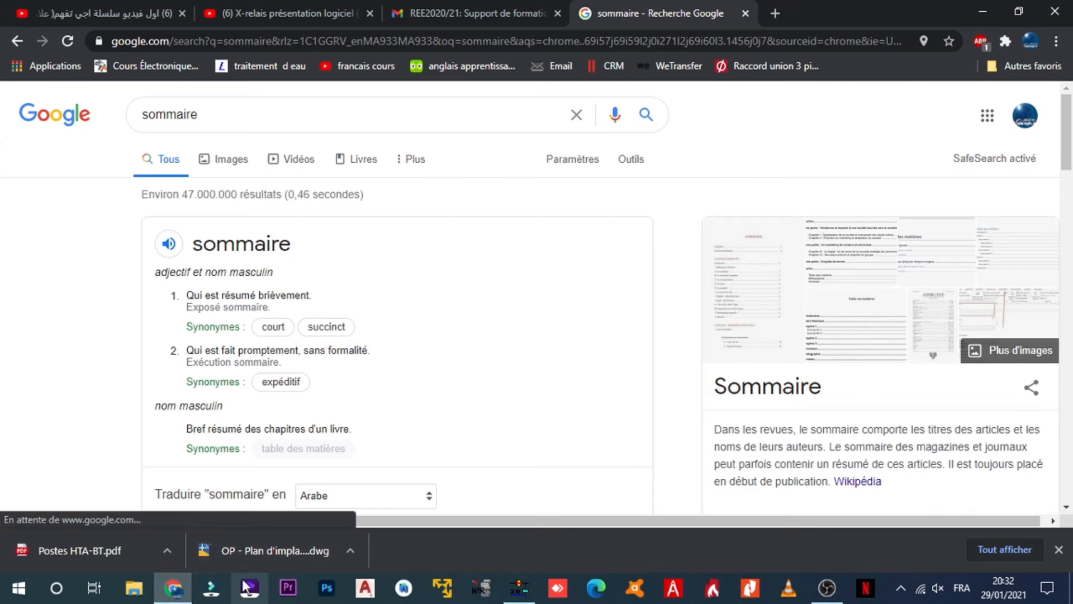
{"action": "left_click", "coordinate": [827, 587]}
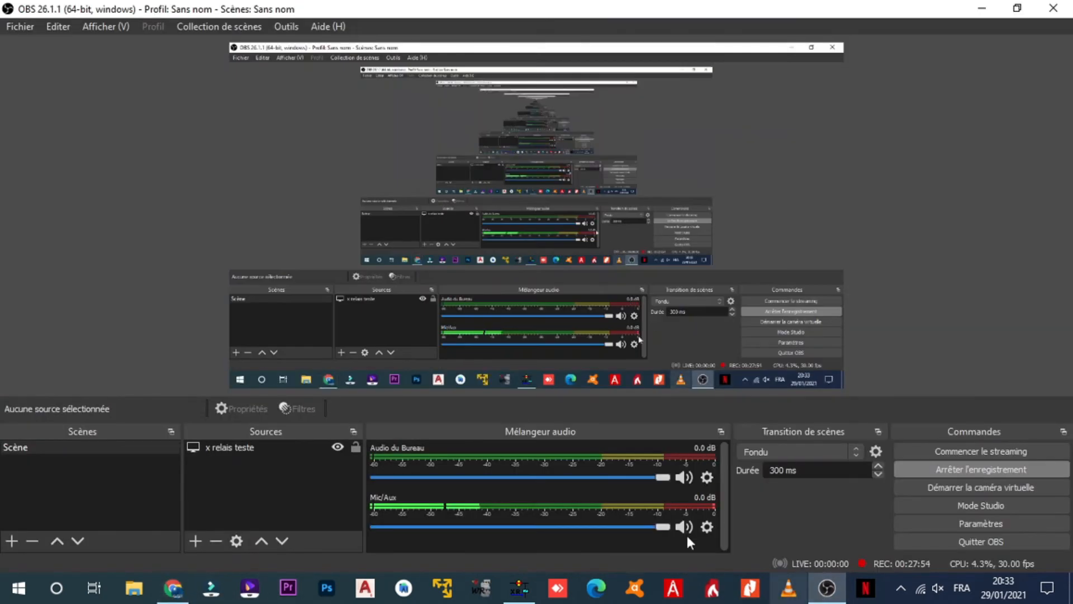
{"action": "left_click", "coordinate": [520, 587]}
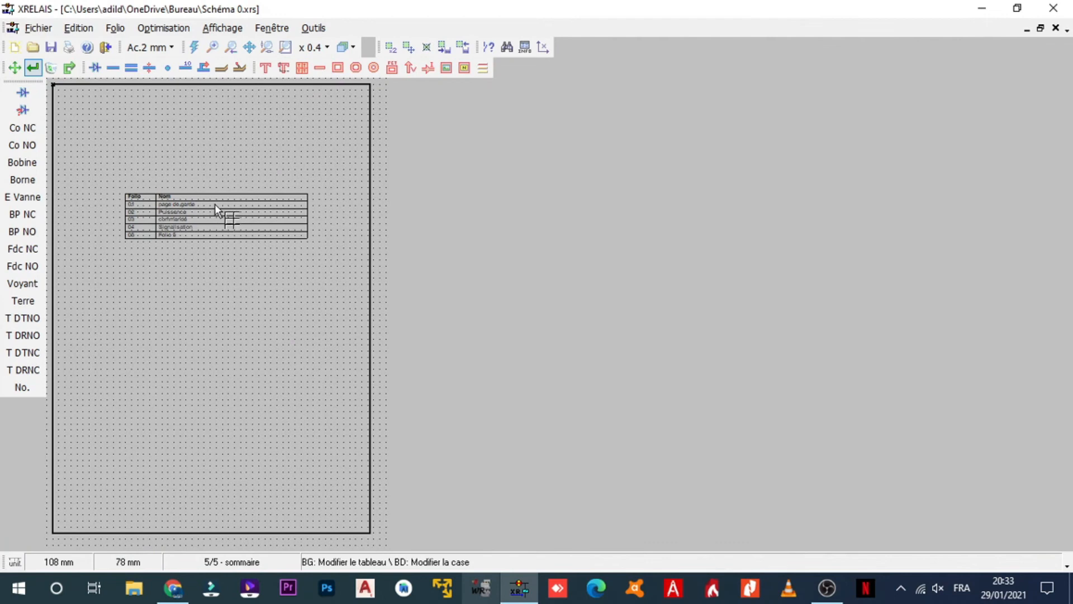
- Begin reclassifying the folios, placing "page de garde" first and "sommaire" second in the future order
{"action": "scroll", "coordinate": [168, 206], "scroll_direction": "up", "scroll_amount": 5}
{"action": "scroll", "coordinate": [264, 314], "scroll_direction": "down", "scroll_amount": 3}
{"action": "scroll", "coordinate": [249, 324], "scroll_direction": "up", "scroll_amount": 1}
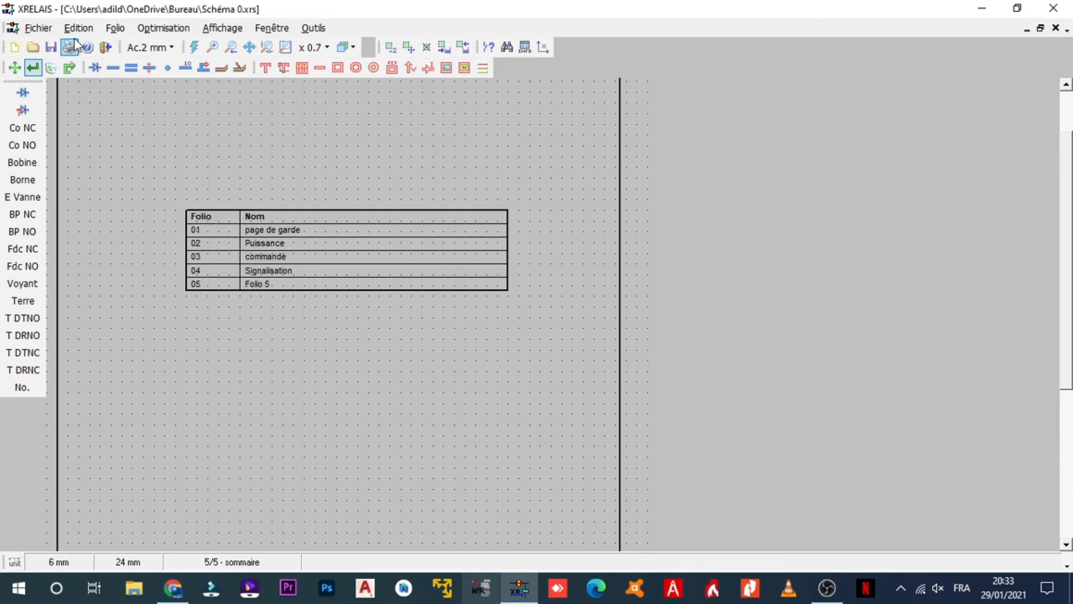
{"action": "left_click", "coordinate": [114, 28]}
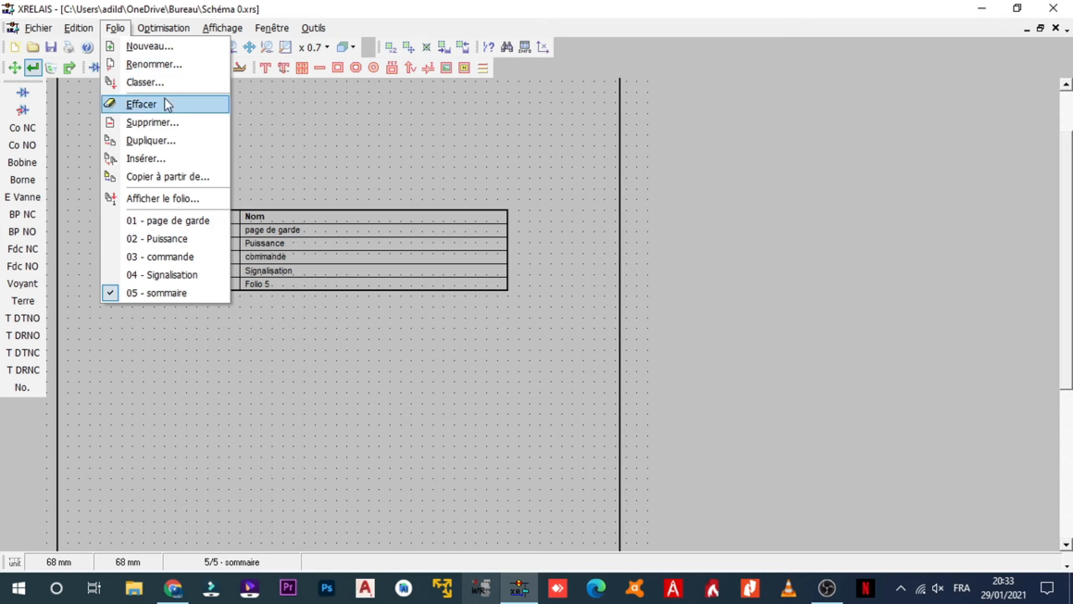
{"action": "left_click", "coordinate": [204, 85]}
{"action": "left_click", "coordinate": [429, 184]}
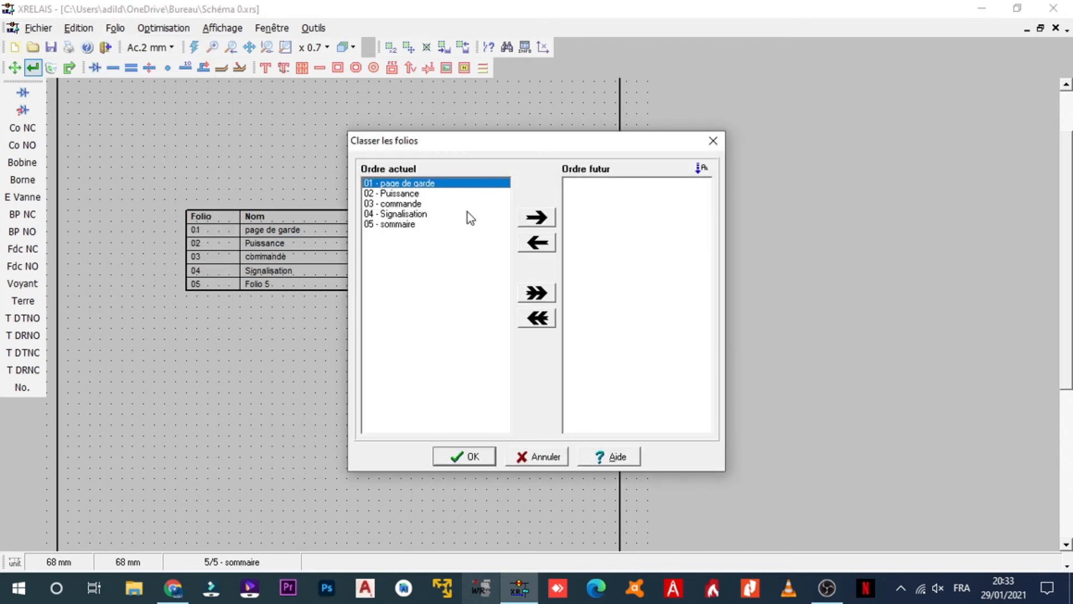
{"action": "left_click", "coordinate": [536, 217]}
{"action": "left_click", "coordinate": [413, 213]}
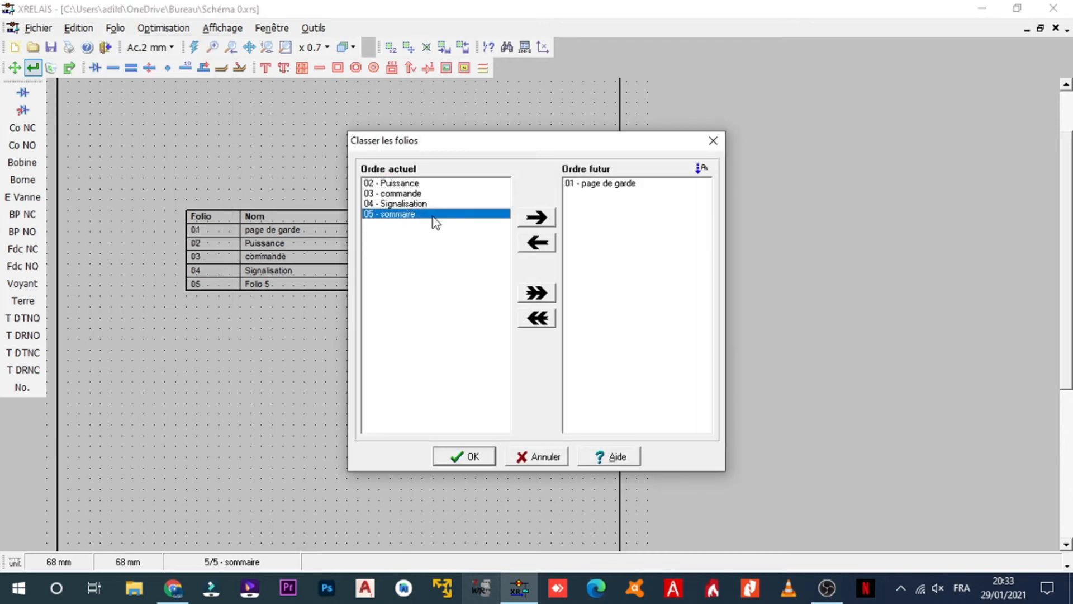
{"action": "left_click", "coordinate": [535, 217]}
- Complete the future folio order with Puissance, commande and Signalisation after sommaire, and apply it
{"action": "left_click", "coordinate": [427, 184]}
{"action": "left_click", "coordinate": [535, 217]}
{"action": "left_click", "coordinate": [432, 186]}
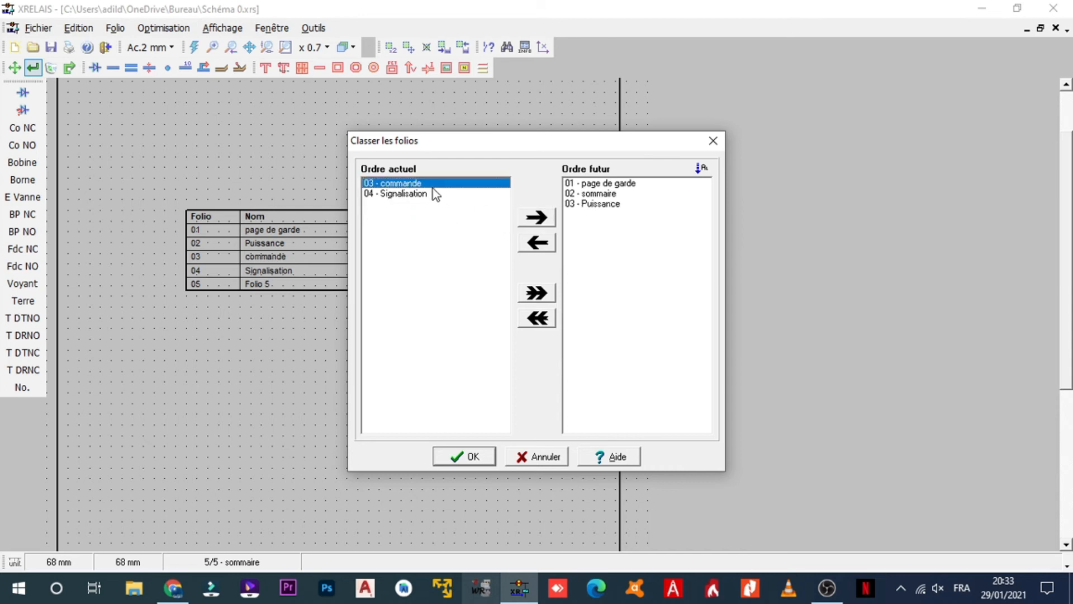
{"action": "left_click", "coordinate": [528, 221]}
{"action": "left_click", "coordinate": [440, 193]}
{"action": "left_click", "coordinate": [536, 216]}
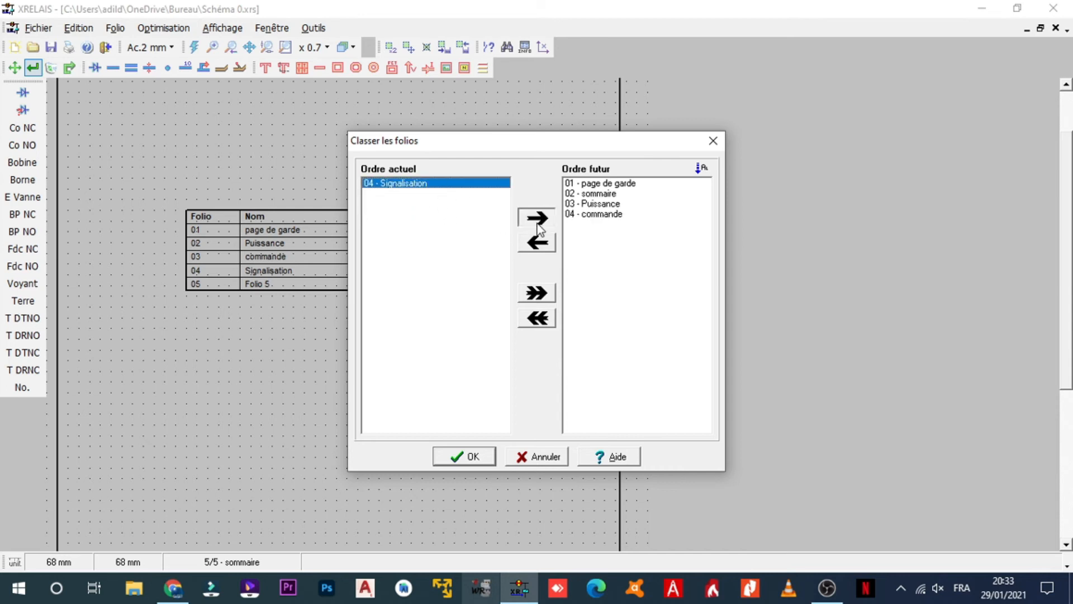
{"action": "left_click", "coordinate": [466, 456]}
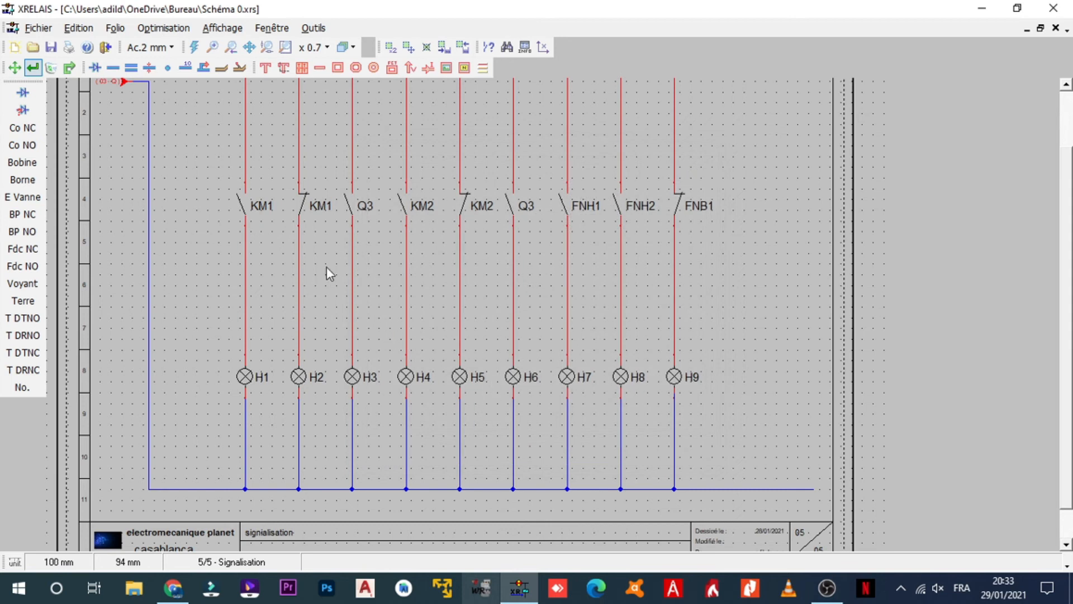
- On the sommaire folio, regenerate the folio list with column titles, replacing the table already present
{"action": "scroll", "coordinate": [326, 267], "scroll_direction": "down", "scroll_amount": 2}
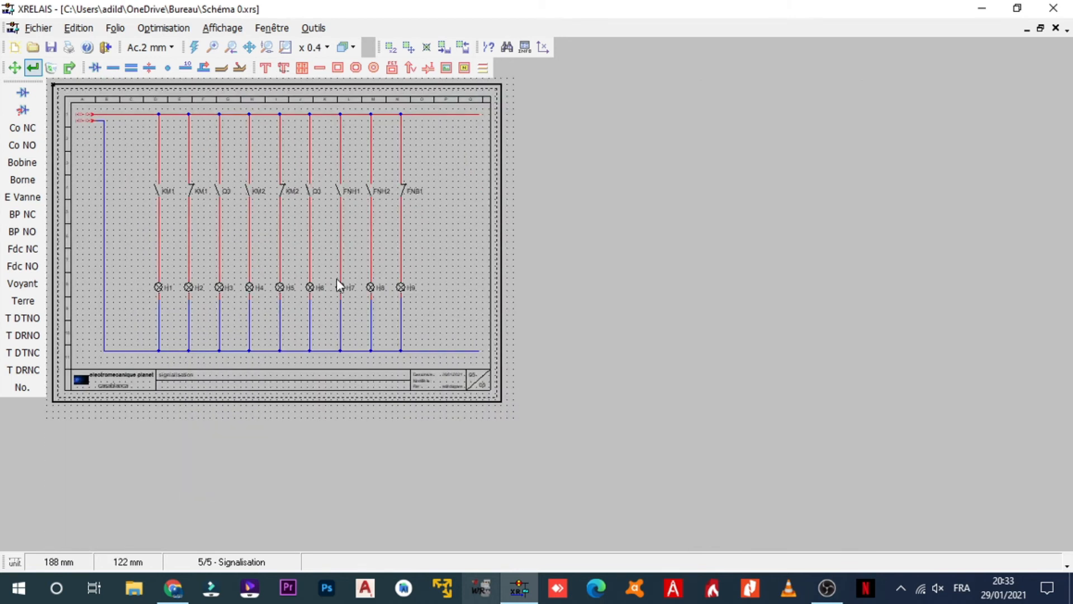
{"action": "left_click", "coordinate": [115, 28]}
{"action": "left_click", "coordinate": [151, 240]}
{"action": "scroll", "coordinate": [444, 417], "scroll_direction": "down", "scroll_amount": 2}
{"action": "scroll", "coordinate": [328, 185], "scroll_direction": "up", "scroll_amount": 1}
{"action": "left_click", "coordinate": [158, 27]}
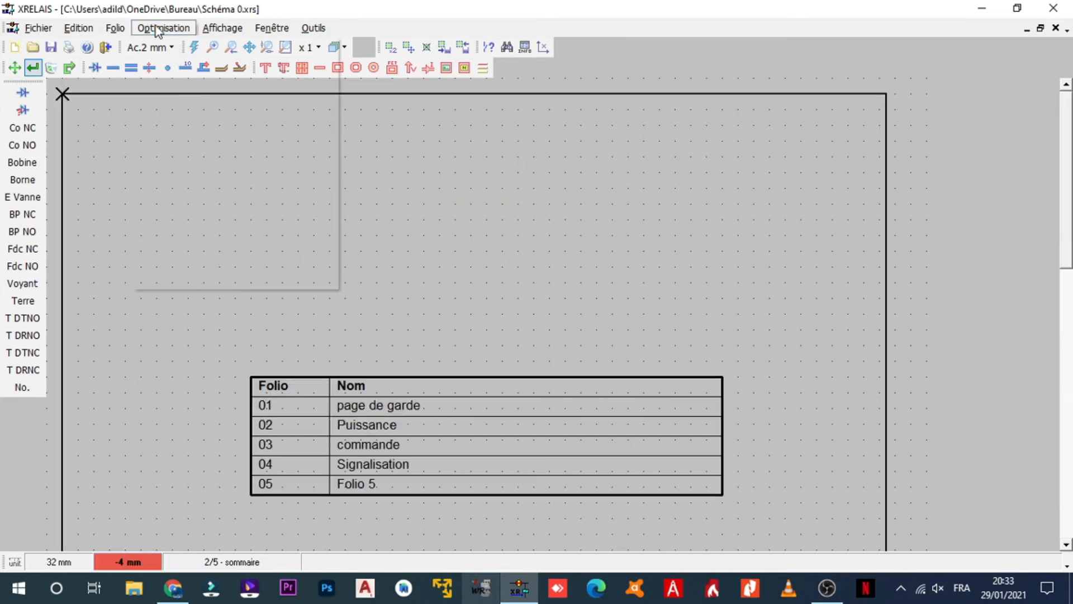
{"action": "mouse_move", "coordinate": [251, 140]}
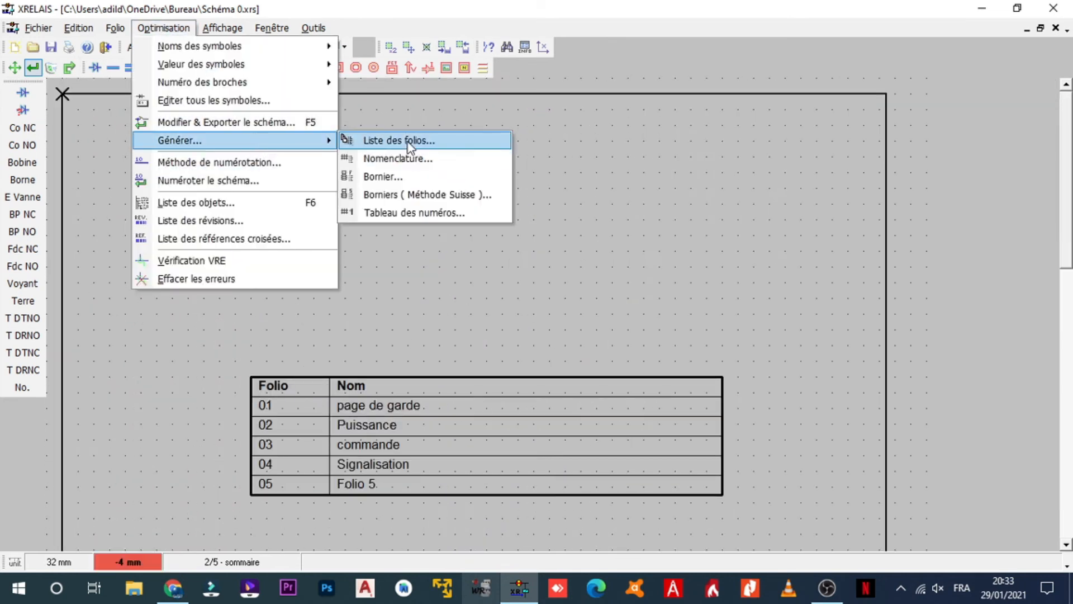
{"action": "left_click", "coordinate": [410, 146]}
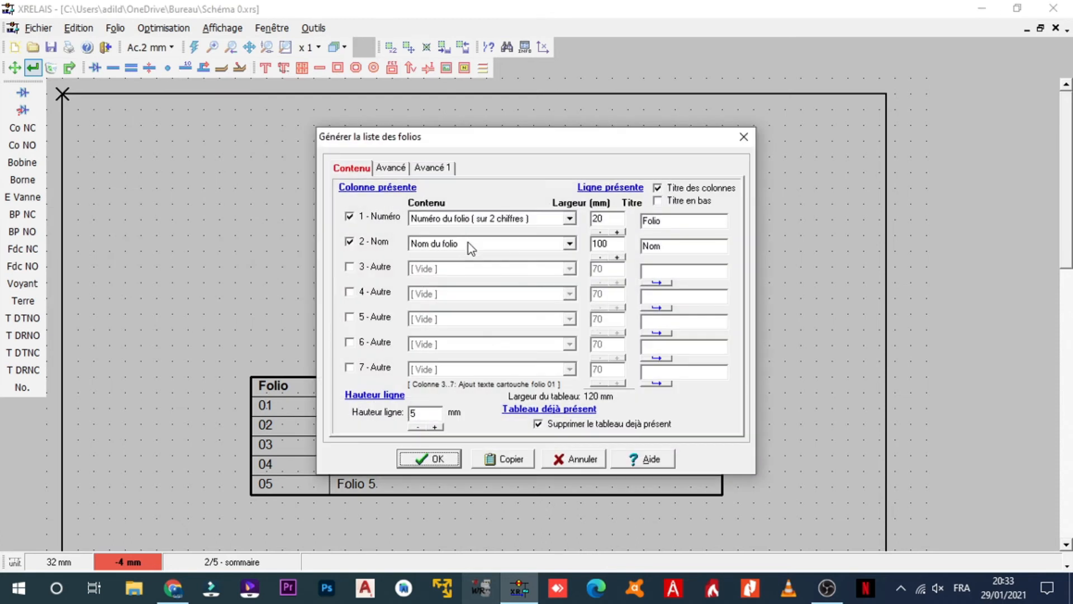
{"action": "left_click", "coordinate": [444, 459]}
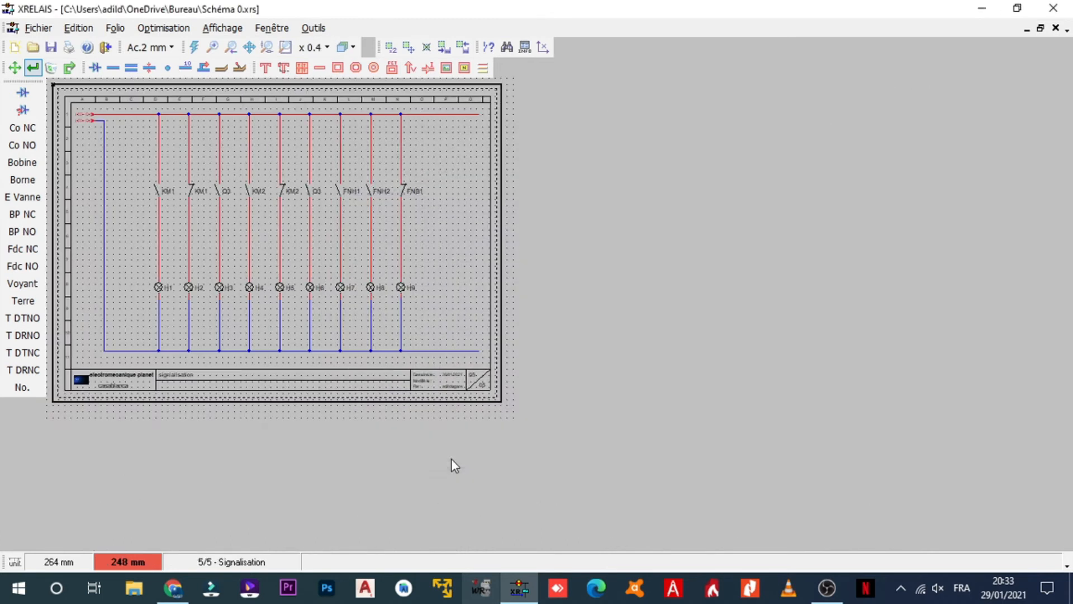
- Reopen the sommaire folio and move the regenerated table away from the sheet corner to the upper middle
{"action": "left_click", "coordinate": [115, 28]}
{"action": "left_click", "coordinate": [162, 240]}
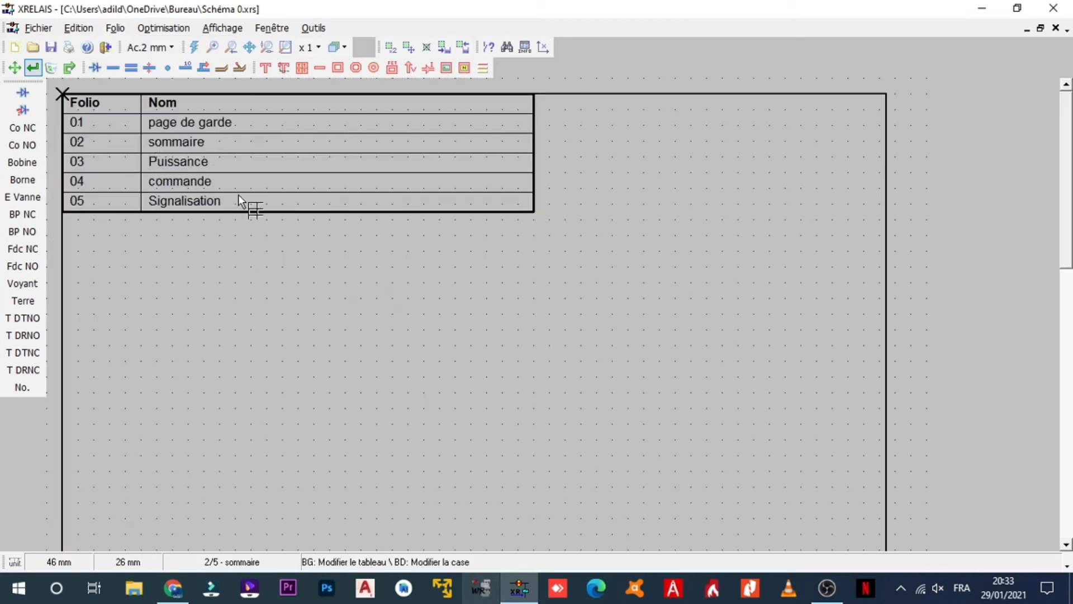
{"action": "left_click", "coordinate": [15, 68]}
{"action": "left_click_drag", "start_coordinate": [311, 181], "coordinate": [546, 396]}
{"action": "left_click_drag", "start_coordinate": [515, 398], "coordinate": [482, 249]}
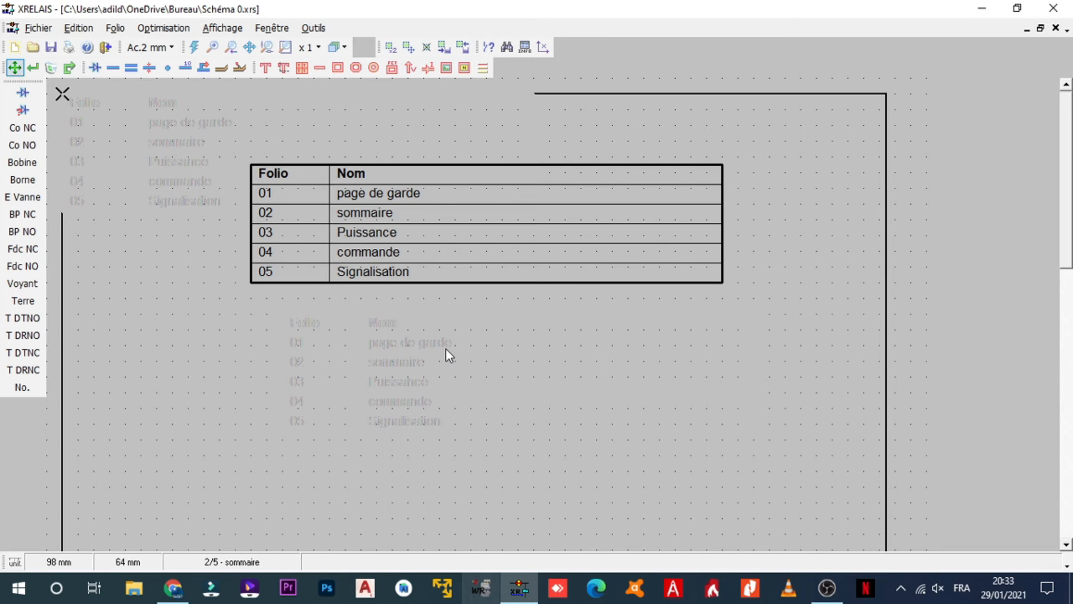
{"action": "left_click_drag", "start_coordinate": [484, 248], "coordinate": [491, 312]}
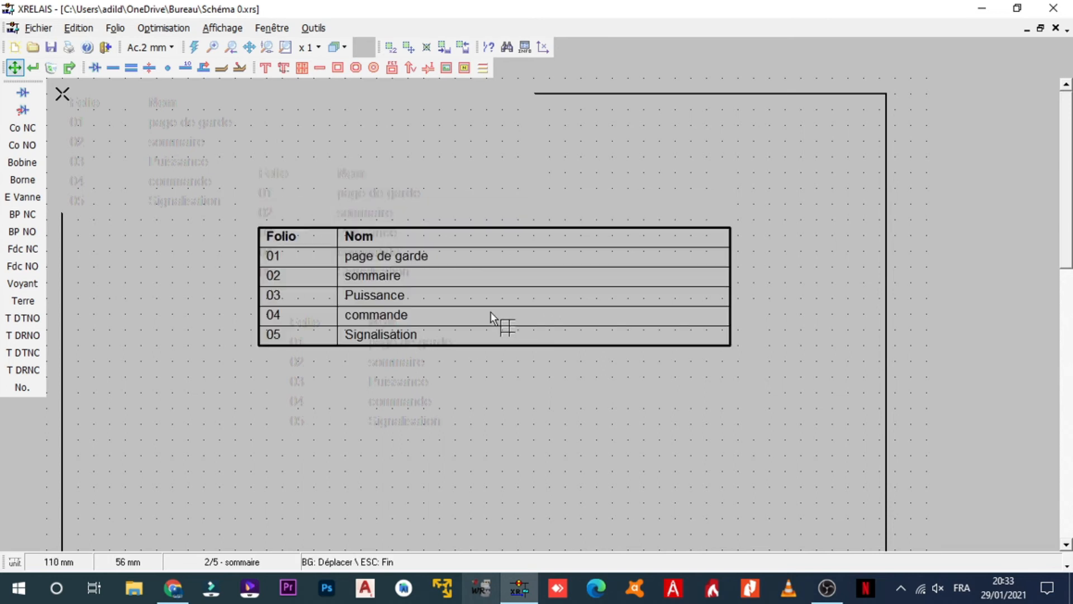
{"action": "left_click", "coordinate": [491, 312]}
- Lower the folio table further towards the middle of the sommaire sheet and save the schematic
{"action": "scroll", "coordinate": [486, 350], "scroll_direction": "down", "scroll_amount": 3}
{"action": "scroll", "coordinate": [296, 172], "scroll_direction": "up", "scroll_amount": 1}
{"action": "left_click", "coordinate": [343, 243]}
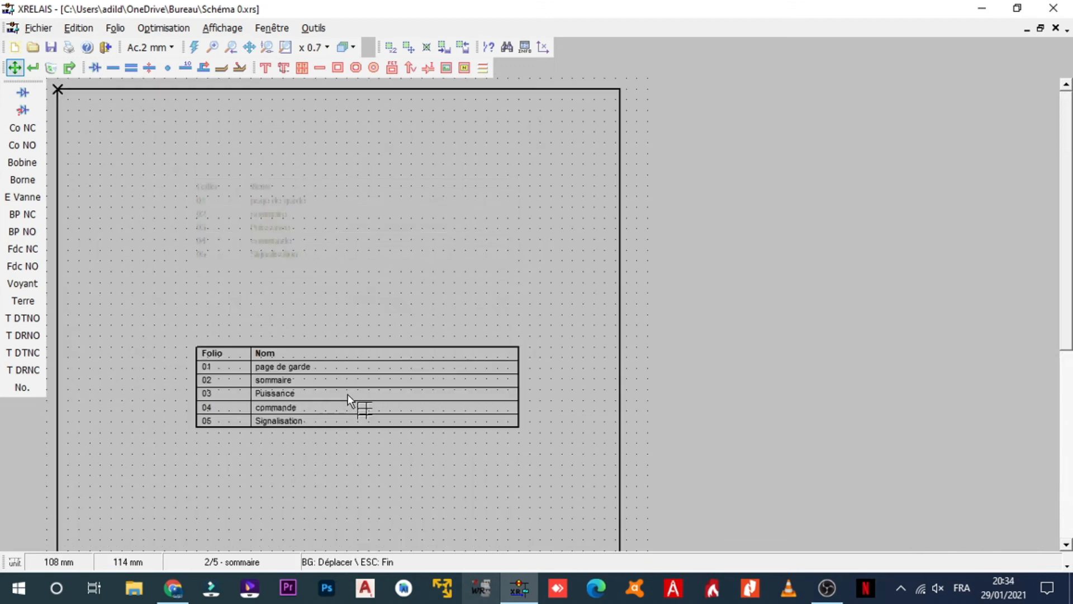
{"action": "left_click", "coordinate": [347, 394]}
{"action": "scroll", "coordinate": [386, 397], "scroll_direction": "down", "scroll_amount": 3}
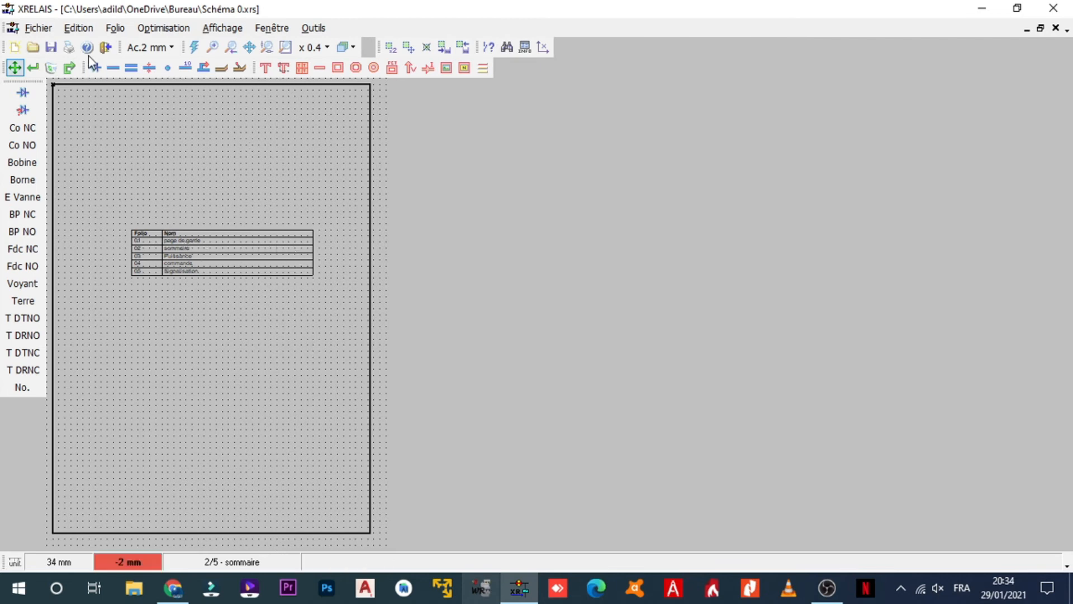
{"action": "left_click", "coordinate": [51, 47]}
- Add a blank A4 portrait folio named "Folio 6" to the schematic
{"action": "left_click", "coordinate": [115, 28]}
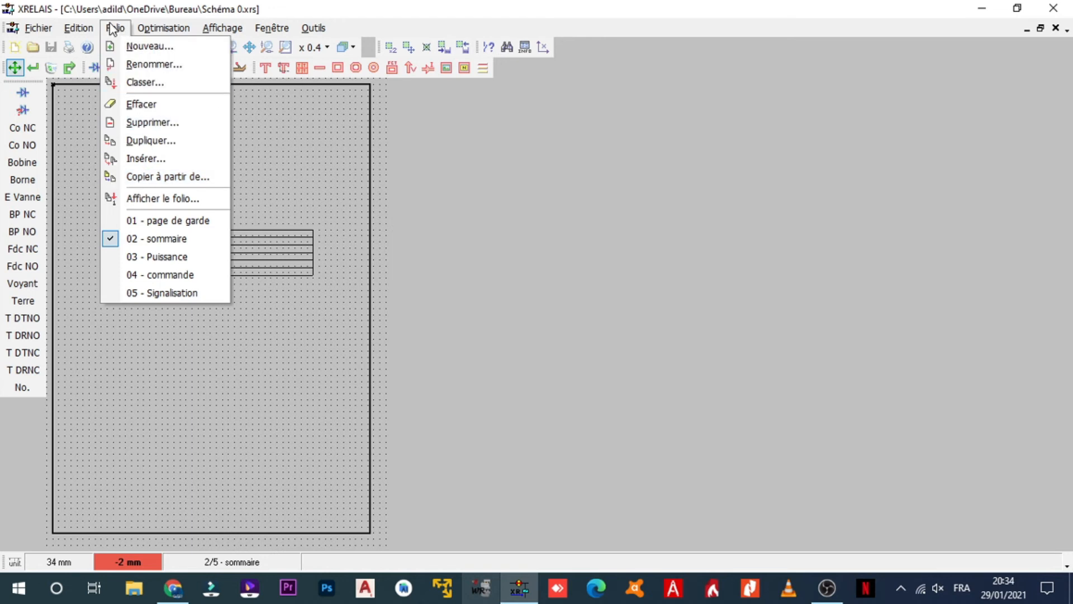
{"action": "left_click", "coordinate": [145, 40]}
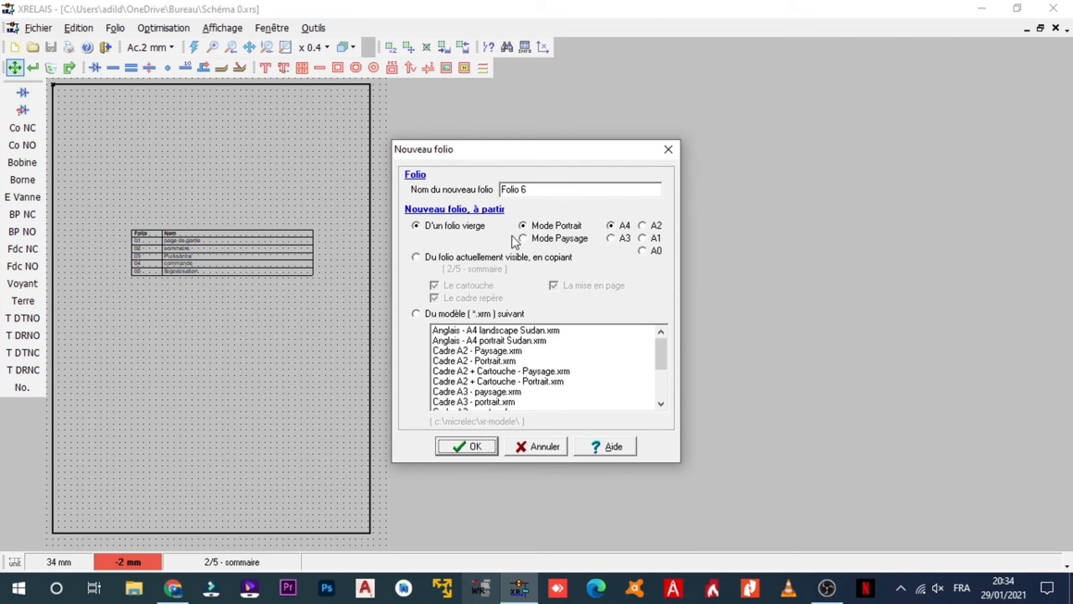
{"action": "left_click", "coordinate": [469, 449]}
{"action": "scroll", "coordinate": [209, 167], "scroll_direction": "down", "scroll_amount": 5}
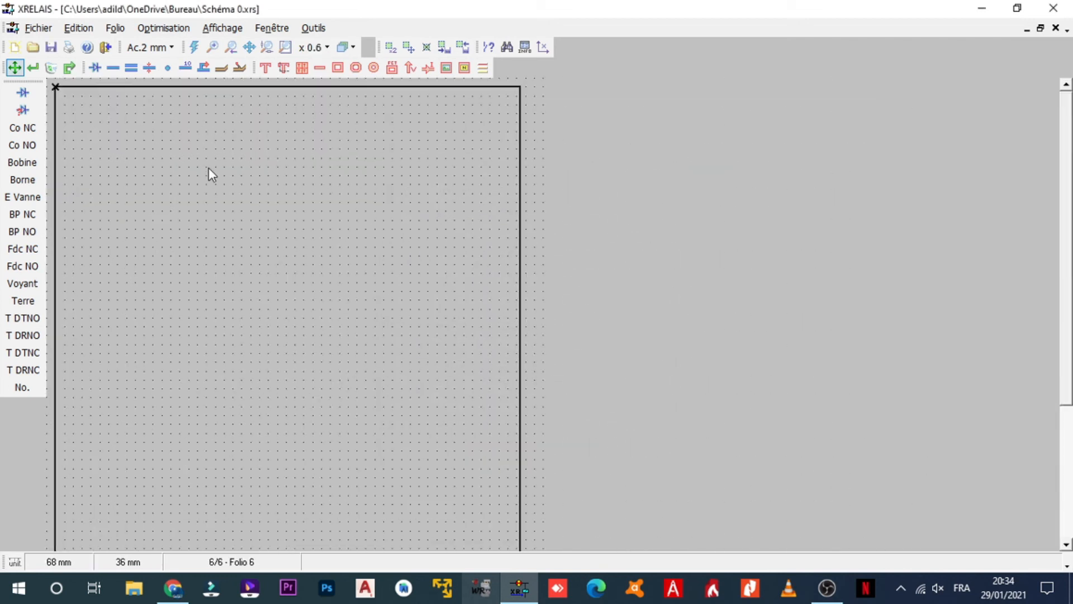
- Set up a nomenclature for Folio 6 with columns 3 to 8 excluded, keeping Nom, Valeur, Nom du fichier and Folio
{"action": "left_click", "coordinate": [166, 30]}
{"action": "mouse_move", "coordinate": [237, 144]}
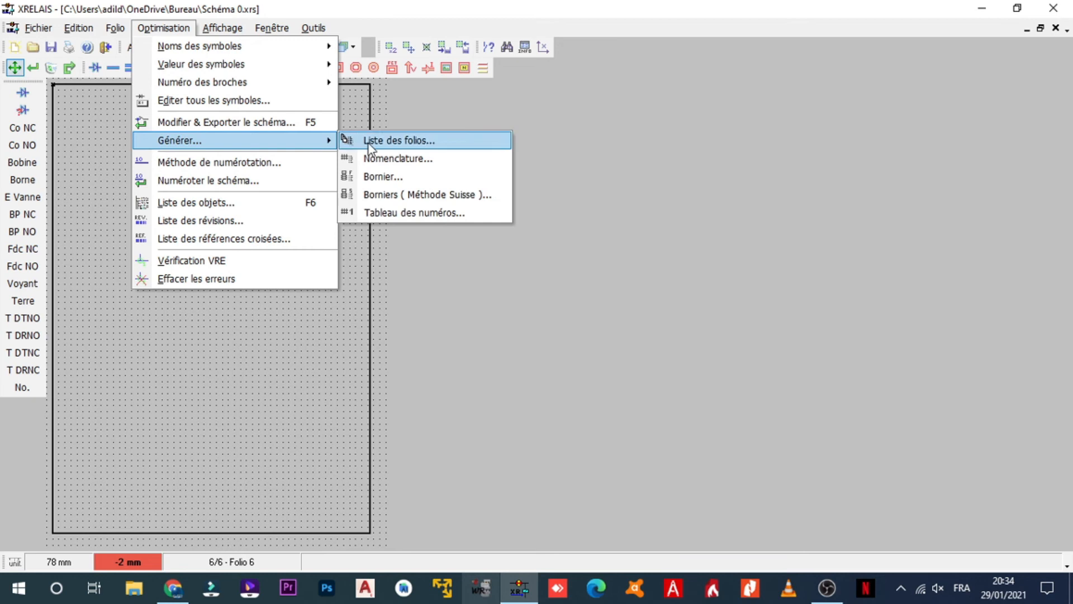
{"action": "left_click", "coordinate": [387, 159]}
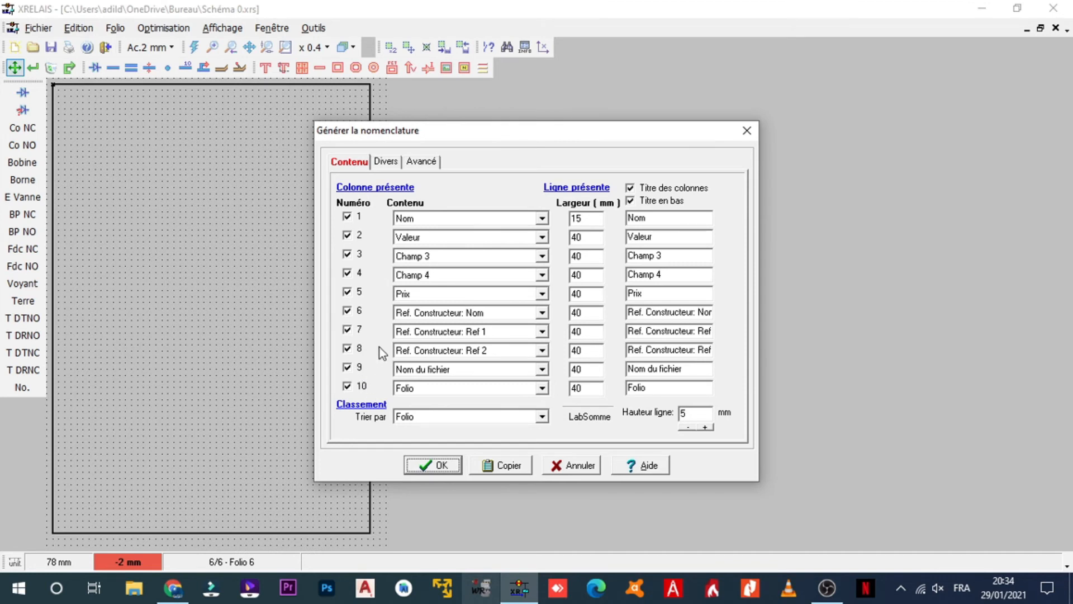
{"action": "left_click", "coordinate": [348, 330]}
{"action": "left_click", "coordinate": [347, 349]}
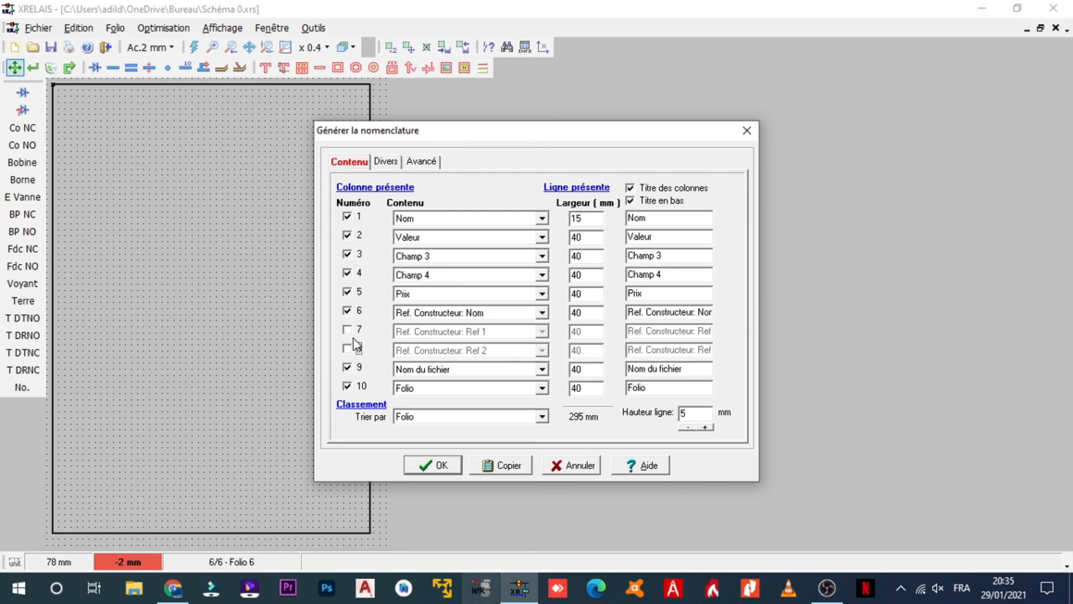
{"action": "left_click", "coordinate": [346, 311]}
{"action": "left_click", "coordinate": [347, 292]}
{"action": "left_click", "coordinate": [347, 274]}
{"action": "left_click", "coordinate": [347, 255]}
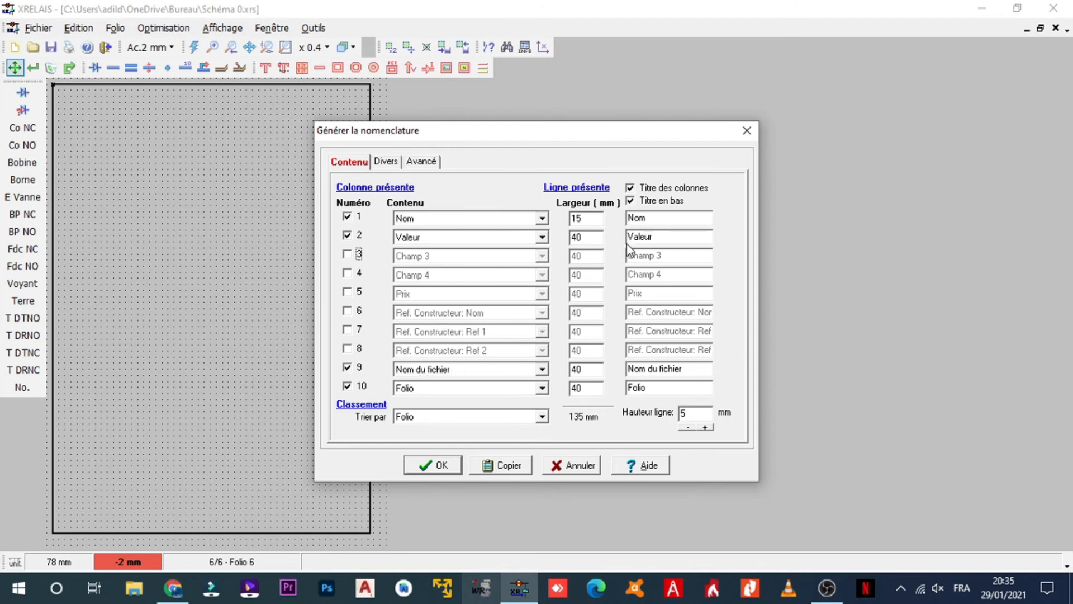
- Generate the four-column nomenclature on Folio 6 and inspect the resulting component table
{"action": "double_click", "coordinate": [583, 223]}
{"action": "left_click", "coordinate": [442, 465]}
{"action": "scroll", "coordinate": [146, 210], "scroll_direction": "up", "scroll_amount": 2}
{"action": "scroll", "coordinate": [152, 213], "scroll_direction": "down", "scroll_amount": 2}
{"action": "scroll", "coordinate": [110, 213], "scroll_direction": "up", "scroll_amount": 3}
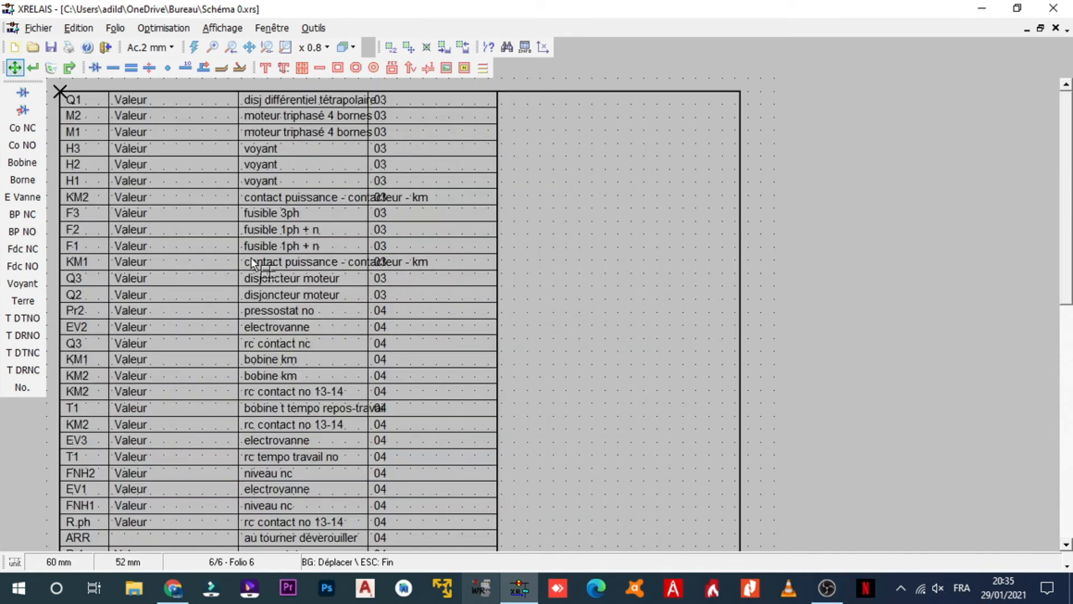
- Generate the nomenclature again with titles above the rows, no Valeur column, and the Nom du fichier column 70 mm wide
{"action": "left_click", "coordinate": [163, 28]}
{"action": "mouse_move", "coordinate": [229, 147]}
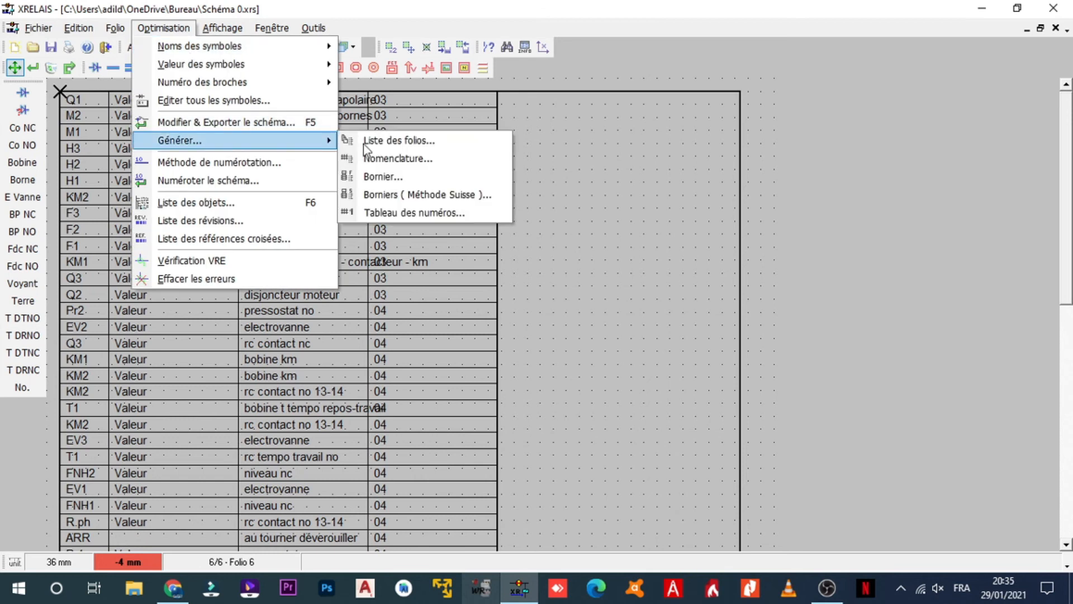
{"action": "left_click", "coordinate": [436, 160]}
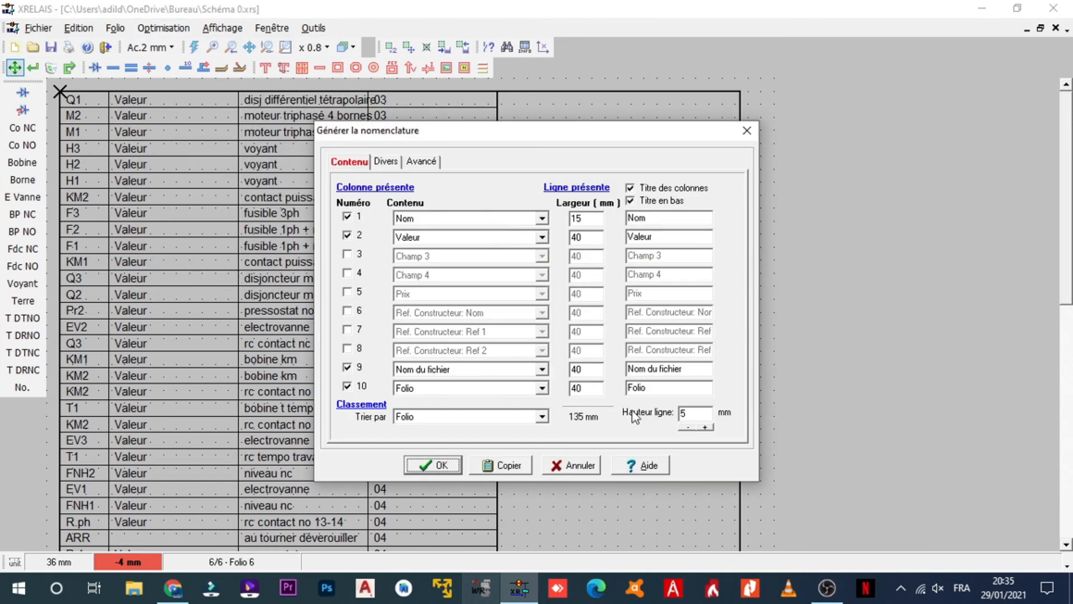
{"action": "left_click", "coordinate": [631, 201]}
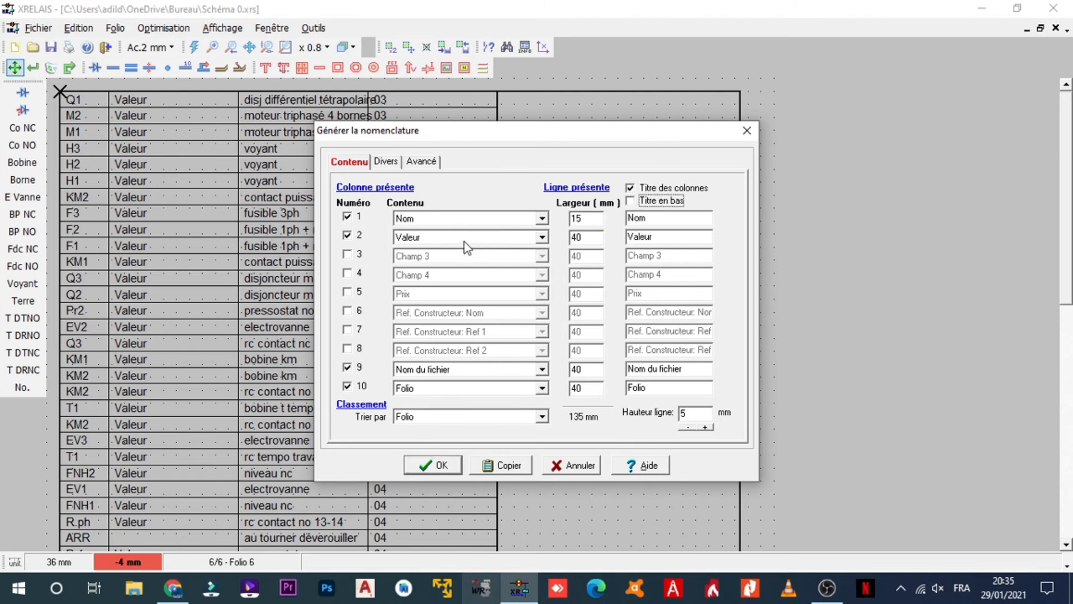
{"action": "left_click", "coordinate": [353, 237]}
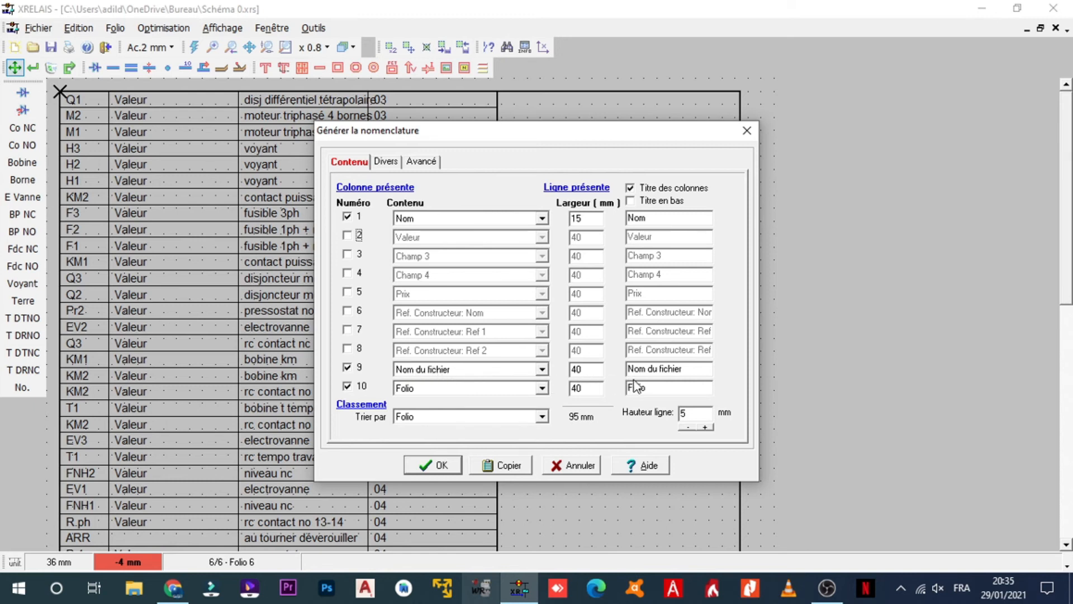
{"action": "double_click", "coordinate": [598, 371]}
{"action": "type", "text": "70"}
{"action": "key", "text": "Return"}
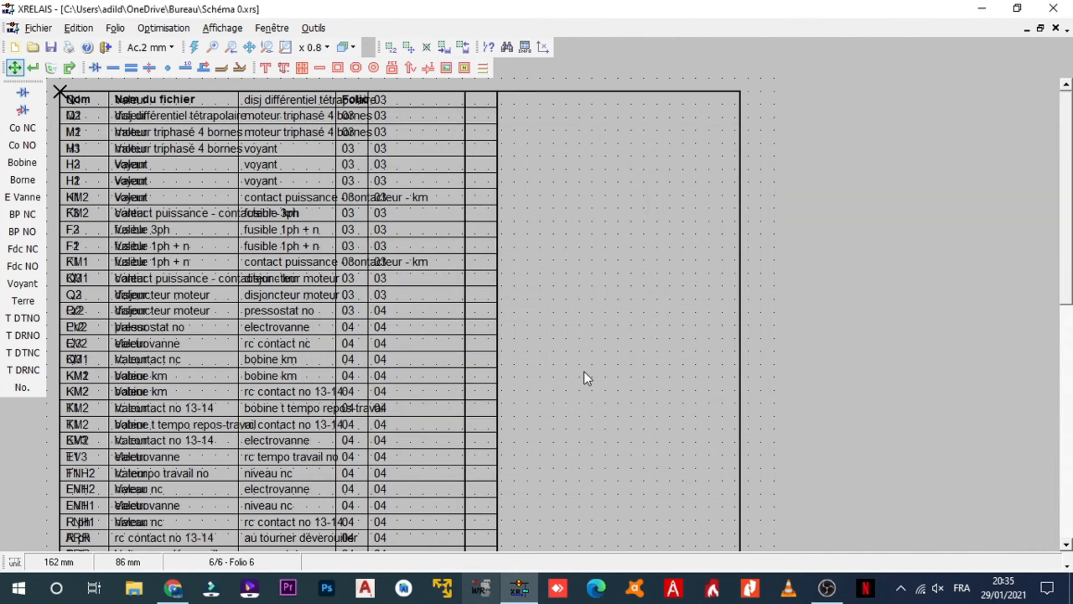
- Delete both overlapping nomenclature tables from Folio 6
{"action": "left_click", "coordinate": [52, 68]}
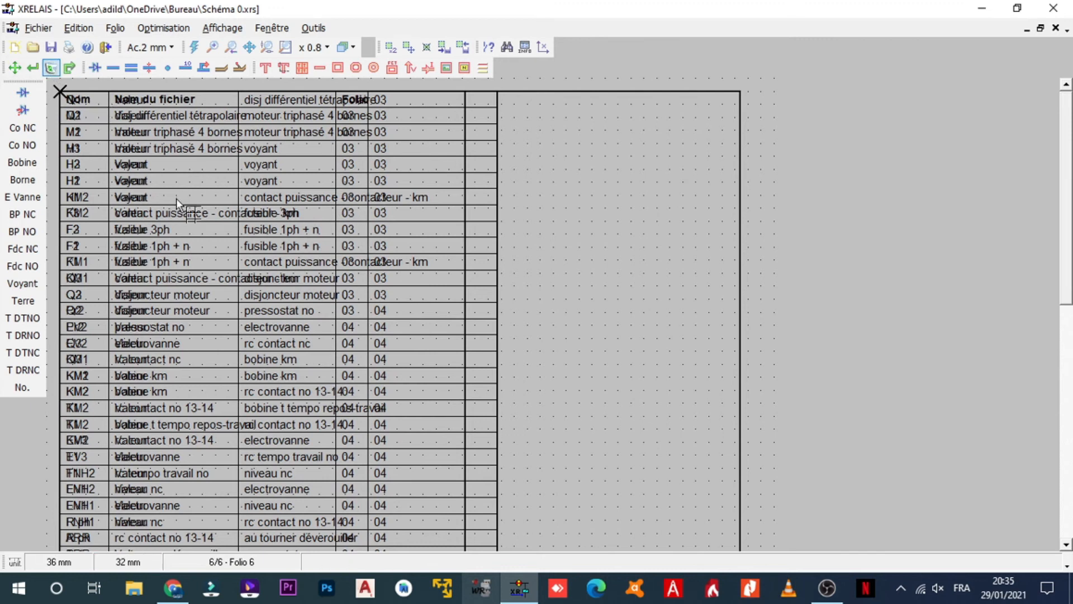
{"action": "left_click", "coordinate": [211, 202]}
{"action": "left_click", "coordinate": [213, 202]}
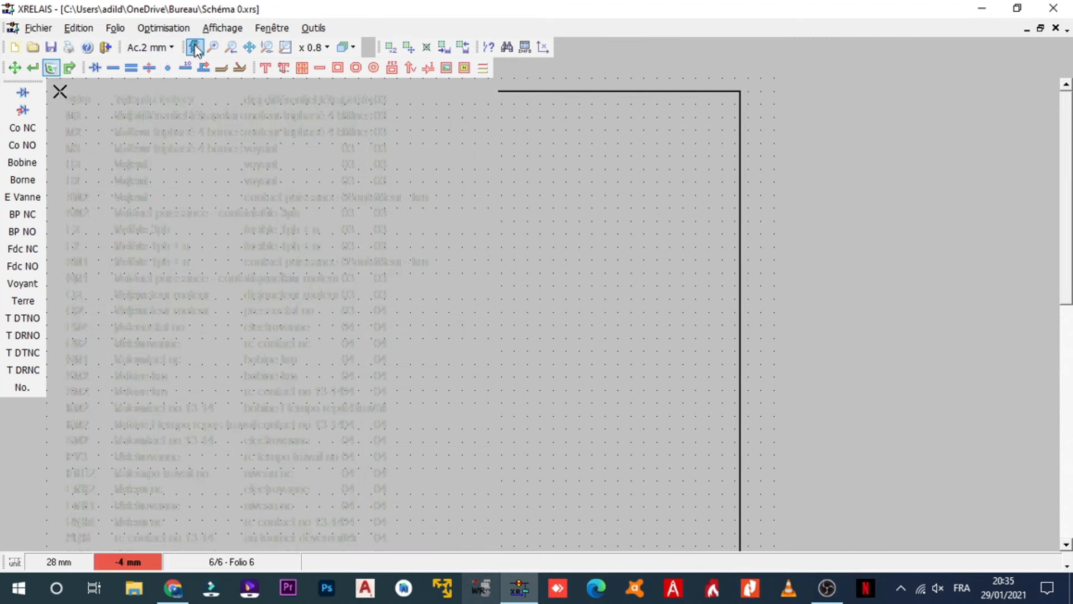
- Generate a nomenclature on Folio 6 with Nom, Nom du fichier and Folio columns, and move the table inward from the page corner
{"action": "left_click", "coordinate": [163, 28]}
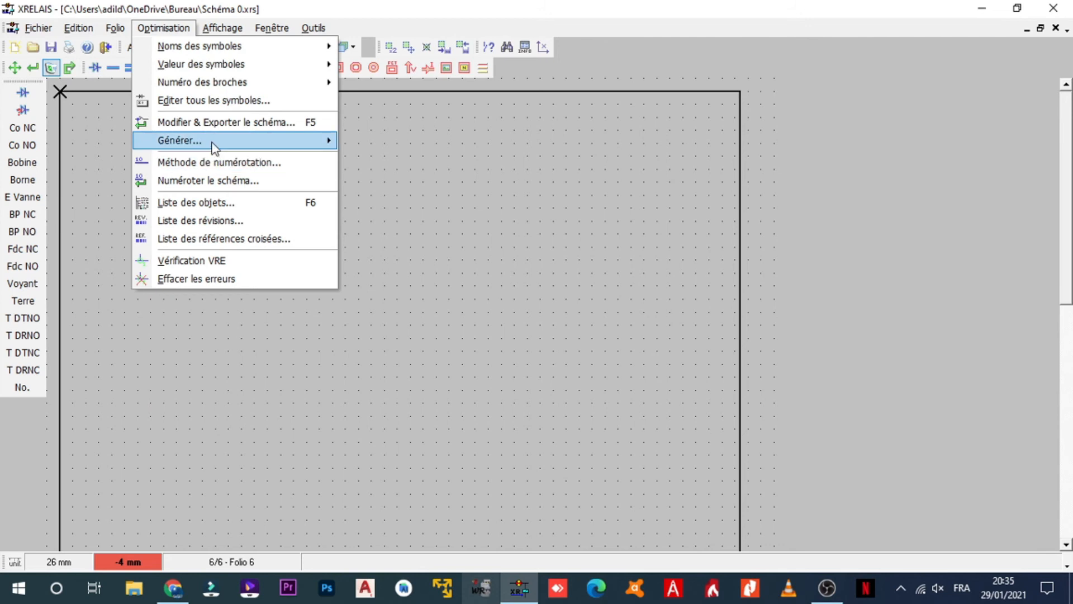
{"action": "mouse_move", "coordinate": [211, 144]}
{"action": "left_click", "coordinate": [394, 154]}
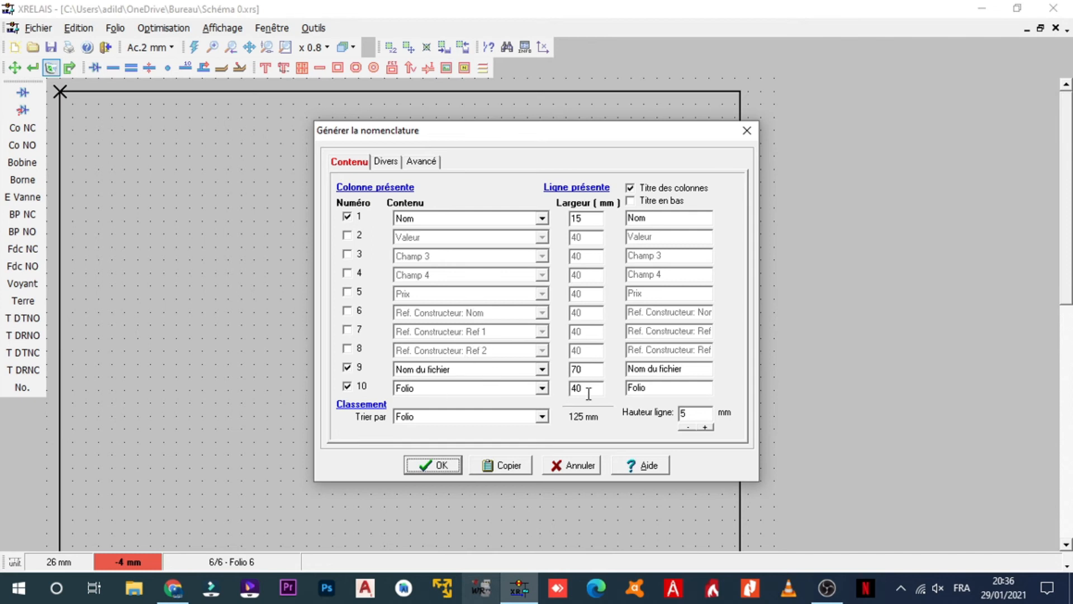
{"action": "left_click", "coordinate": [439, 467]}
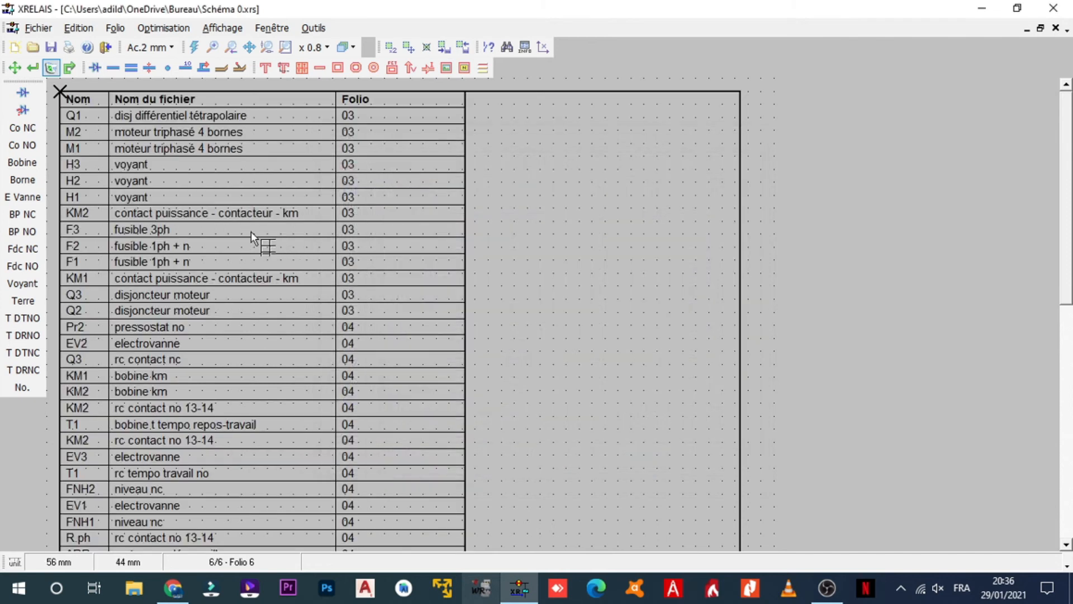
{"action": "left_click", "coordinate": [15, 68]}
{"action": "left_click_drag", "start_coordinate": [221, 193], "coordinate": [396, 219]}
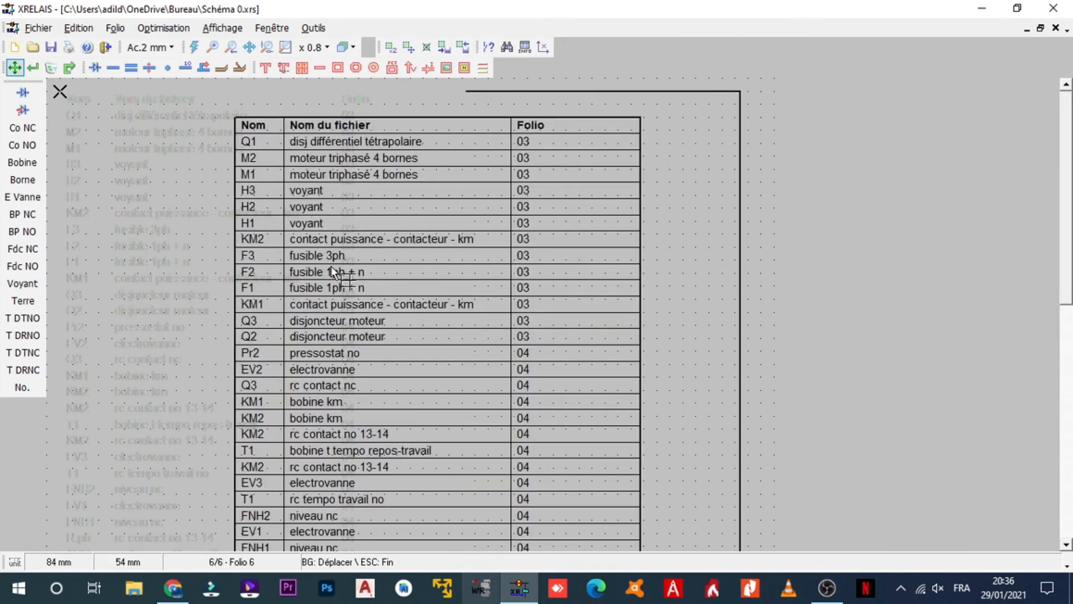
- Examine the component names, file names and folio numbers throughout the Folio 6 nomenclature table
{"action": "scroll", "coordinate": [334, 277], "scroll_direction": "down", "scroll_amount": 1}
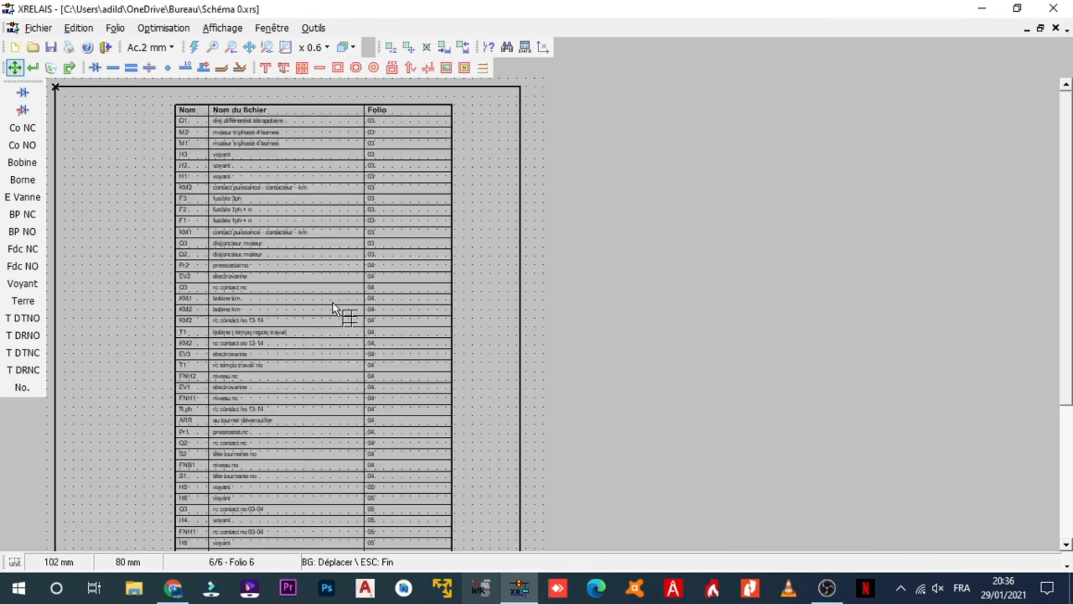
{"action": "scroll", "coordinate": [331, 304], "scroll_direction": "up", "scroll_amount": 1}
{"action": "scroll", "coordinate": [249, 249], "scroll_direction": "up", "scroll_amount": 1}
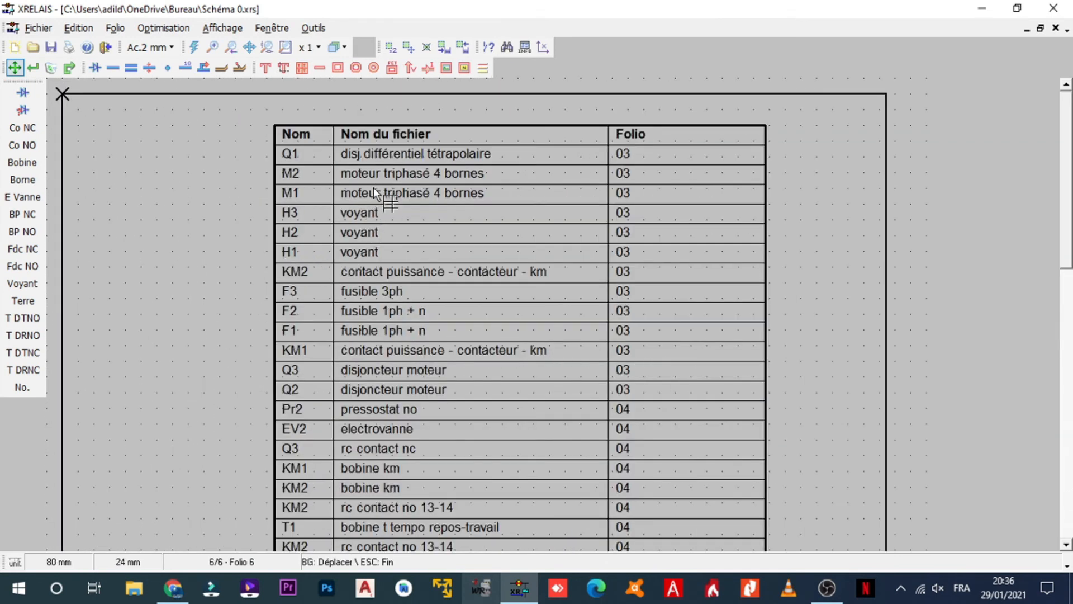
{"action": "scroll", "coordinate": [373, 186], "scroll_direction": "down", "scroll_amount": 2}
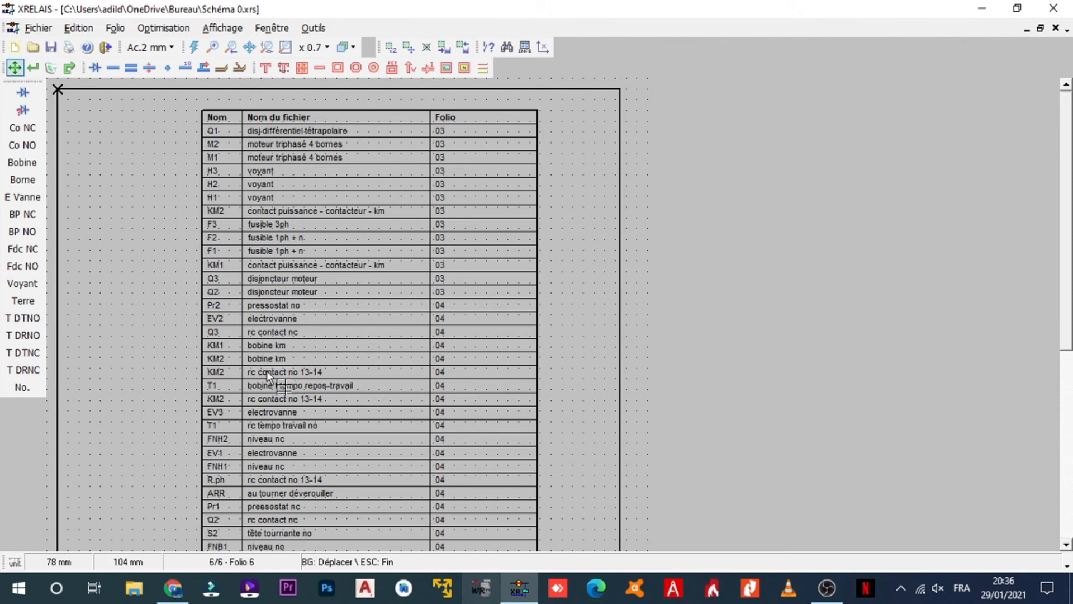
{"action": "scroll", "coordinate": [255, 391], "scroll_direction": "down", "scroll_amount": 2}
{"action": "scroll", "coordinate": [201, 440], "scroll_direction": "up", "scroll_amount": 2}
{"action": "scroll", "coordinate": [197, 462], "scroll_direction": "up", "scroll_amount": 2}
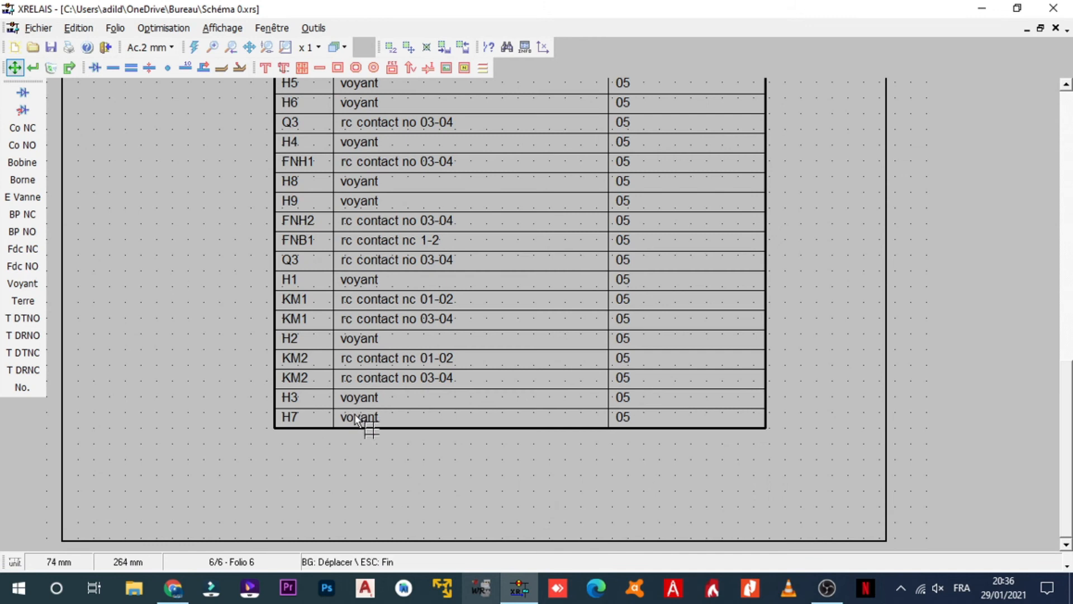
{"action": "scroll", "coordinate": [368, 307], "scroll_direction": "down", "scroll_amount": 2}
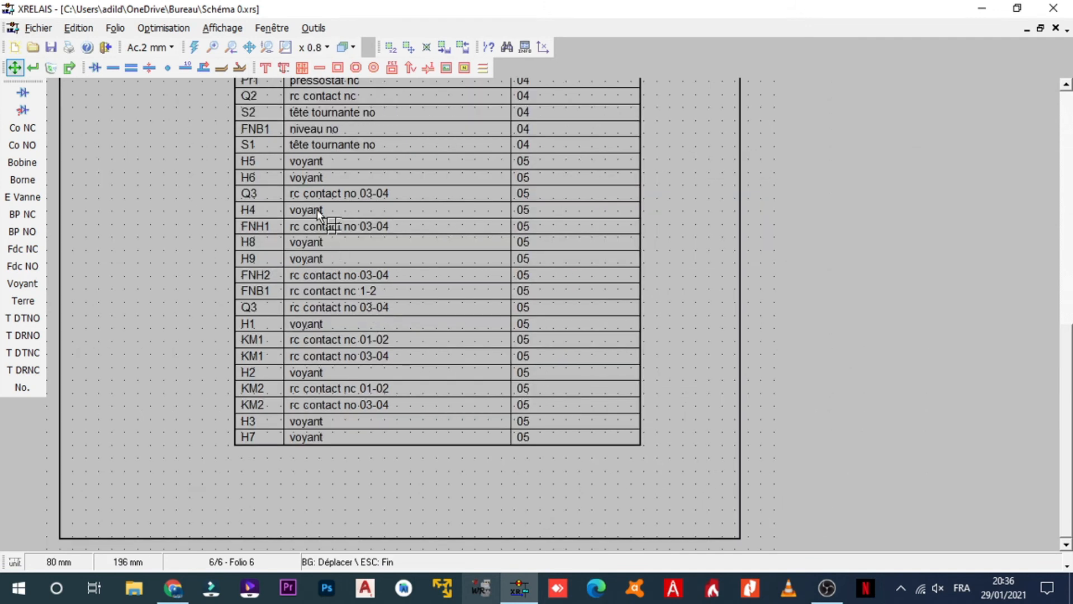
{"action": "scroll", "coordinate": [274, 191], "scroll_direction": "up", "scroll_amount": 2}
{"action": "scroll", "coordinate": [391, 232], "scroll_direction": "up", "scroll_amount": 1}
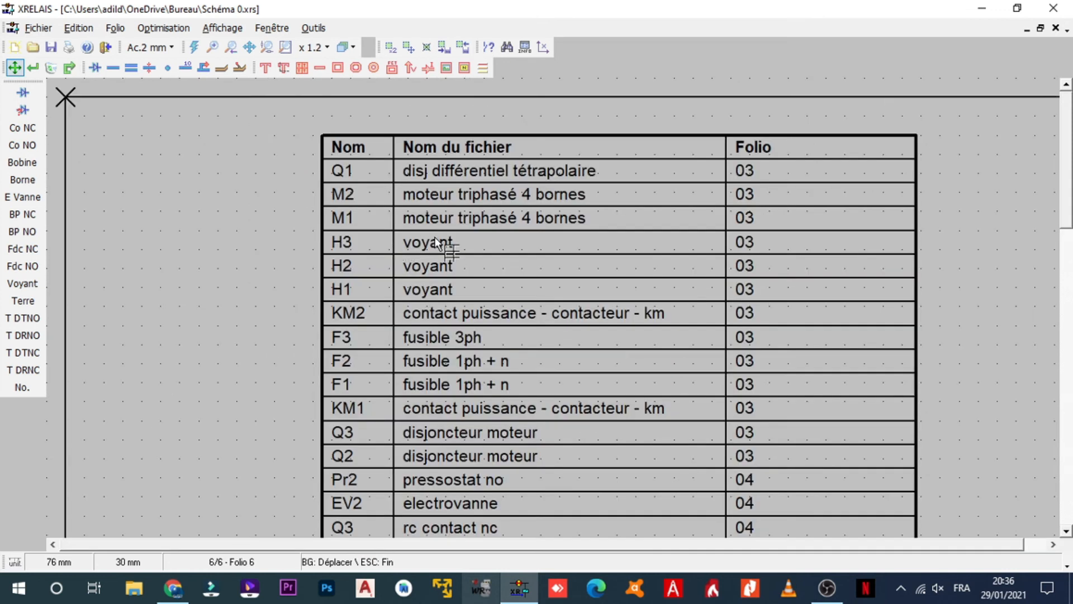
{"action": "scroll", "coordinate": [459, 237], "scroll_direction": "down", "scroll_amount": 1}
{"action": "scroll", "coordinate": [458, 241], "scroll_direction": "down", "scroll_amount": 1}
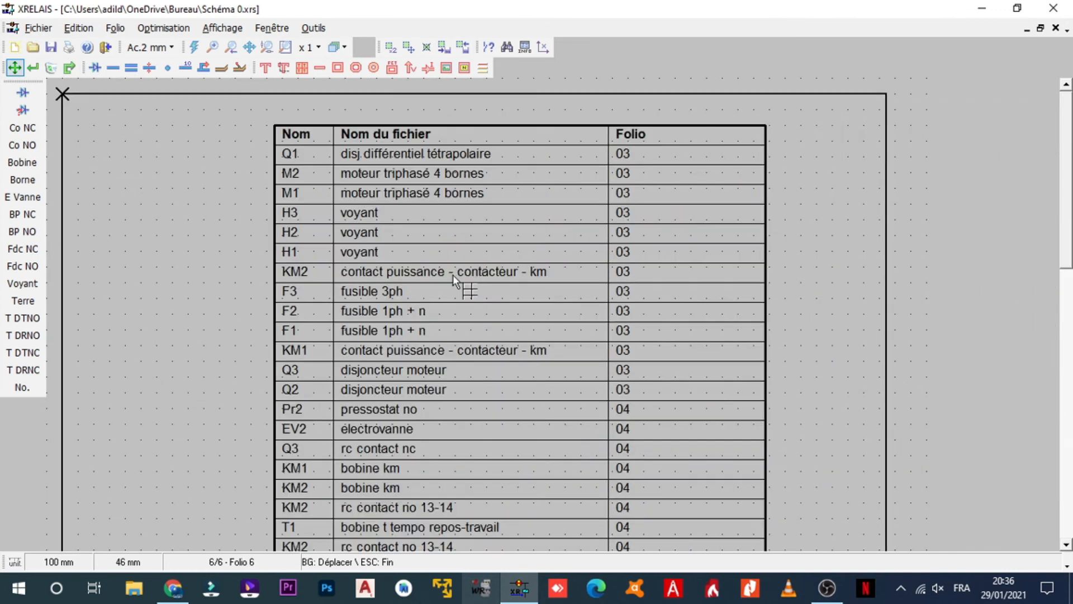
{"action": "scroll", "coordinate": [453, 276], "scroll_direction": "down", "scroll_amount": 1}
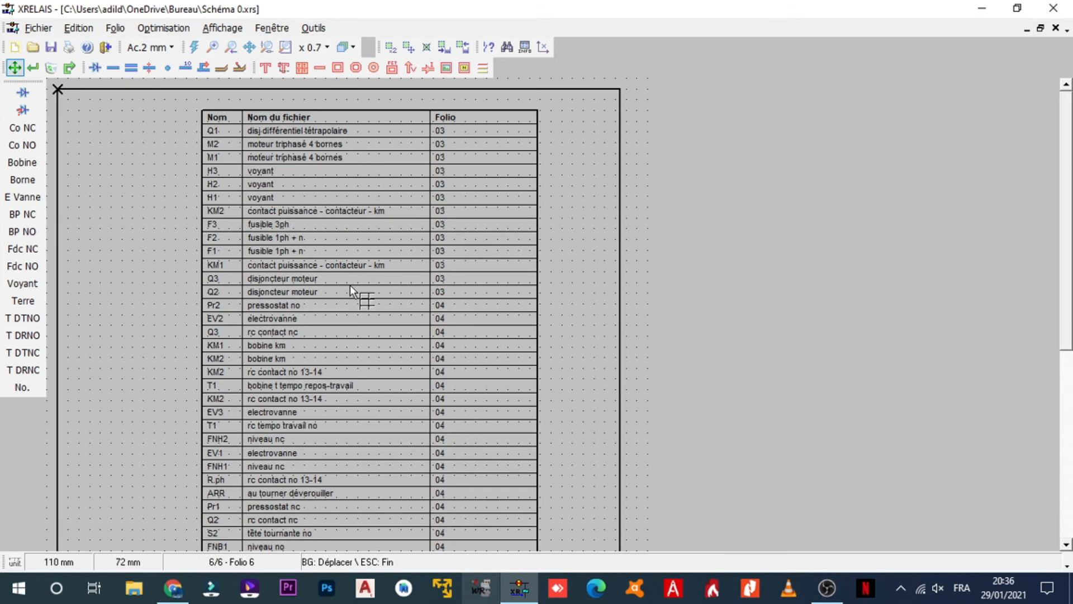
{"action": "scroll", "coordinate": [267, 227], "scroll_direction": "up", "scroll_amount": 3}
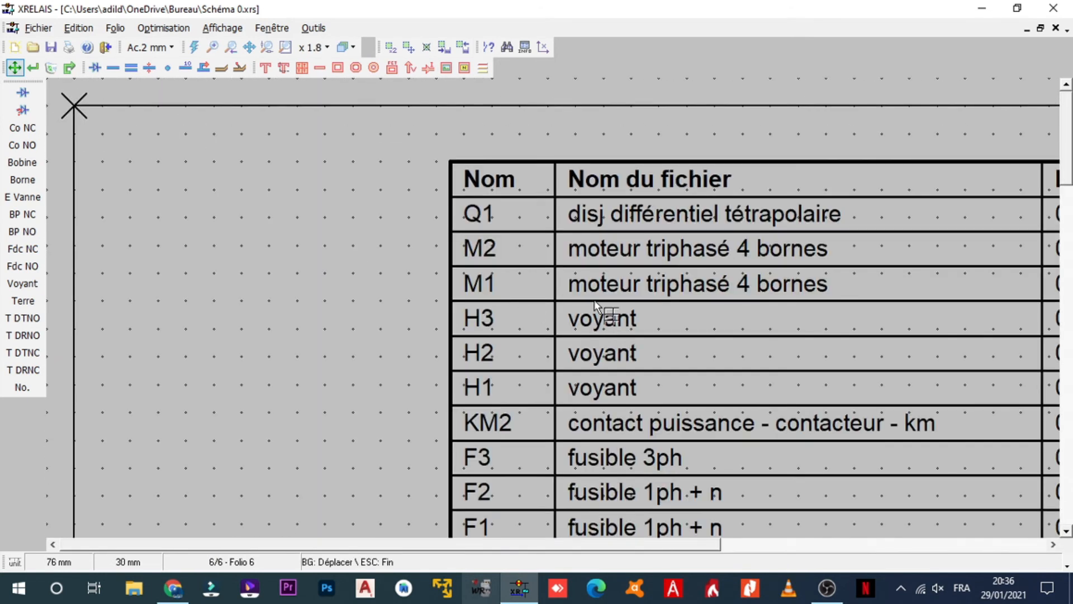
{"action": "scroll", "coordinate": [422, 255], "scroll_direction": "down", "scroll_amount": 2}
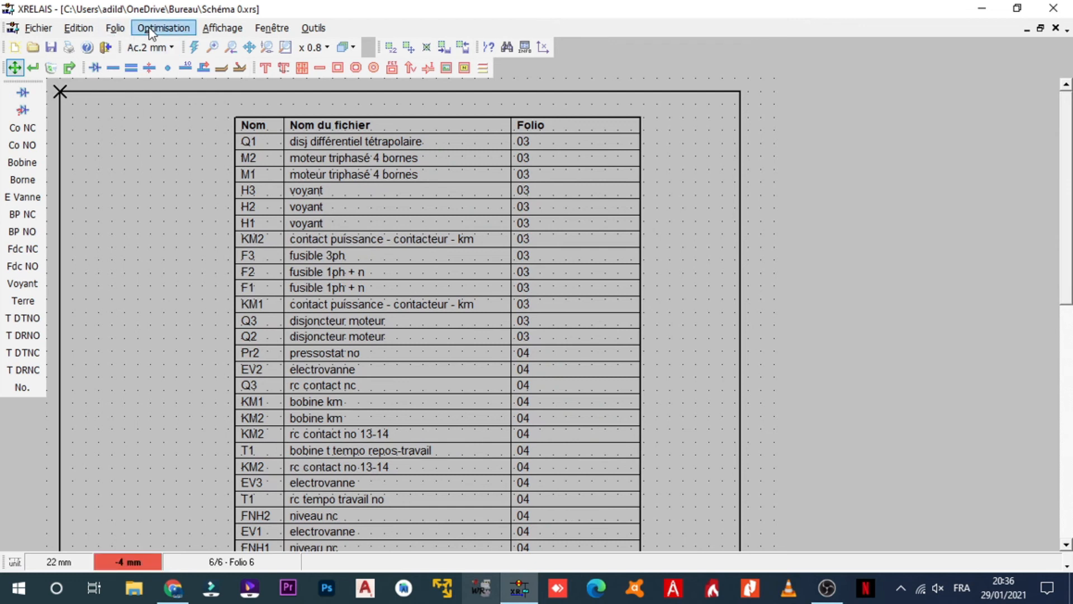
- Add a blank A4 portrait folio named "Folio 7" to the schematic
{"action": "left_click", "coordinate": [50, 67]}
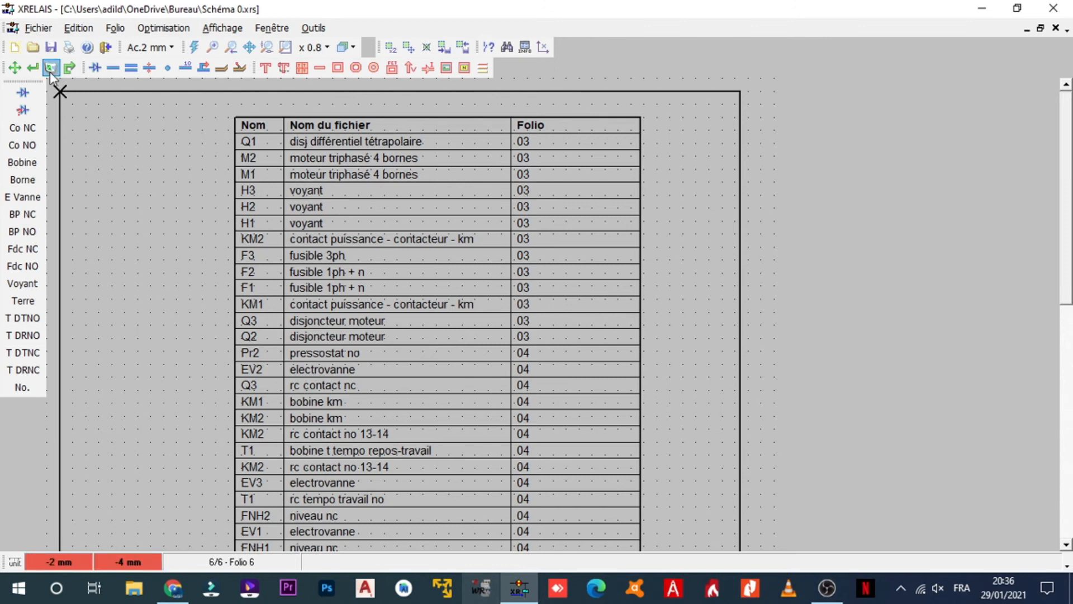
{"action": "left_click", "coordinate": [115, 28]}
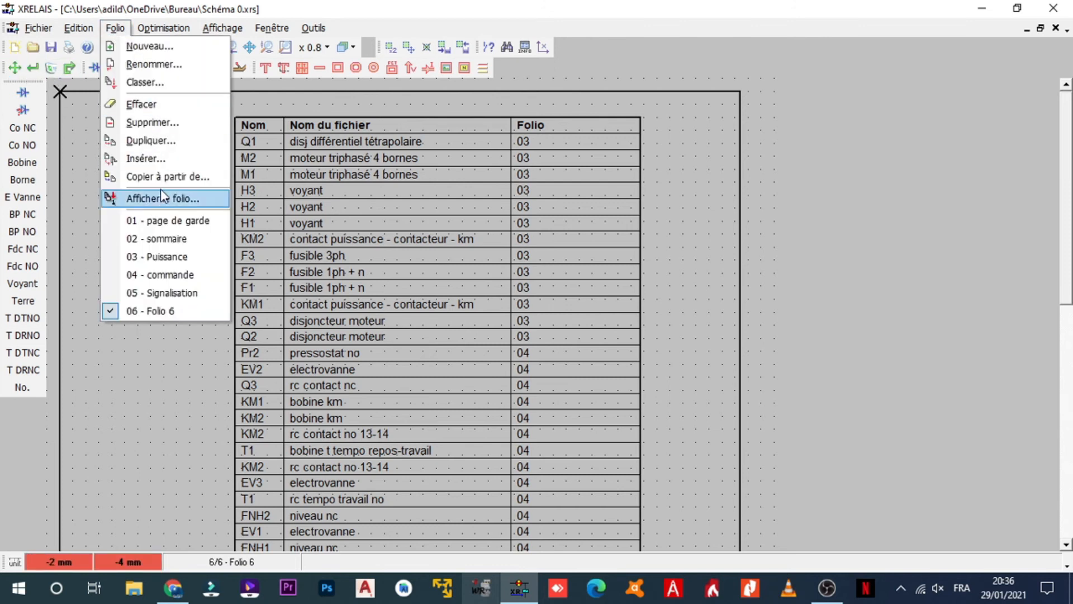
{"action": "left_click", "coordinate": [150, 47]}
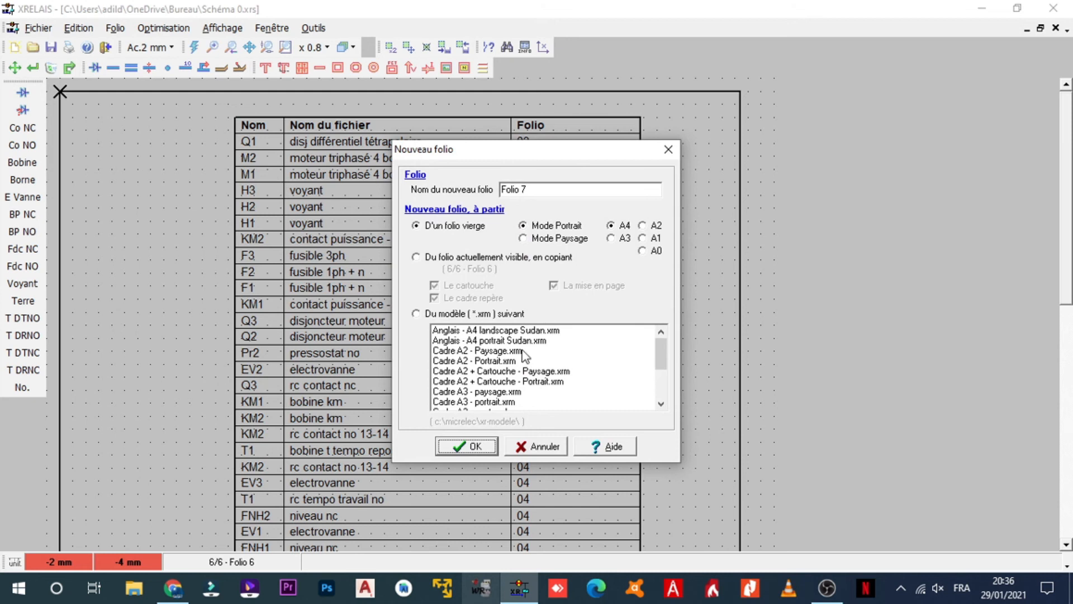
{"action": "left_click", "coordinate": [474, 446]}
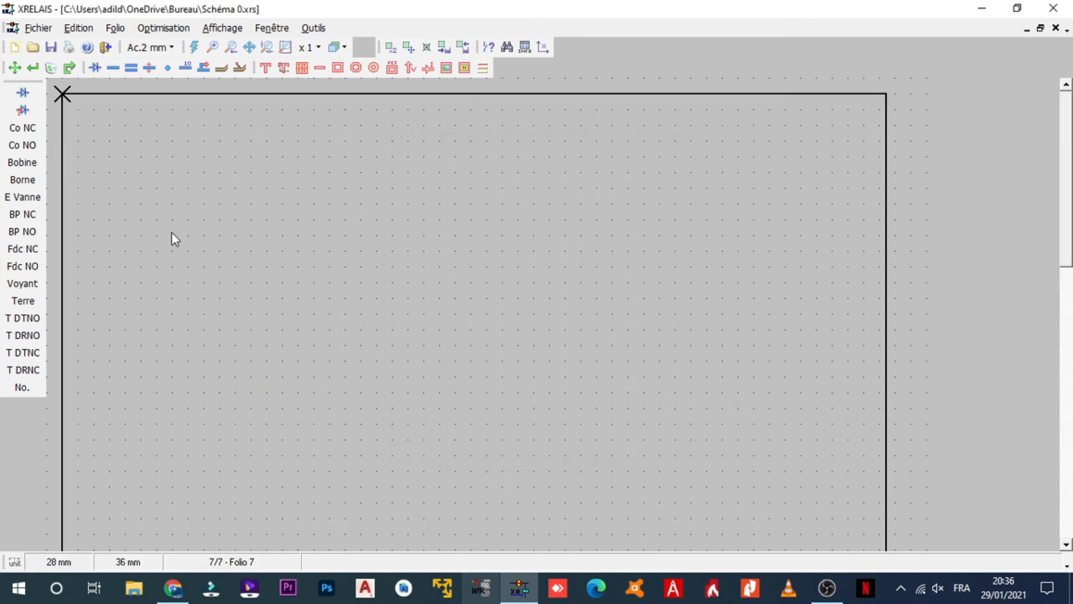
- Try generating a nomenclature on Folio 7 and refresh the drawing after clearing it
{"action": "left_click", "coordinate": [164, 28]}
{"action": "mouse_move", "coordinate": [211, 140]}
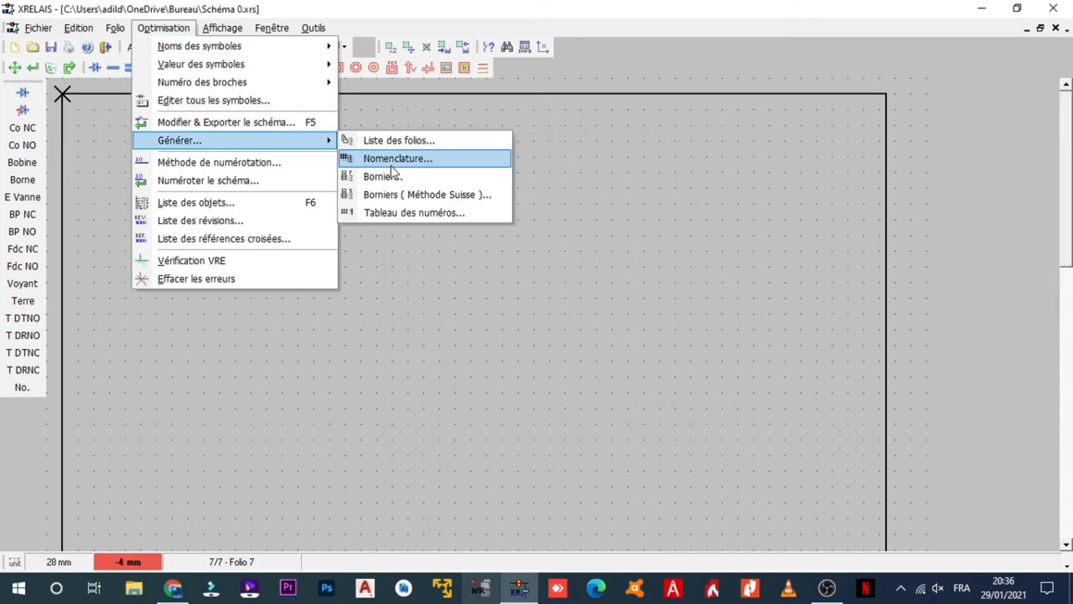
{"action": "left_click", "coordinate": [388, 159]}
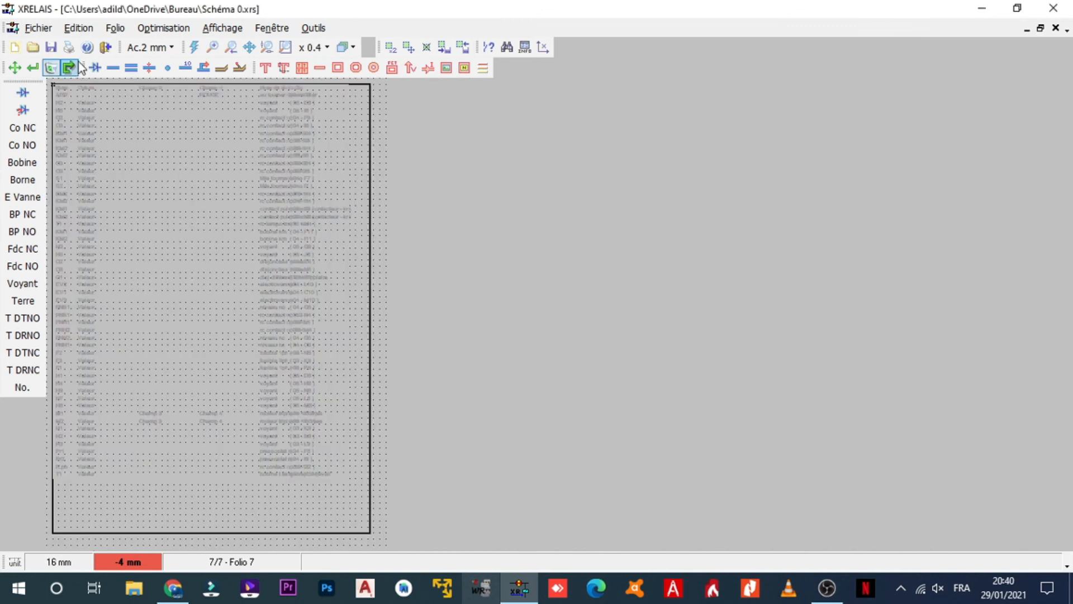
{"action": "left_click", "coordinate": [195, 47]}
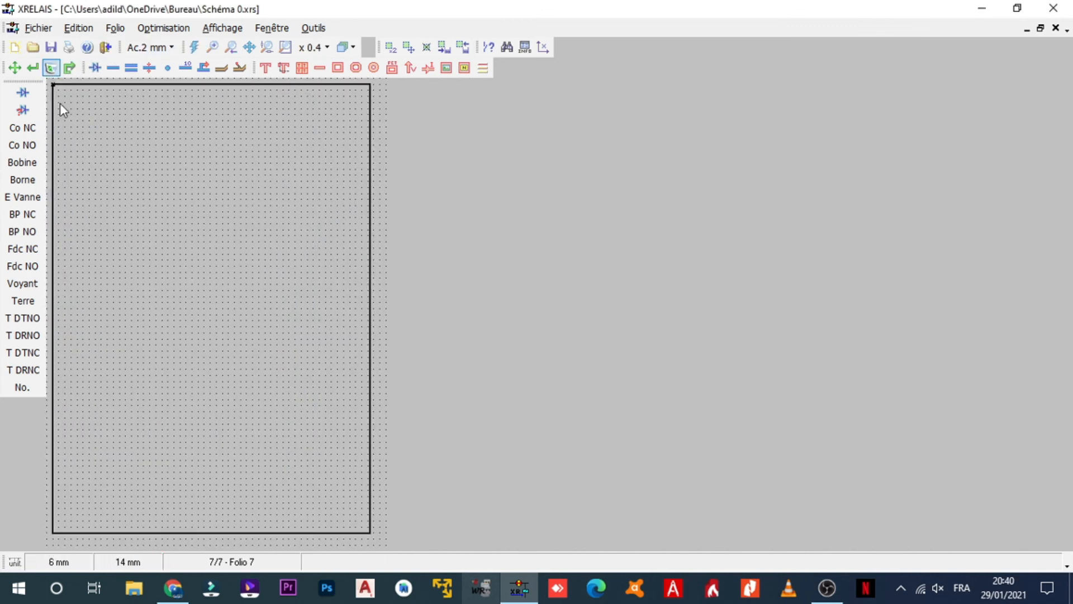
{"action": "left_click", "coordinate": [115, 28]}
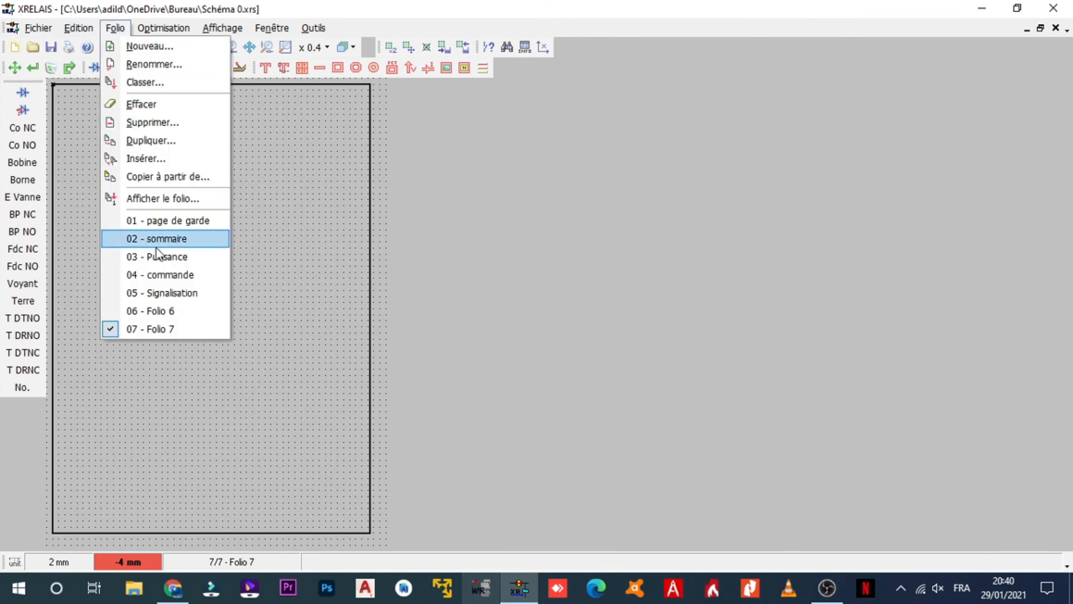
{"action": "left_click", "coordinate": [160, 330]}
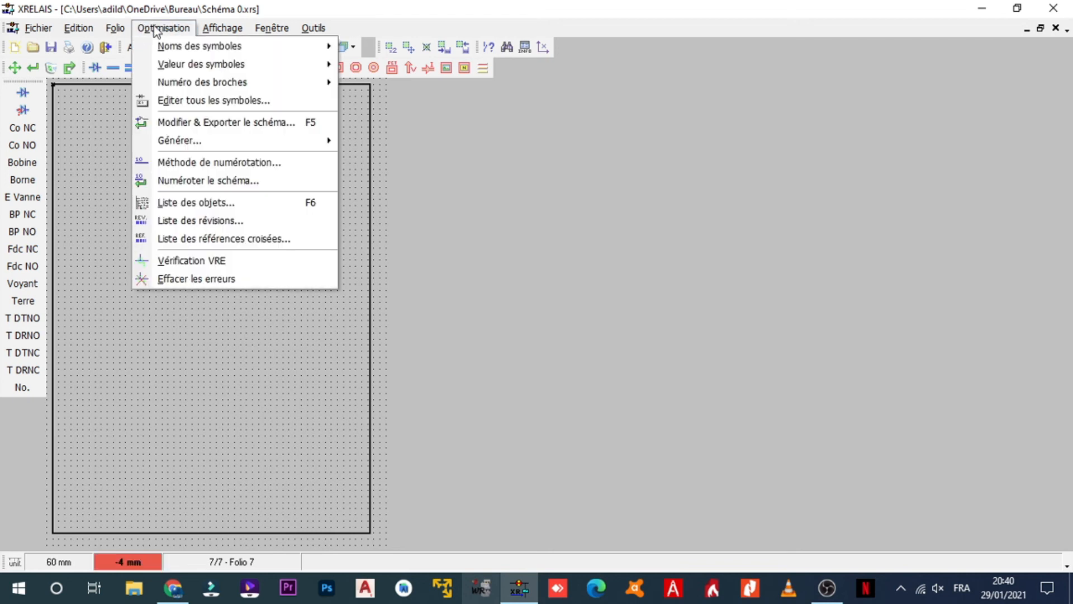
{"action": "left_click", "coordinate": [268, 129]}
{"action": "left_click", "coordinate": [559, 420]}
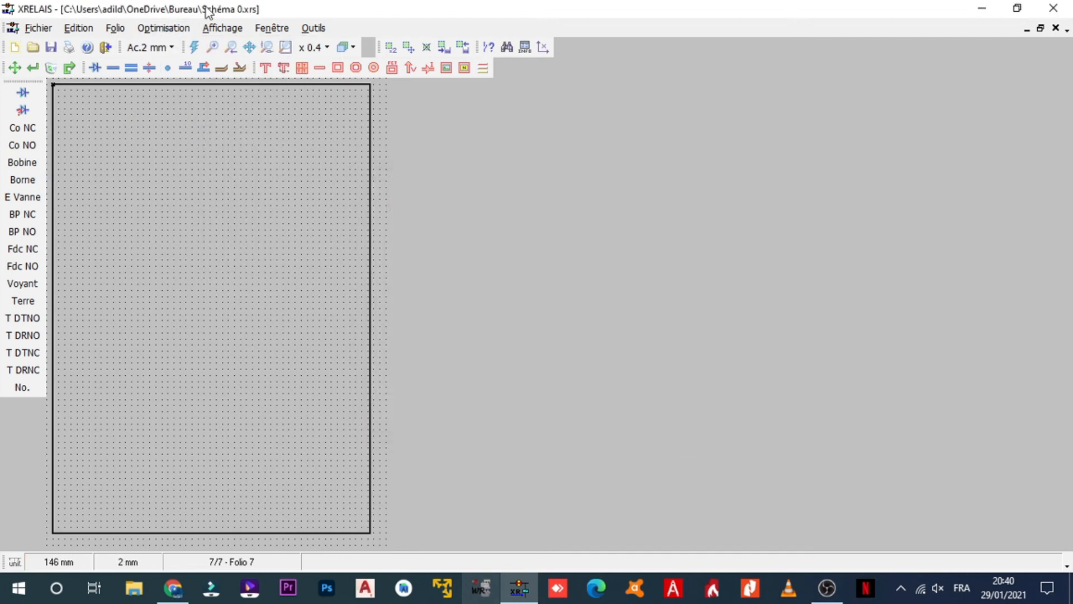
- Start a new nomenclature for Folio 7 and set the Nom du fichier column width to 60 mm
{"action": "left_click", "coordinate": [163, 28]}
{"action": "mouse_move", "coordinate": [210, 146]}
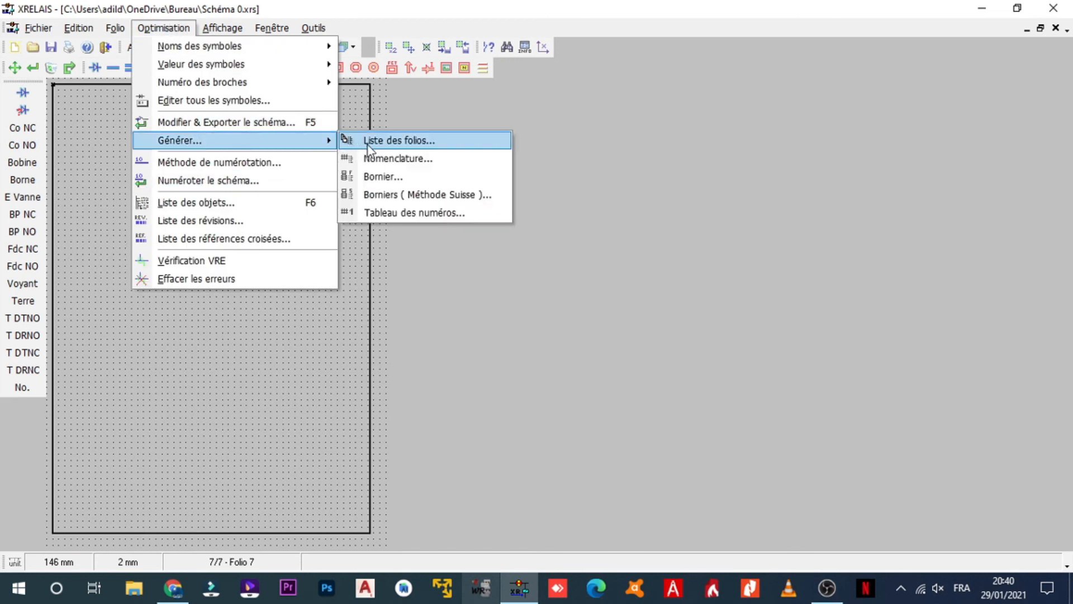
{"action": "left_click", "coordinate": [381, 160]}
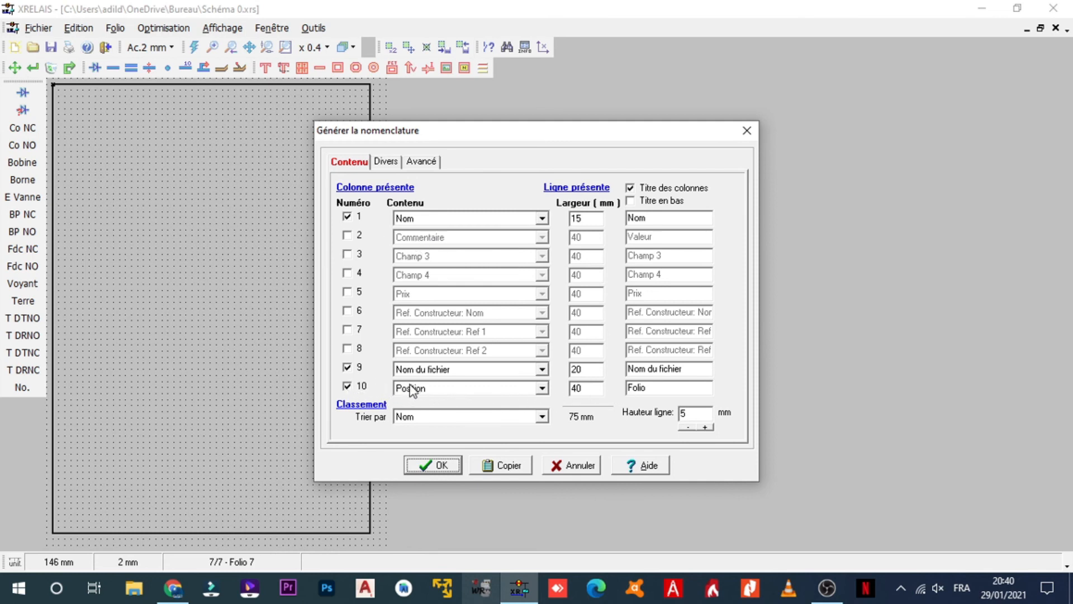
{"action": "double_click", "coordinate": [580, 371]}
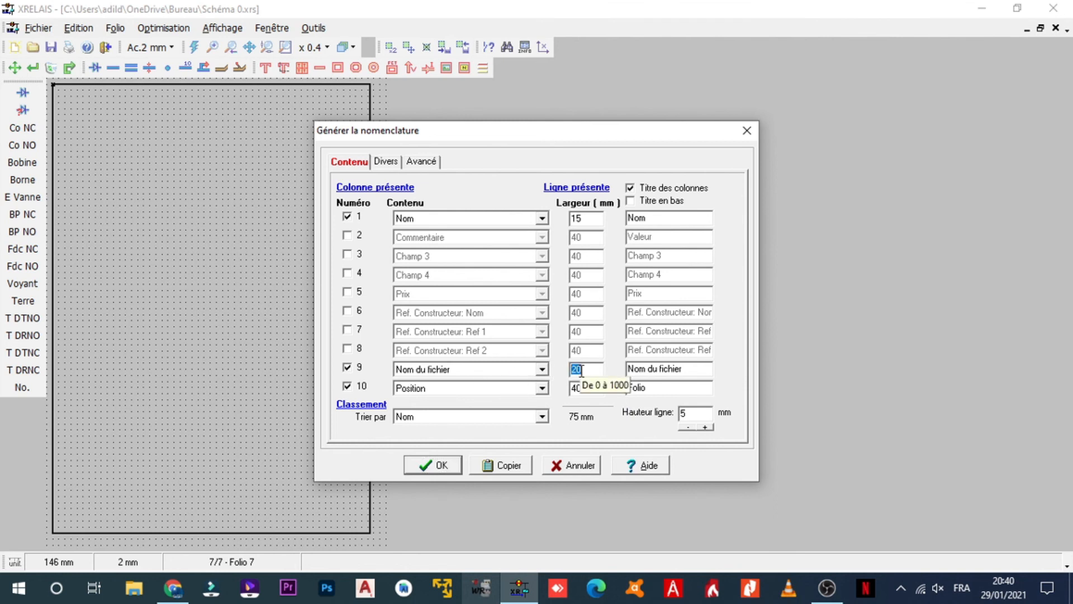
{"action": "type", "text": "70"}
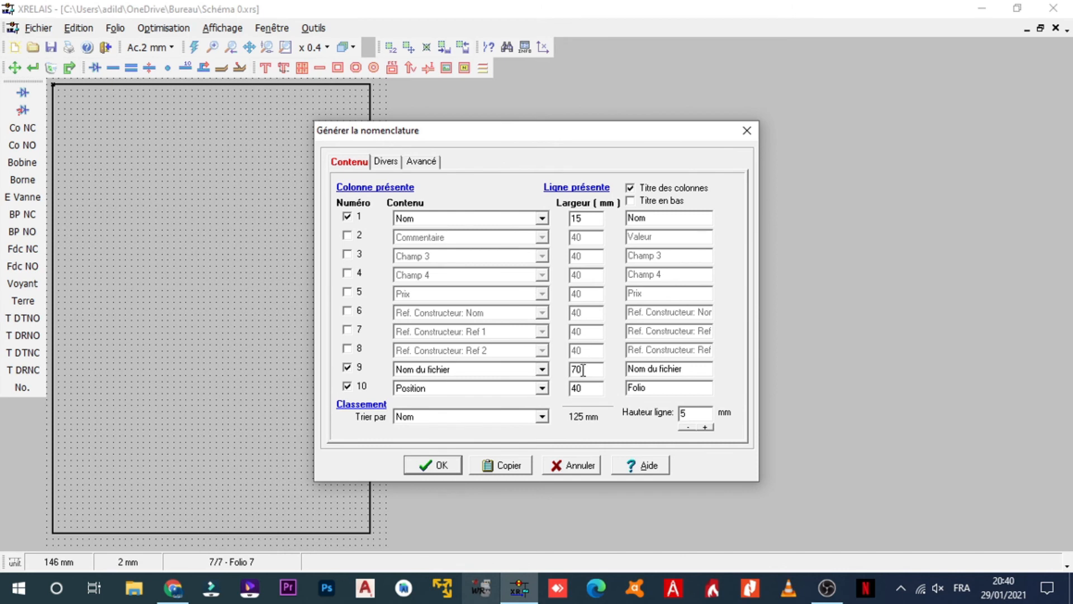
{"action": "double_click", "coordinate": [584, 371]}
{"action": "type", "text": "60"}
- Include the Commentaire column in the nomenclature, set its width to 60 mm and generate the table on Folio 7
{"action": "left_click", "coordinate": [353, 237]}
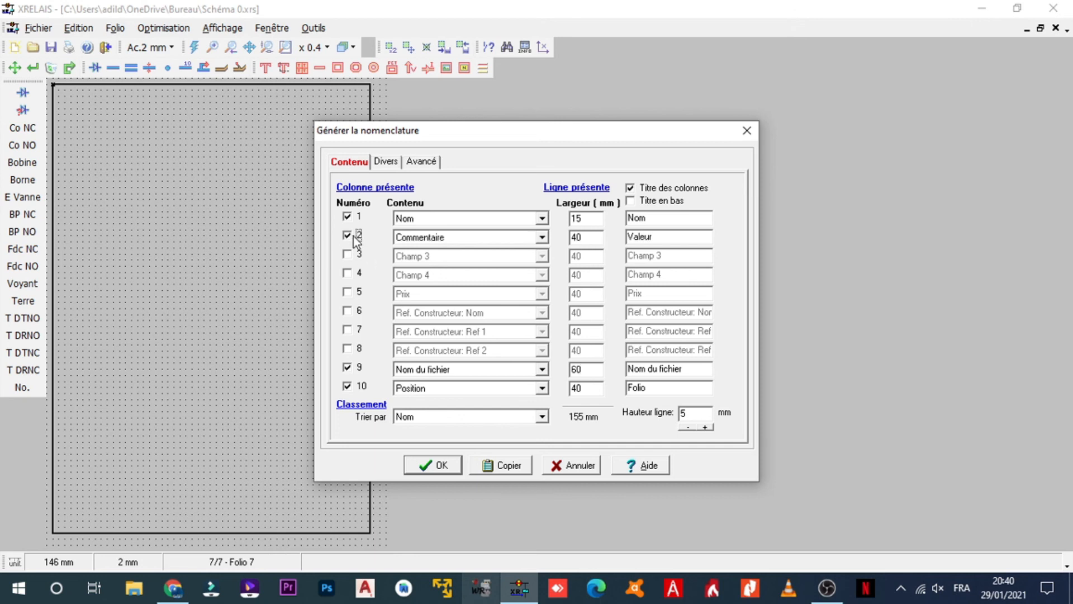
{"action": "left_click", "coordinate": [539, 244]}
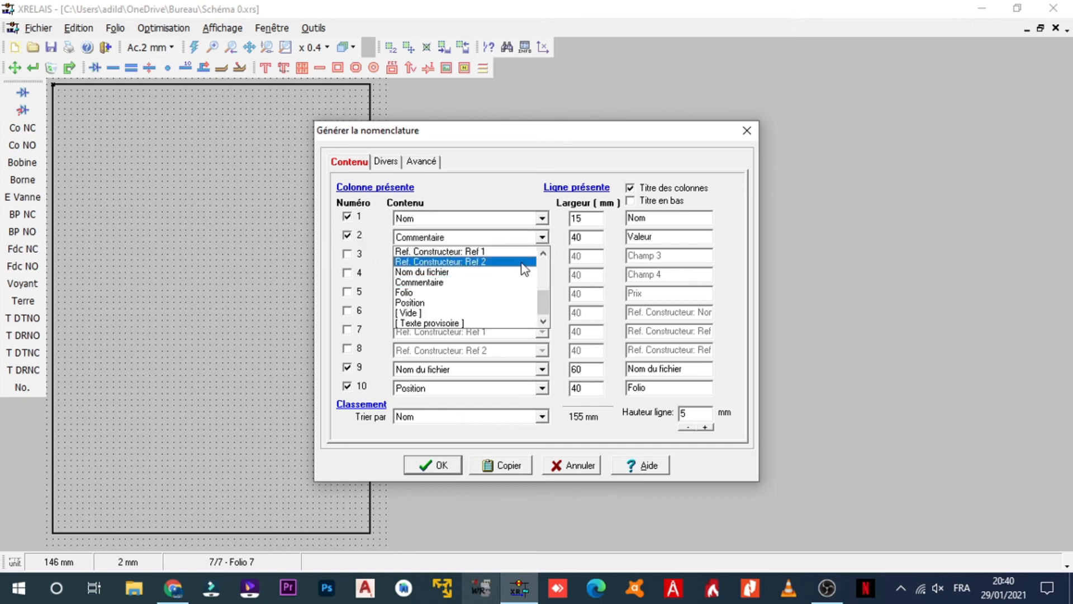
{"action": "scroll", "coordinate": [499, 321], "scroll_direction": "up", "scroll_amount": 2}
{"action": "scroll", "coordinate": [479, 254], "scroll_direction": "down", "scroll_amount": 3}
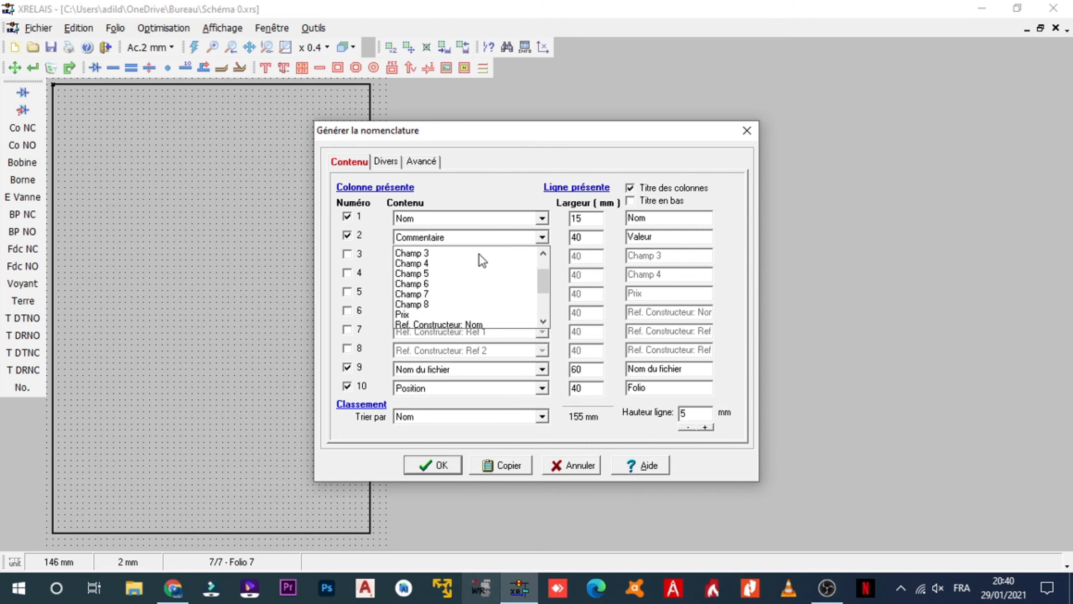
{"action": "left_click", "coordinate": [510, 282]}
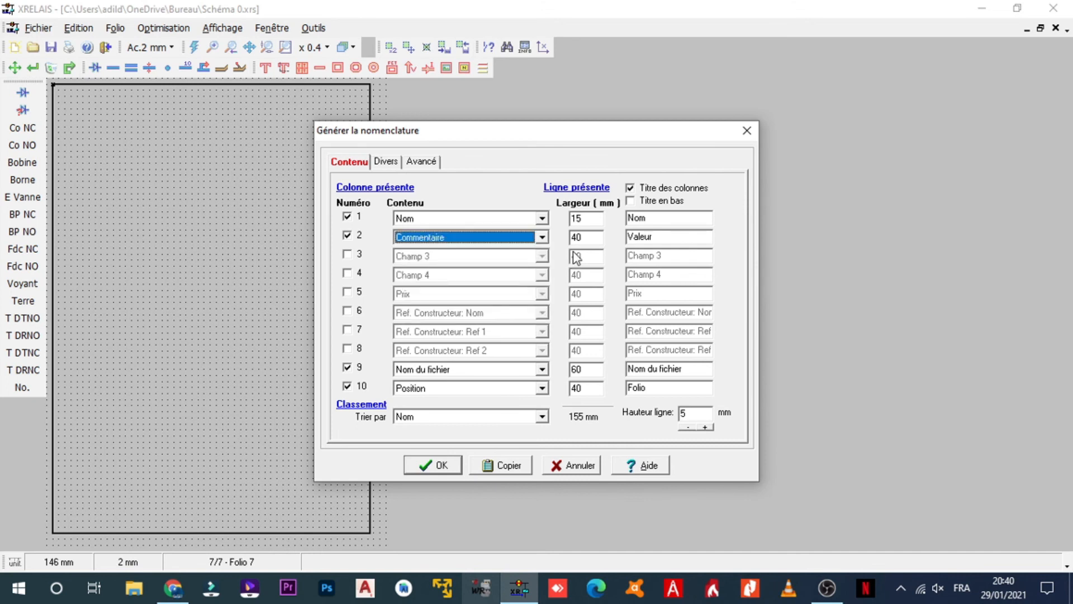
{"action": "double_click", "coordinate": [594, 237]}
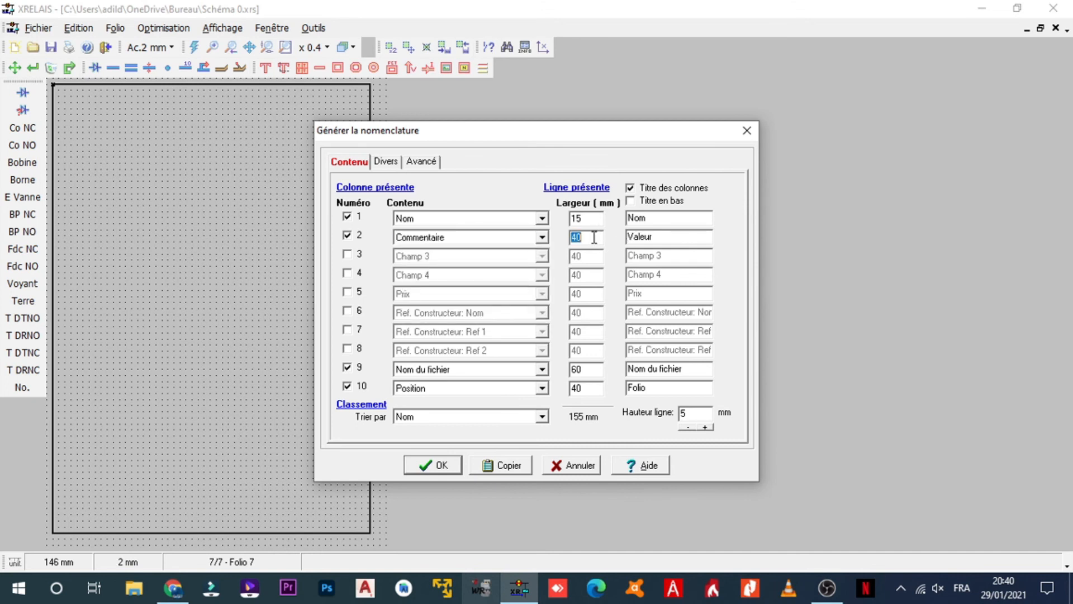
{"action": "type", "text": "60"}
{"action": "key", "text": "Return"}
- Move the nomenclature table away from the upper-left corner so that it sits inside the Folio 7 frame
{"action": "scroll", "coordinate": [126, 207], "scroll_direction": "up", "scroll_amount": 4}
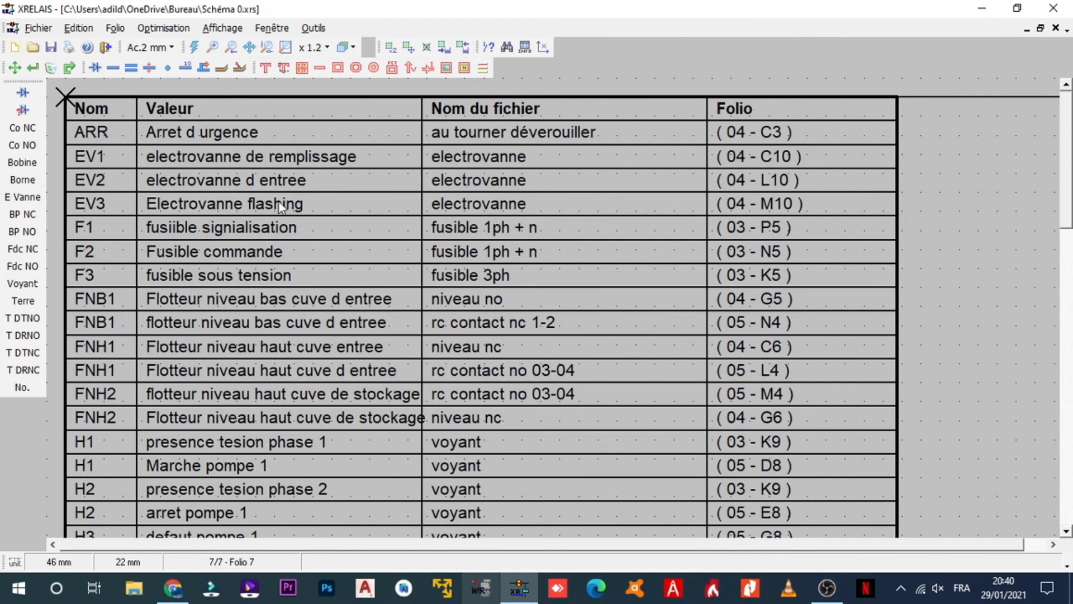
{"action": "scroll", "coordinate": [290, 211], "scroll_direction": "down", "scroll_amount": 1}
{"action": "scroll", "coordinate": [393, 261], "scroll_direction": "up", "scroll_amount": 2}
{"action": "scroll", "coordinate": [377, 252], "scroll_direction": "down", "scroll_amount": 2}
{"action": "left_click", "coordinate": [15, 68]}
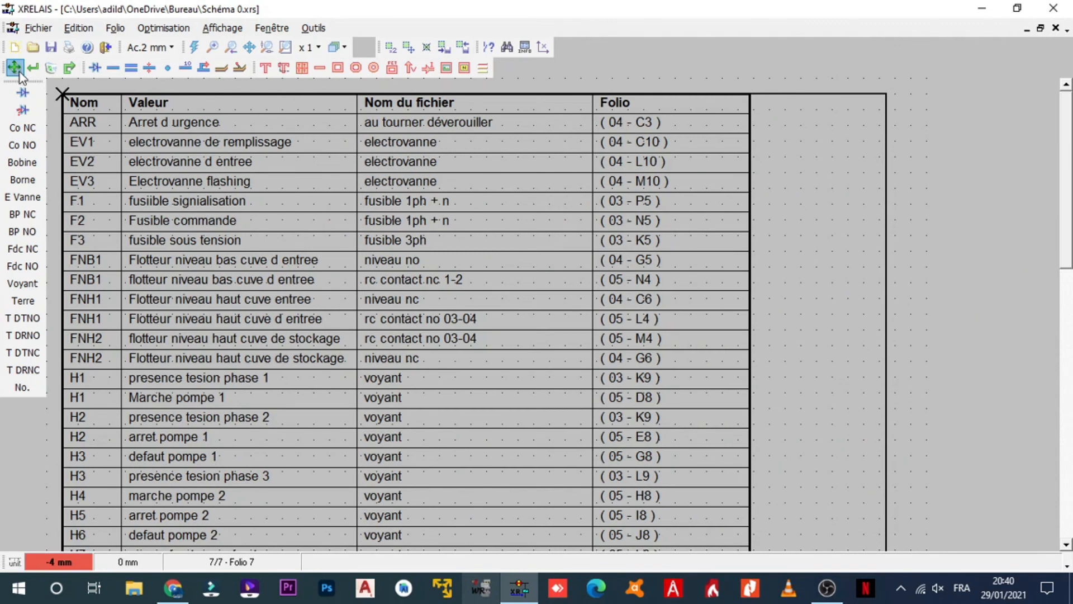
{"action": "scroll", "coordinate": [386, 371], "scroll_direction": "down", "scroll_amount": 2}
{"action": "left_click_drag", "start_coordinate": [300, 377], "coordinate": [337, 376]}
{"action": "scroll", "coordinate": [338, 377], "scroll_direction": "down", "scroll_amount": 2}
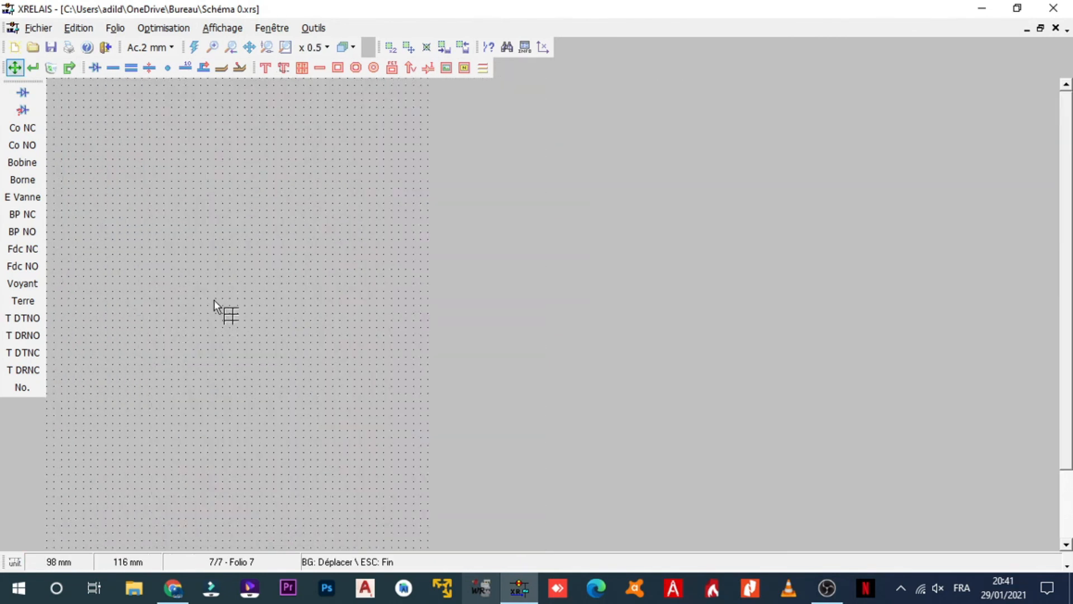
{"action": "left_click", "coordinate": [182, 290]}
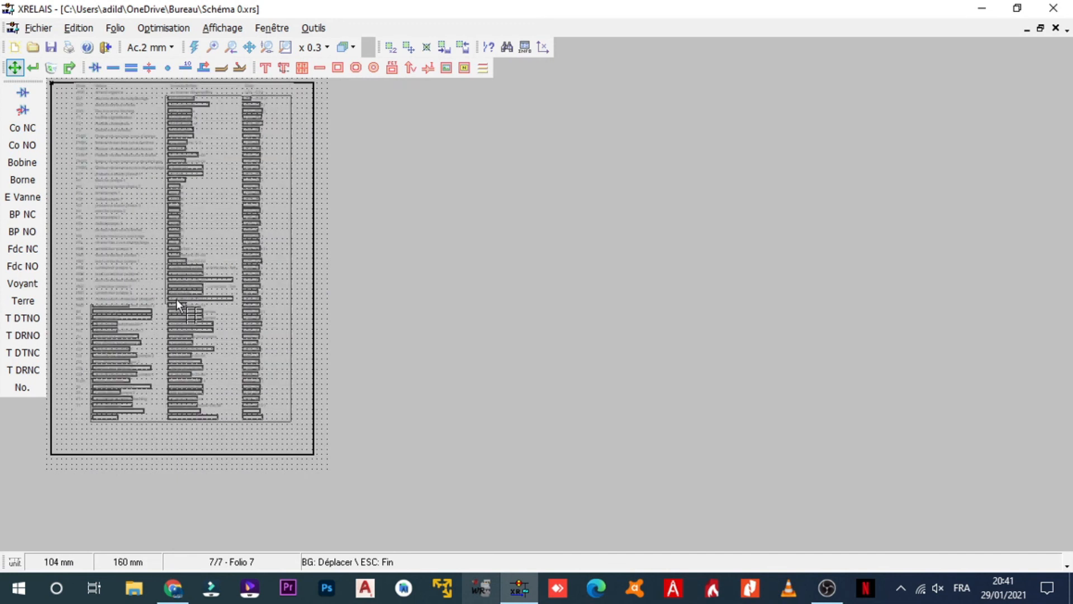
{"action": "scroll", "coordinate": [143, 276], "scroll_direction": "up", "scroll_amount": 3}
{"action": "scroll", "coordinate": [143, 276], "scroll_direction": "up", "scroll_amount": 3}
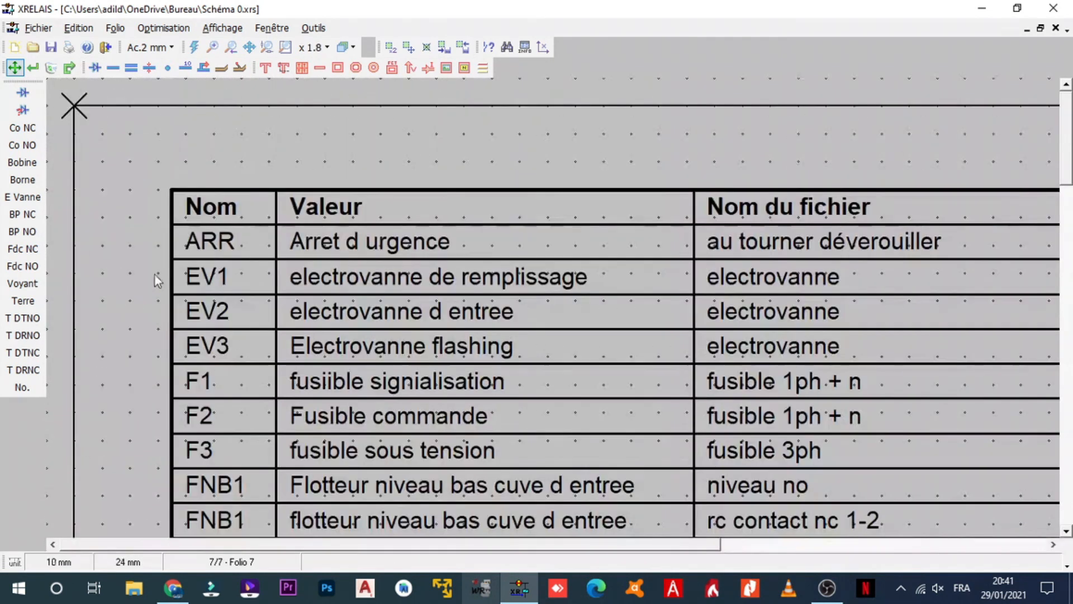
{"action": "scroll", "coordinate": [741, 226], "scroll_direction": "down", "scroll_amount": 2}
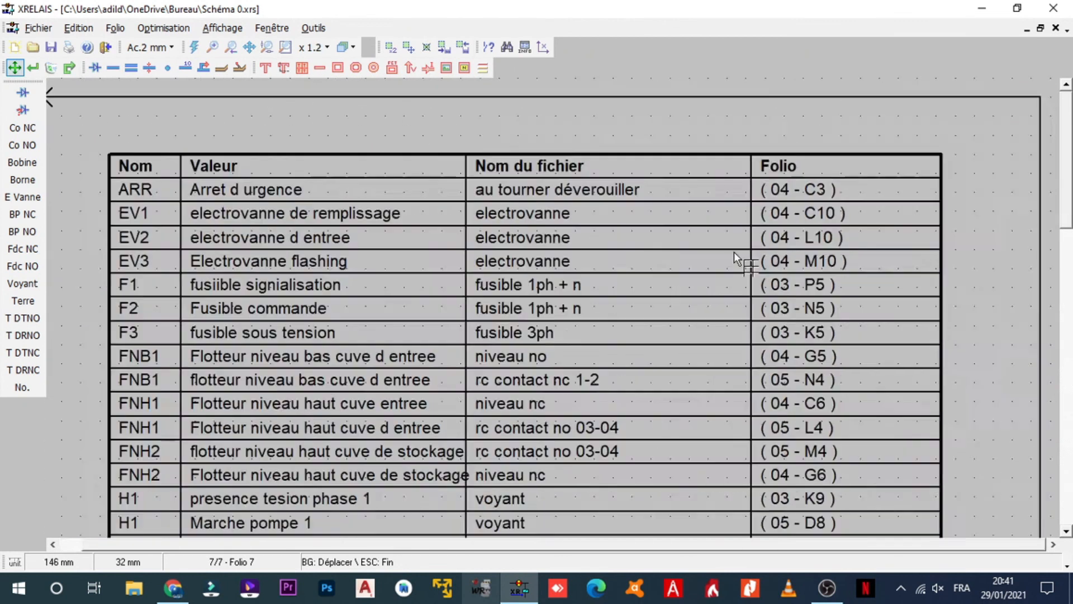
{"action": "scroll", "coordinate": [658, 221], "scroll_direction": "down", "scroll_amount": 1}
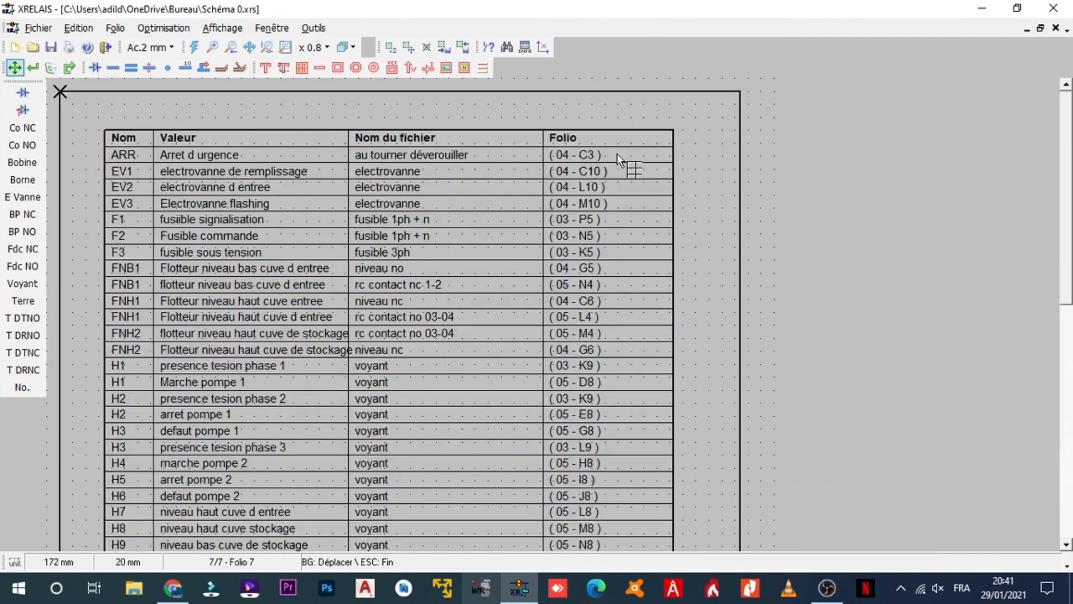
{"action": "scroll", "coordinate": [149, 220], "scroll_direction": "down", "scroll_amount": 1}
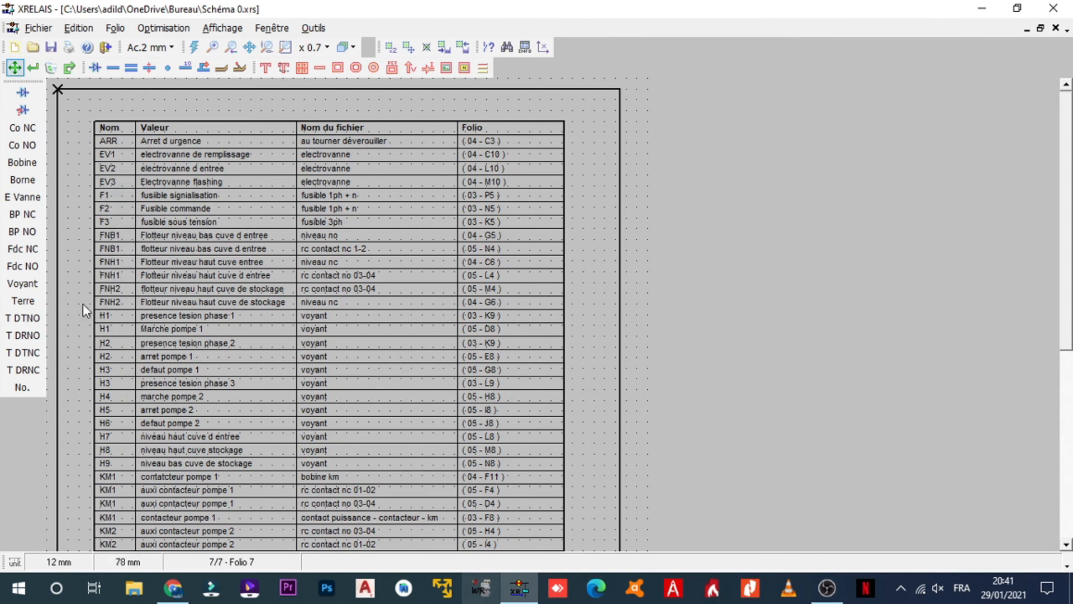
- Browse the nomenclature sorting options, try generating the table again sorted by Nom, and undo the duplicate table
{"action": "left_click", "coordinate": [157, 28]}
{"action": "mouse_move", "coordinate": [214, 147]}
{"action": "left_click", "coordinate": [385, 157]}
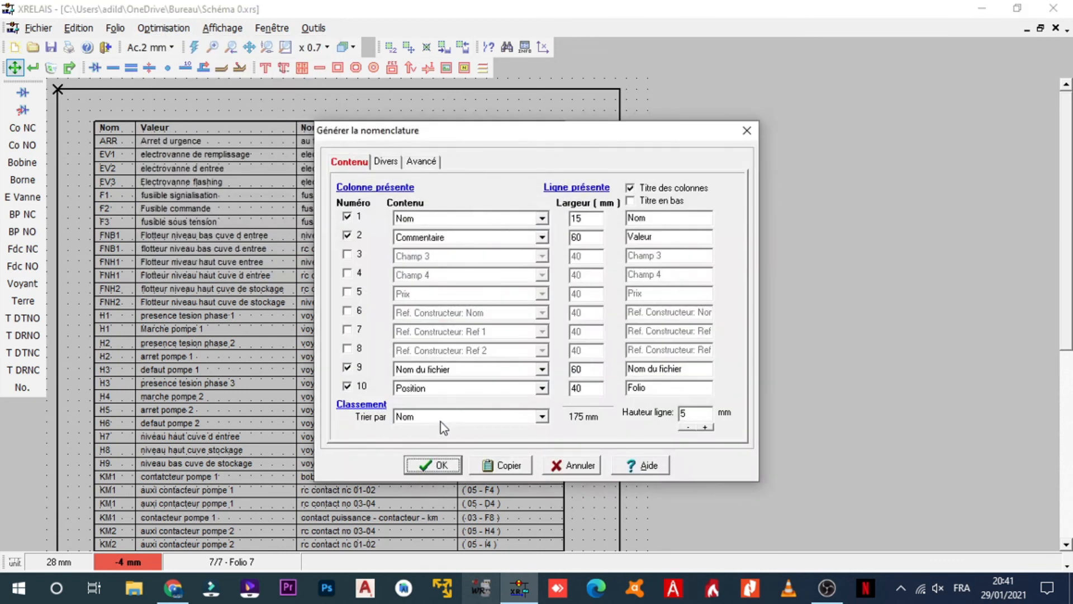
{"action": "left_click", "coordinate": [441, 422]}
{"action": "scroll", "coordinate": [454, 458], "scroll_direction": "down", "scroll_amount": 3}
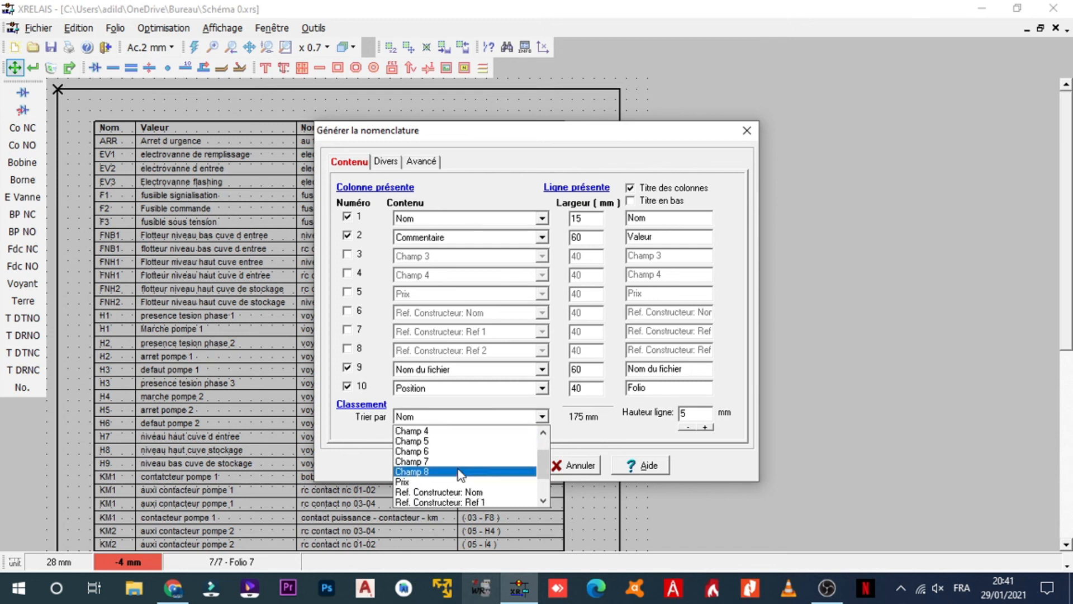
{"action": "scroll", "coordinate": [447, 486], "scroll_direction": "up", "scroll_amount": 3}
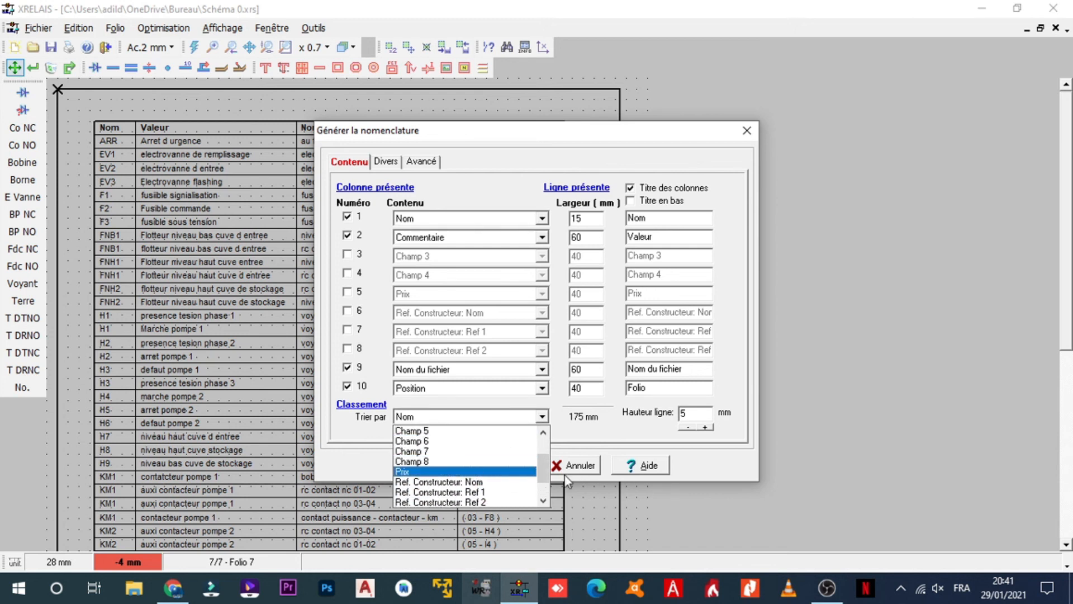
{"action": "left_click", "coordinate": [608, 441]}
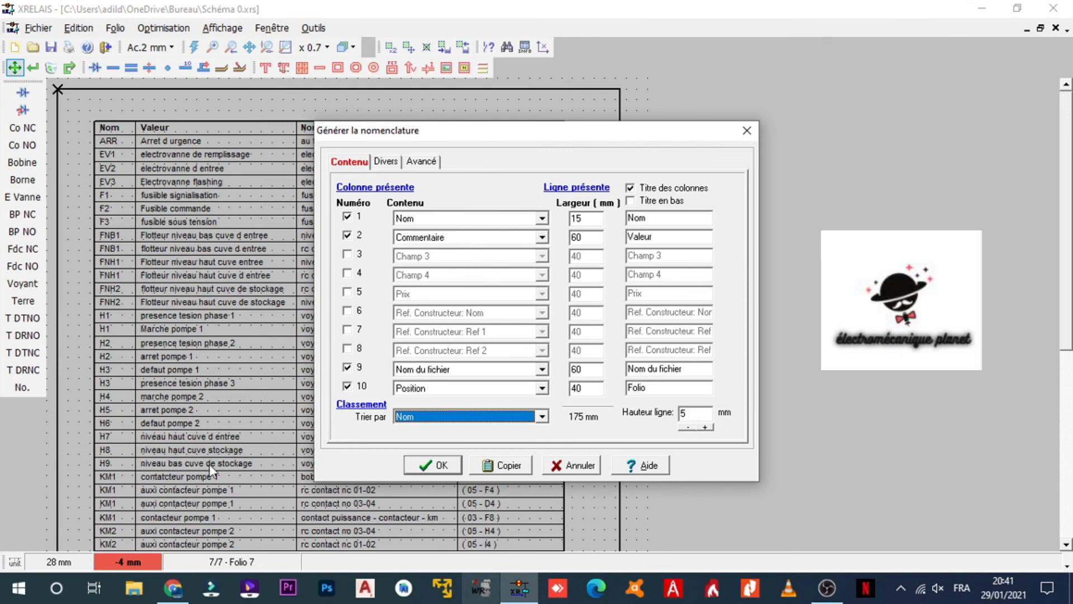
{"action": "left_click", "coordinate": [448, 464]}
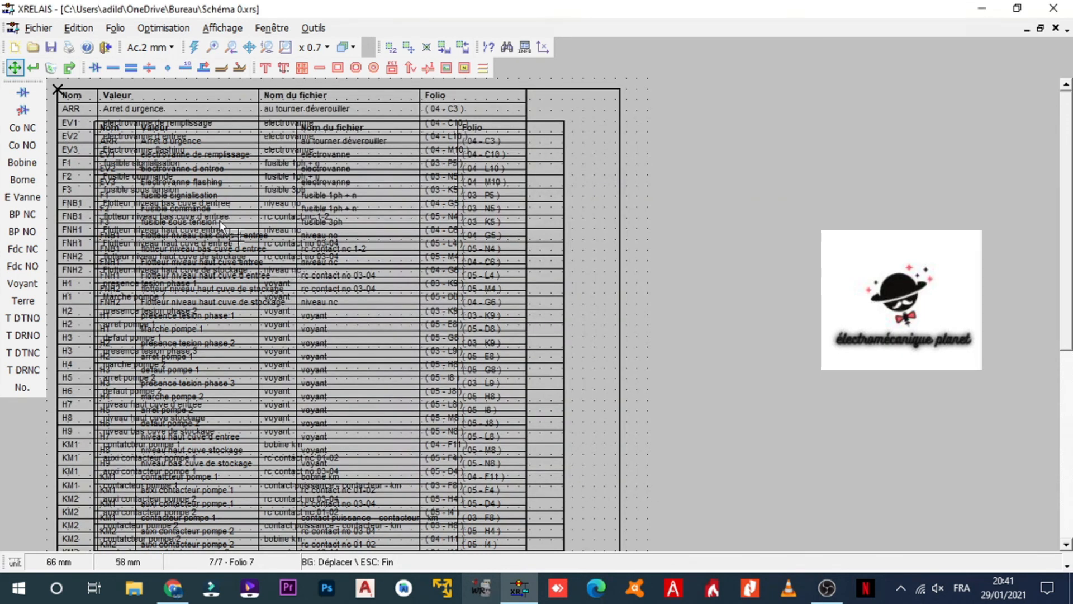
{"action": "left_click", "coordinate": [64, 69]}
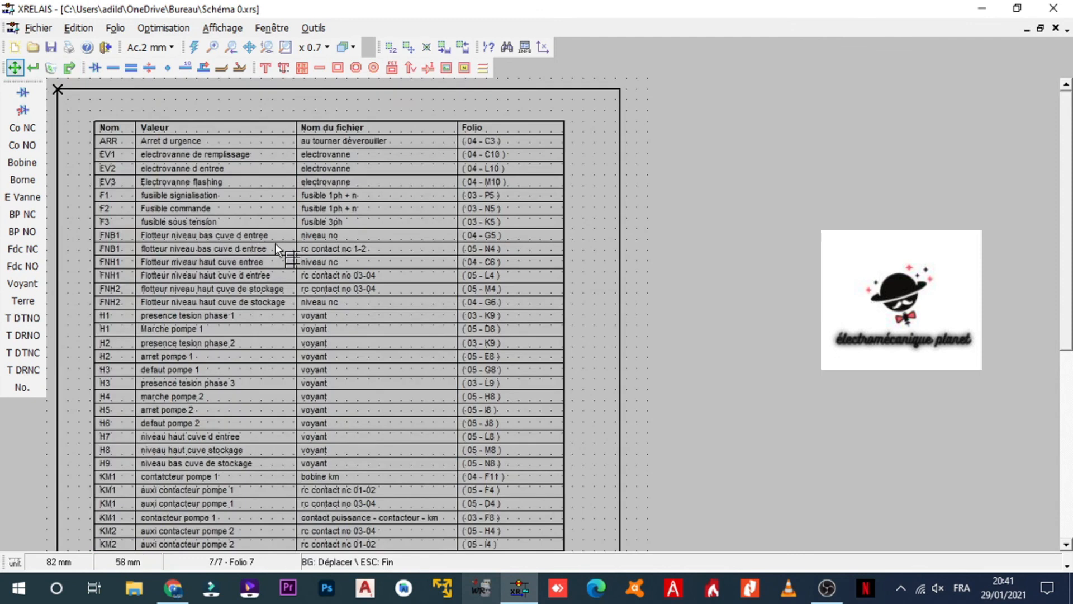
- Open Folio 6 and review its nomenclature table from the first row to the last
{"action": "scroll", "coordinate": [346, 285], "scroll_direction": "down", "scroll_amount": 2}
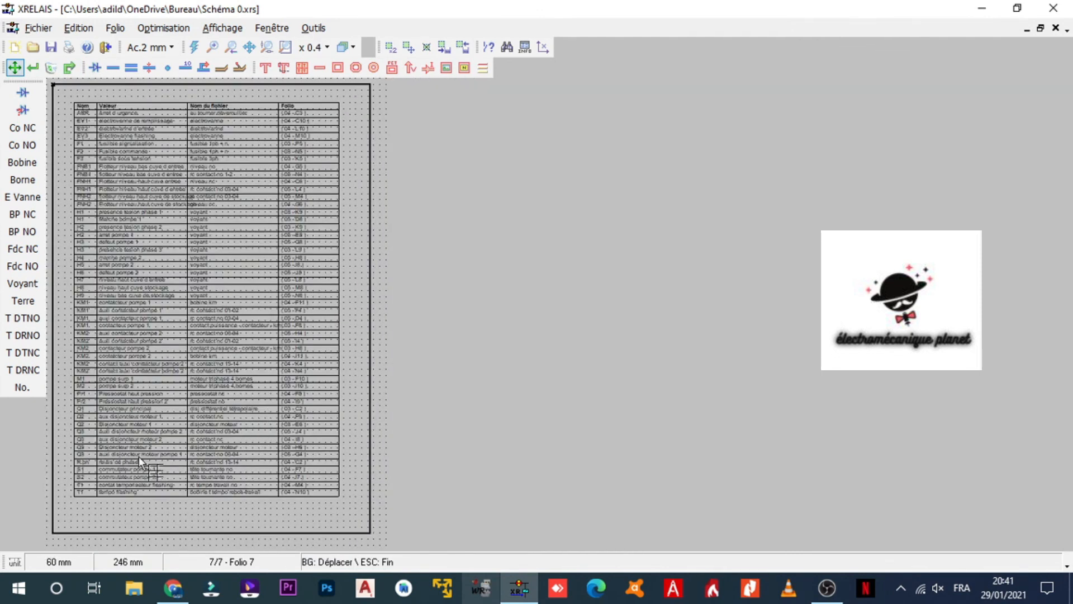
{"action": "key", "text": "Escape"}
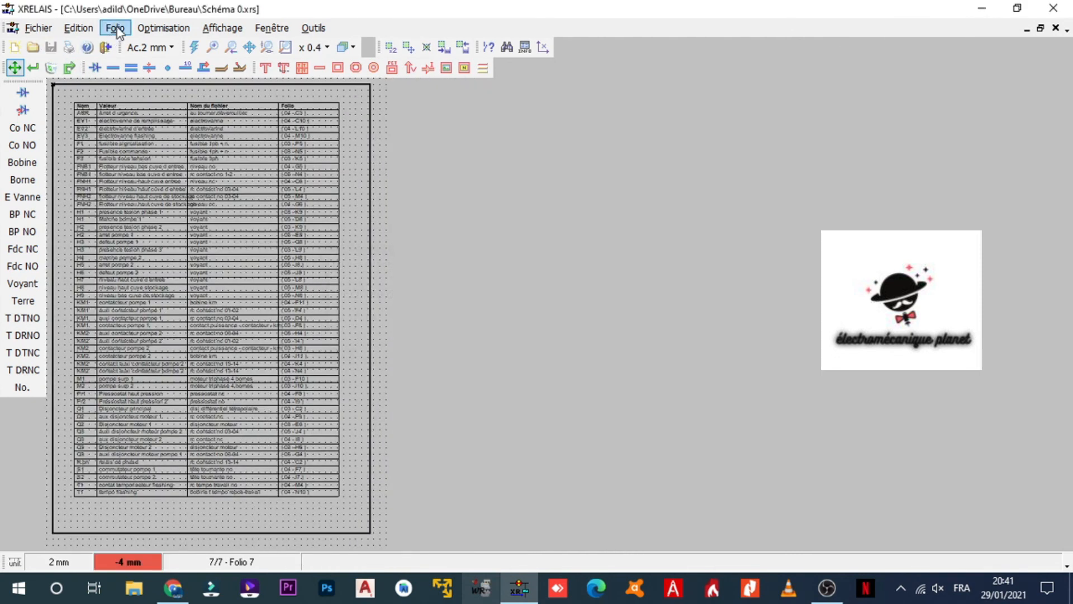
{"action": "left_click", "coordinate": [116, 27]}
{"action": "left_click", "coordinate": [153, 313]}
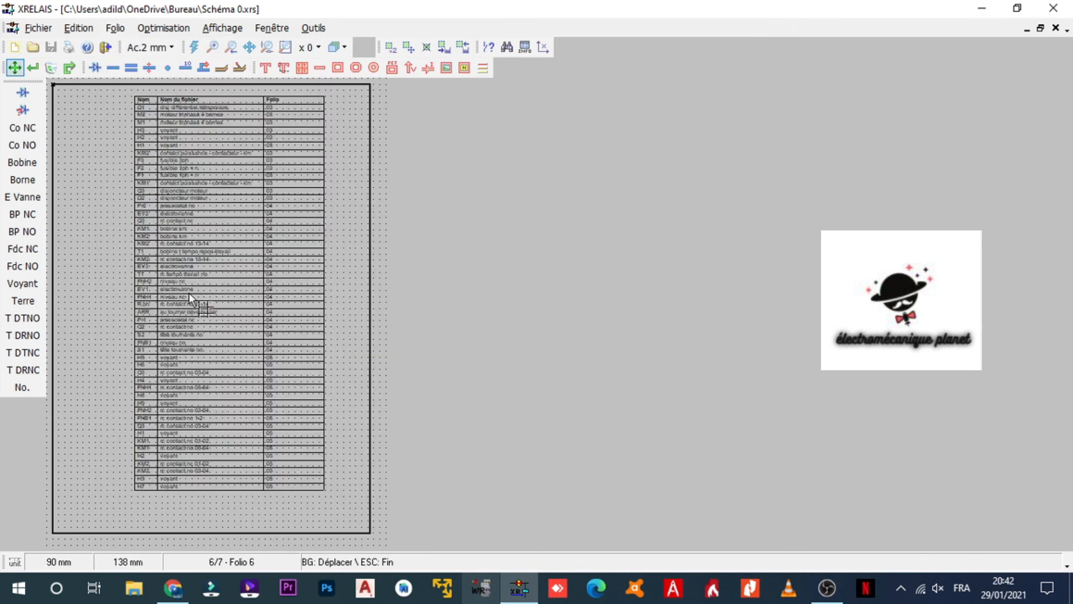
{"action": "scroll", "coordinate": [189, 293], "scroll_direction": "up", "scroll_amount": 2}
{"action": "scroll", "coordinate": [351, 309], "scroll_direction": "up", "scroll_amount": 2}
{"action": "scroll", "coordinate": [503, 303], "scroll_direction": "down", "scroll_amount": 1}
{"action": "scroll", "coordinate": [414, 285], "scroll_direction": "down", "scroll_amount": 1}
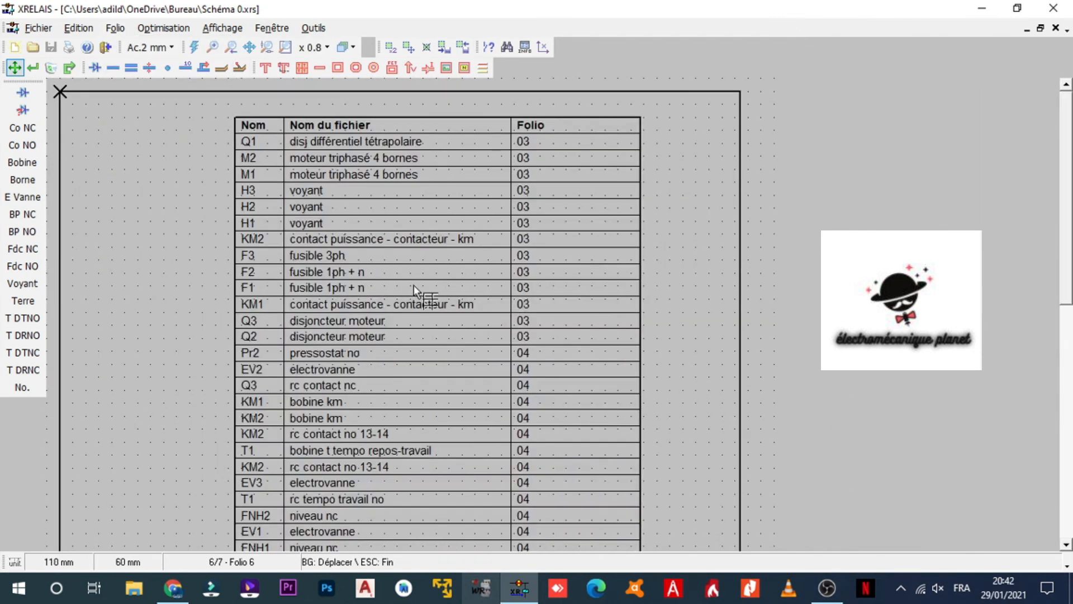
{"action": "scroll", "coordinate": [411, 286], "scroll_direction": "down", "scroll_amount": 1}
{"action": "scroll", "coordinate": [346, 375], "scroll_direction": "down", "scroll_amount": 2}
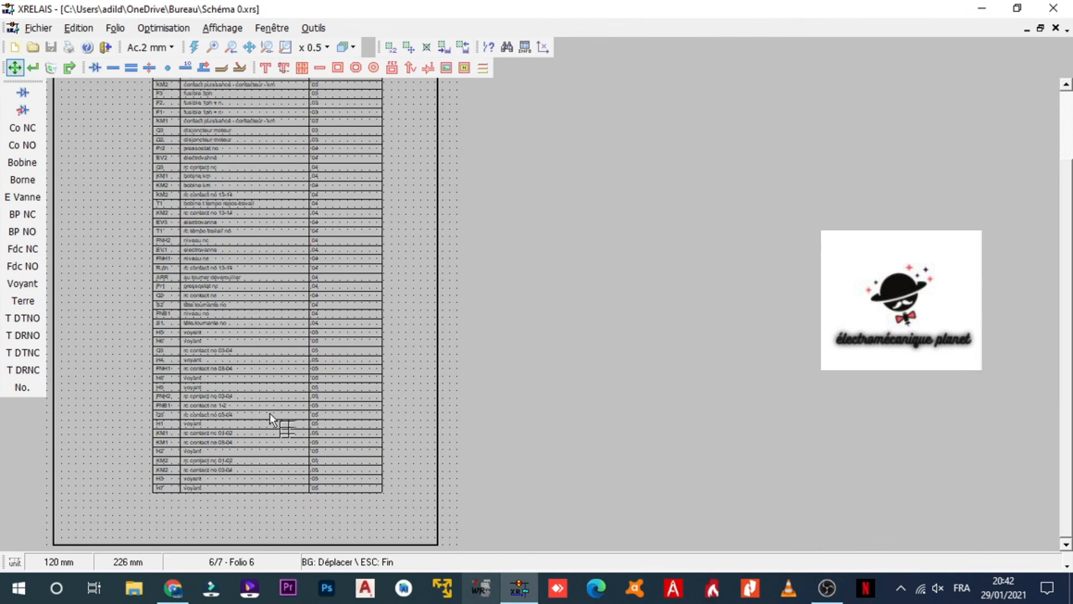
- Delete Folio 6 from the schematic
{"action": "left_click", "coordinate": [115, 27]}
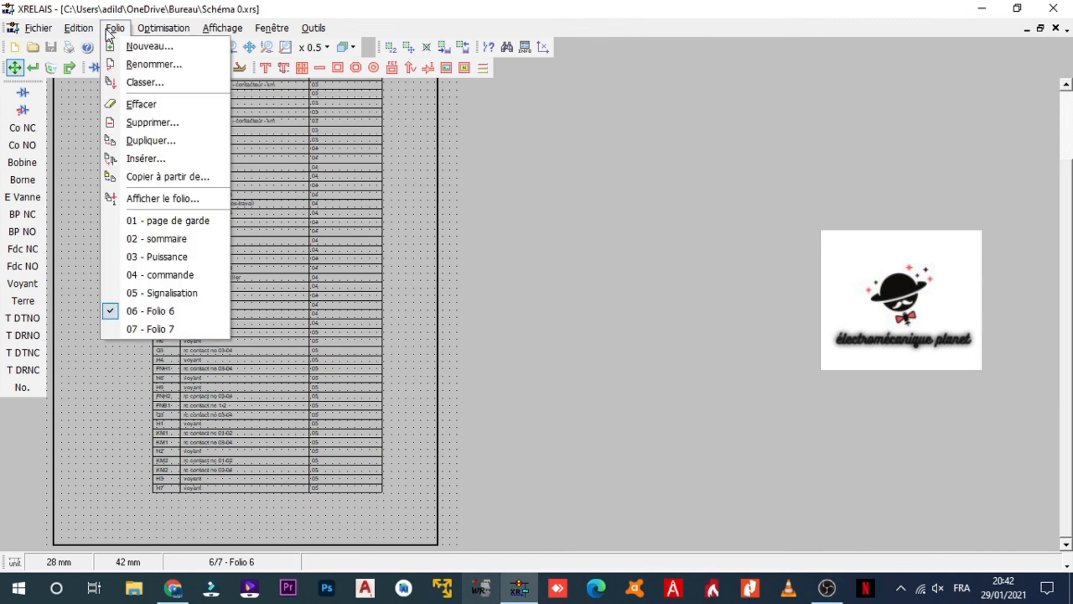
{"action": "left_click", "coordinate": [159, 120]}
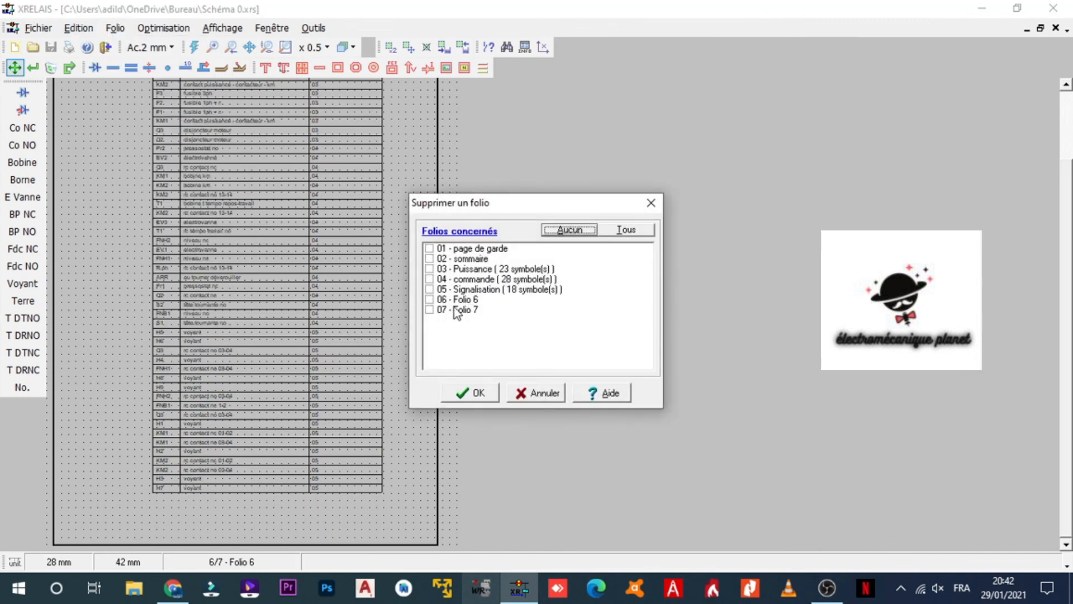
{"action": "left_click", "coordinate": [430, 300]}
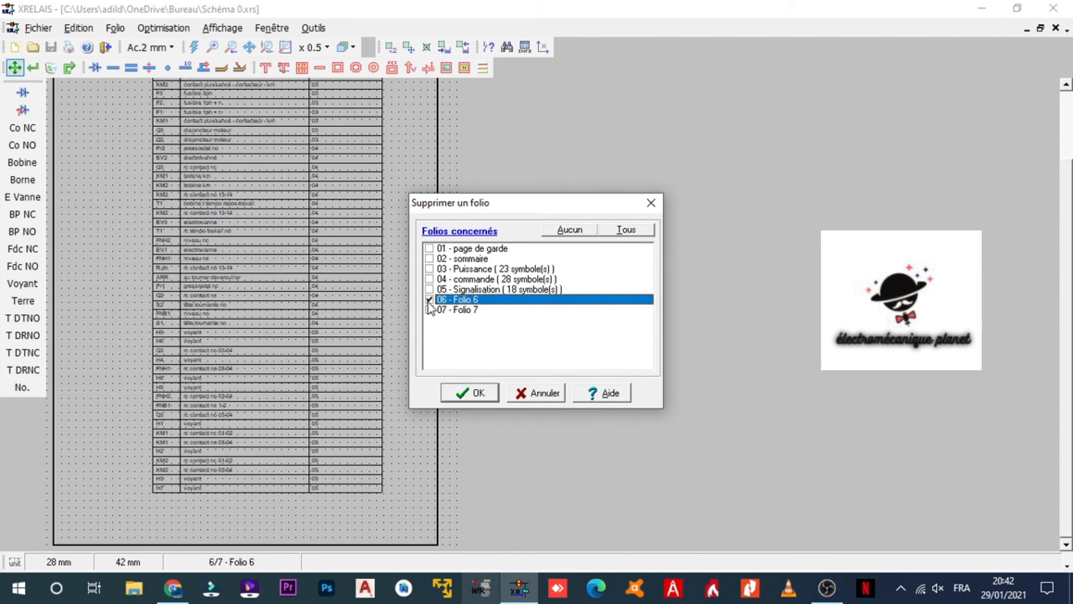
{"action": "left_click", "coordinate": [472, 393]}
{"action": "left_click", "coordinate": [511, 349]}
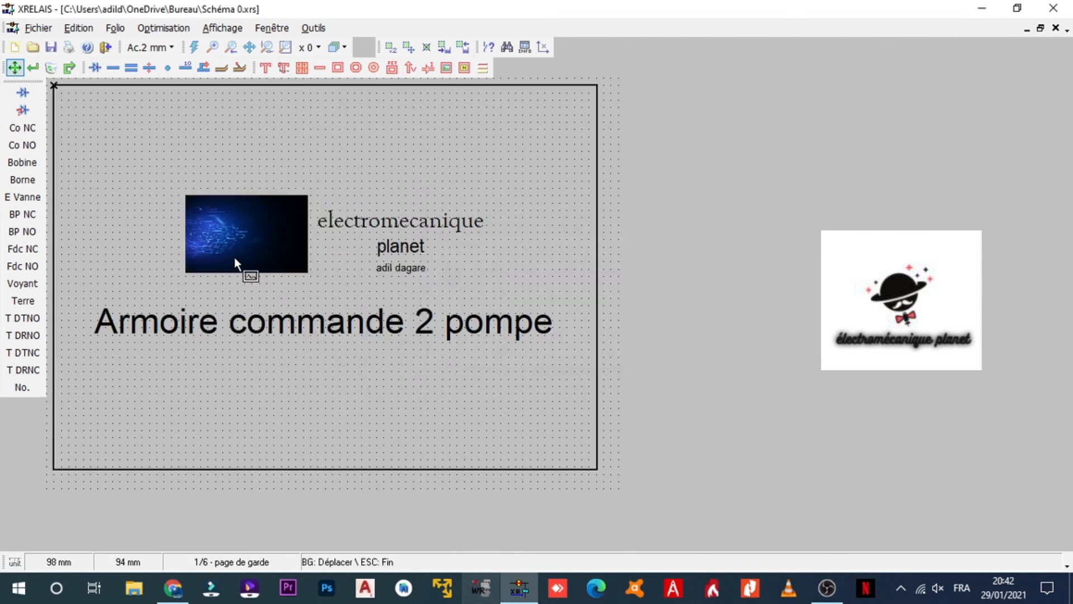
- Open Folio 7 and rename it as "nomenclature"
{"action": "left_click", "coordinate": [115, 27]}
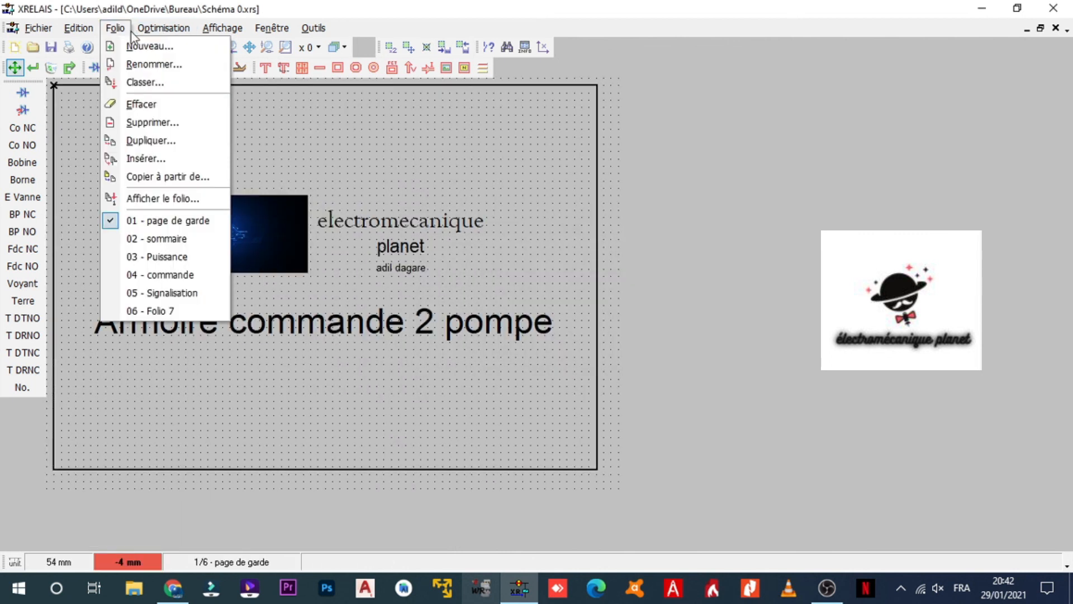
{"action": "left_click", "coordinate": [150, 311]}
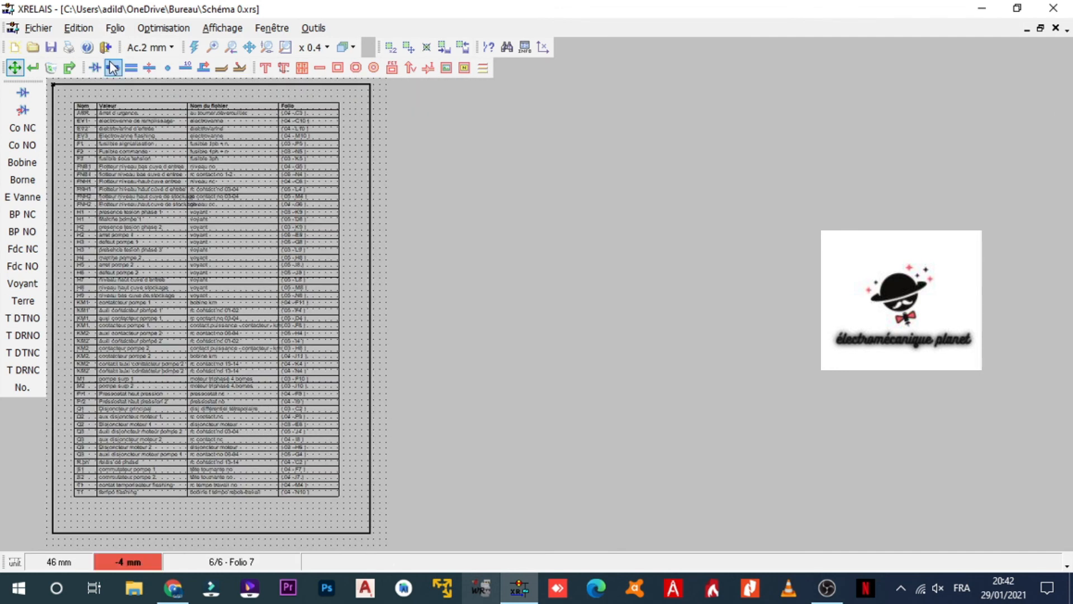
{"action": "left_click", "coordinate": [115, 27]}
{"action": "left_click", "coordinate": [157, 64]}
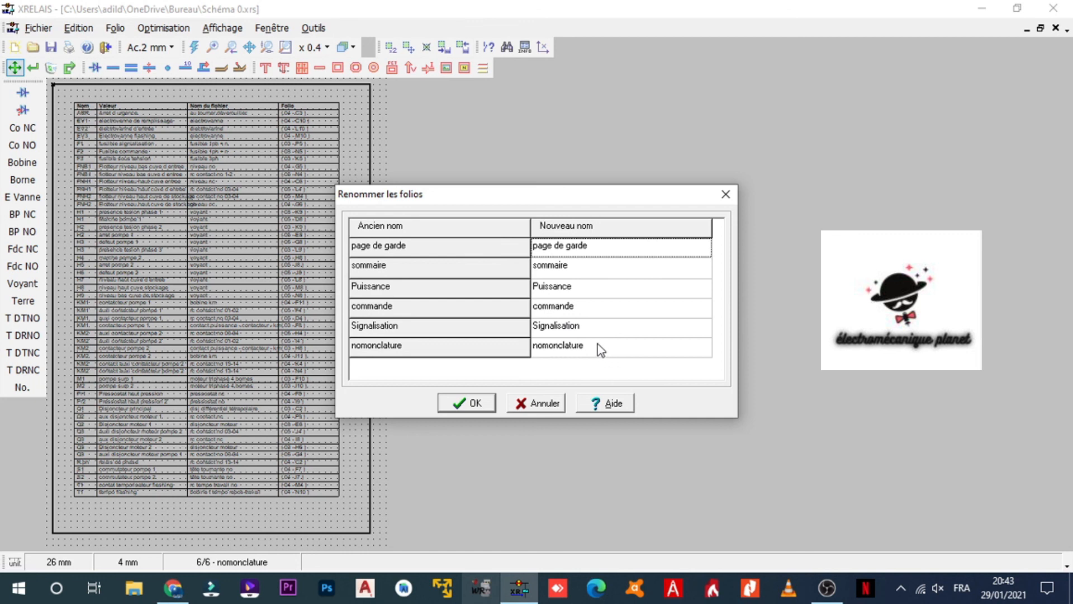
{"action": "left_click", "coordinate": [600, 349]}
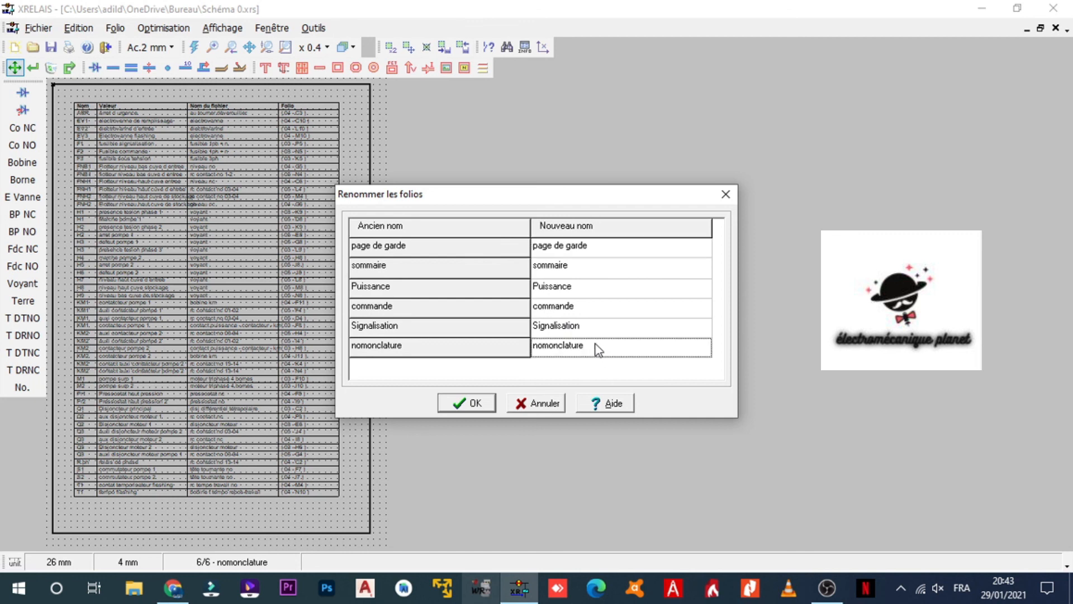
{"action": "left_click", "coordinate": [596, 344]}
{"action": "key", "text": "BackSpace"}
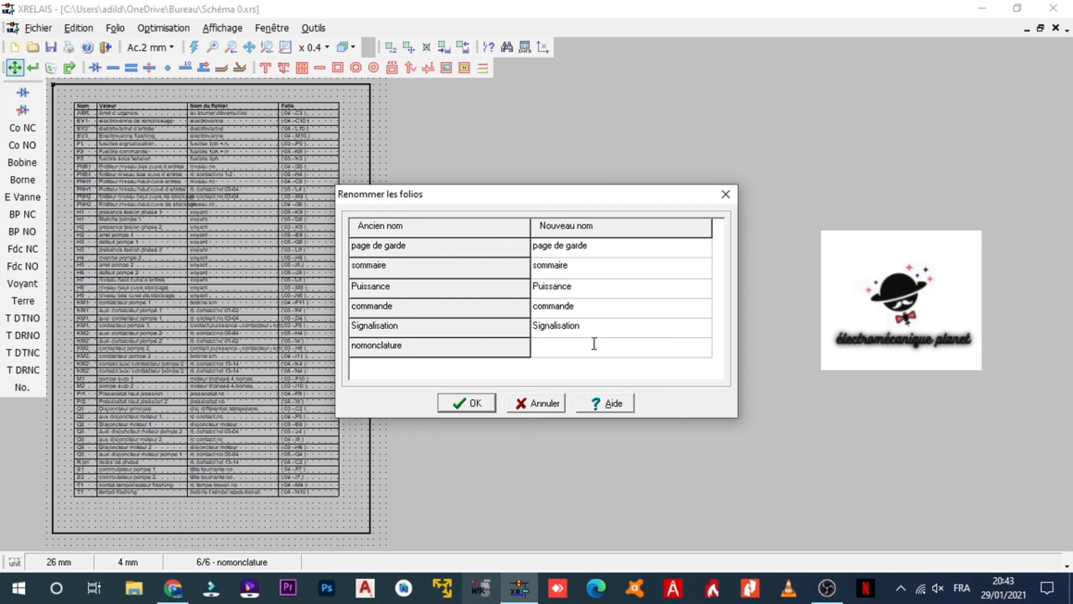
{"action": "type", "text": "nomenclature"}
{"action": "left_click", "coordinate": [475, 405]}
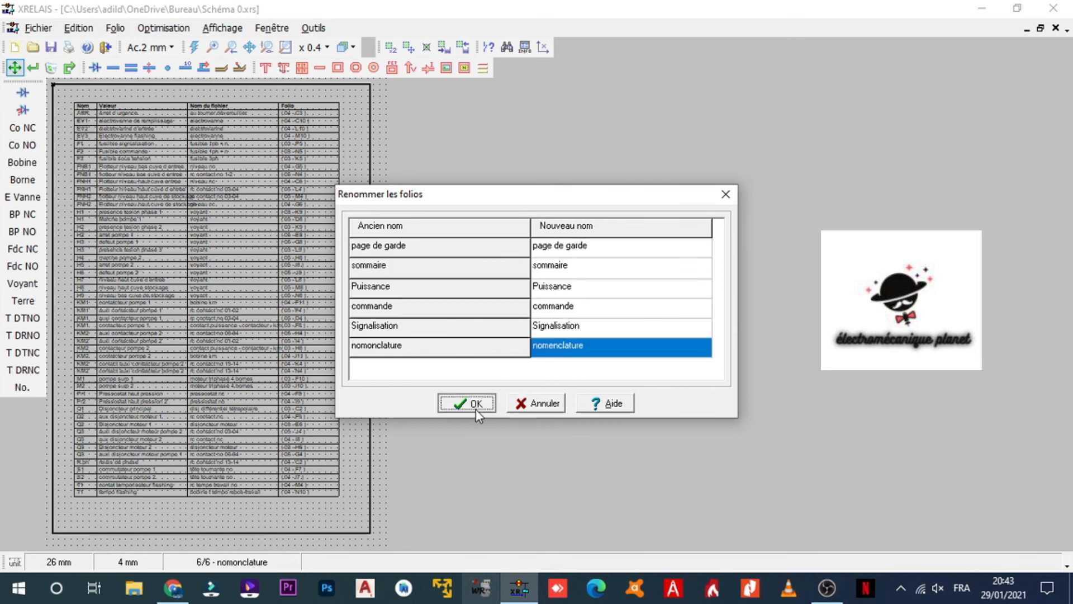
- Examine the names, comments, file names and folio positions throughout the table on the nomenclature folio
{"action": "scroll", "coordinate": [105, 280], "scroll_direction": "up", "scroll_amount": 4}
{"action": "scroll", "coordinate": [223, 276], "scroll_direction": "down", "scroll_amount": 5}
{"action": "scroll", "coordinate": [234, 319], "scroll_direction": "up", "scroll_amount": 5}
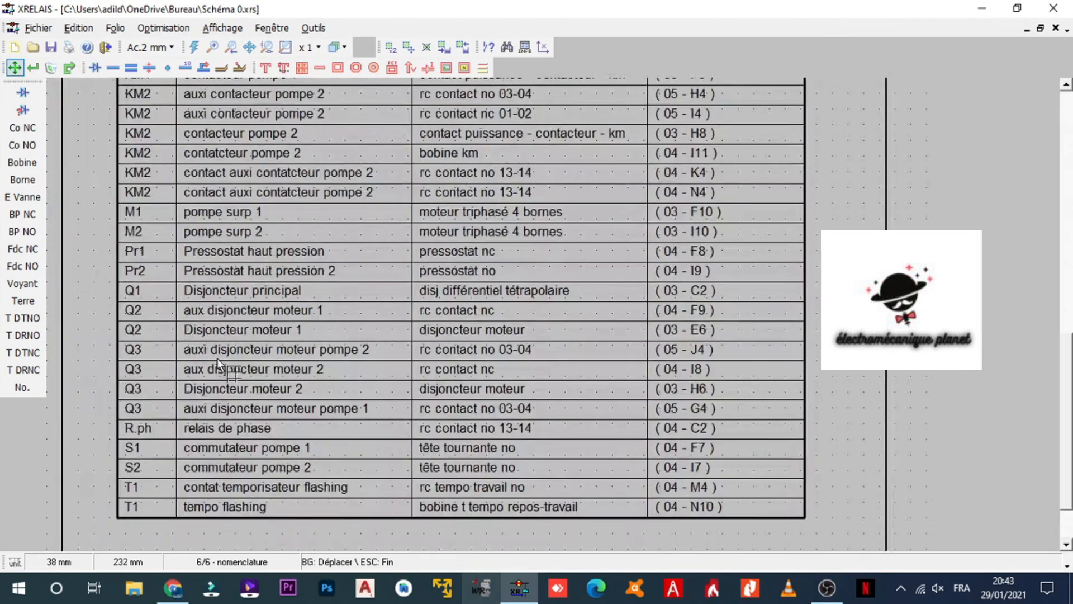
{"action": "scroll", "coordinate": [240, 450], "scroll_direction": "down", "scroll_amount": 2}
{"action": "scroll", "coordinate": [239, 458], "scroll_direction": "down", "scroll_amount": 1}
{"action": "scroll", "coordinate": [95, 247], "scroll_direction": "down", "scroll_amount": 1}
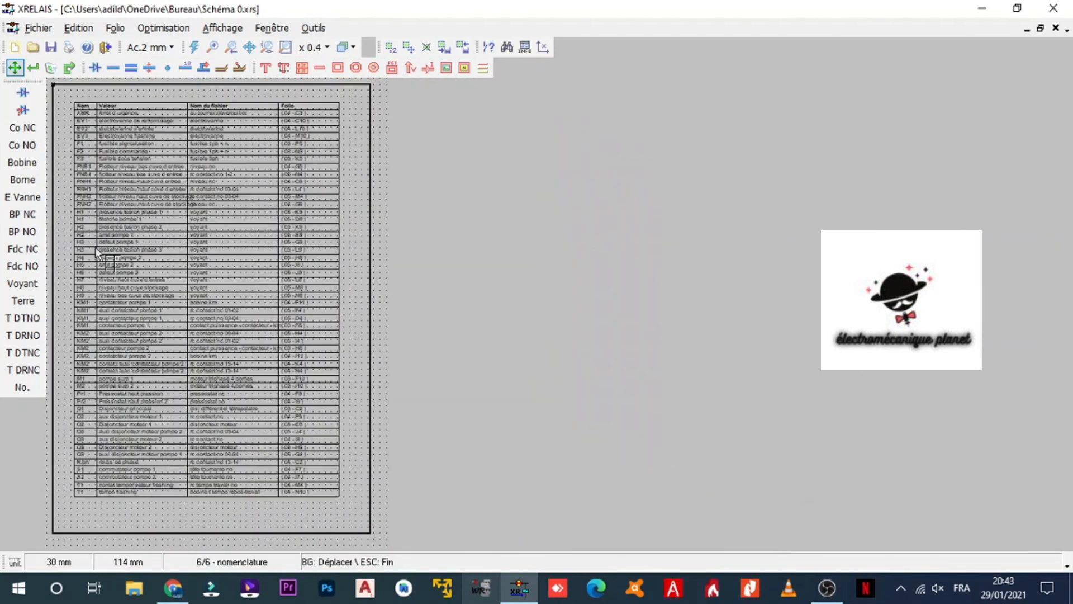
{"action": "scroll", "coordinate": [282, 166], "scroll_direction": "up", "scroll_amount": 3}
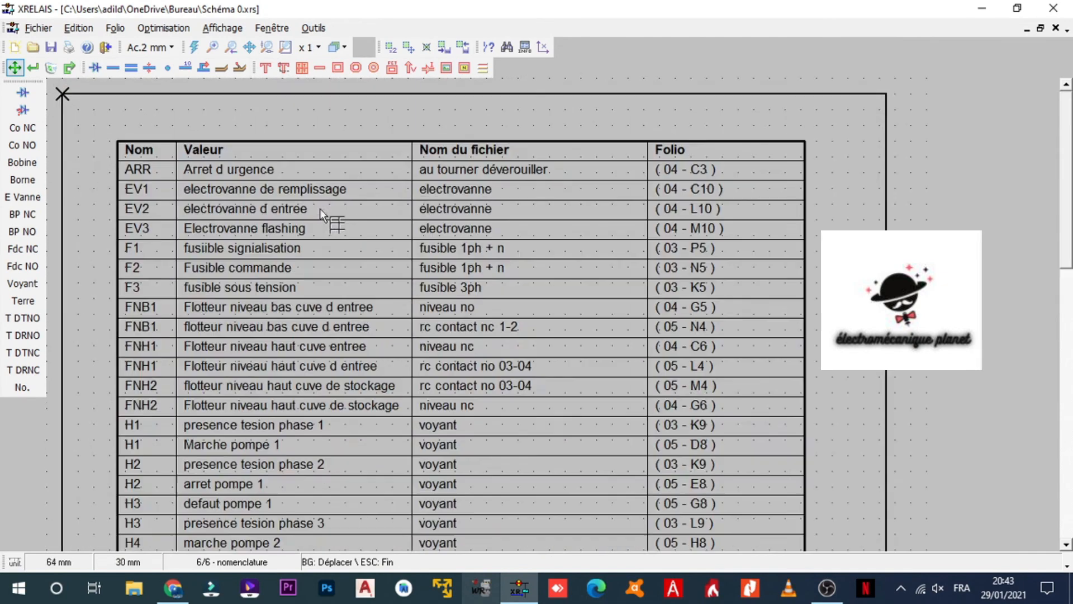
{"action": "scroll", "coordinate": [387, 234], "scroll_direction": "down", "scroll_amount": 1}
{"action": "scroll", "coordinate": [264, 199], "scroll_direction": "down", "scroll_amount": 1}
{"action": "scroll", "coordinate": [187, 173], "scroll_direction": "down", "scroll_amount": 1}
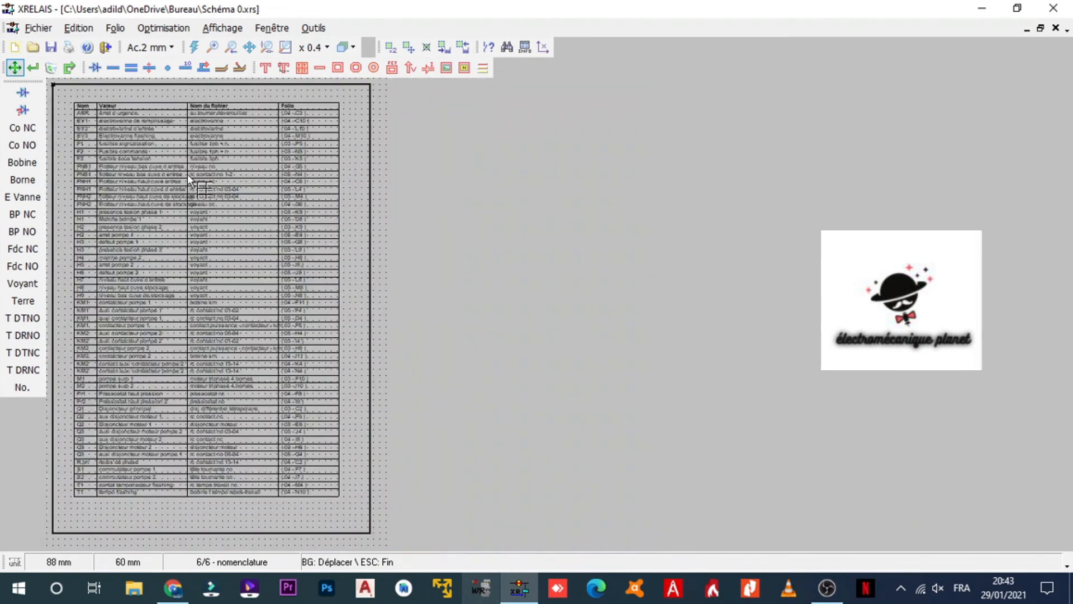